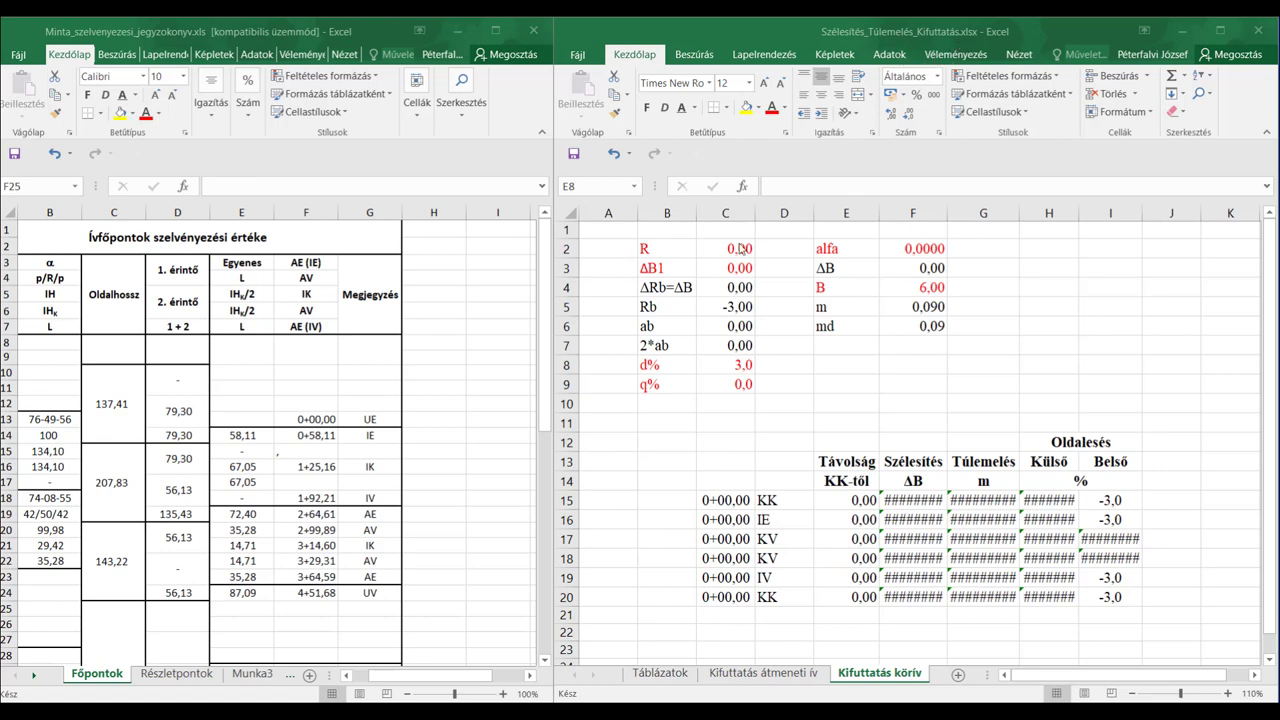
# - Set the radius R to 100 on the Kifuttatás körív sheet
pyautogui.click(678, 257)
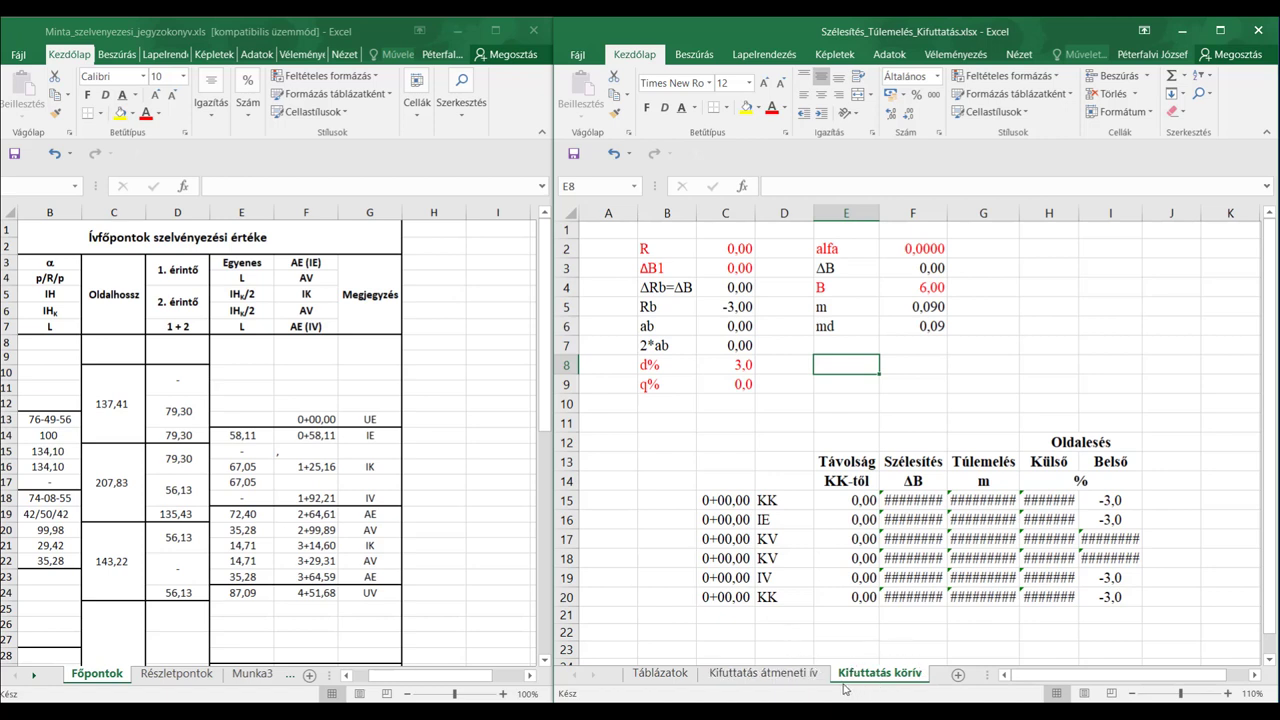
pyautogui.click(776, 675)
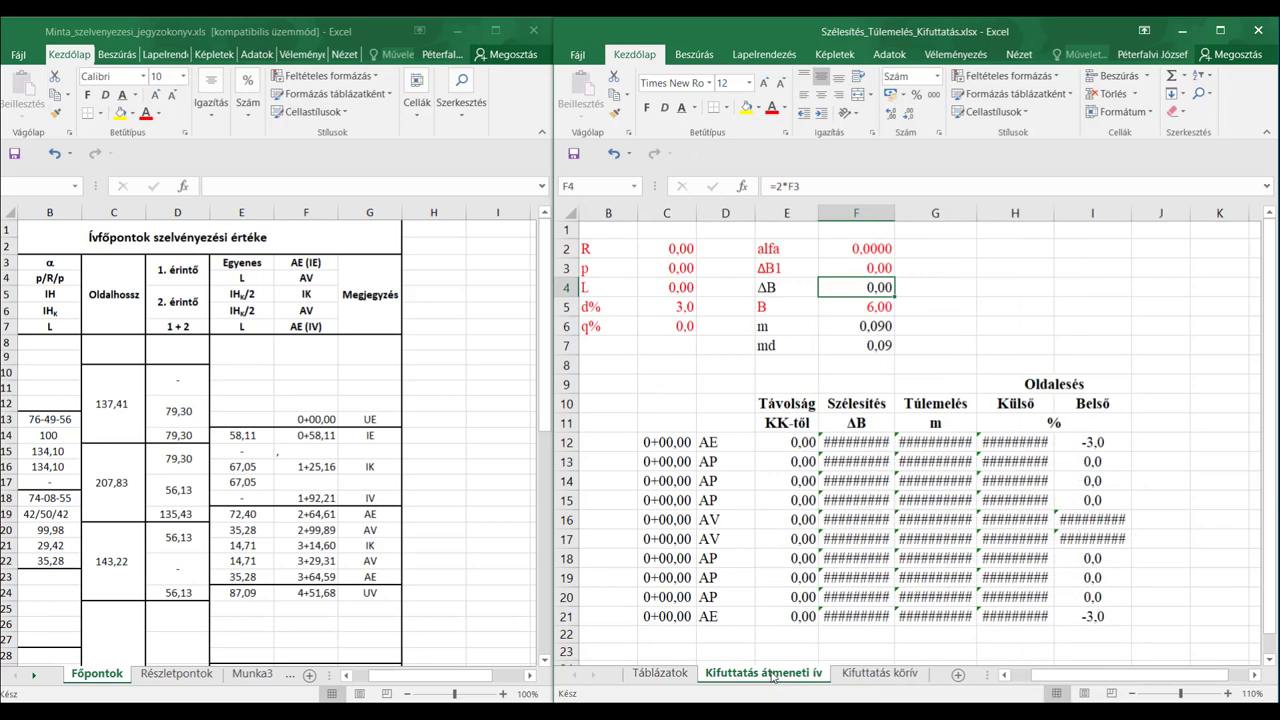
pyautogui.click(866, 674)
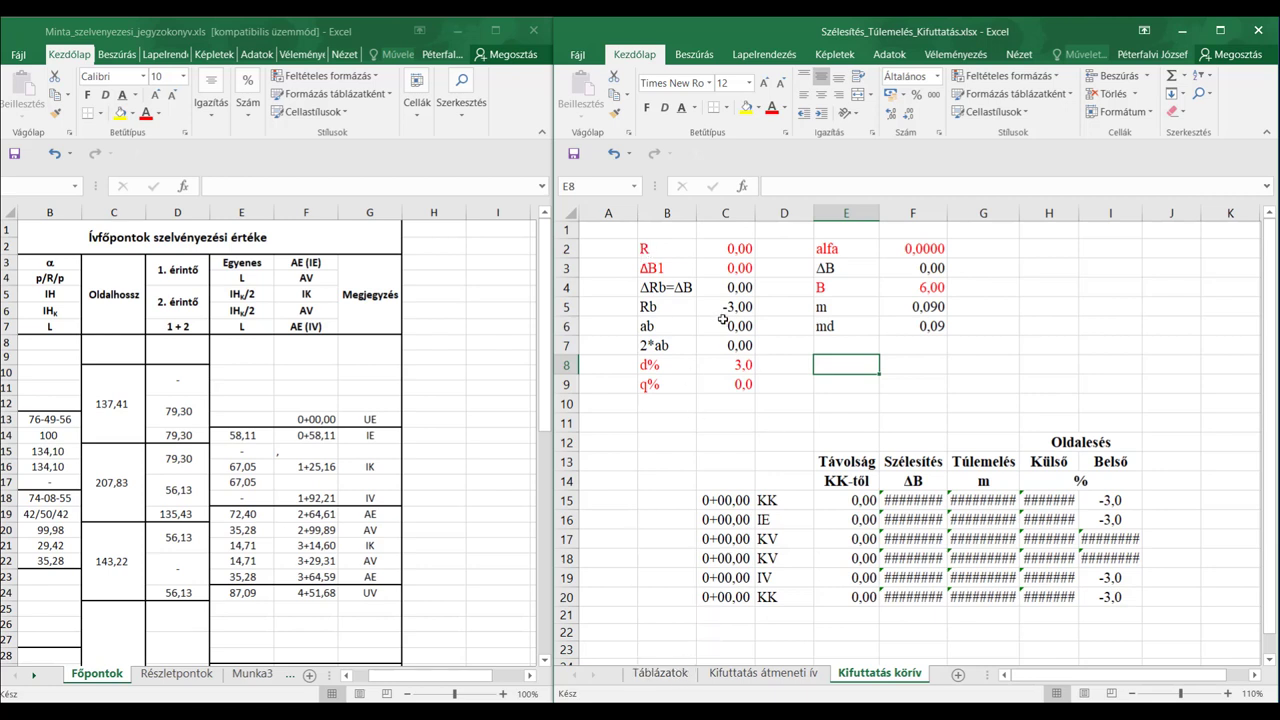
pyautogui.click(732, 250)
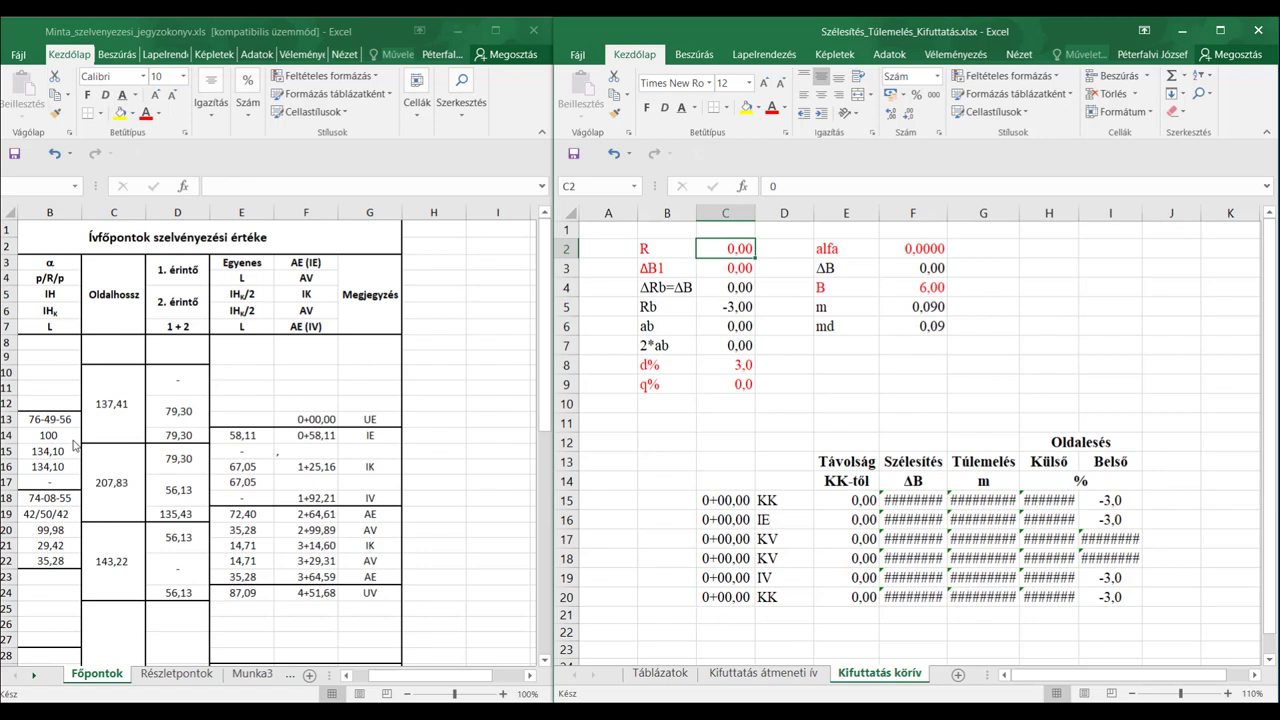
pyautogui.write('100')
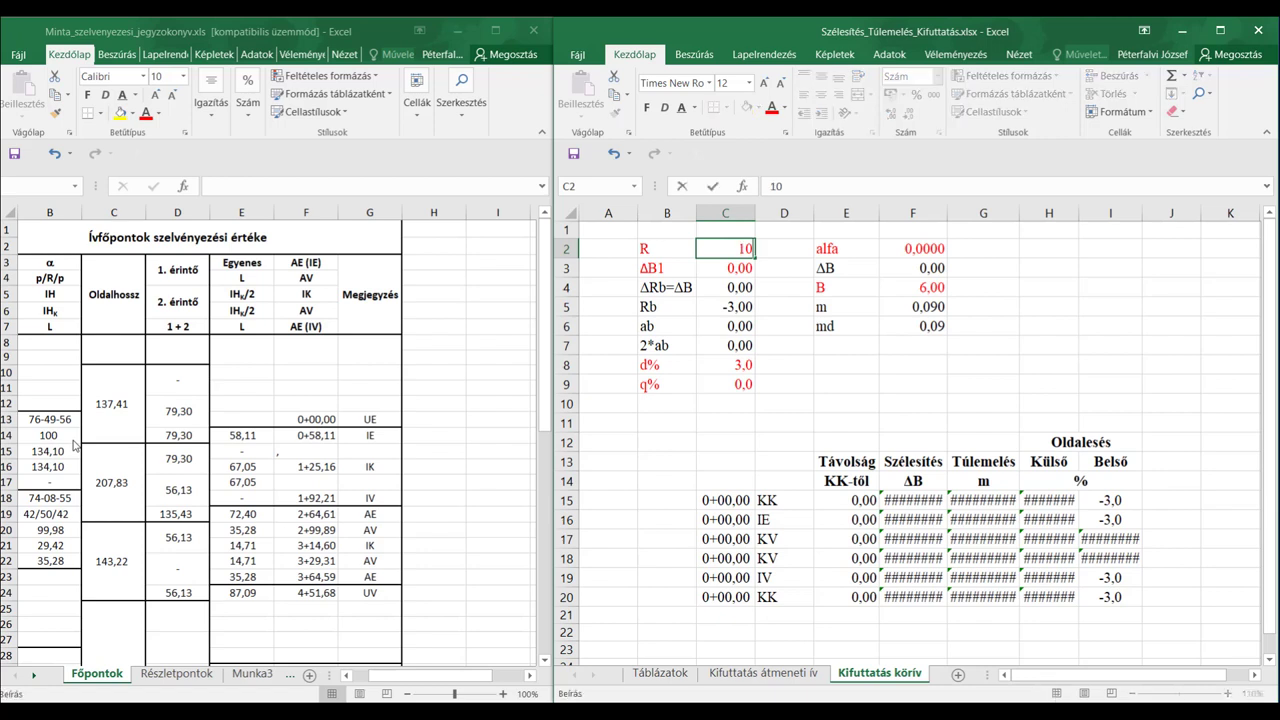
pyautogui.press('Return')
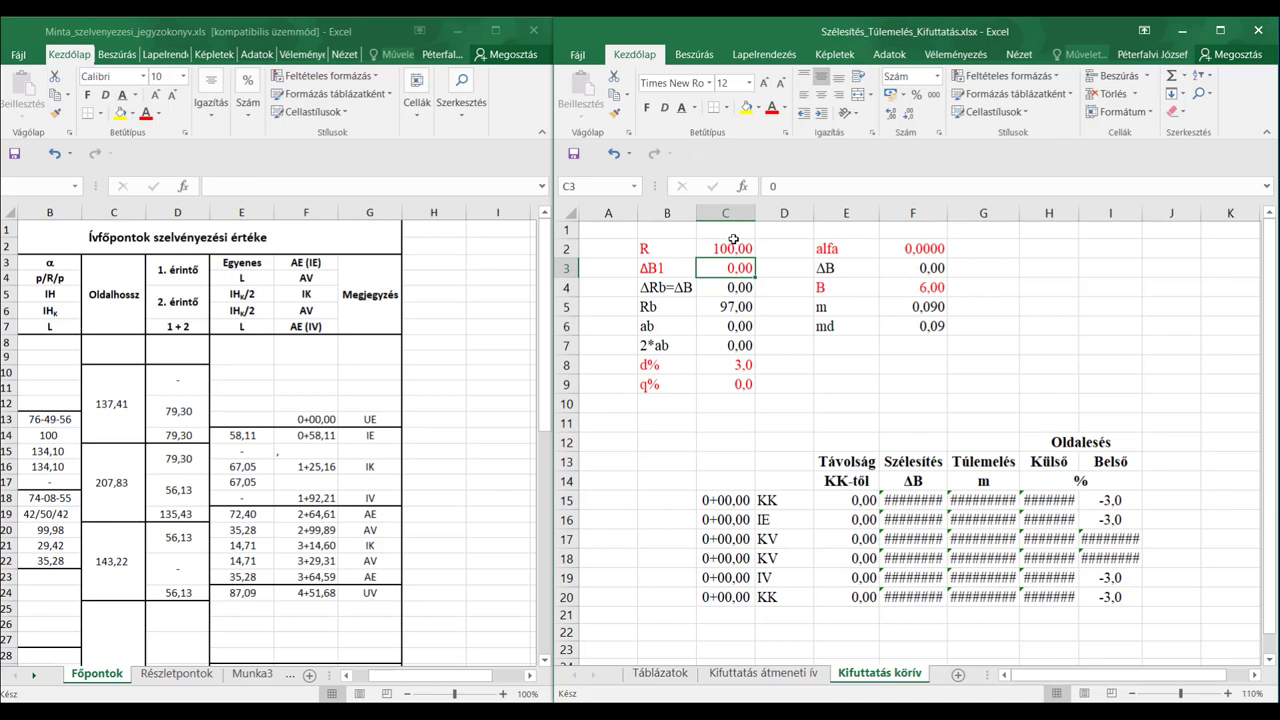
# - Set the central angle alfa of the curve to 76,8322 degrees
pyautogui.click(907, 248)
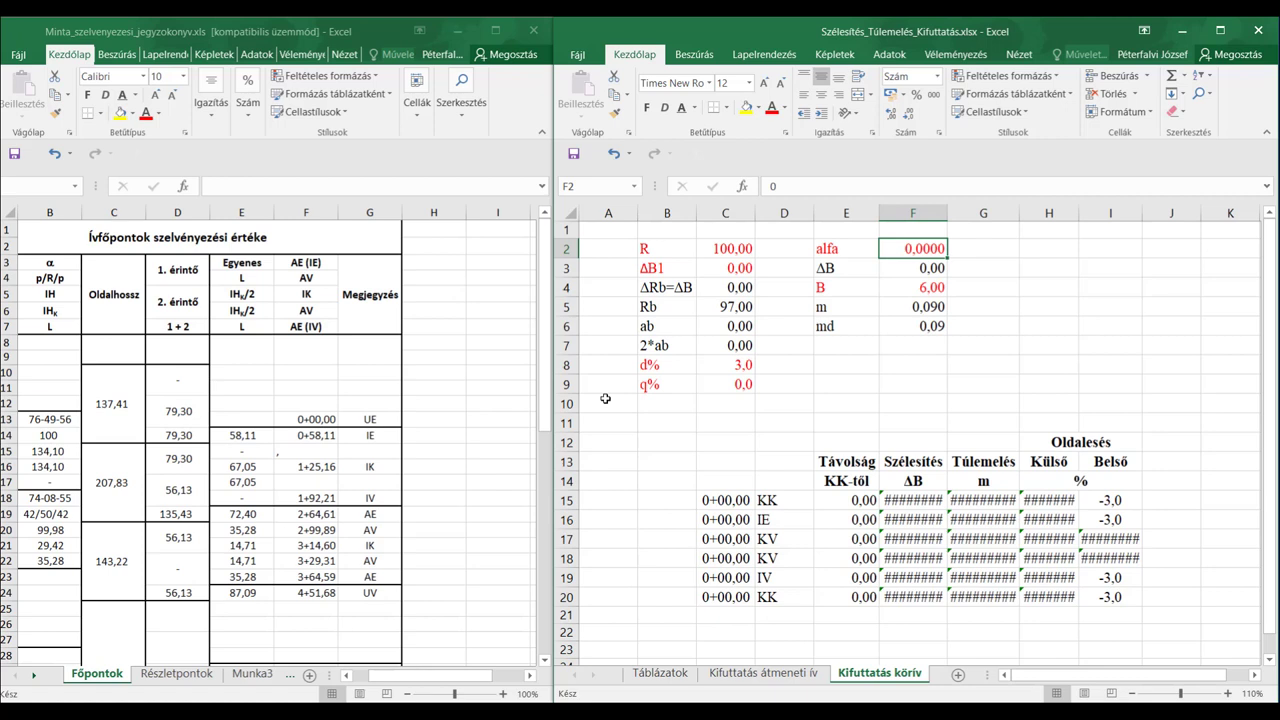
pyautogui.write('76,')
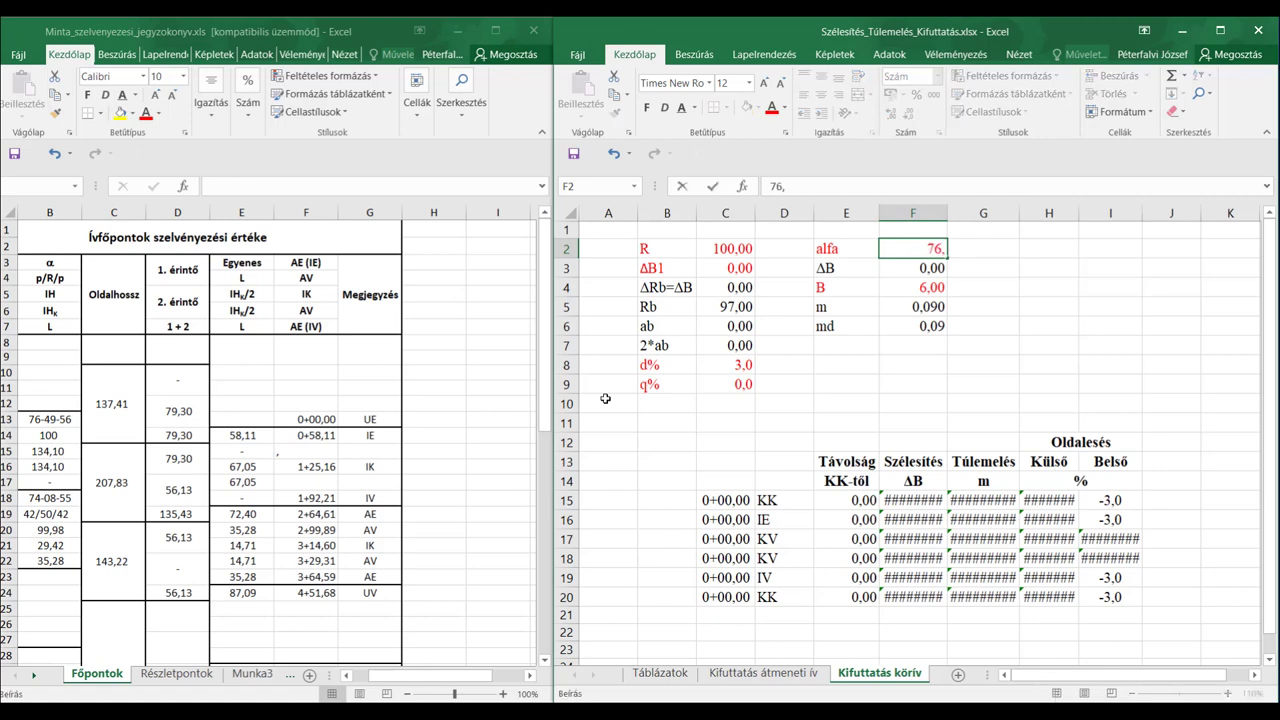
pyautogui.write('8322')
pyautogui.press('Return')
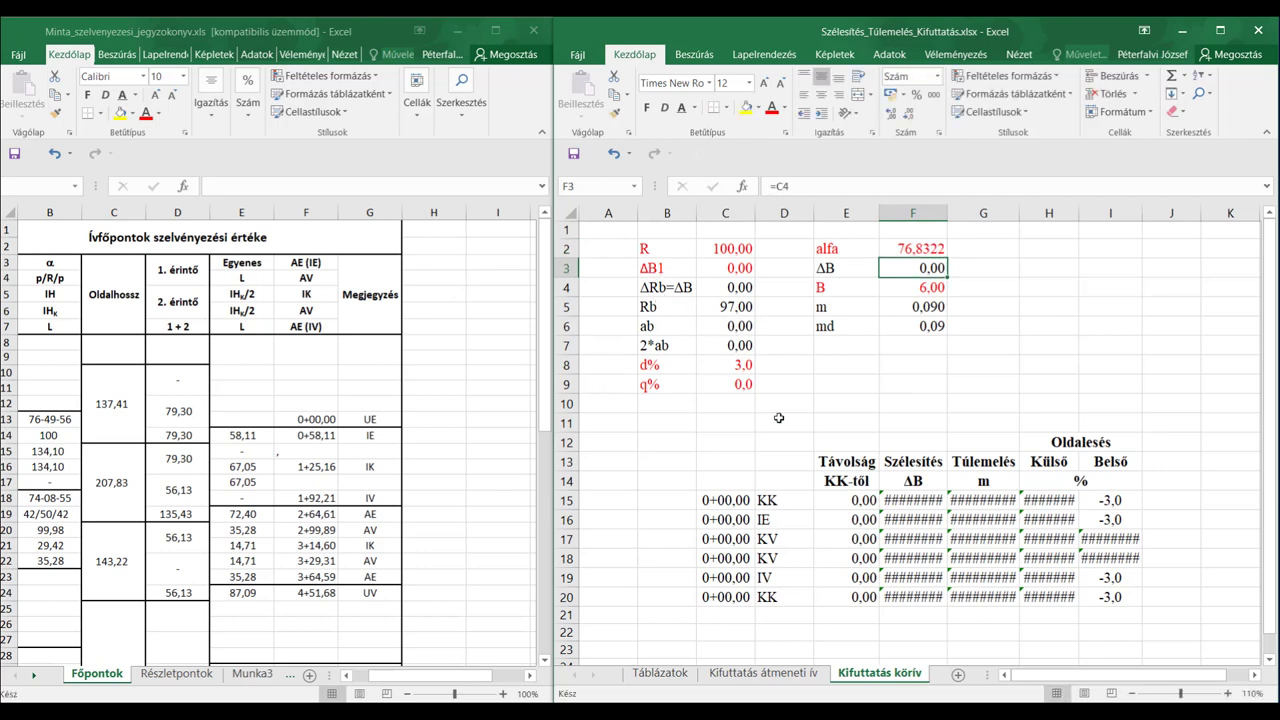
# - Look up the lane widening for the 100 m radius on the Táblázatok sheet and set ΔB1 to 0,35 on Kifuttatás körív
pyautogui.click(718, 249)
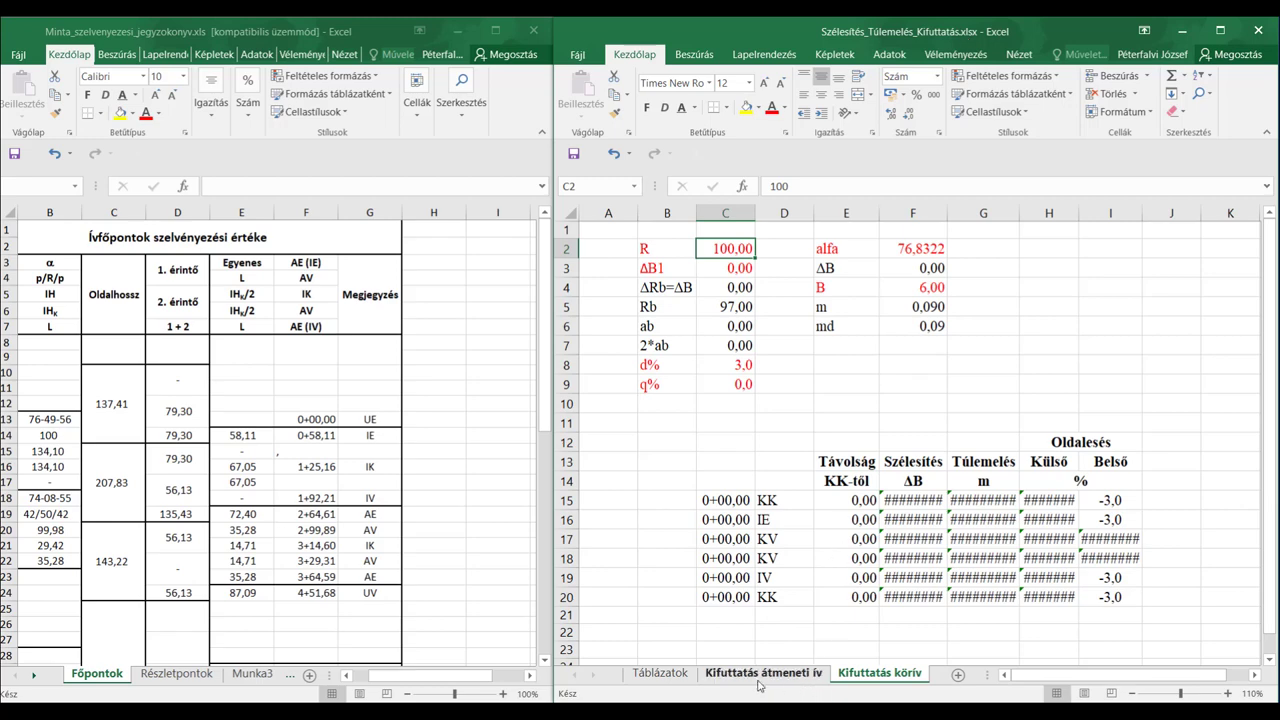
pyautogui.click(659, 673)
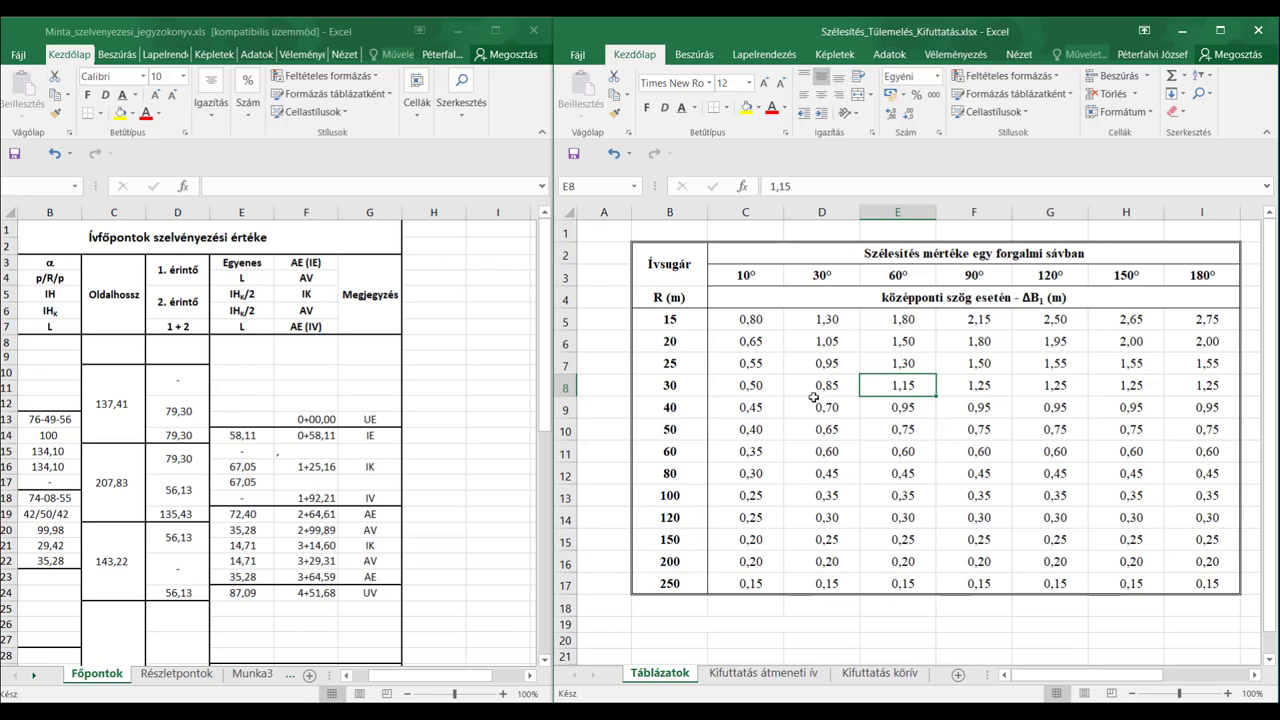
pyautogui.click(778, 496)
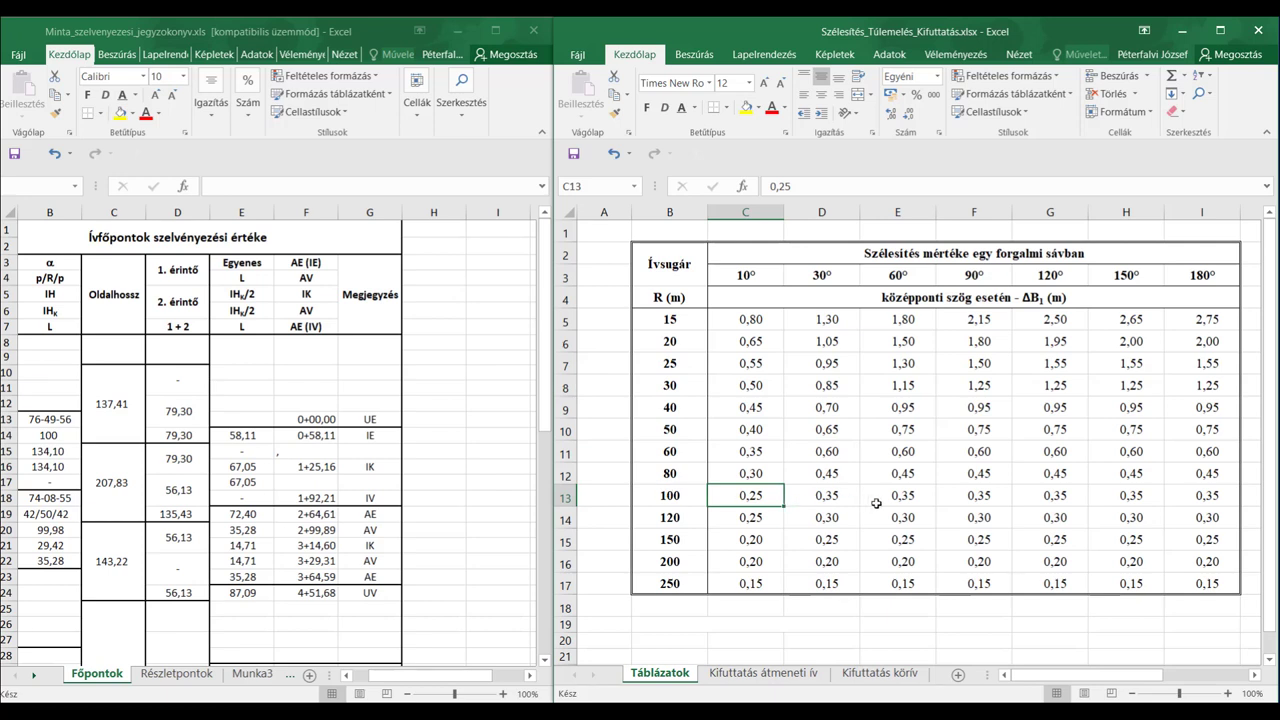
pyautogui.click(817, 504)
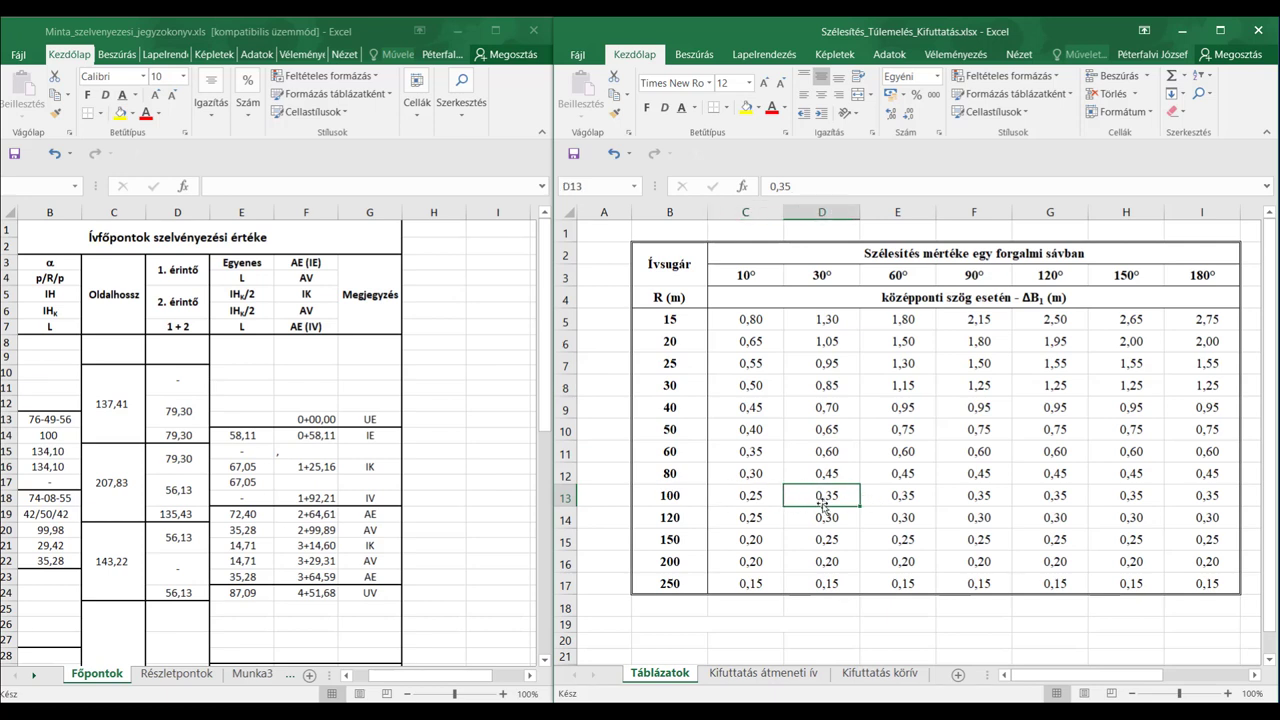
pyautogui.click(900, 505)
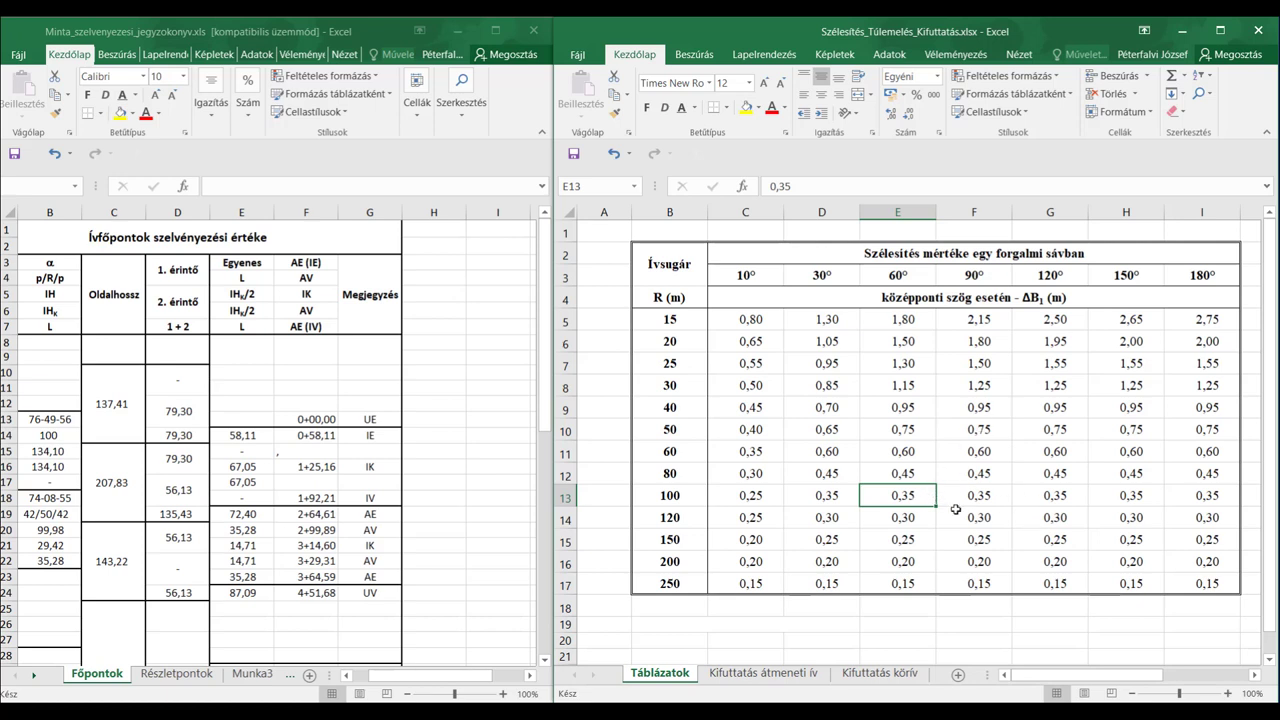
pyautogui.press('Right')
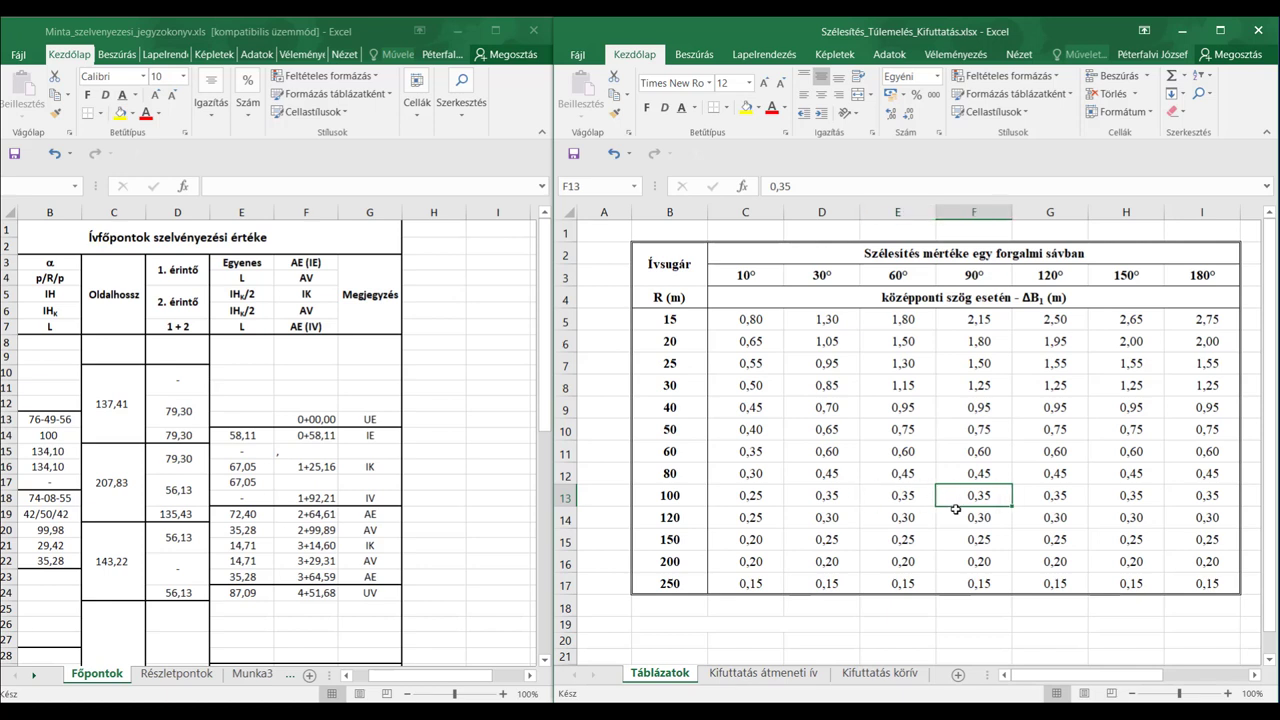
pyautogui.press('Left')
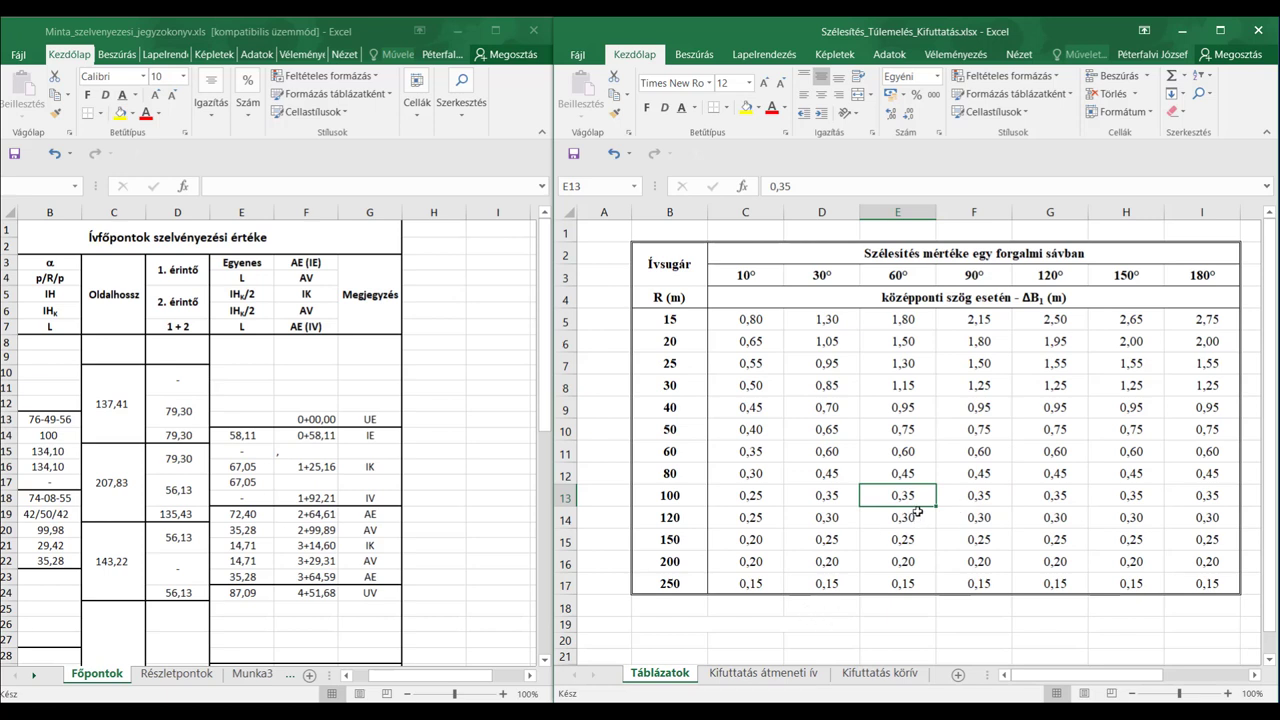
pyautogui.click(862, 673)
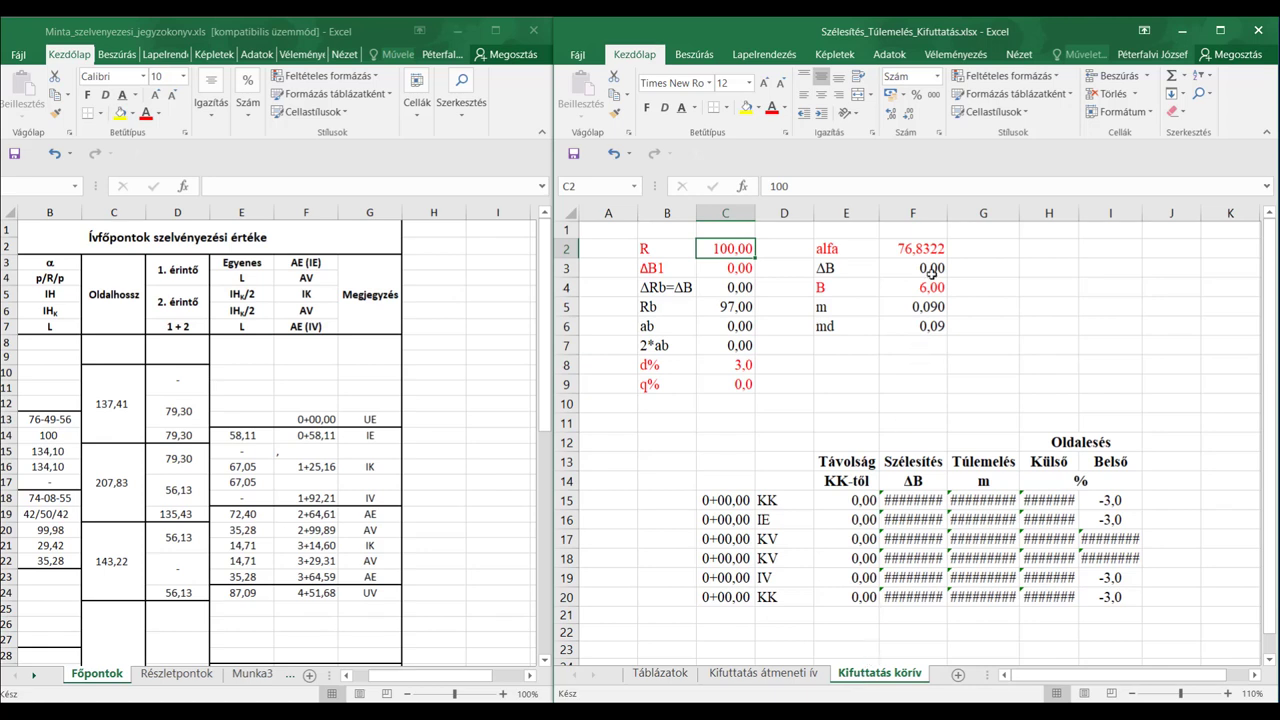
pyautogui.click(752, 274)
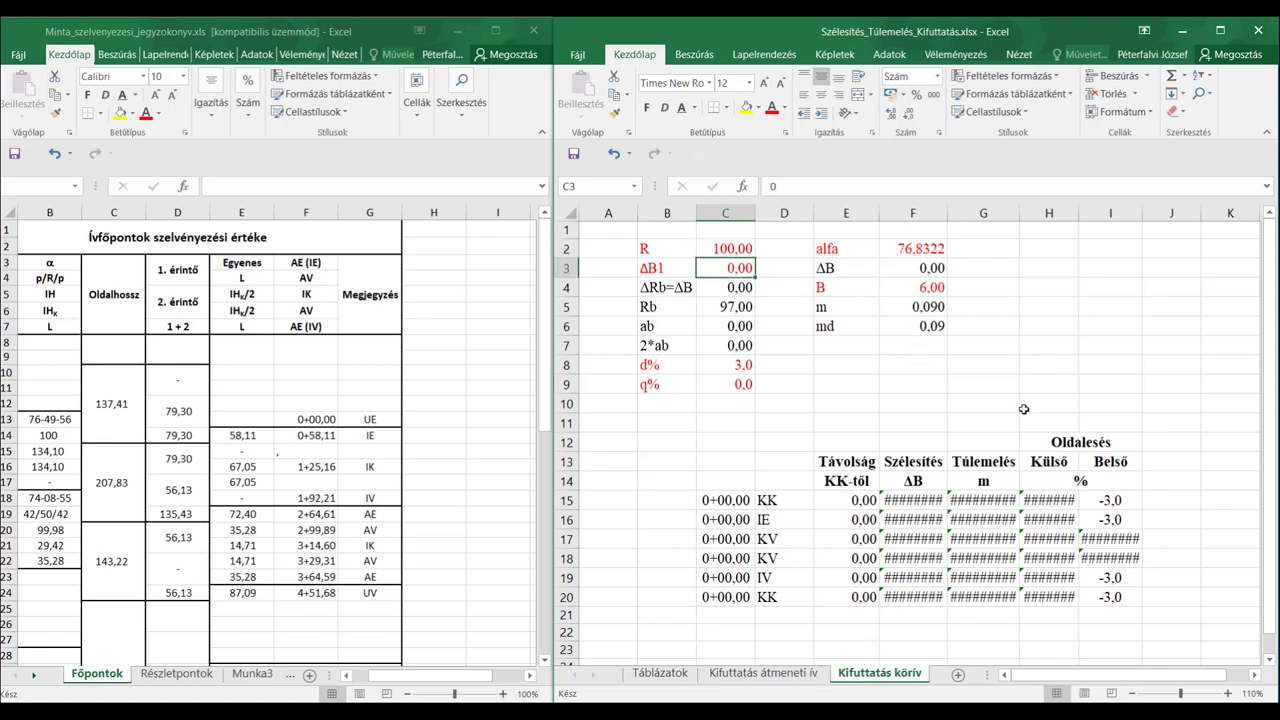
pyautogui.write('0,35')
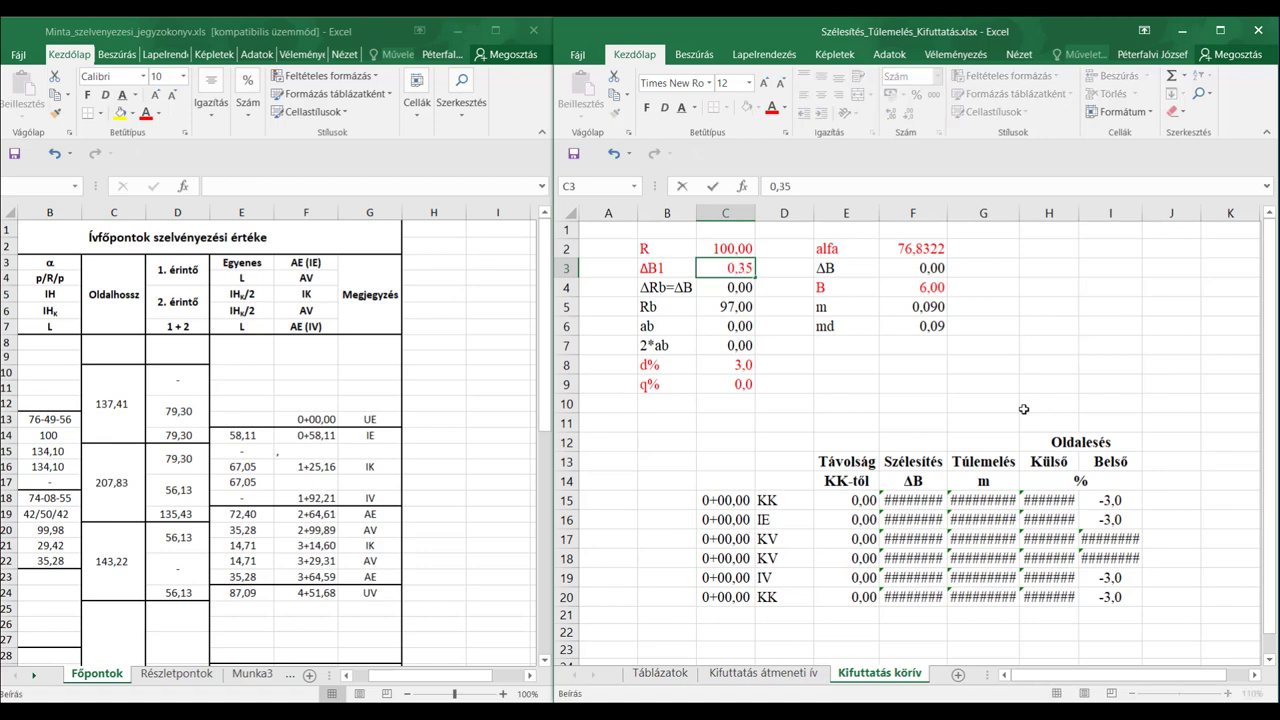
pyautogui.press('Return')
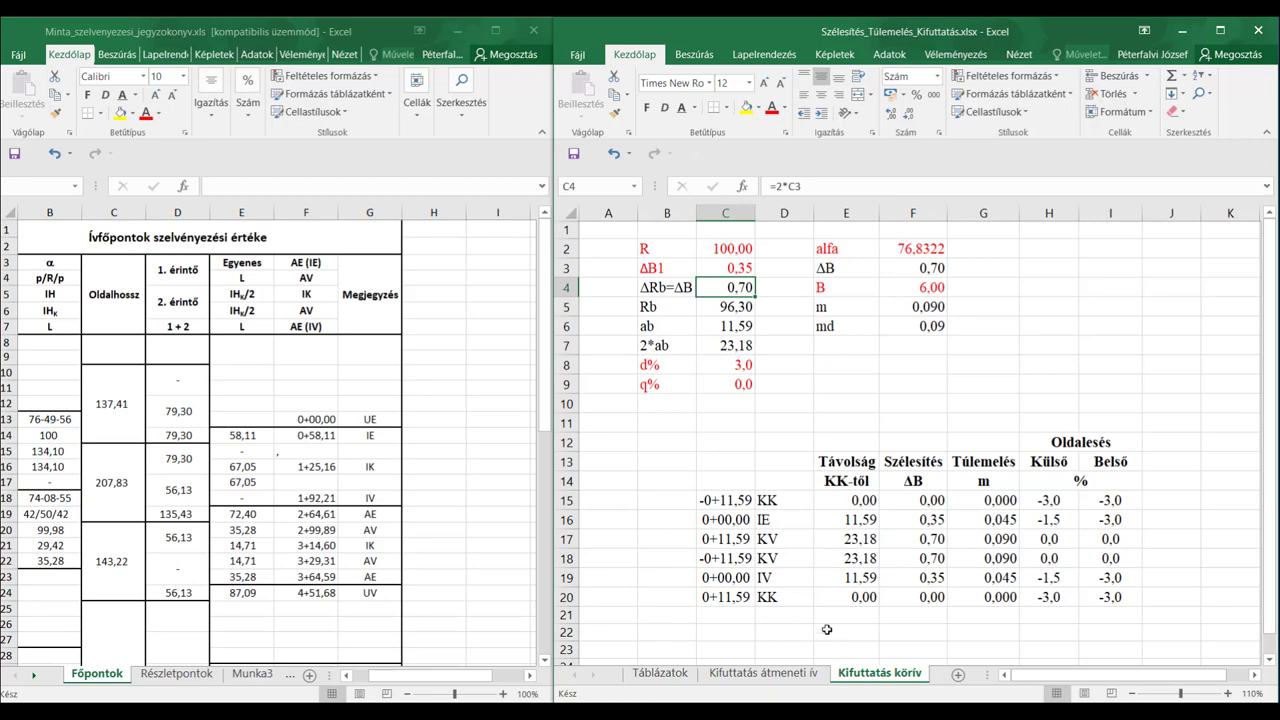
# - Look up the one-way crossfall for the curve's radius on the Táblázatok sheet and set q% to 5 on Kifuttatás körív
pyautogui.click(659, 676)
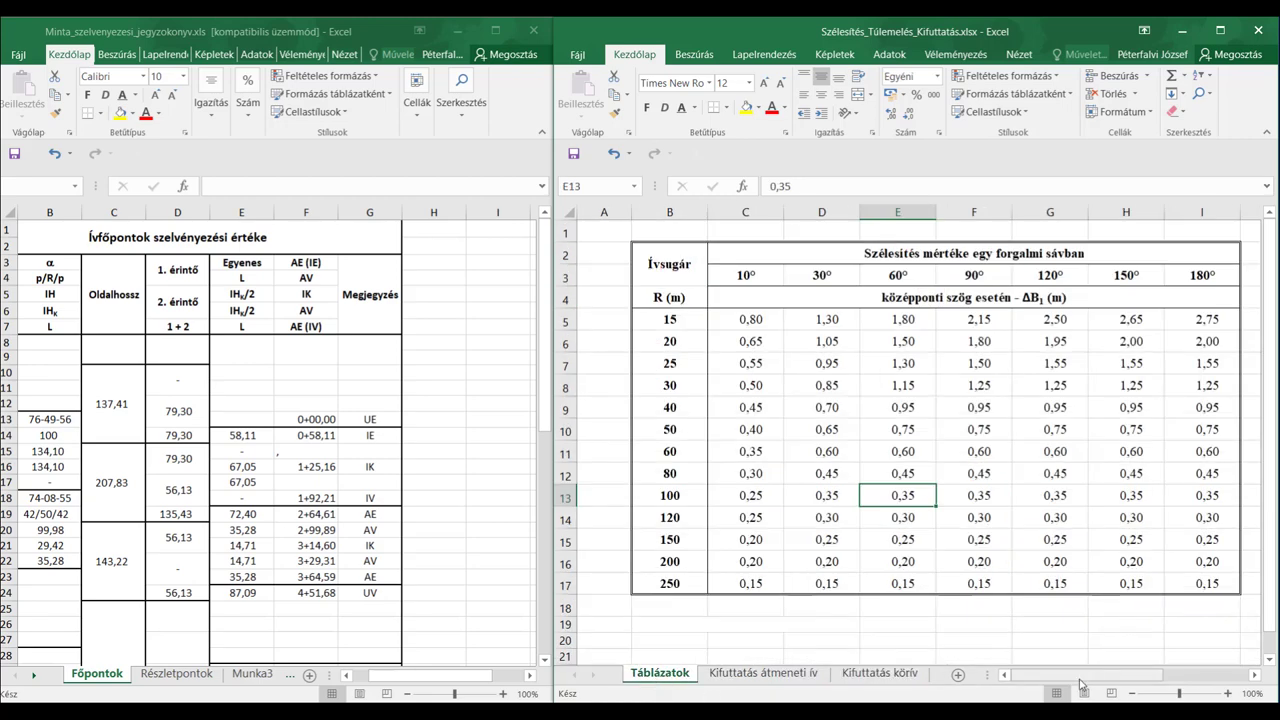
pyautogui.moveTo(1080, 680); pyautogui.dragTo(1160, 680)
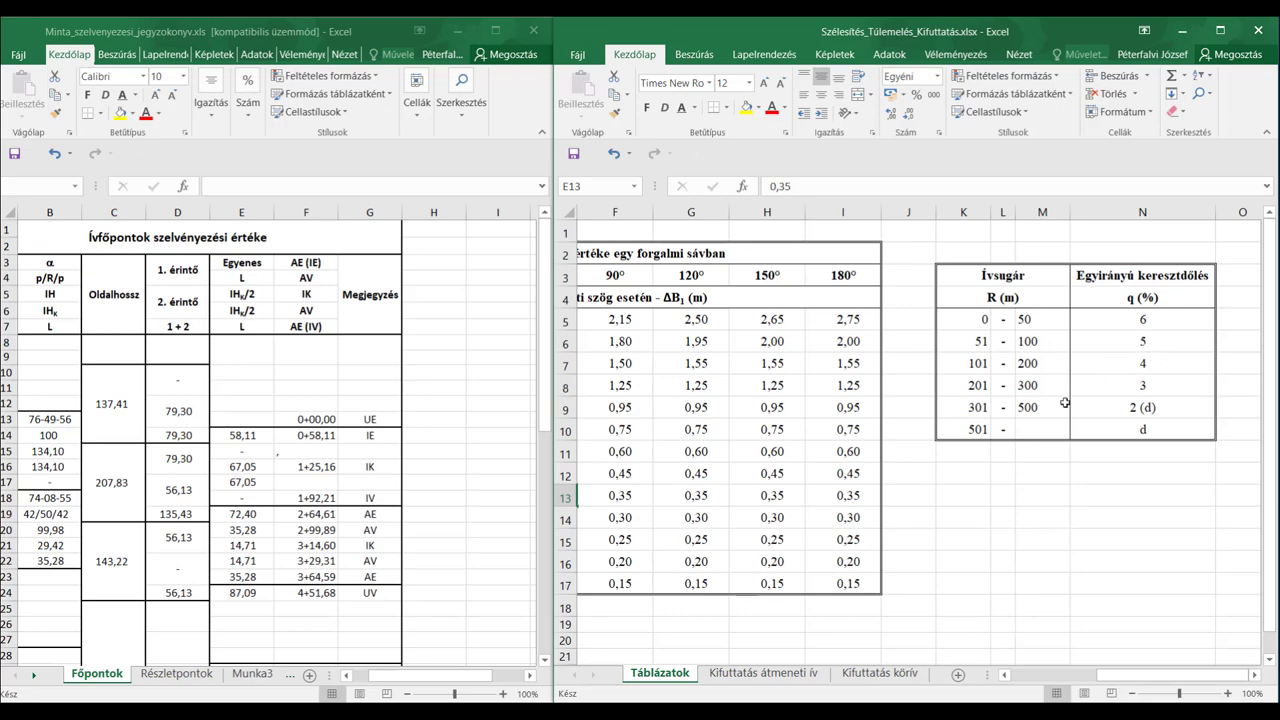
pyautogui.click(866, 674)
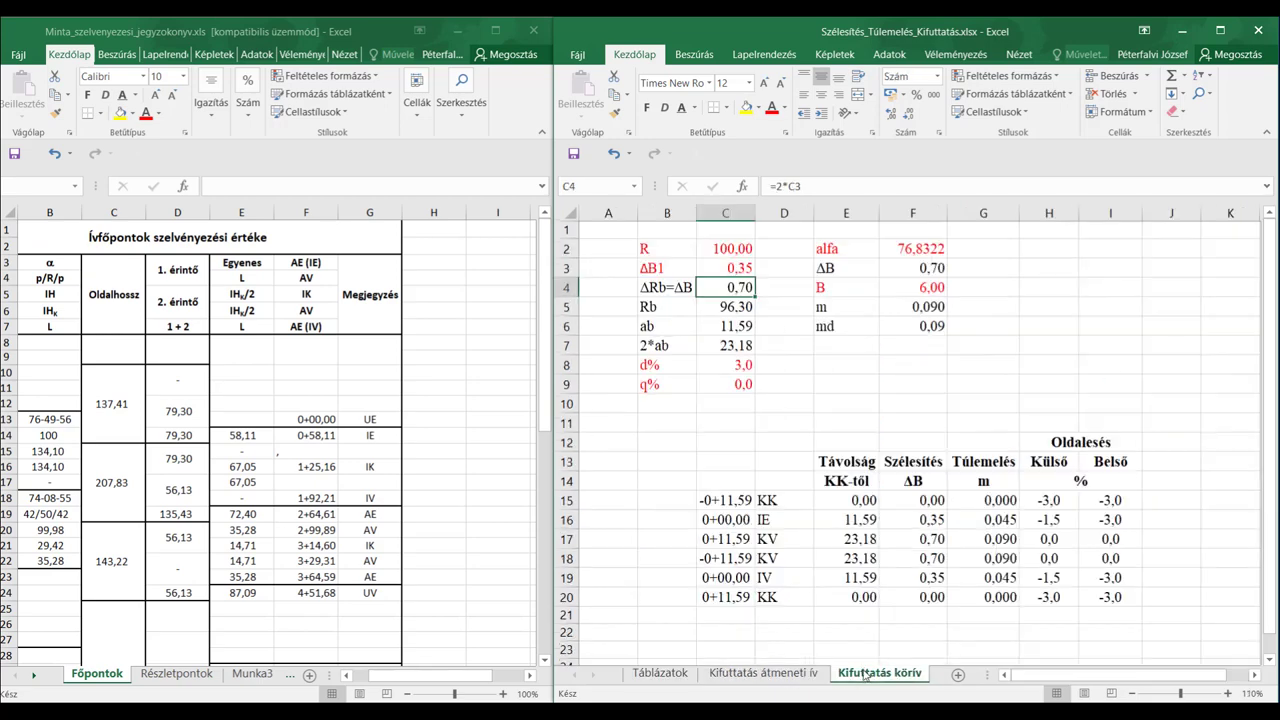
pyautogui.click(734, 385)
pyautogui.write('5')
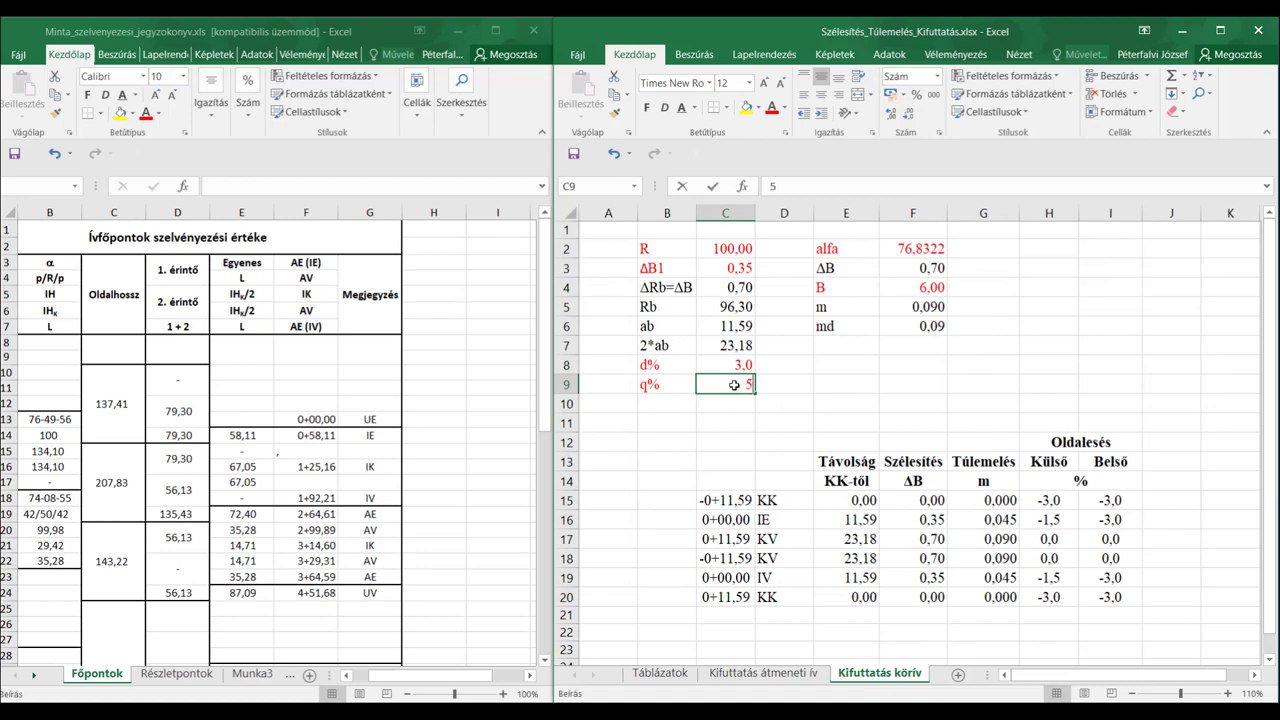
pyautogui.press('Return')
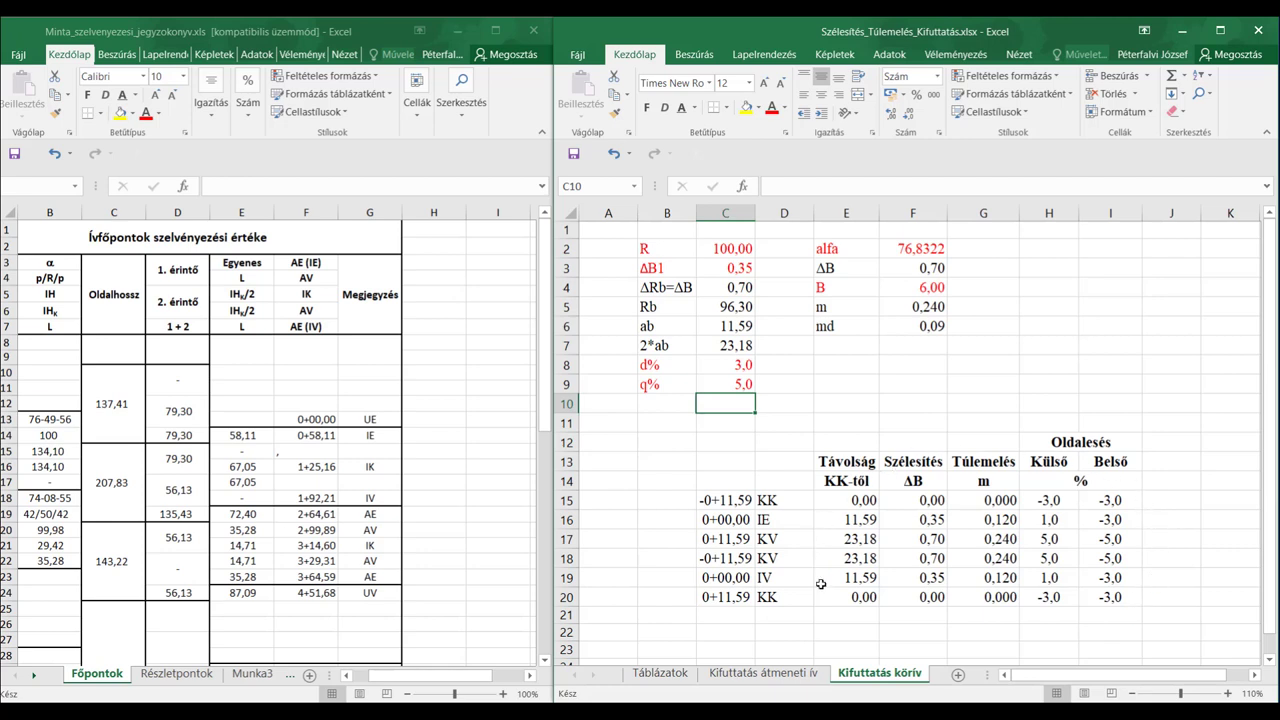
# - Examine the formulas for Rb, ab and 2*ab, the d% input and the IE station cell on the Kifuttatás körív sheet
pyautogui.click(764, 520)
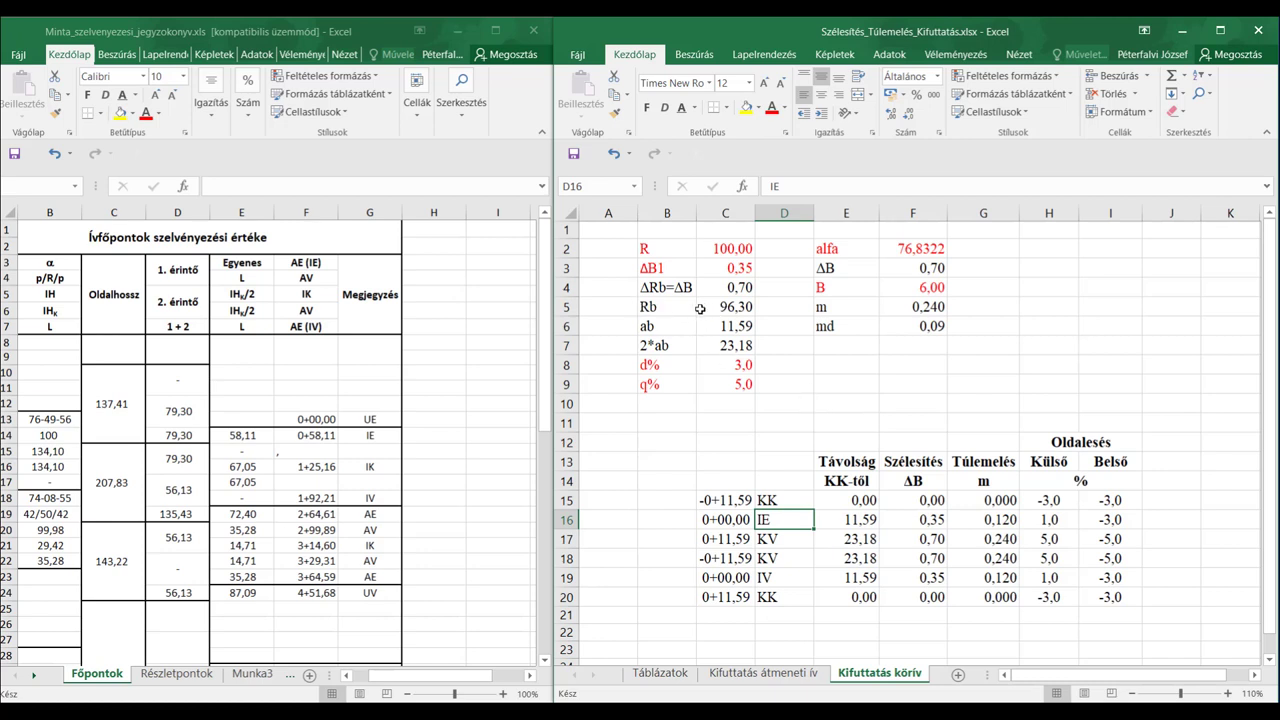
pyautogui.click(645, 308)
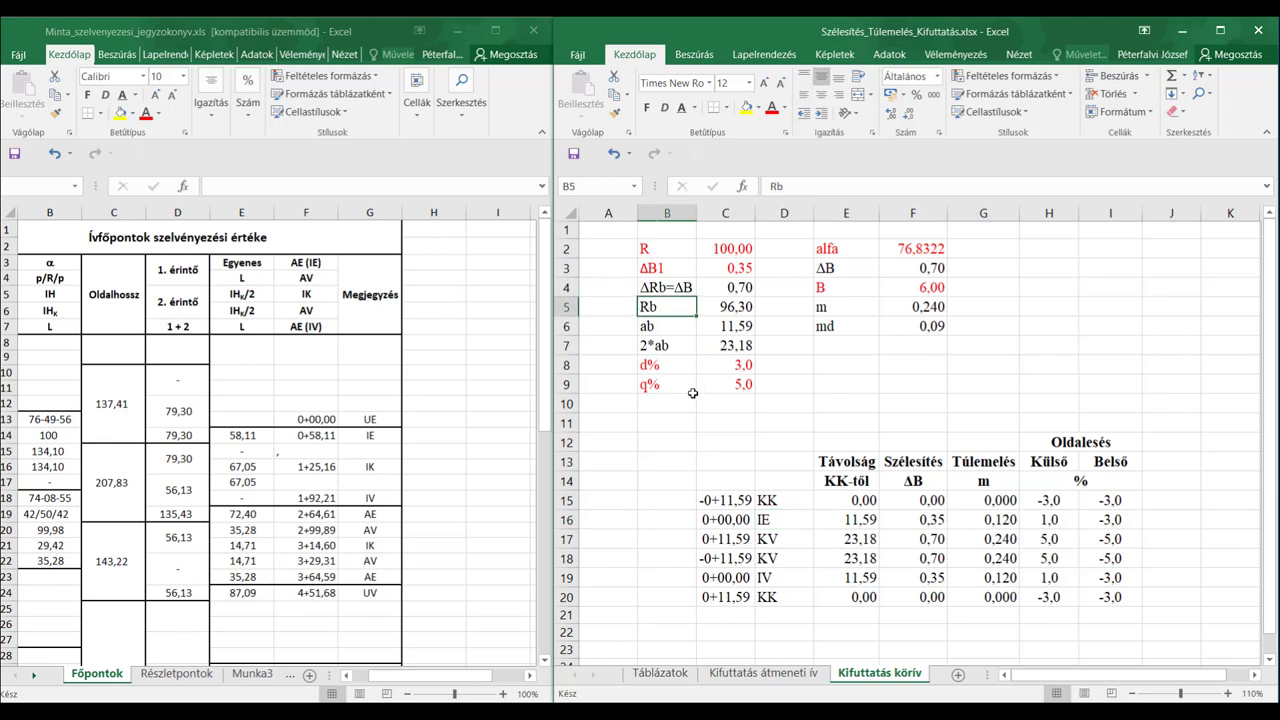
pyautogui.click(733, 308)
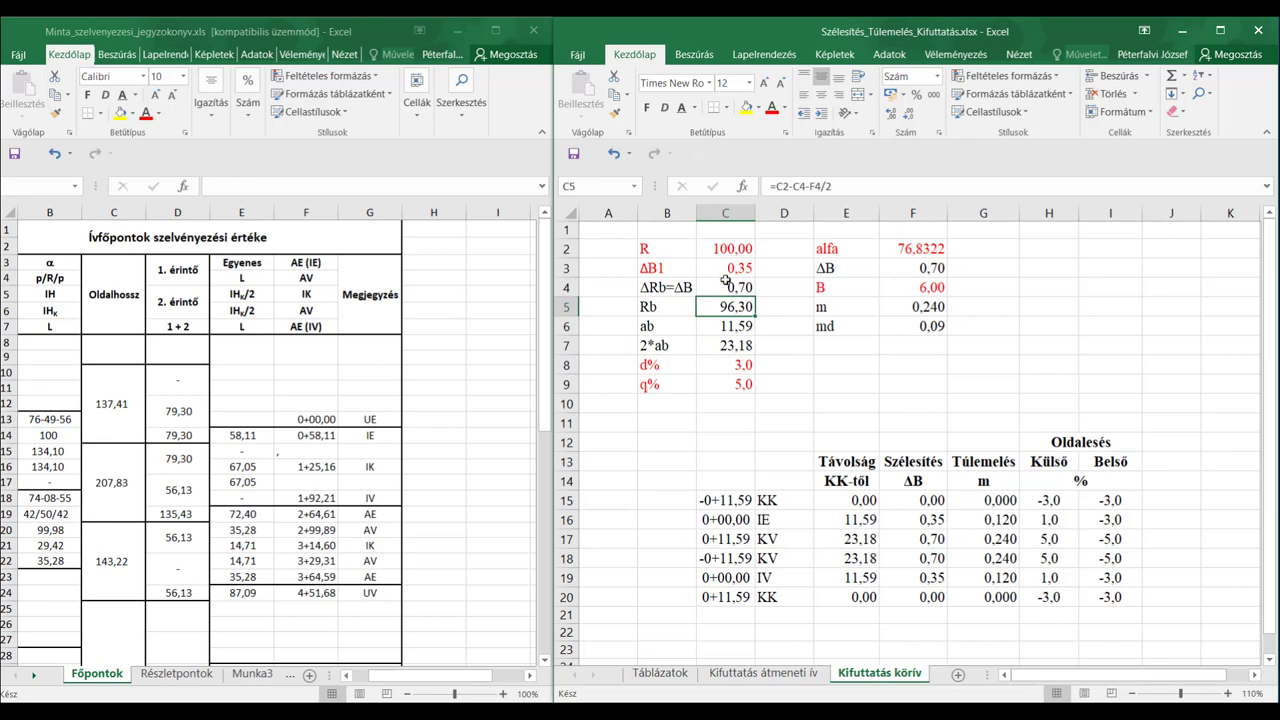
pyautogui.click(727, 330)
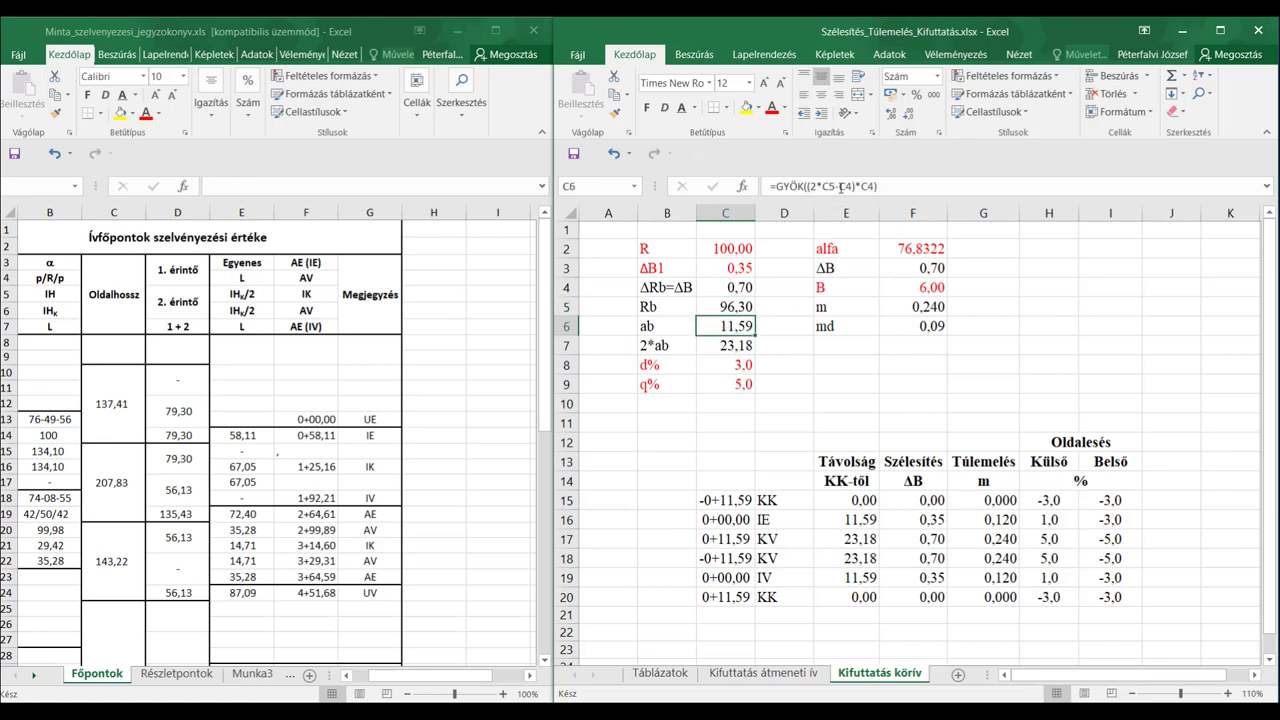
pyautogui.click(725, 345)
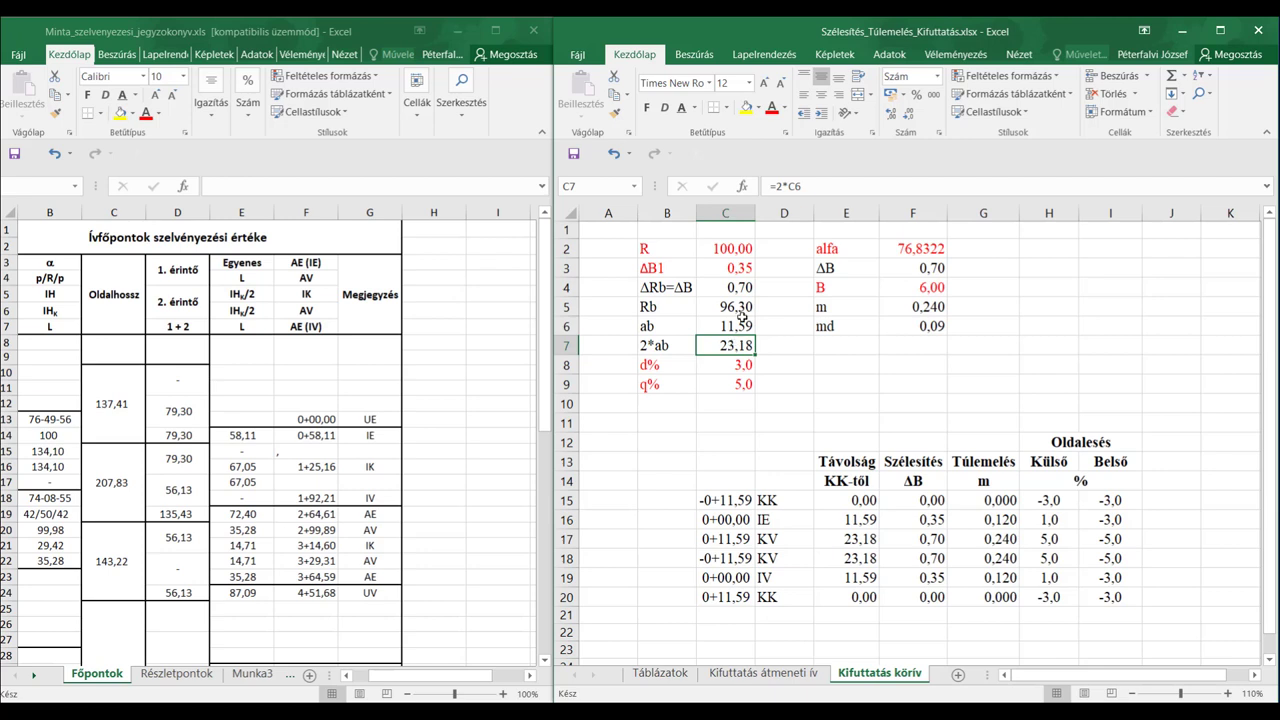
pyautogui.click(737, 368)
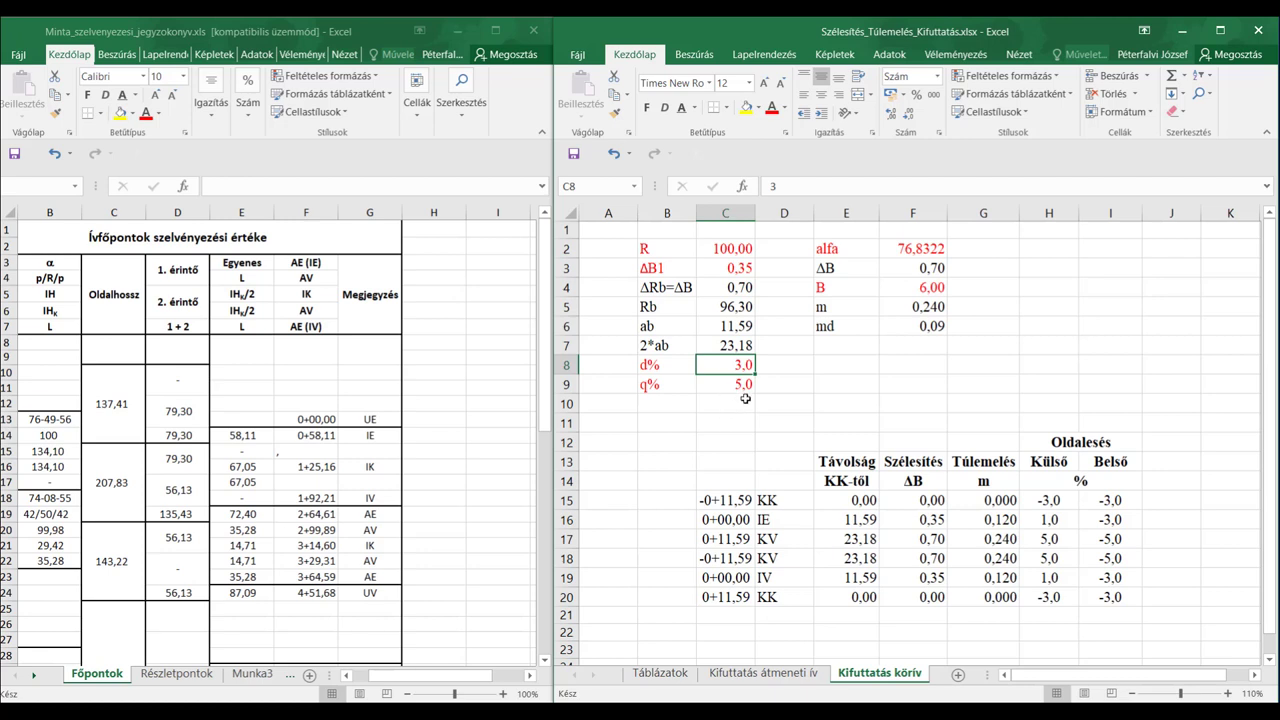
pyautogui.click(731, 518)
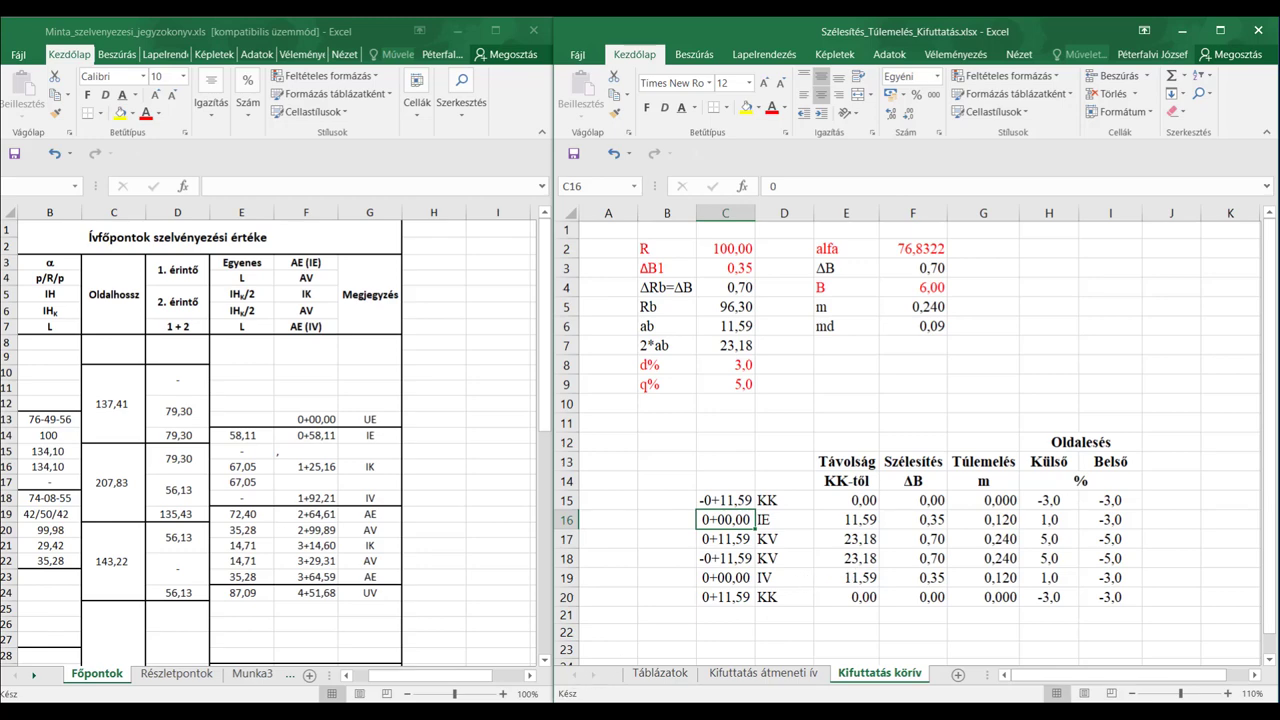
# - Switch to the Kifuttatás táblázat document in Word and set the first curve's radius to R=100,00 m
pyautogui.click(508, 645)
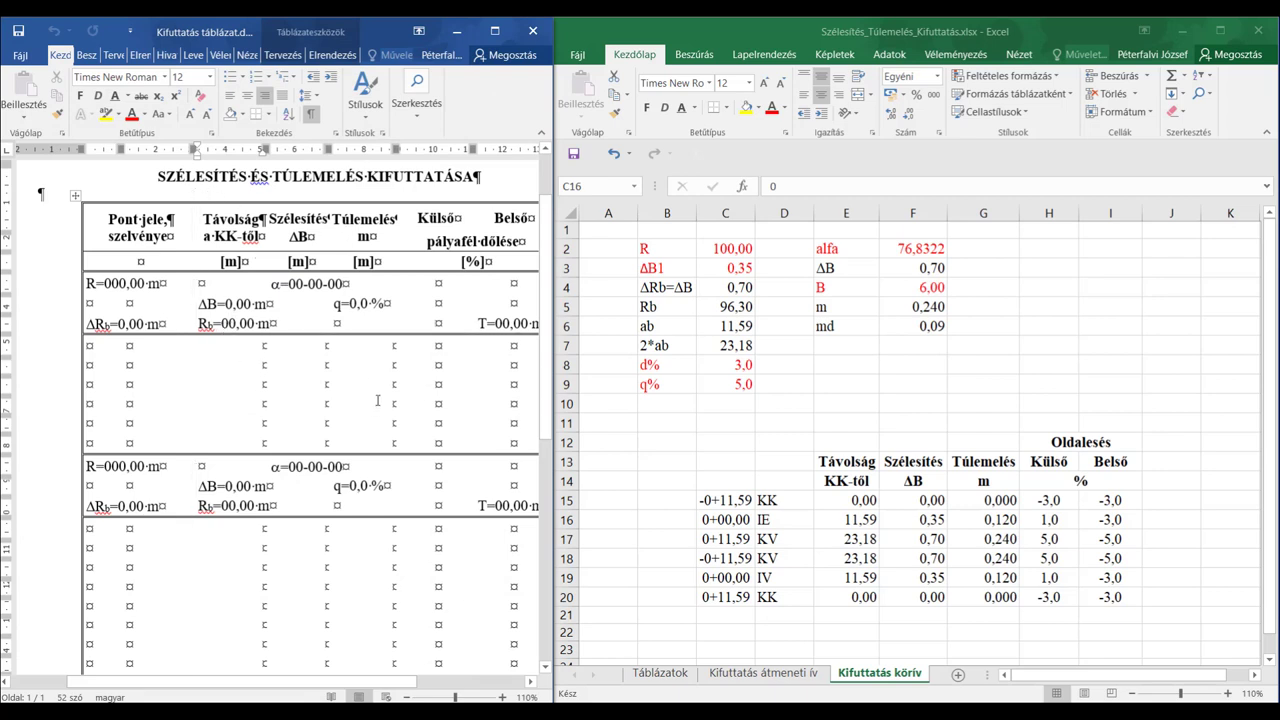
pyautogui.click(107, 283)
pyautogui.click(104, 284)
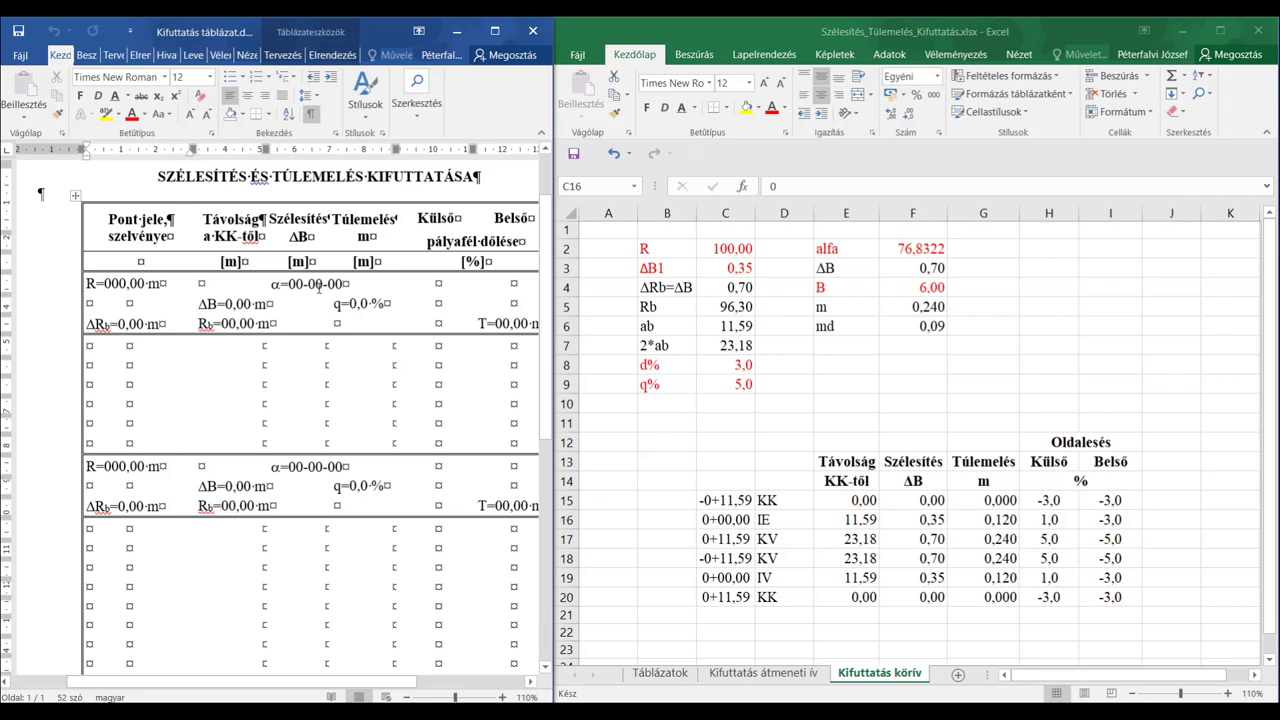
pyautogui.press('Delete')
pyautogui.press('Delete')
pyautogui.press('Delete')
pyautogui.write('100')
# - Set the first curve's angle in the Word table to α=76-49-56, taken from the Főpontok sheet of the stationing workbook
pyautogui.click(289, 284)
pyautogui.click(289, 284)
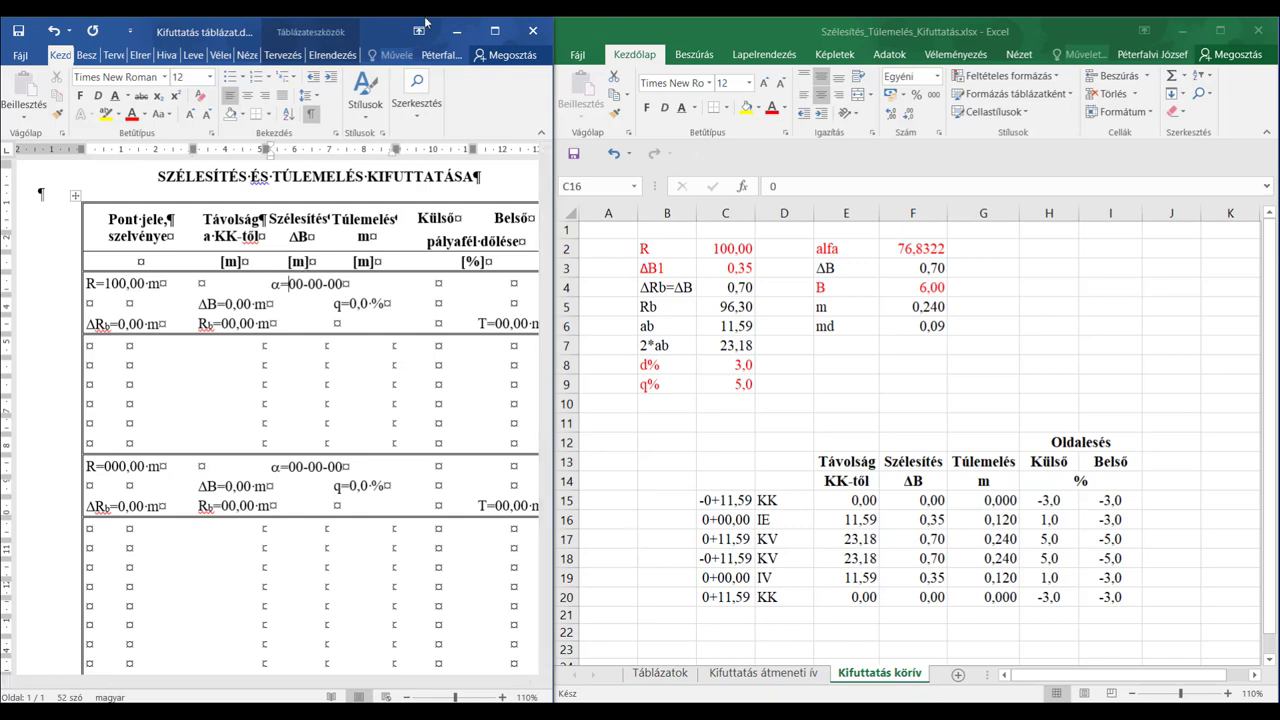
pyautogui.moveTo(199, 30); pyautogui.dragTo(756, 32)
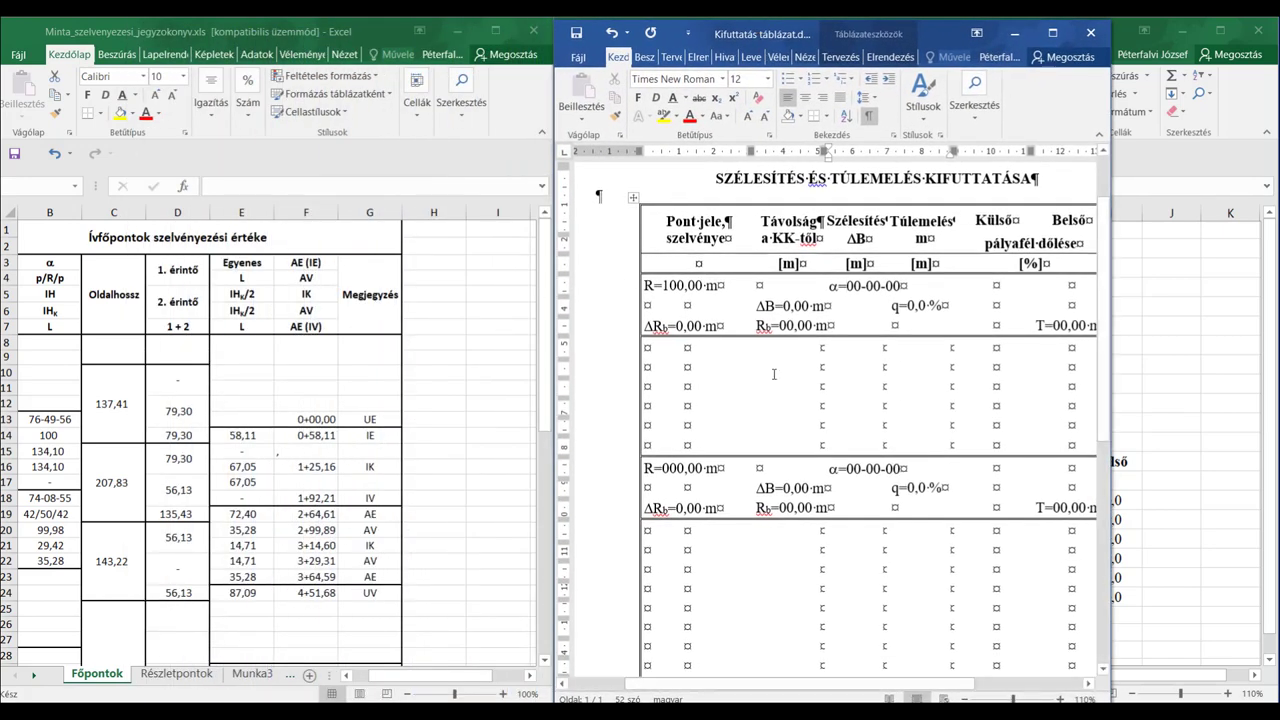
pyautogui.press('Delete')
pyautogui.press('Delete')
pyautogui.write('76')
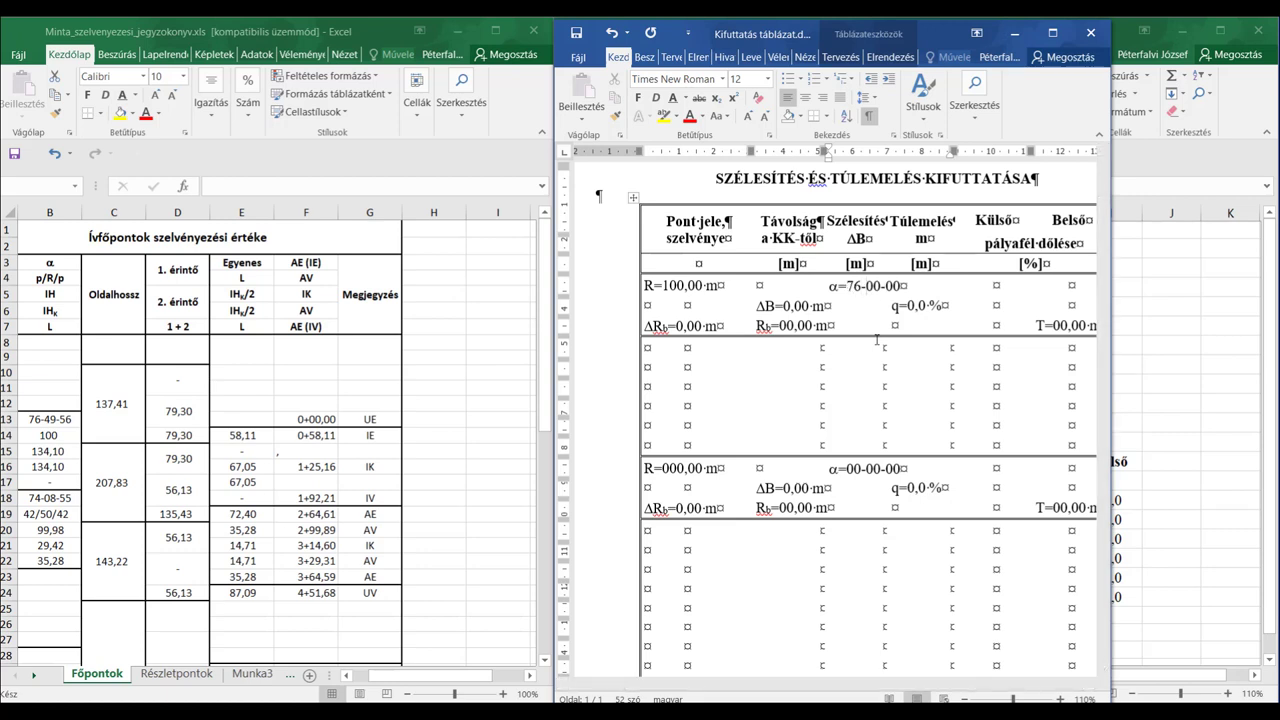
pyautogui.press('Right')
pyautogui.write('49')
pyautogui.press('Delete')
pyautogui.press('Delete')
pyautogui.hotkey('shift', 'Right')
pyautogui.hotkey('shift', 'Right')
pyautogui.write('56')
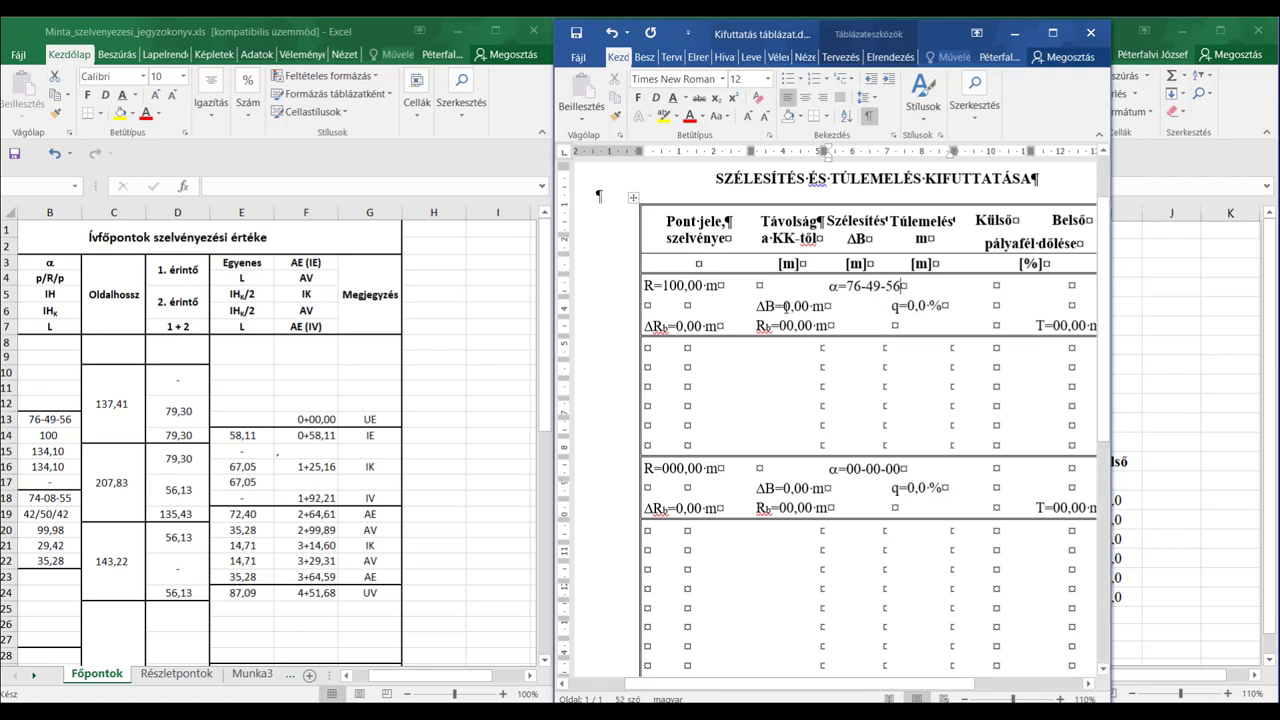
# - Bring the Kifuttatás körív results back into view and set the first curve's ΔB to 0,70 m and q to 5,0 %
pyautogui.click(786, 306)
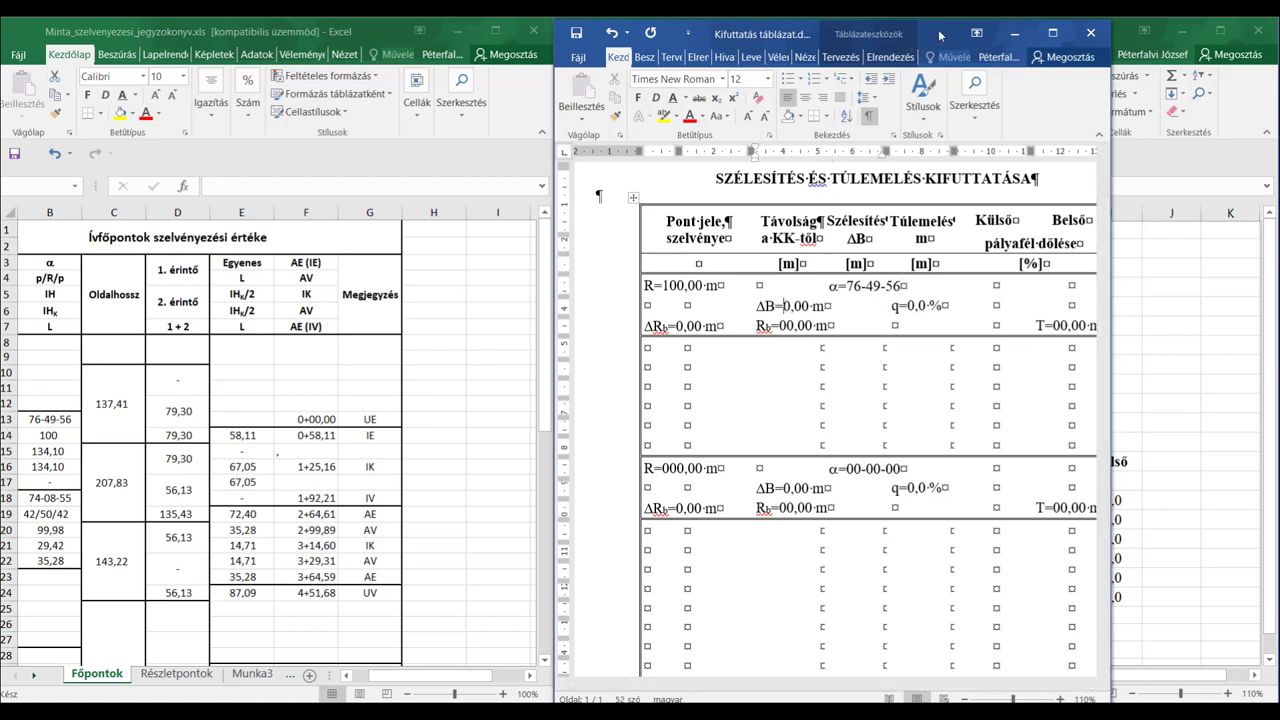
pyautogui.moveTo(944, 36); pyautogui.dragTo(406, 42)
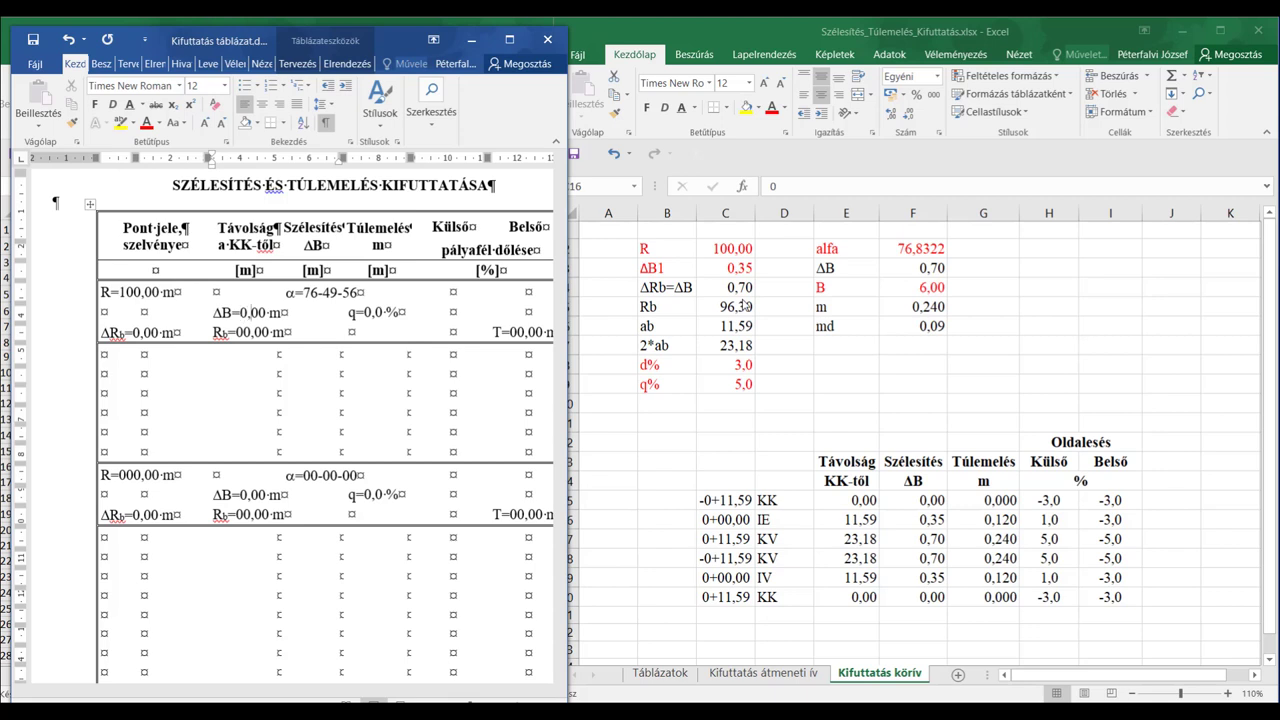
pyautogui.write('70')
pyautogui.press('Delete')
pyautogui.press('Delete')
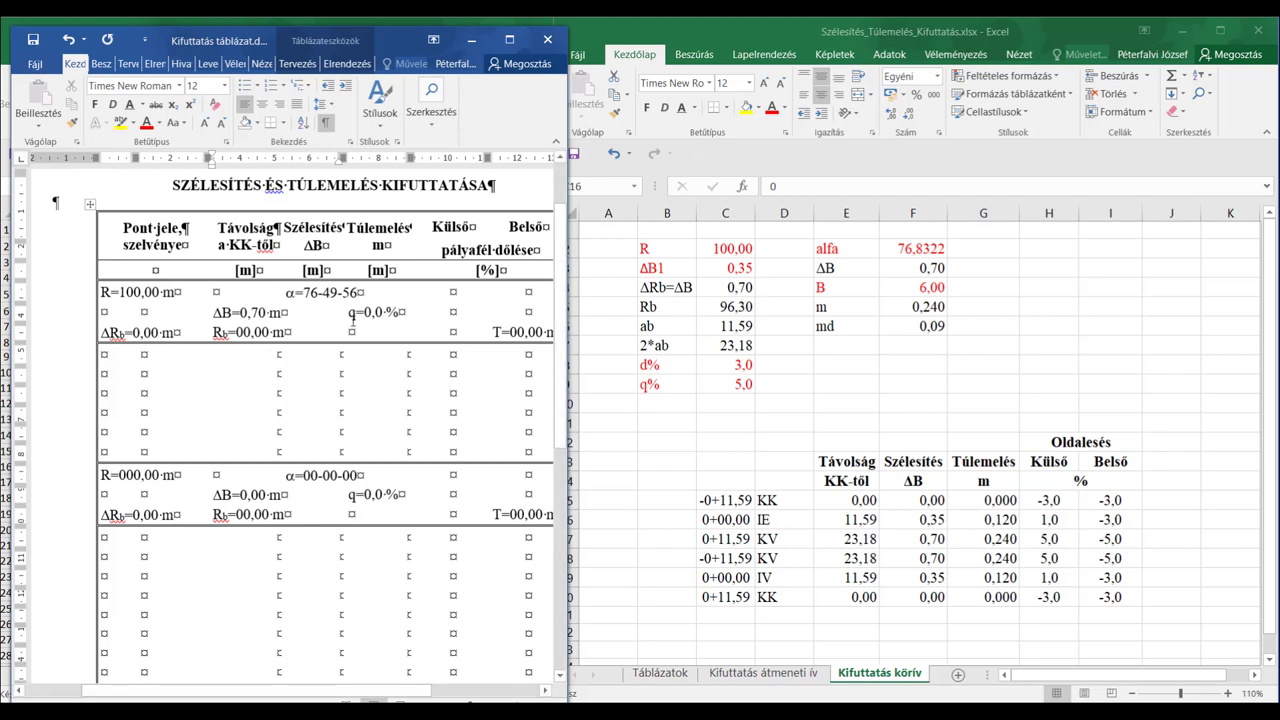
pyautogui.click(358, 312)
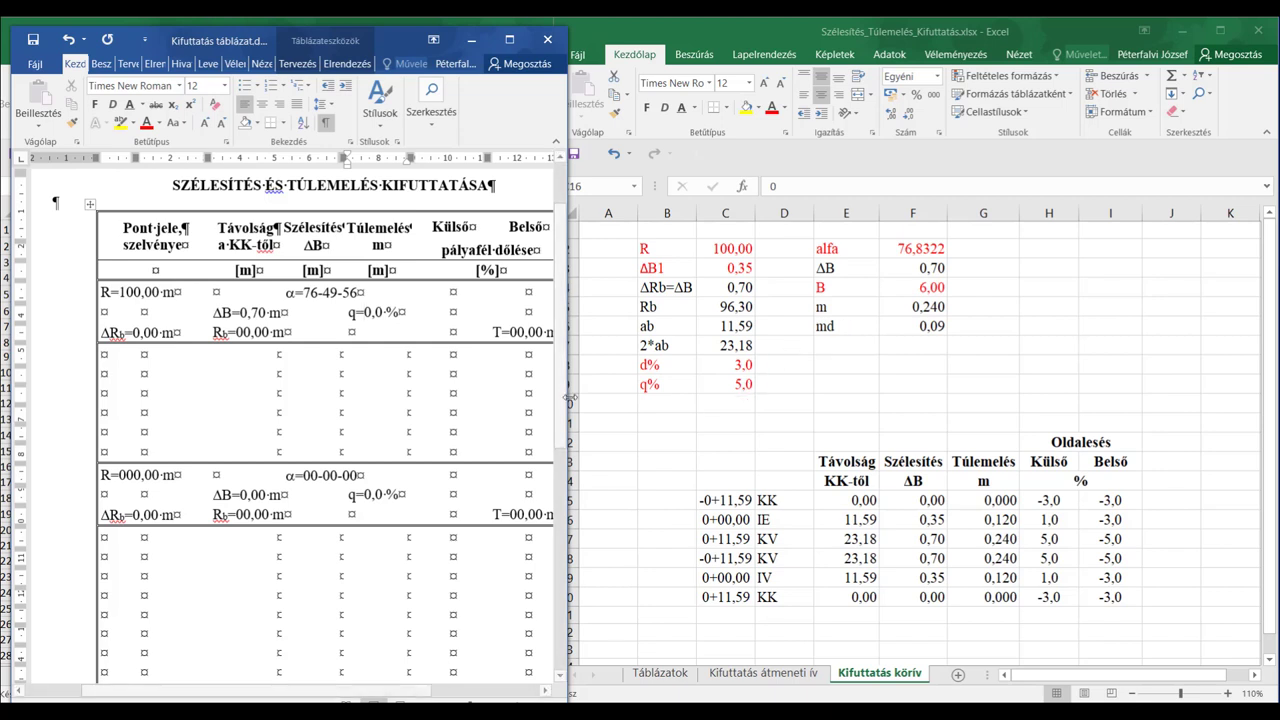
pyautogui.press('Delete')
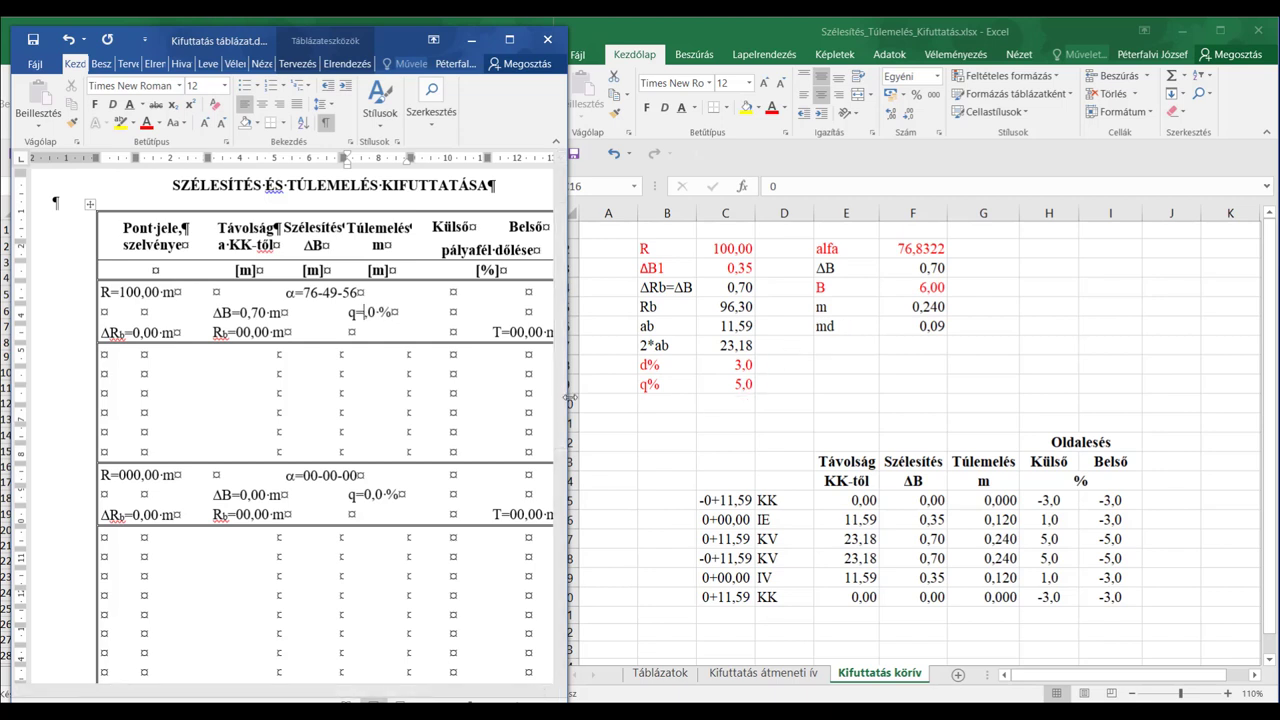
pyautogui.write('5')
# - Set ΔRb to 0,70 m in the first curve's block of the Word table
pyautogui.doubleClick(137, 332)
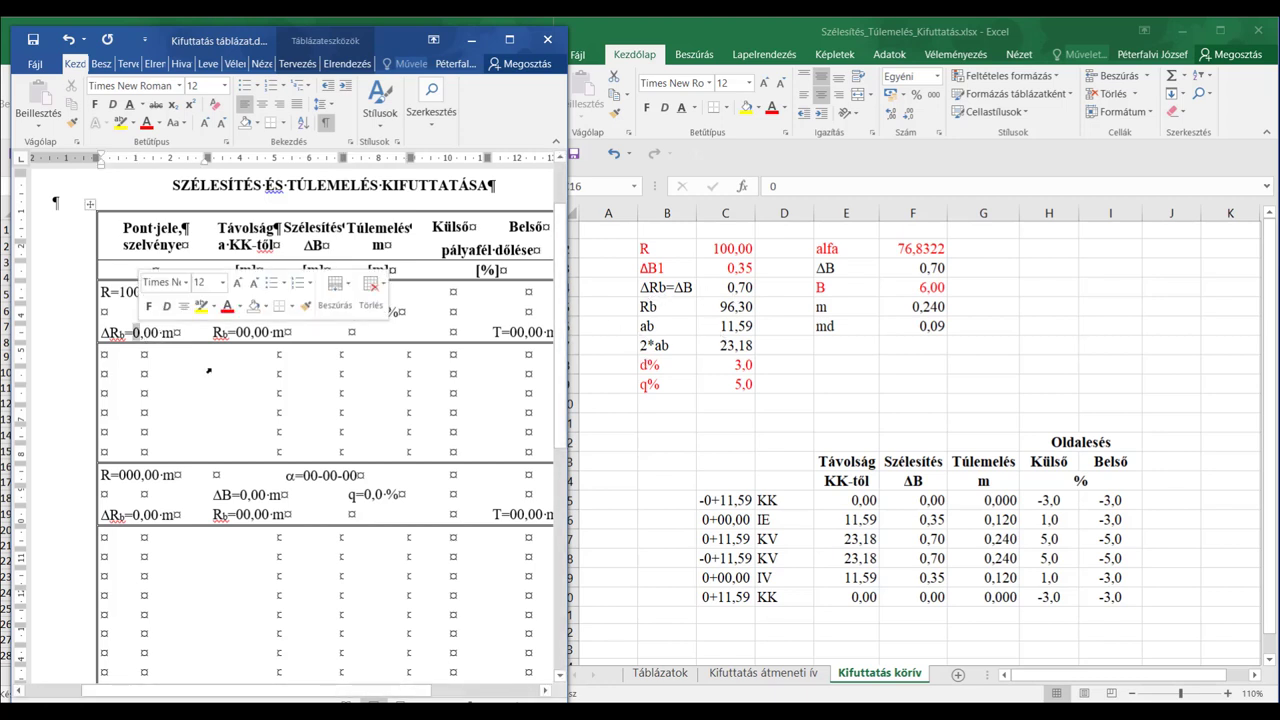
pyautogui.press('Right')
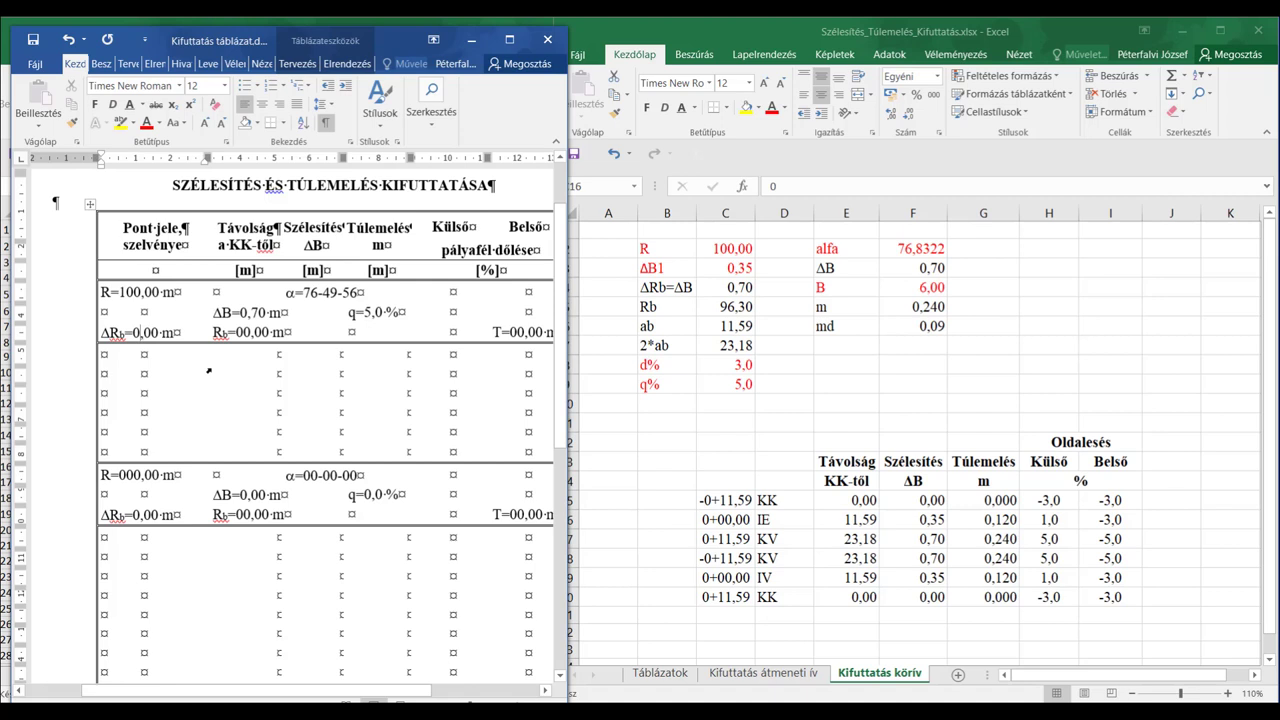
pyautogui.hotkey('shift', 'Right')
pyautogui.hotkey('shift', 'Right')
pyautogui.write('70')
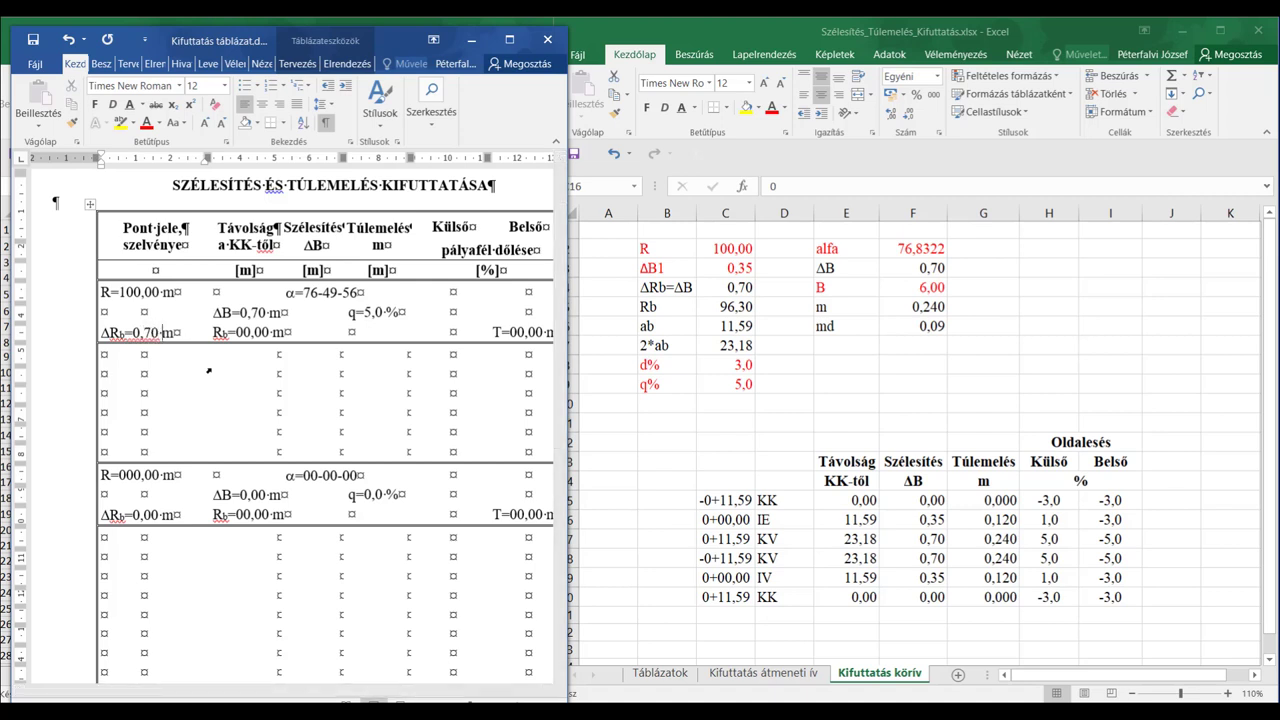
# - Set the first curve's inner edge radius Rb to 96,30 m in the Word table
pyautogui.press('Right')
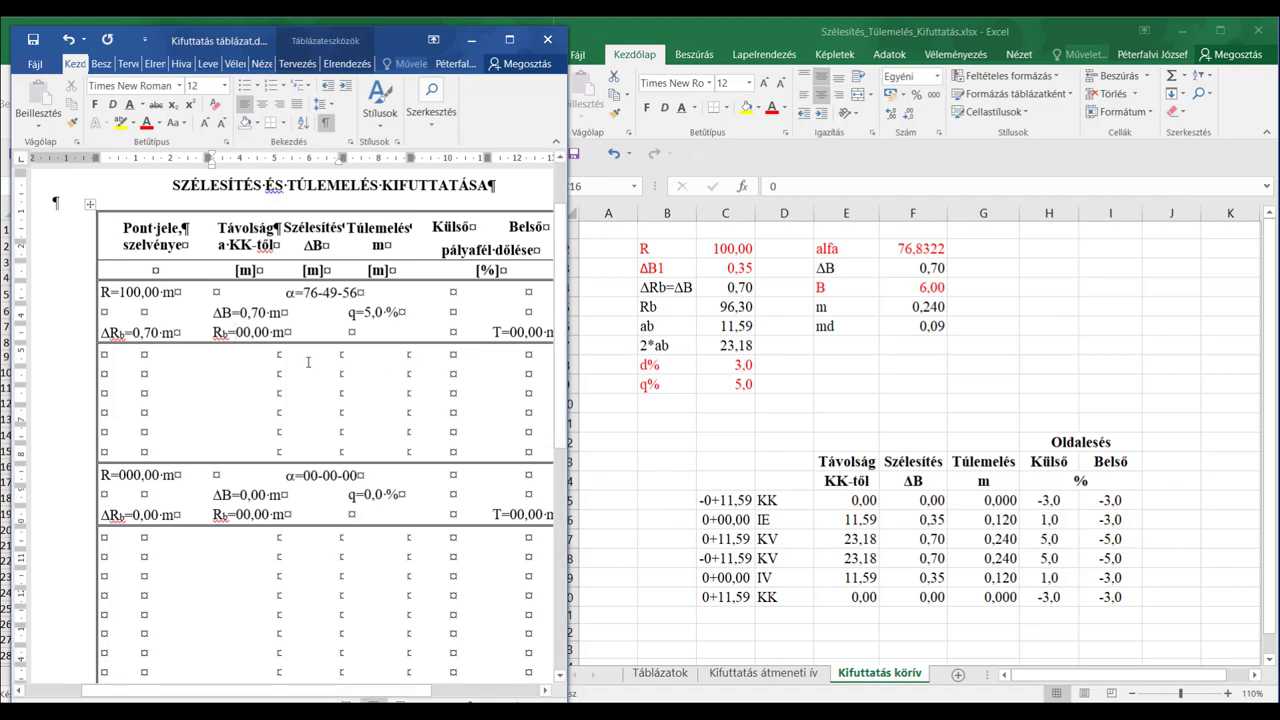
pyautogui.hotkey('shift', 'Right')
pyautogui.hotkey('shift', 'Right')
pyautogui.write('96')
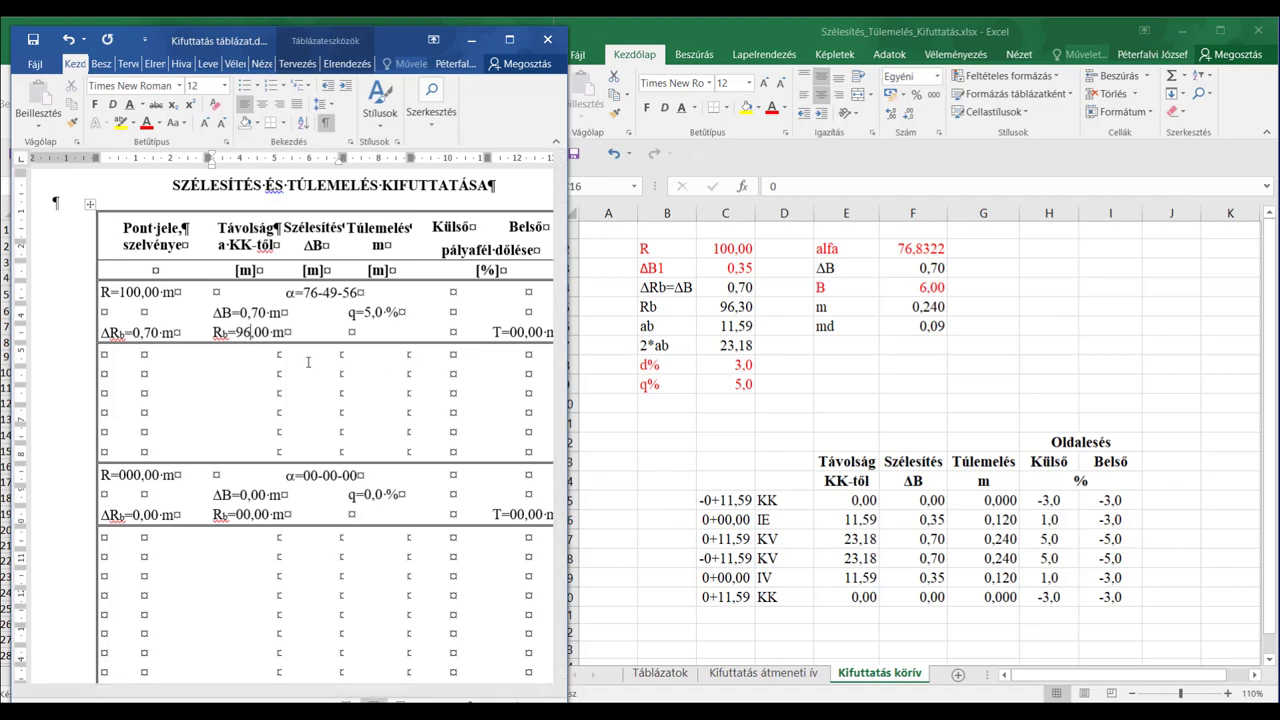
pyautogui.press('Delete')
pyautogui.write('3')
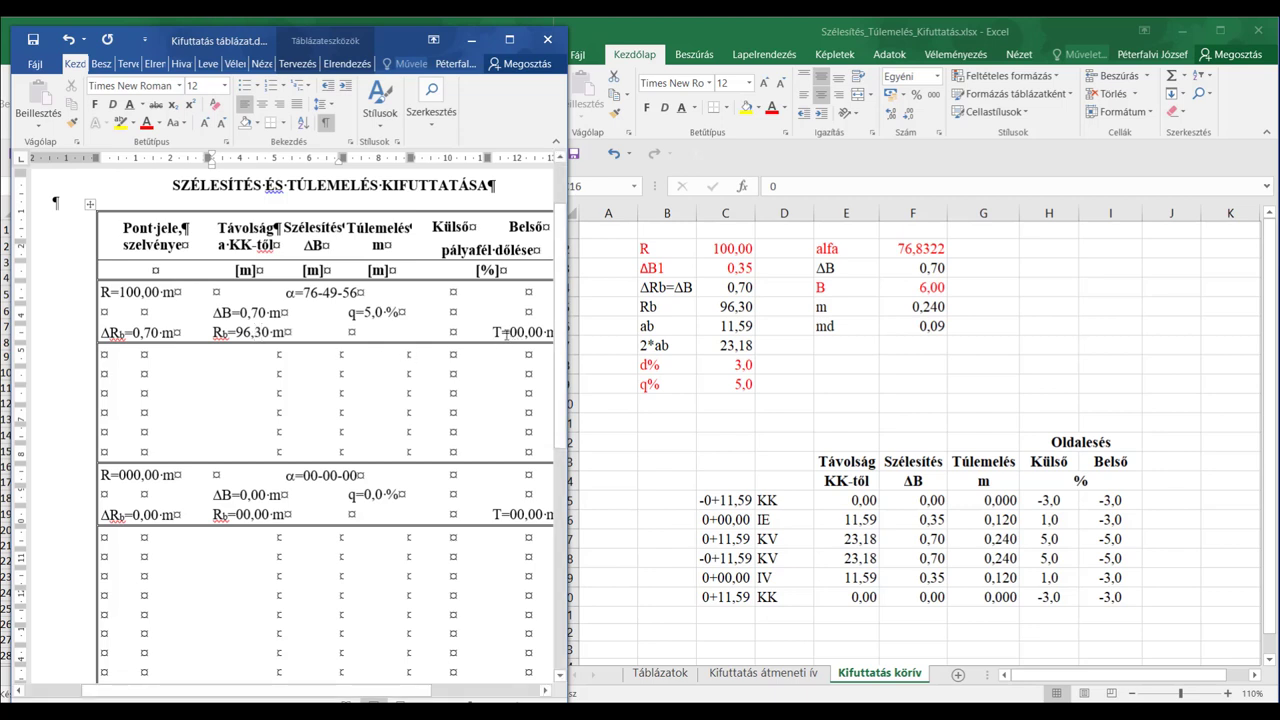
# - Set the first curve's T value to 23,18 m in the Word table, matching 2*ab on the Kifuttatás körív sheet
pyautogui.click(529, 346)
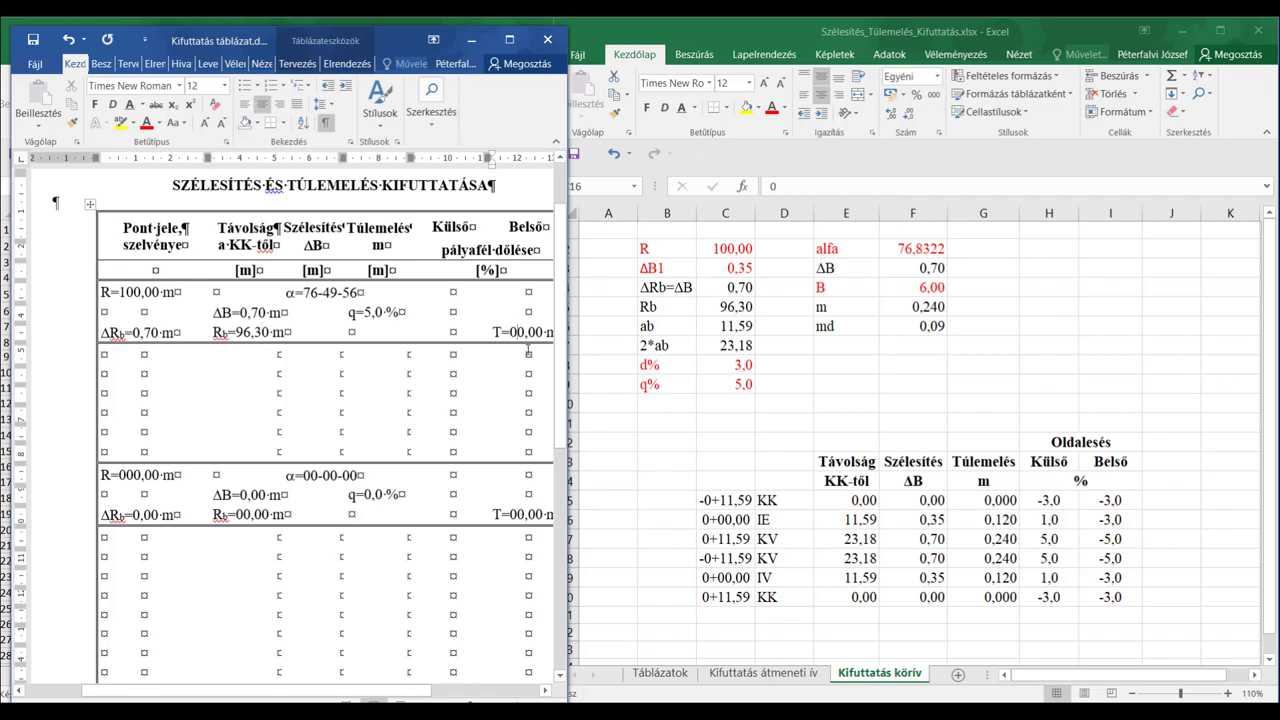
pyautogui.press('Left')
pyautogui.hotkey('shift', 'Right')
pyautogui.hotkey('shift', 'Right')
pyautogui.write('23')
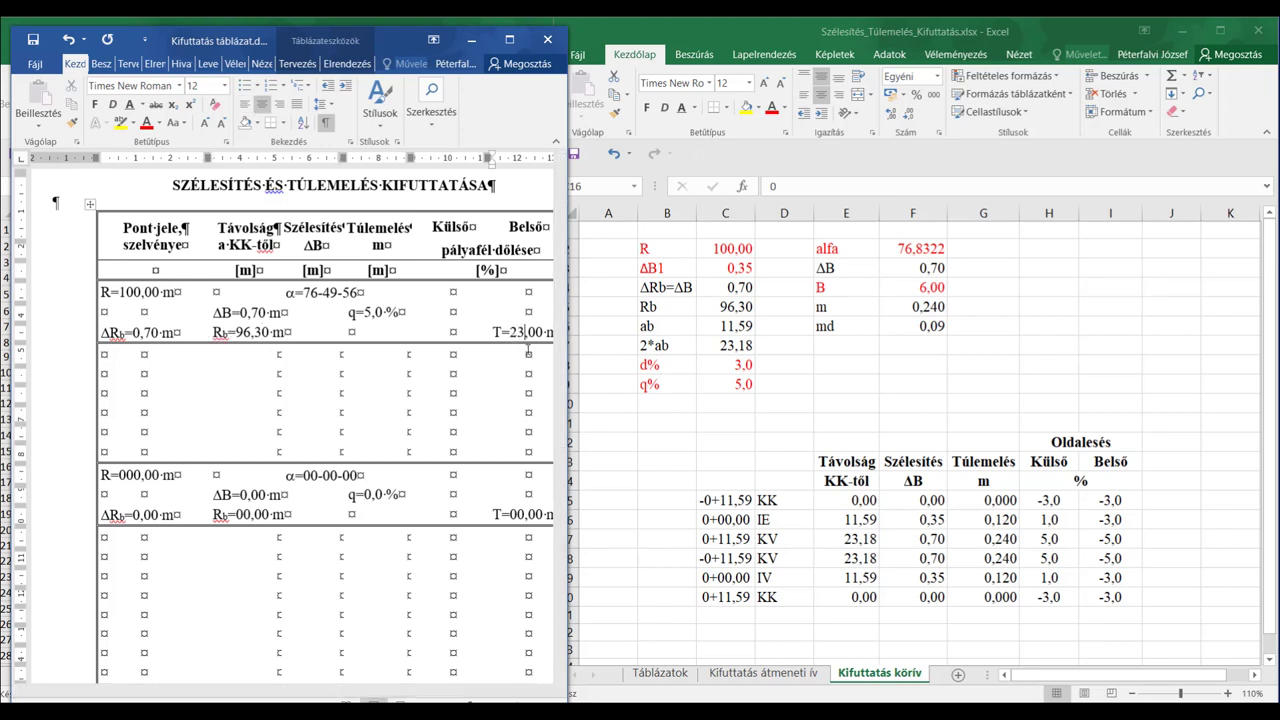
pyautogui.hotkey('shift', 'Right')
pyautogui.hotkey('shift', 'Right')
pyautogui.write('18')
# - Minimize the Word document to reveal the Főpontok sheet and set the IE station on Kifuttatás körív to 58,11
pyautogui.click(725, 521)
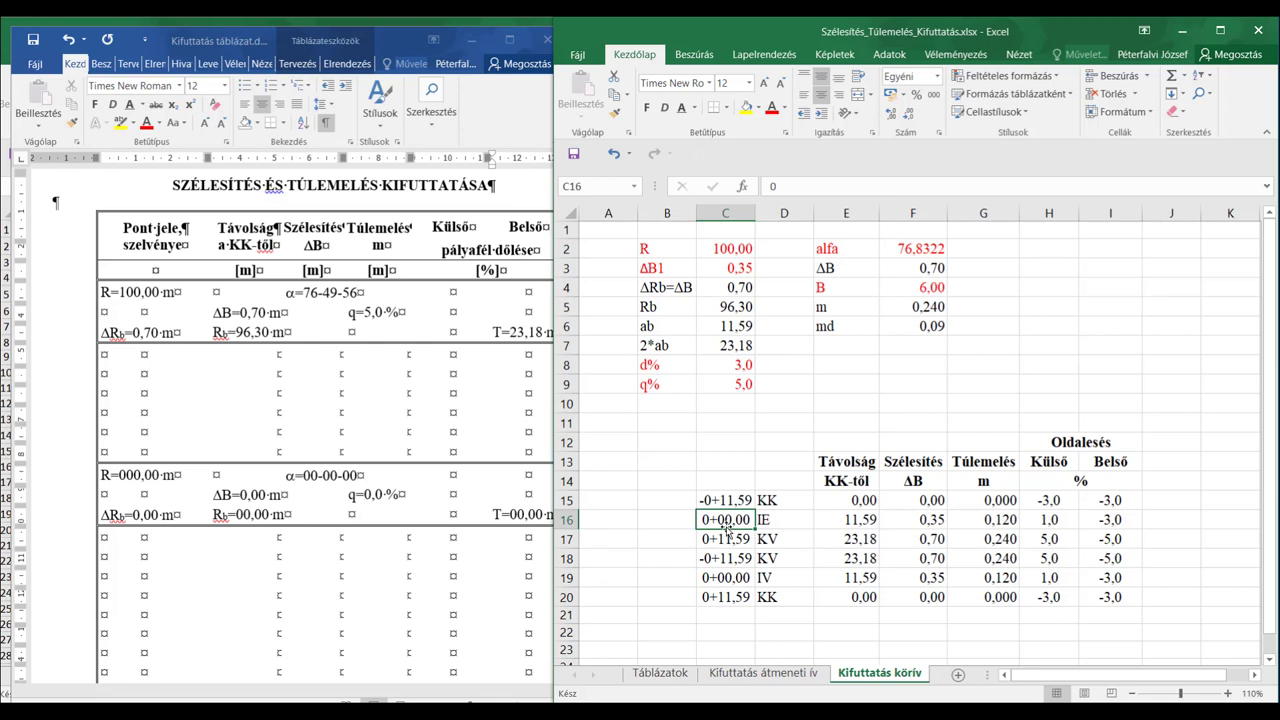
pyautogui.click(740, 580)
pyautogui.click(730, 520)
pyautogui.click(168, 40)
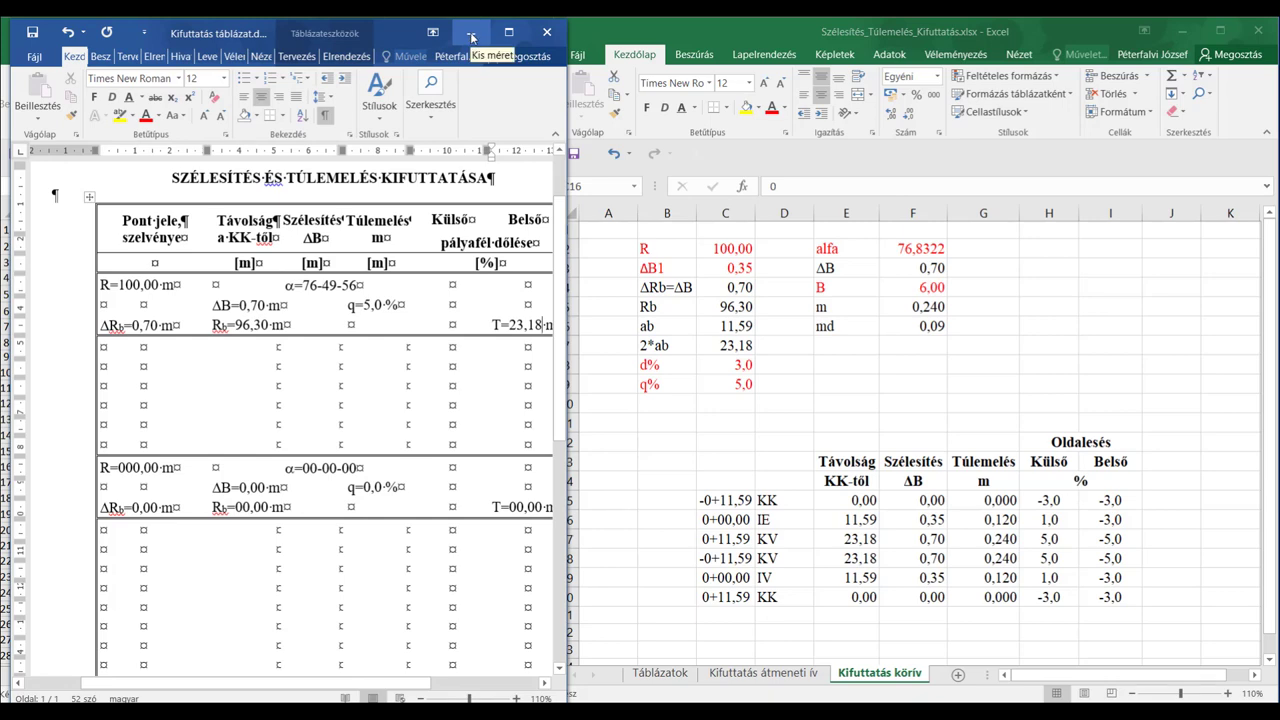
pyautogui.click(471, 37)
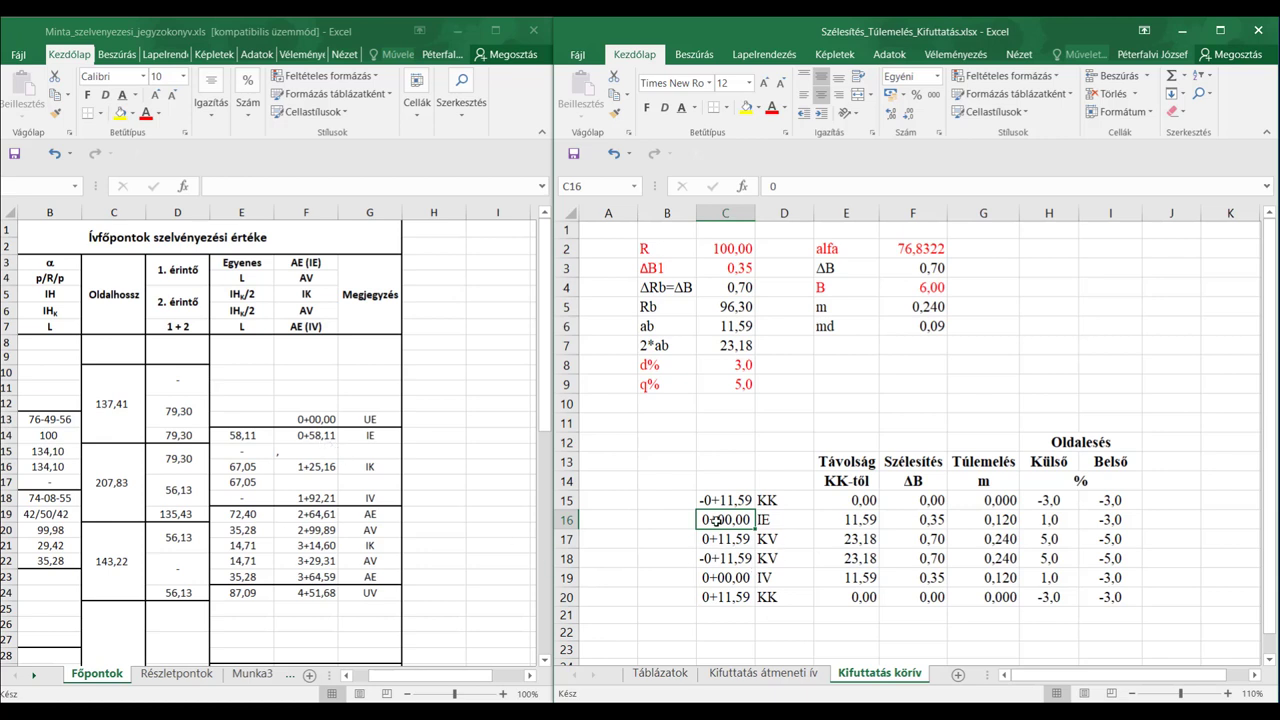
pyautogui.write('58,11')
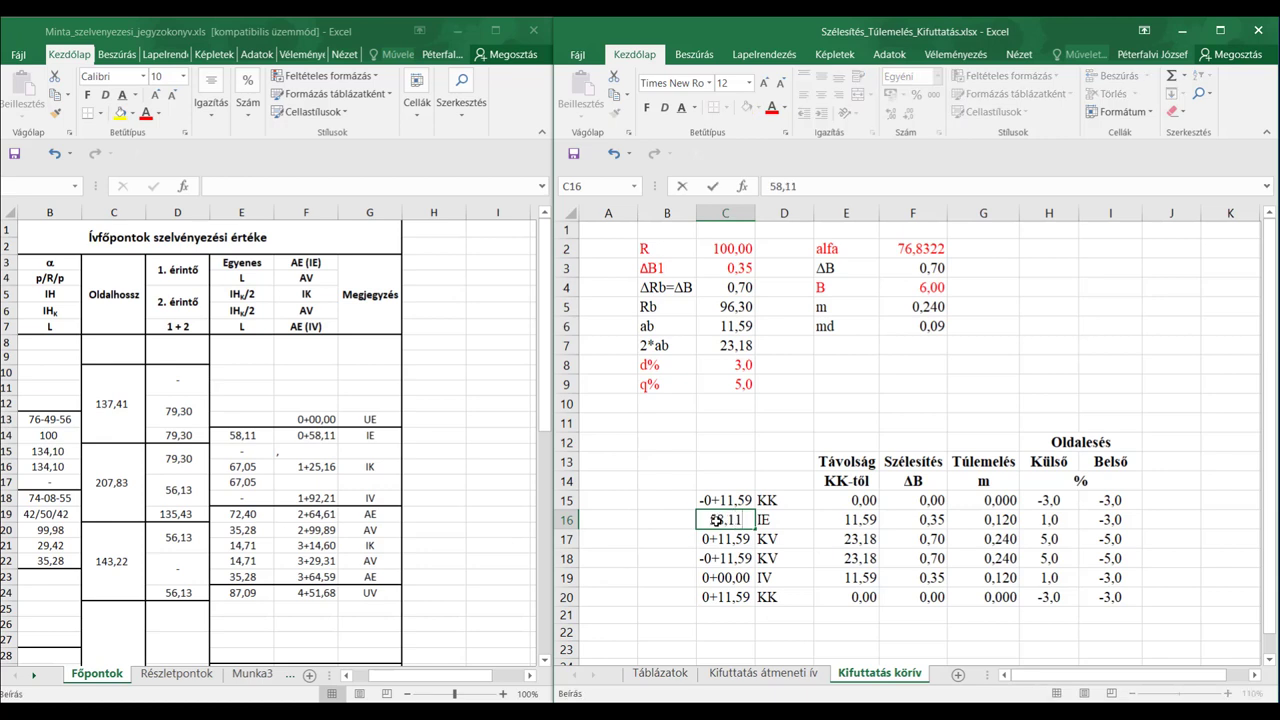
pyautogui.press('Return')
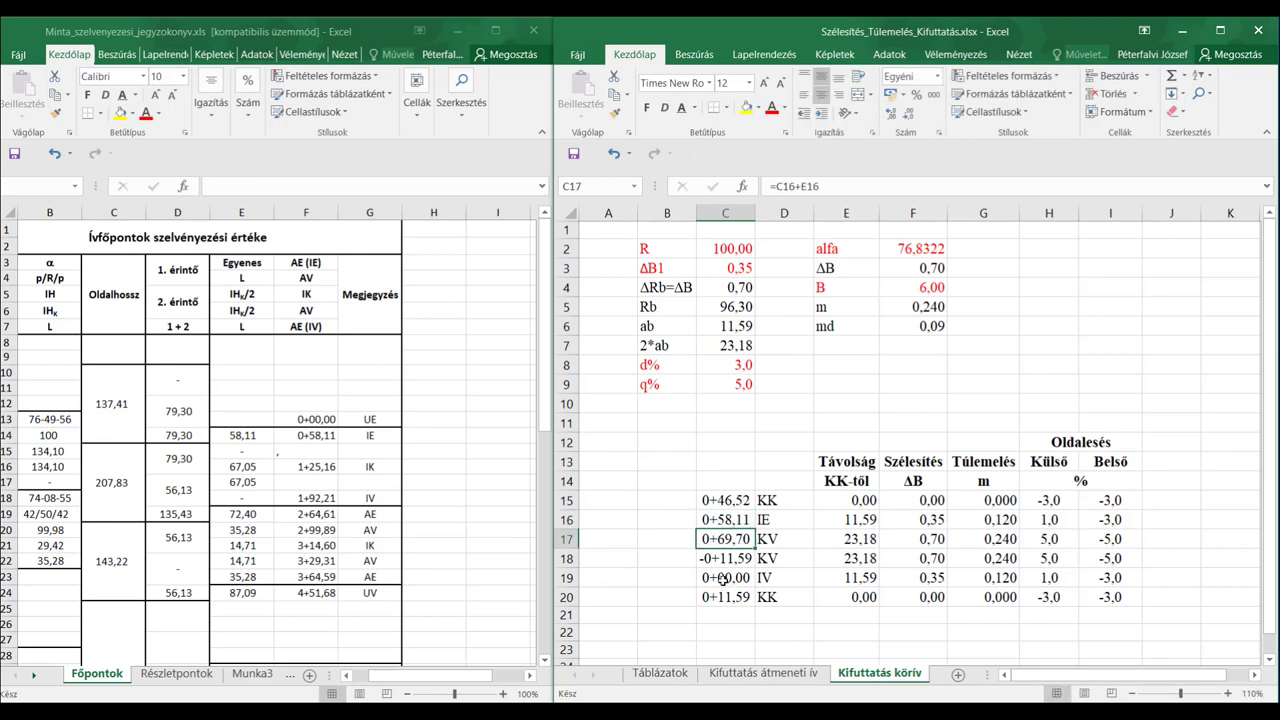
# - Set the IV station on the Kifuttatás körív sheet to 192,21, following the Főpontok sheet
pyautogui.press('Down')
pyautogui.press('Down')
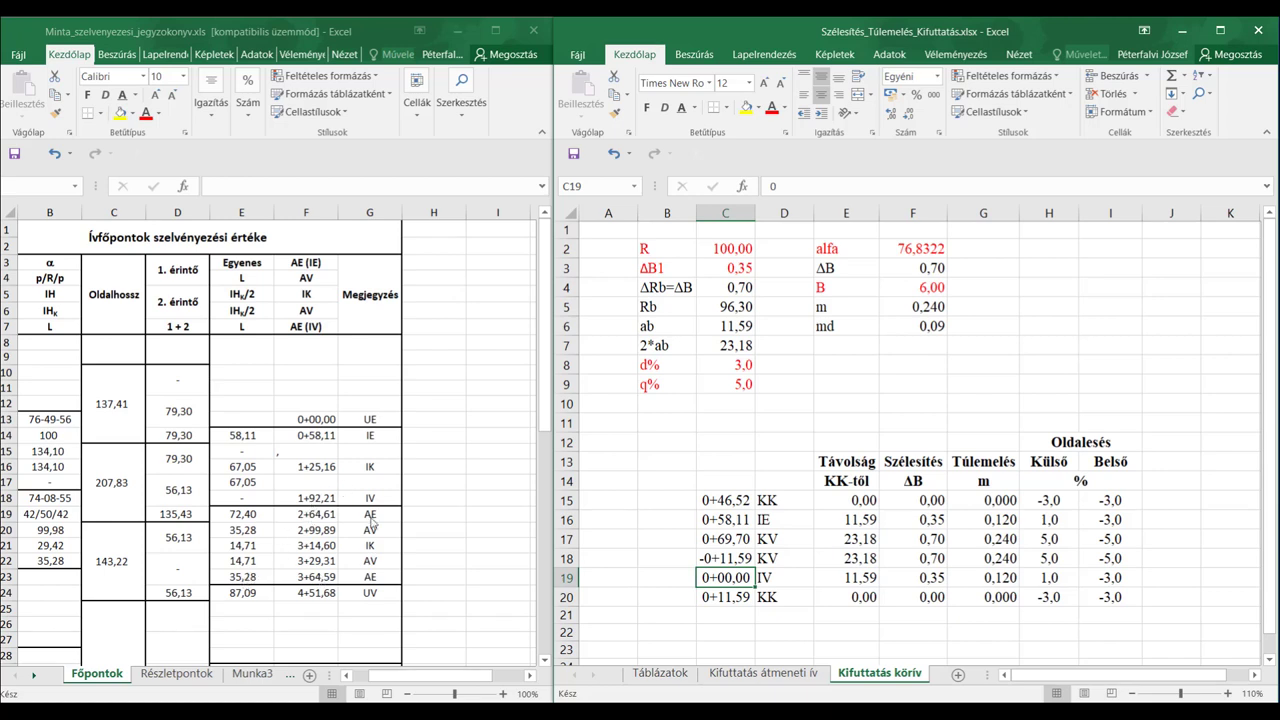
pyautogui.write('192')
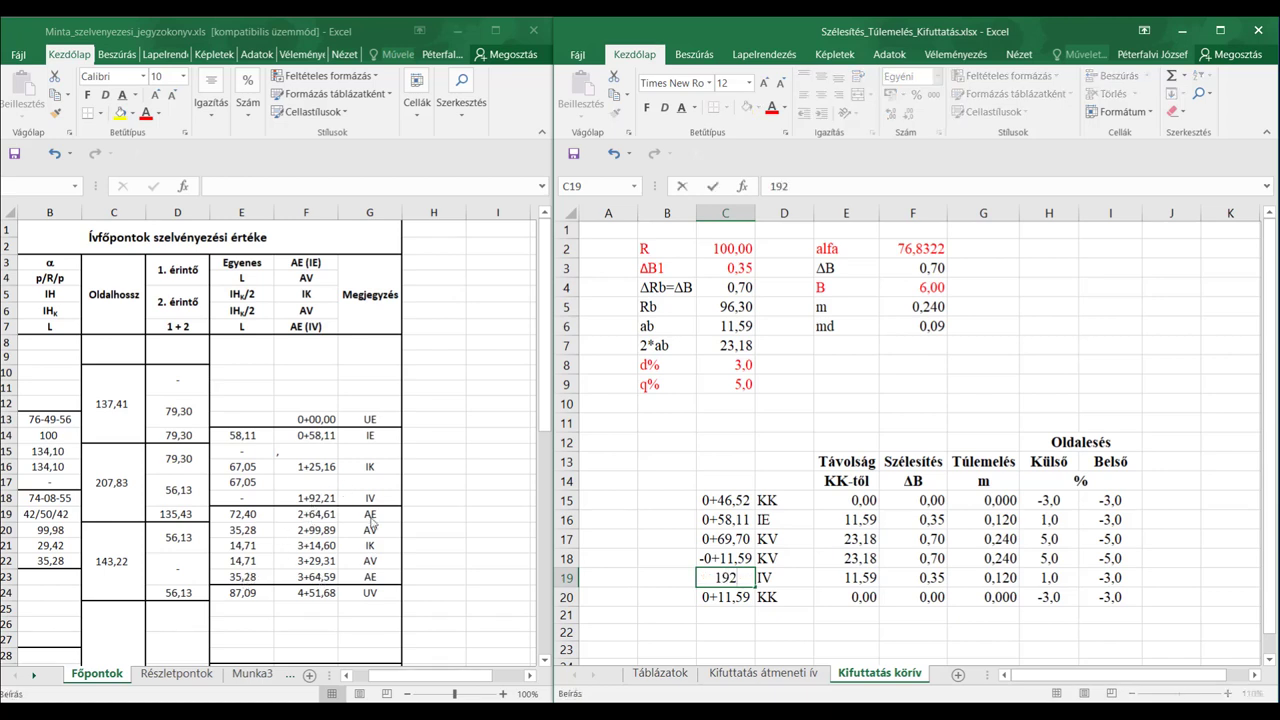
pyautogui.write(',21')
pyautogui.press('Return')
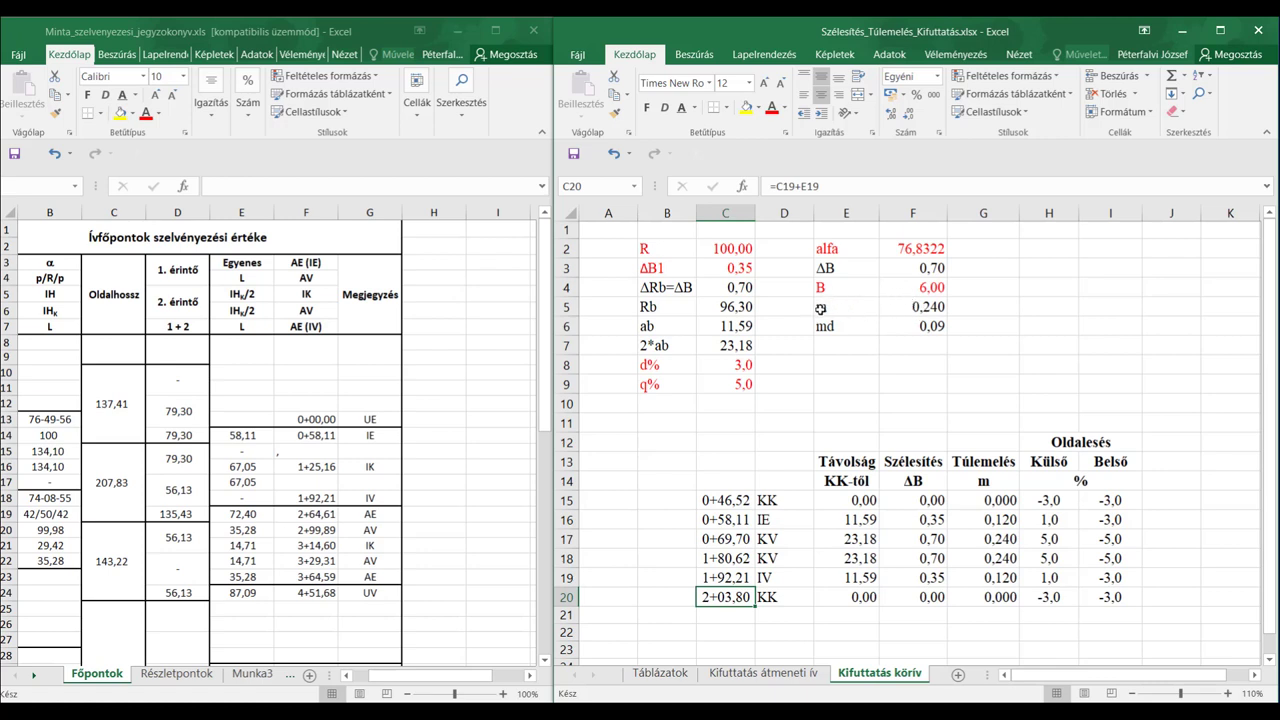
# - Examine the formulas for m and md, and those for widening, superelevation and outer crossfall in the IE row
pyautogui.click(927, 307)
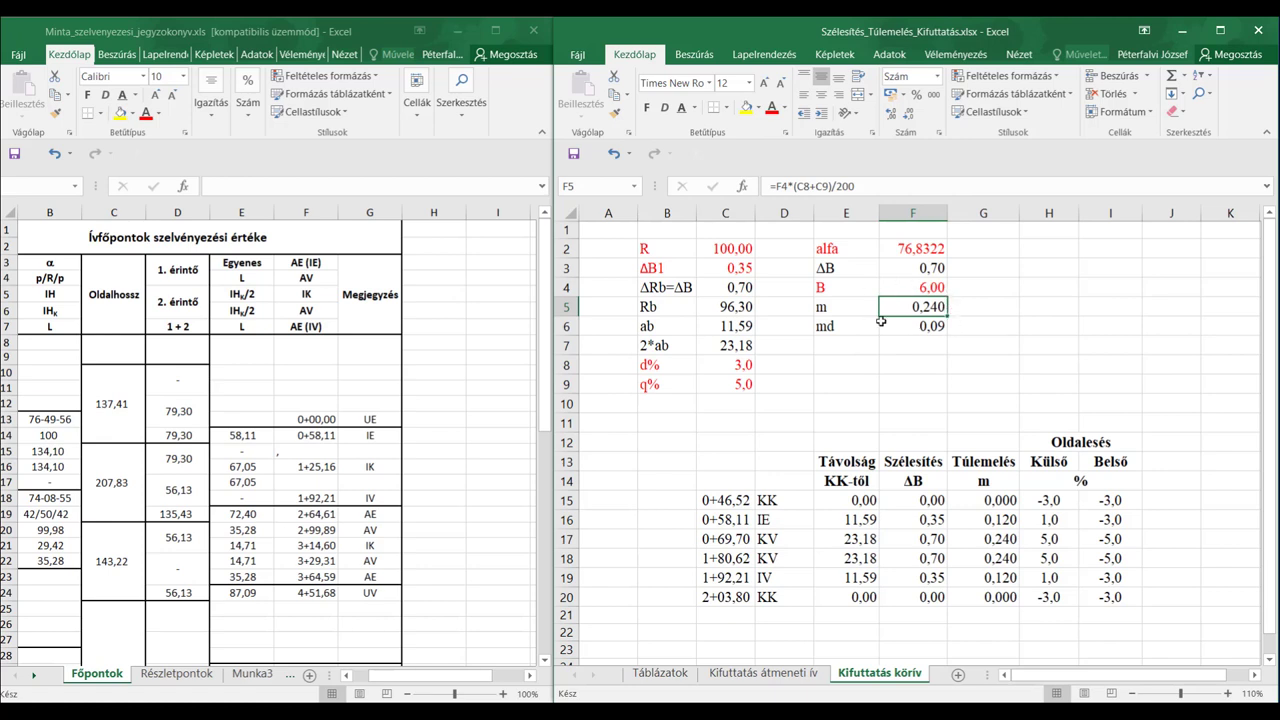
pyautogui.click(930, 328)
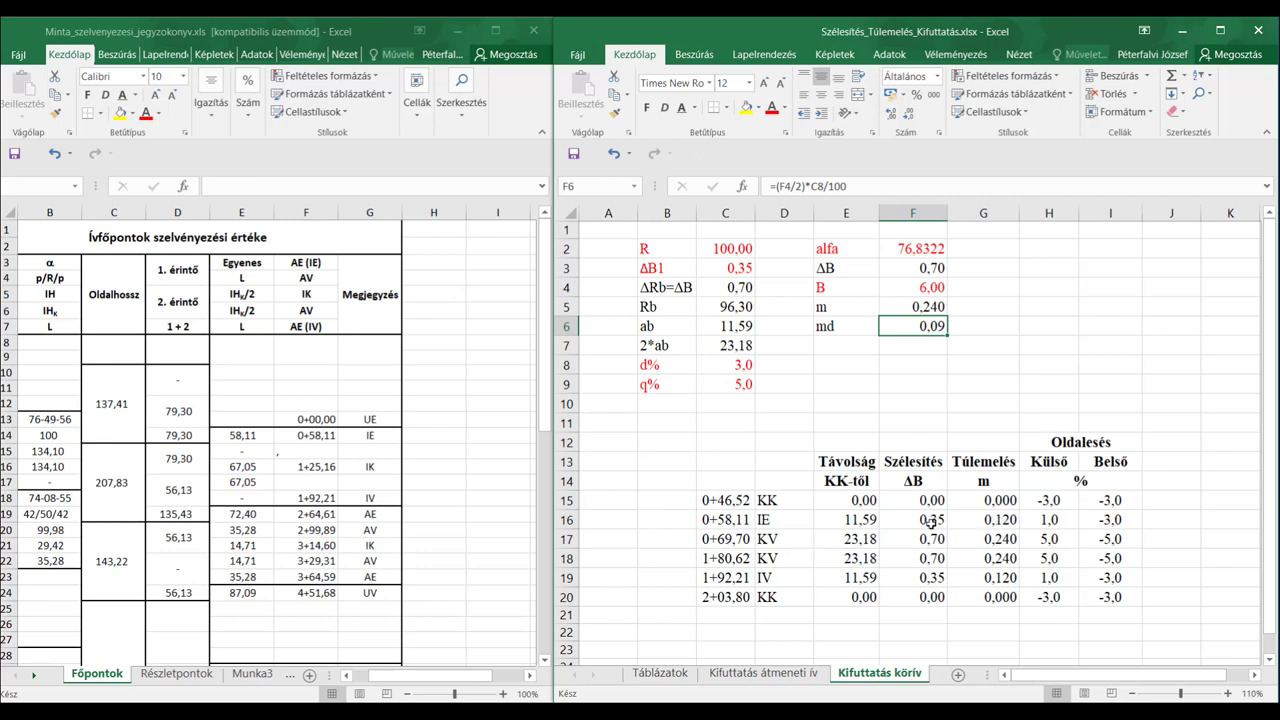
pyautogui.click(930, 522)
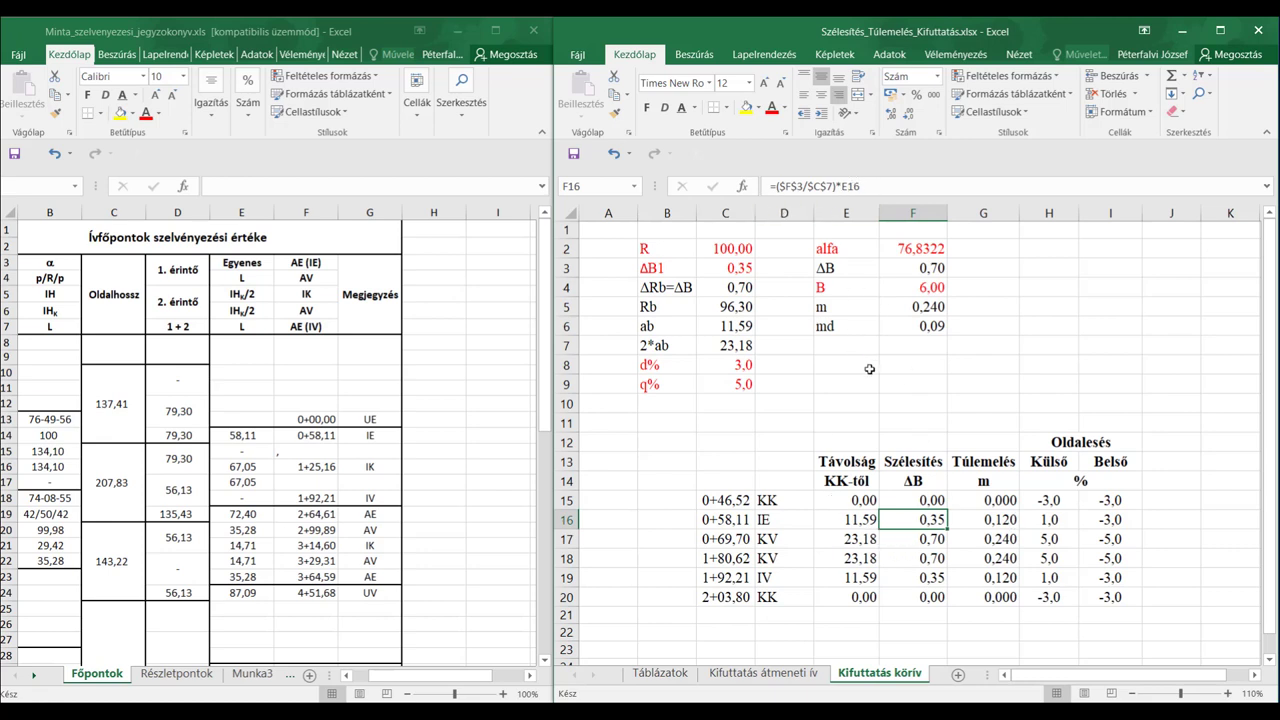
pyautogui.doubleClick(921, 521)
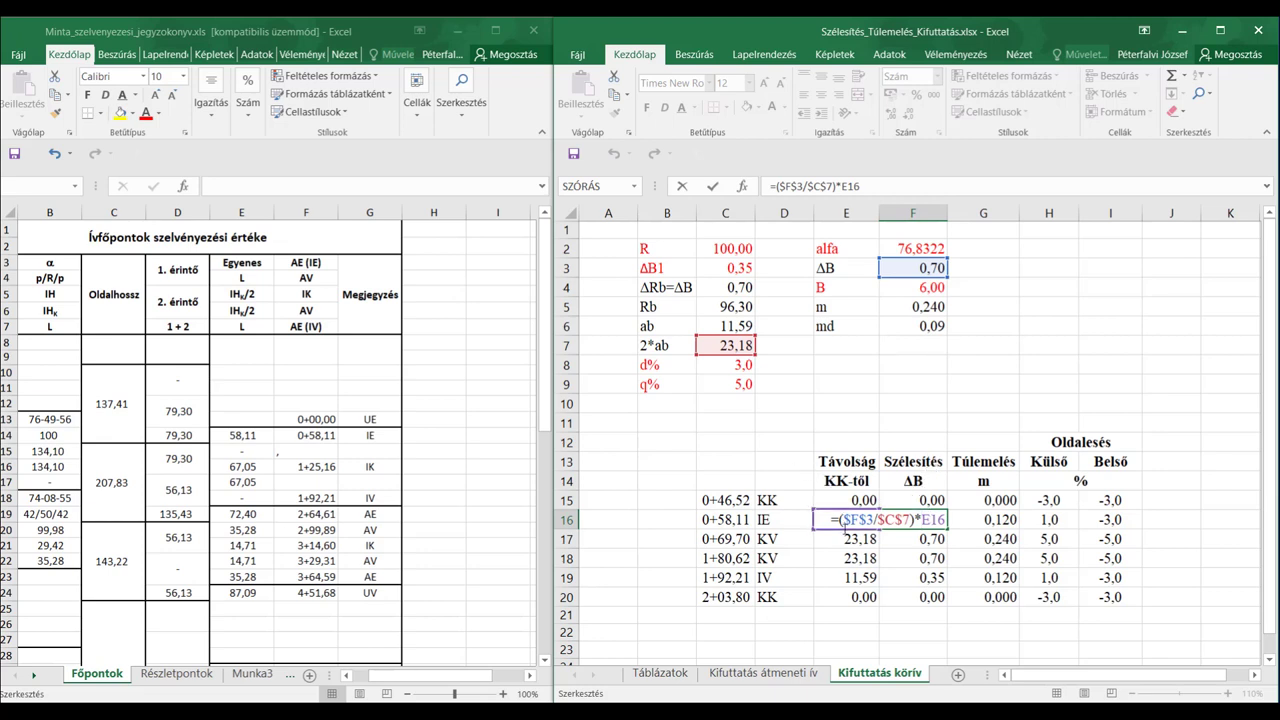
pyautogui.hotkey('ctrl', 'Return')
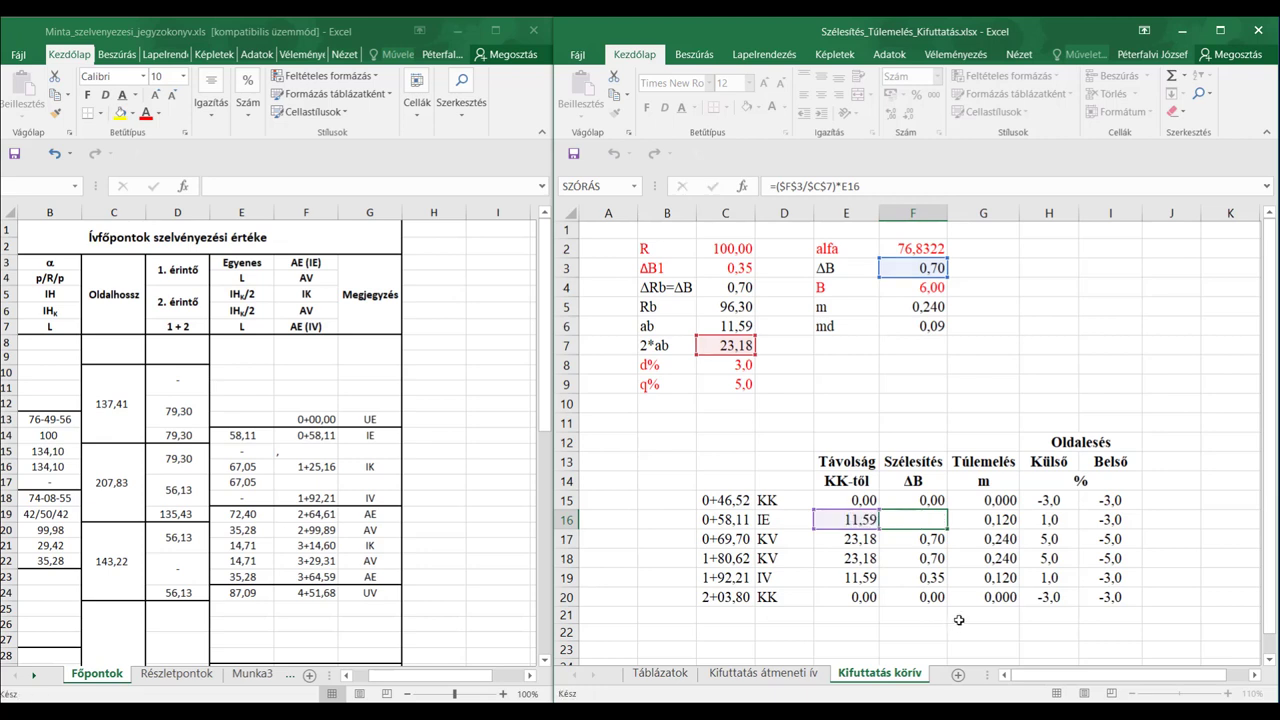
pyautogui.click(1000, 520)
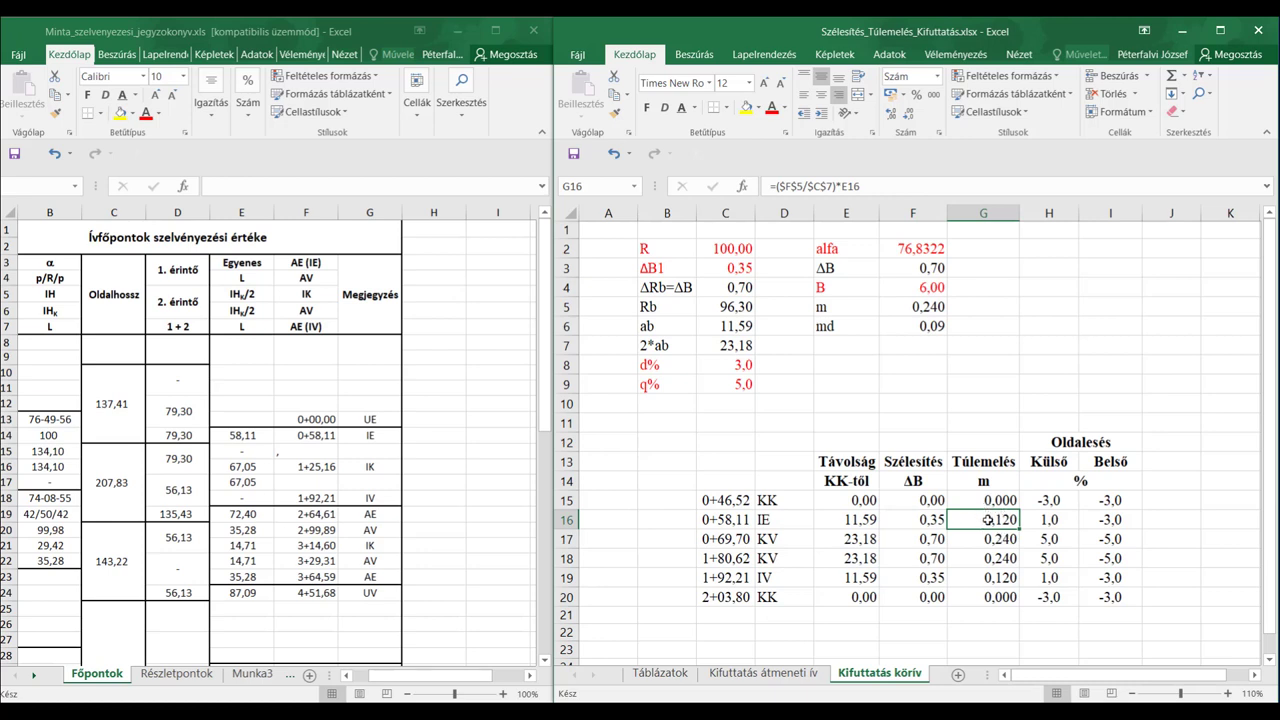
pyautogui.doubleClick(987, 519)
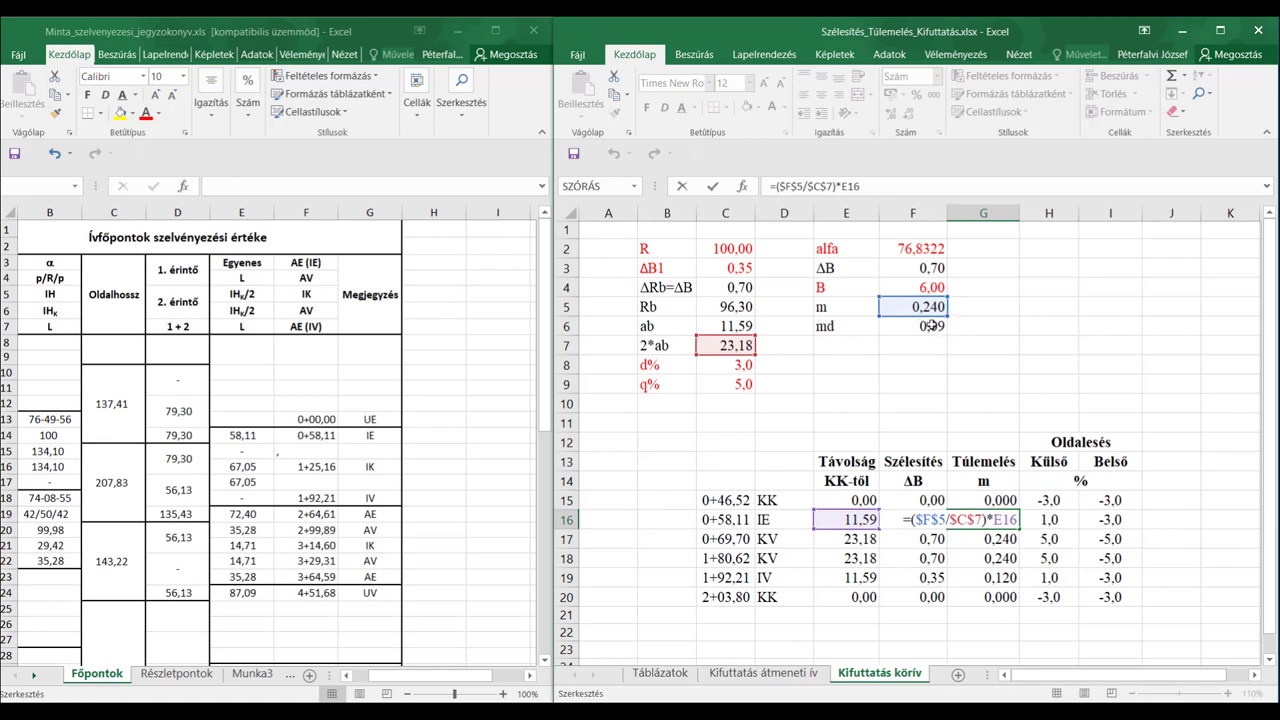
pyautogui.click(968, 636)
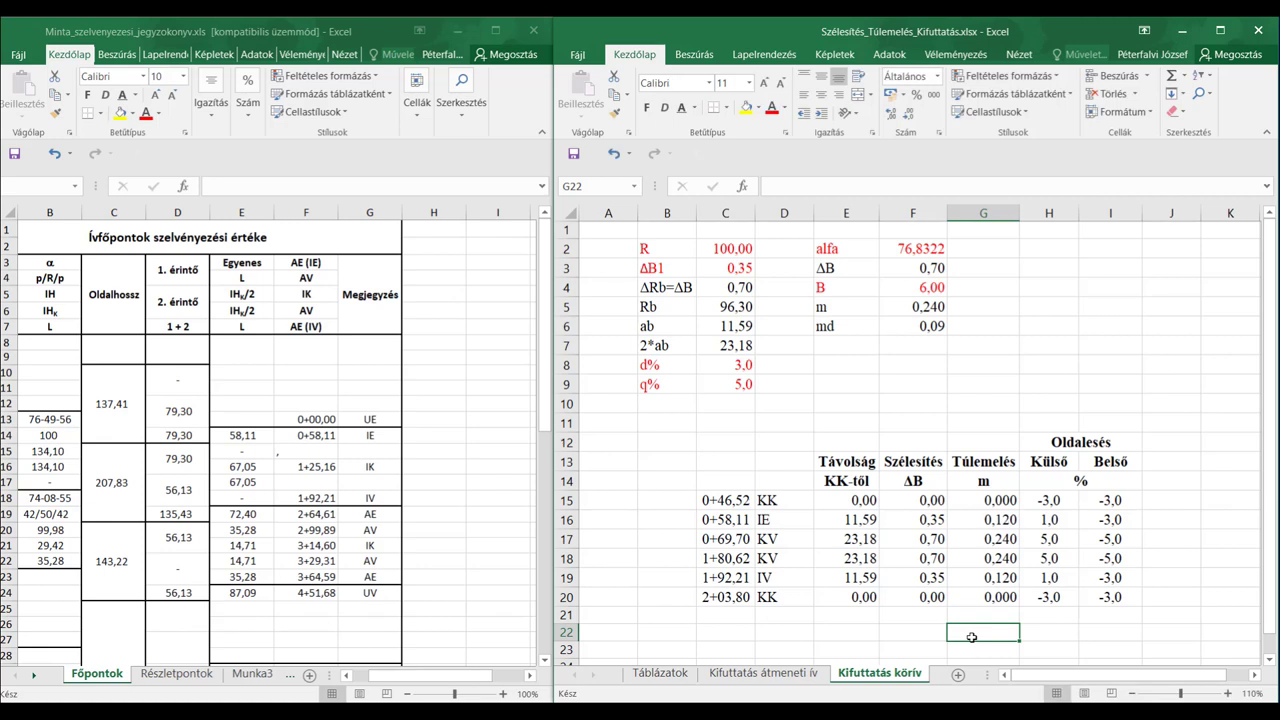
pyautogui.click(997, 521)
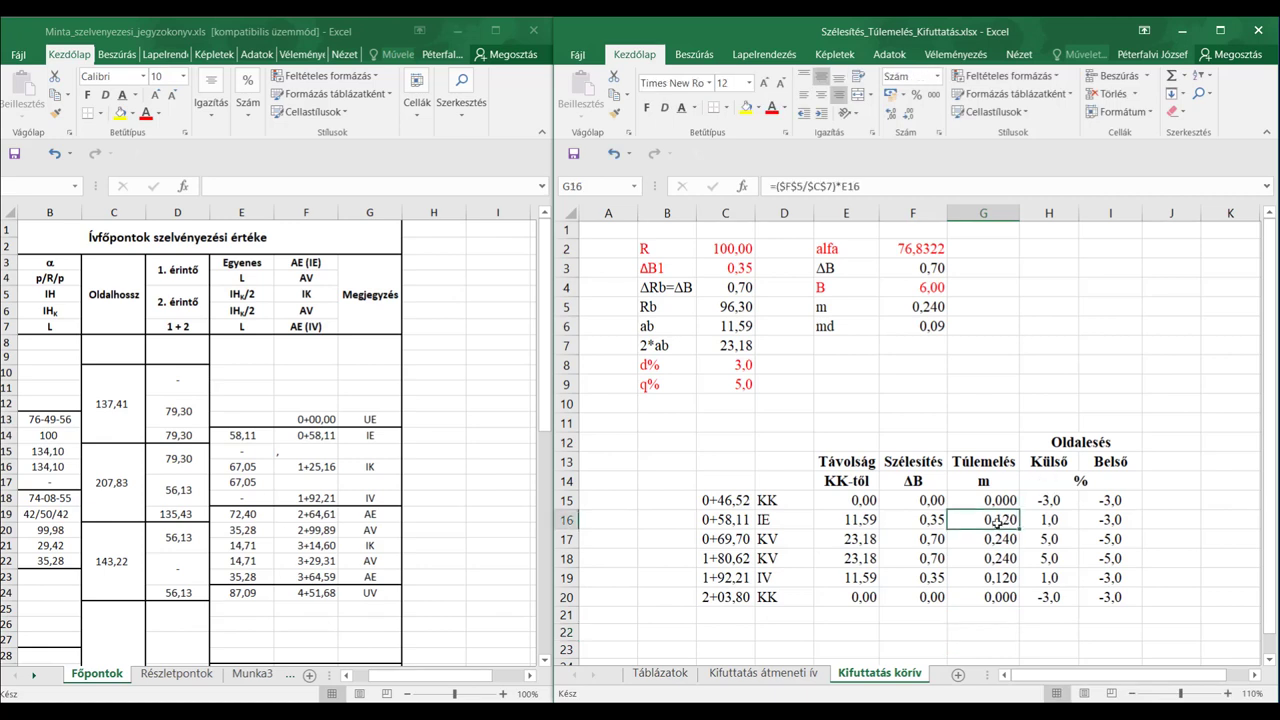
pyautogui.click(1052, 517)
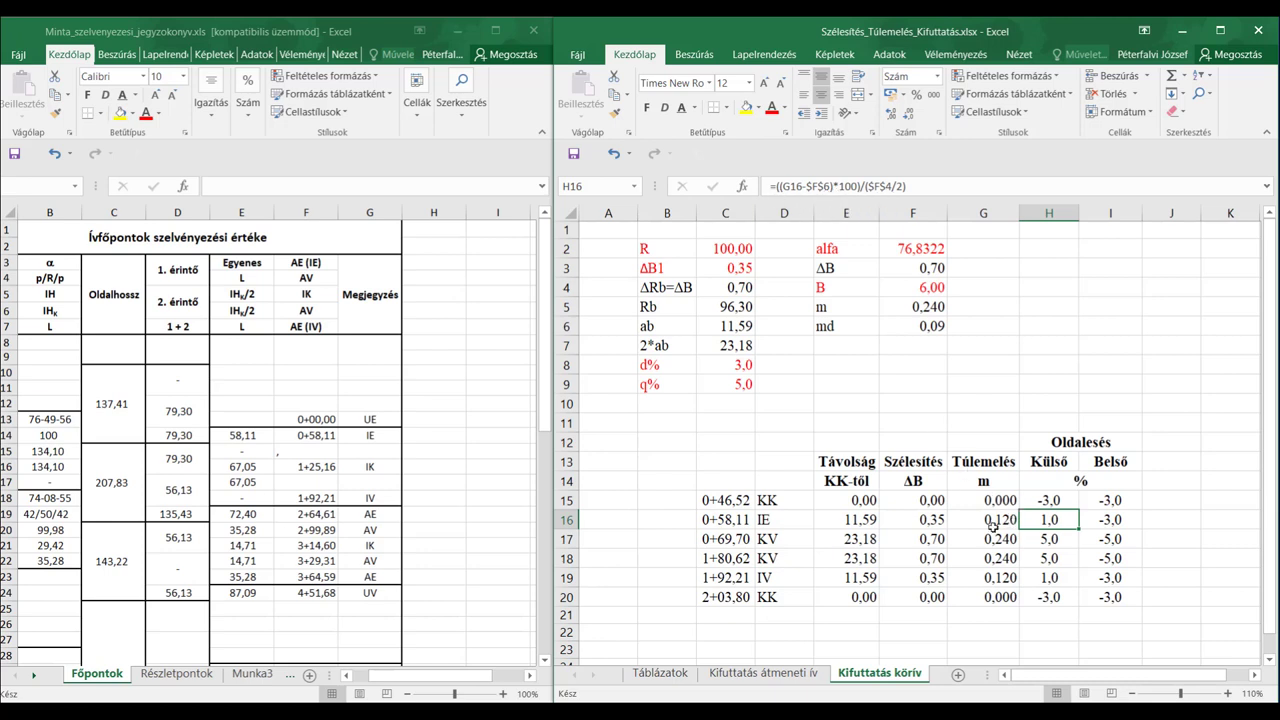
# - Examine the outer (Külső) and inner (Belső) crossfall formulas and values in the KK, IE, KV and IV rows
pyautogui.doubleClick(1040, 522)
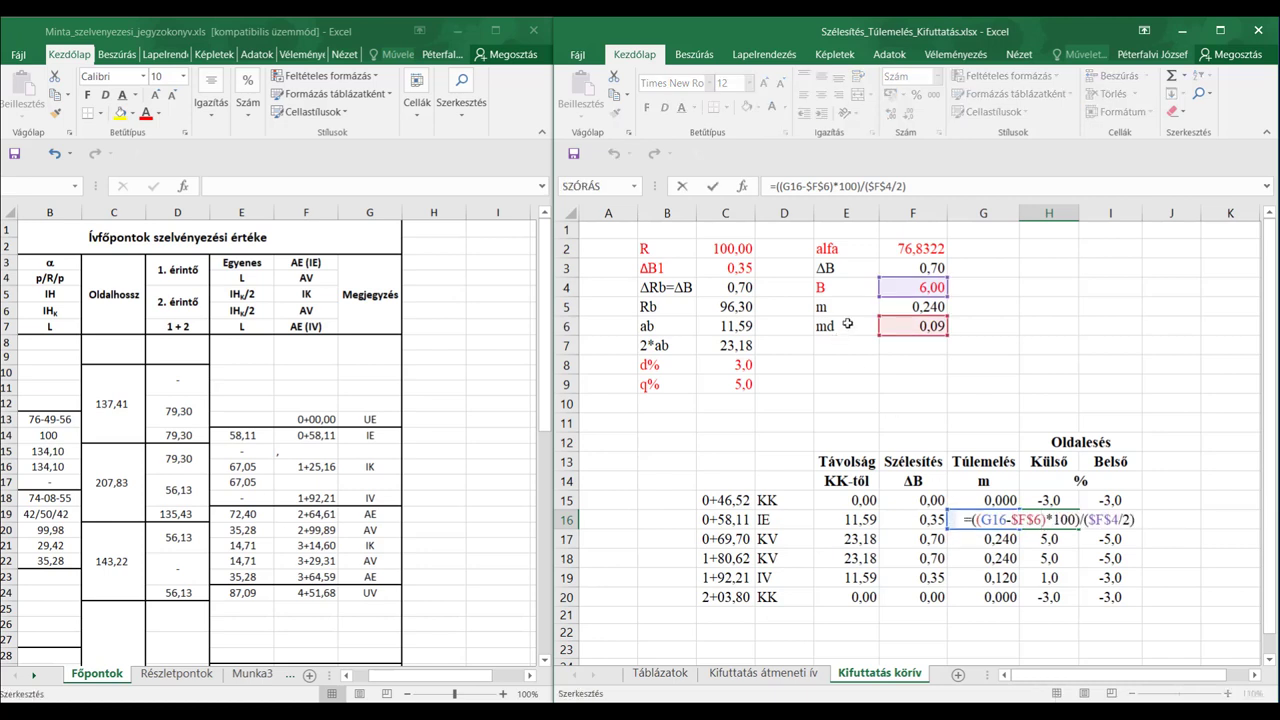
pyautogui.click(985, 530)
pyautogui.click(1048, 416)
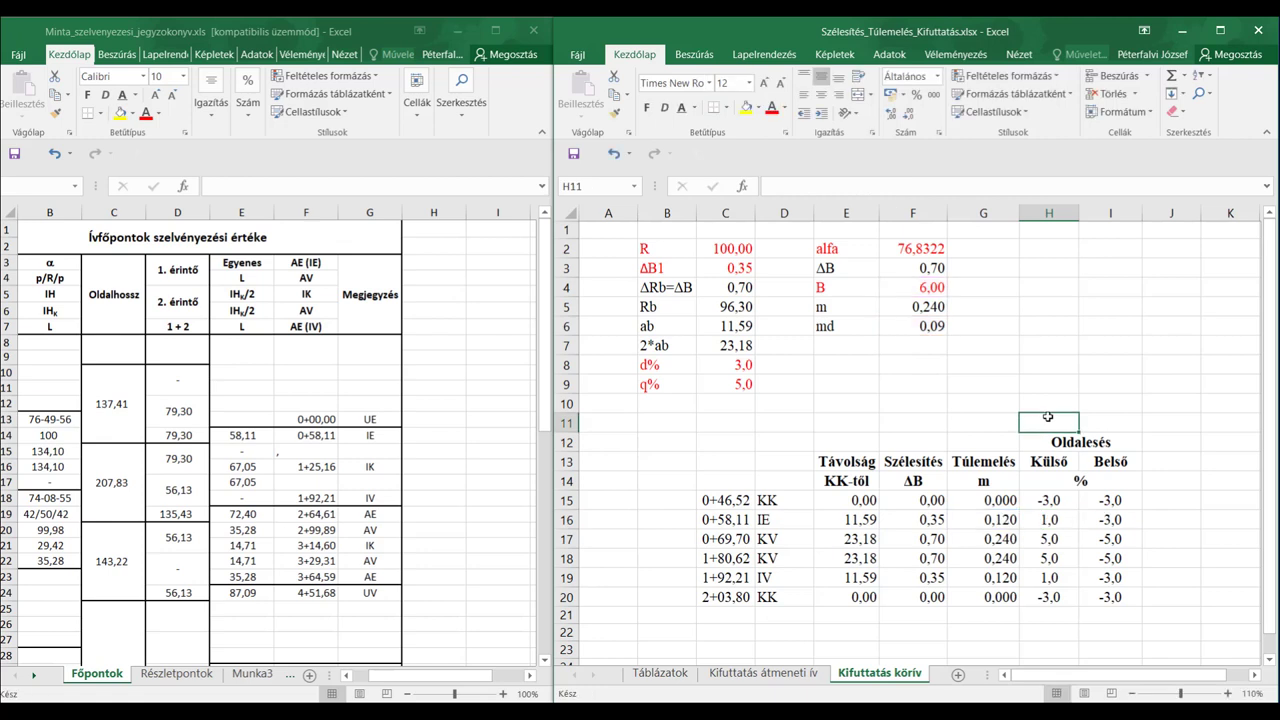
pyautogui.click(1044, 520)
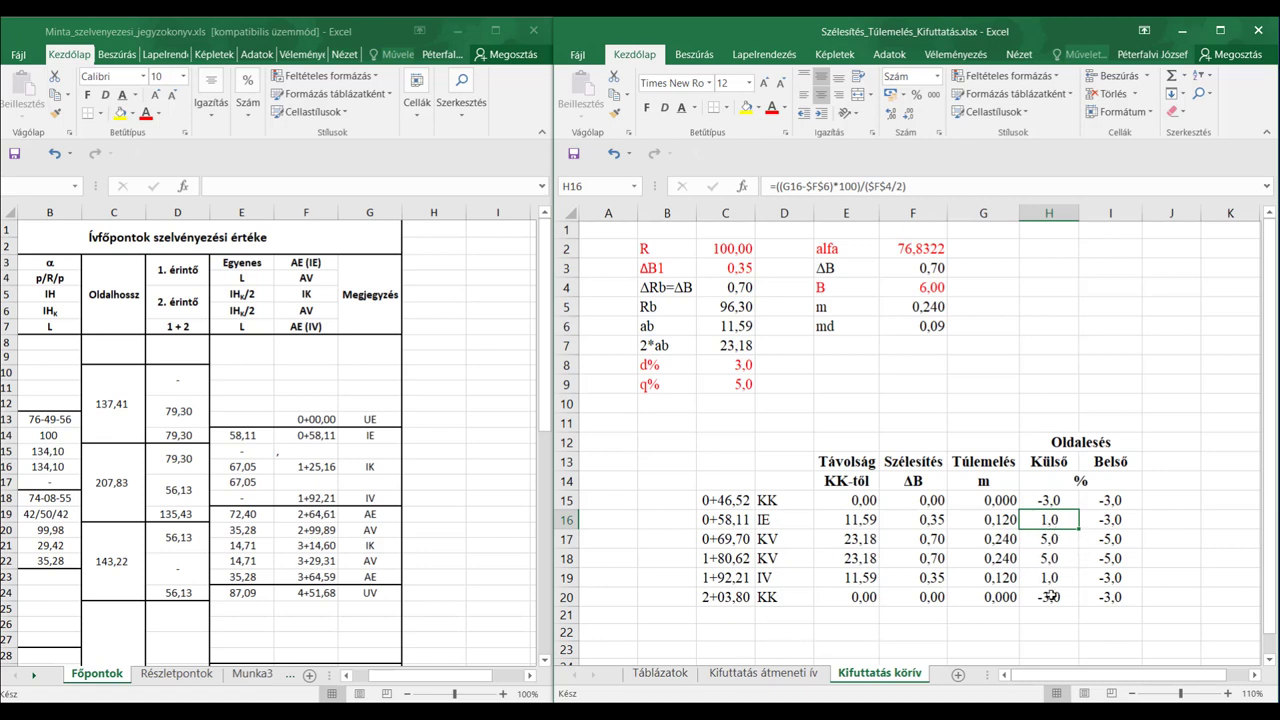
pyautogui.click(1043, 540)
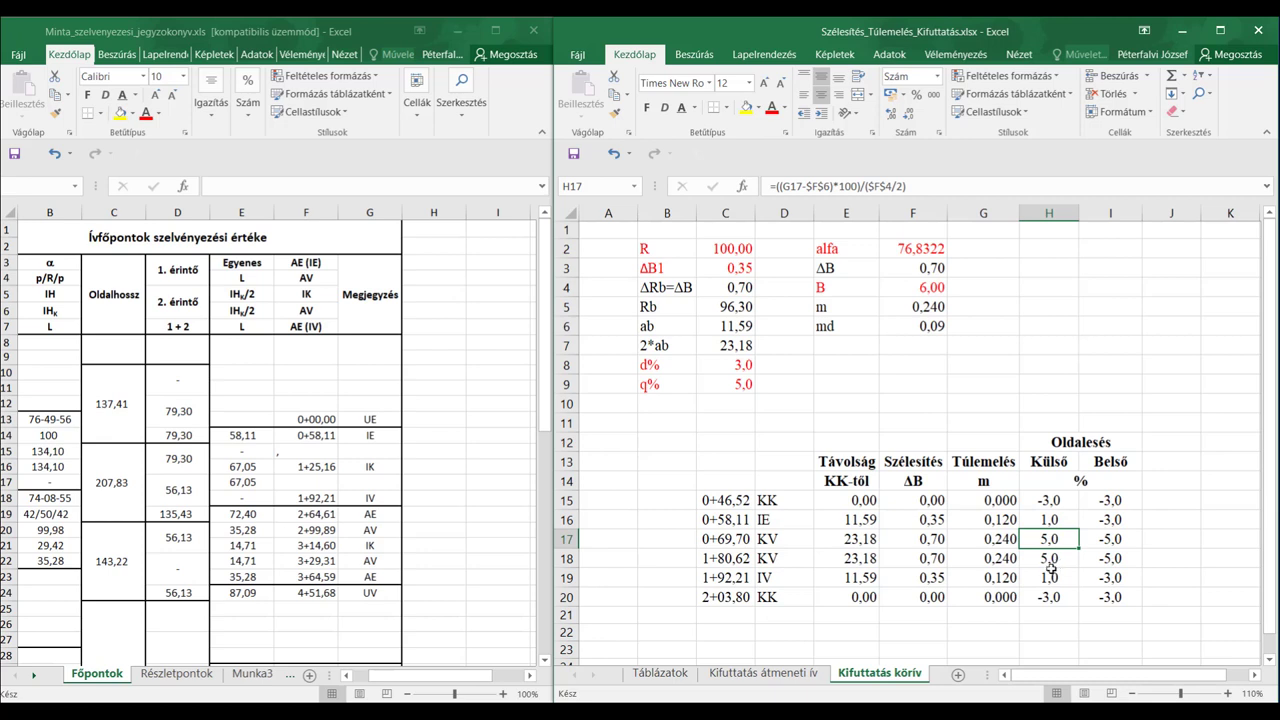
pyautogui.click(1044, 560)
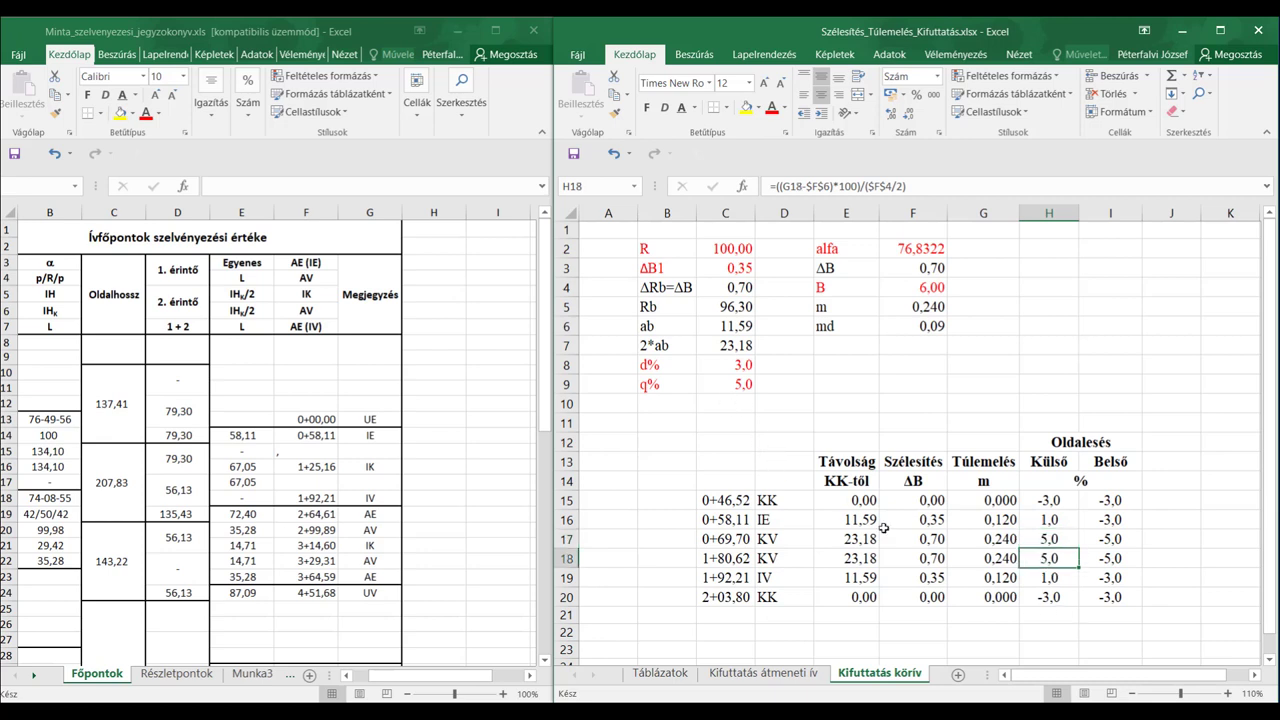
pyautogui.click(1052, 598)
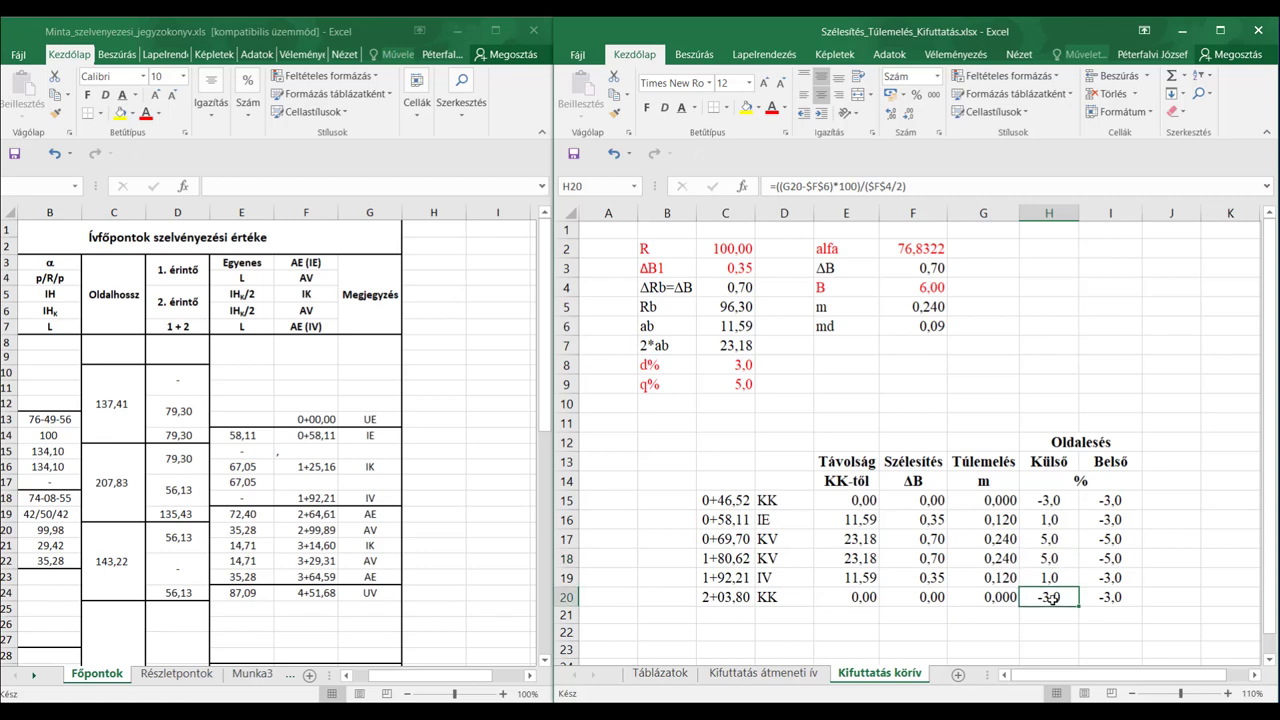
pyautogui.click(1111, 497)
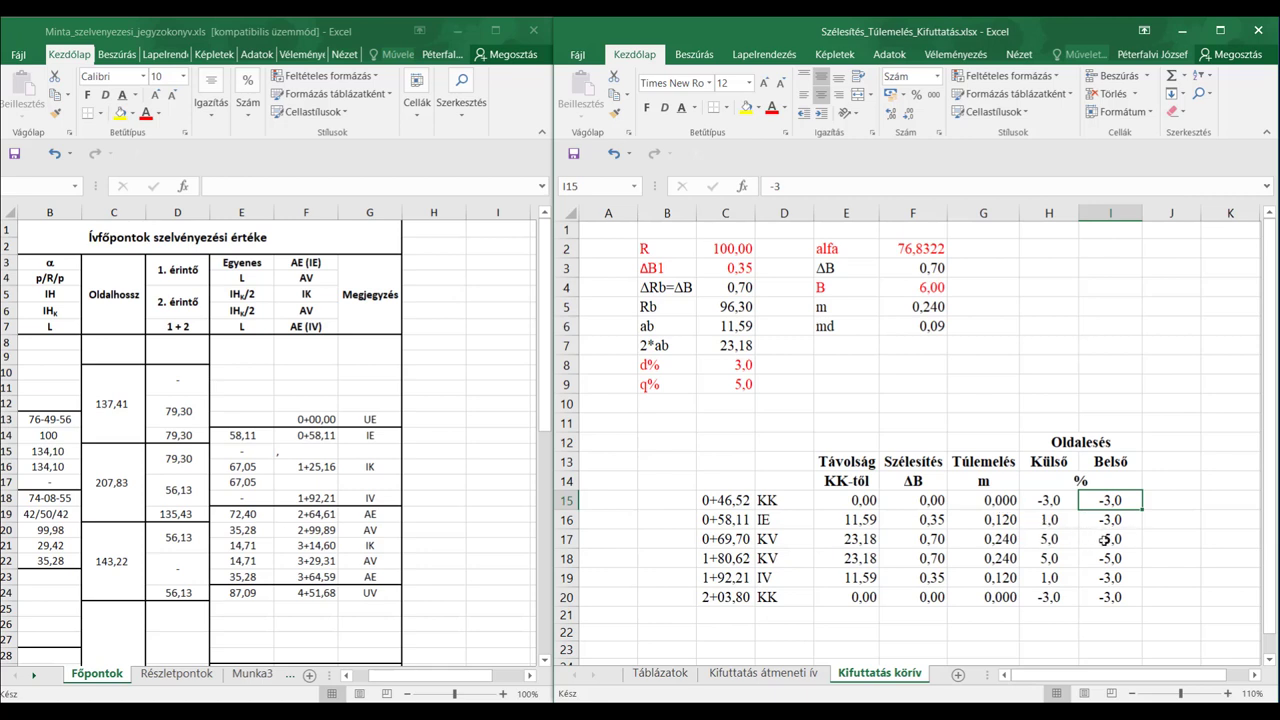
pyautogui.click(1108, 540)
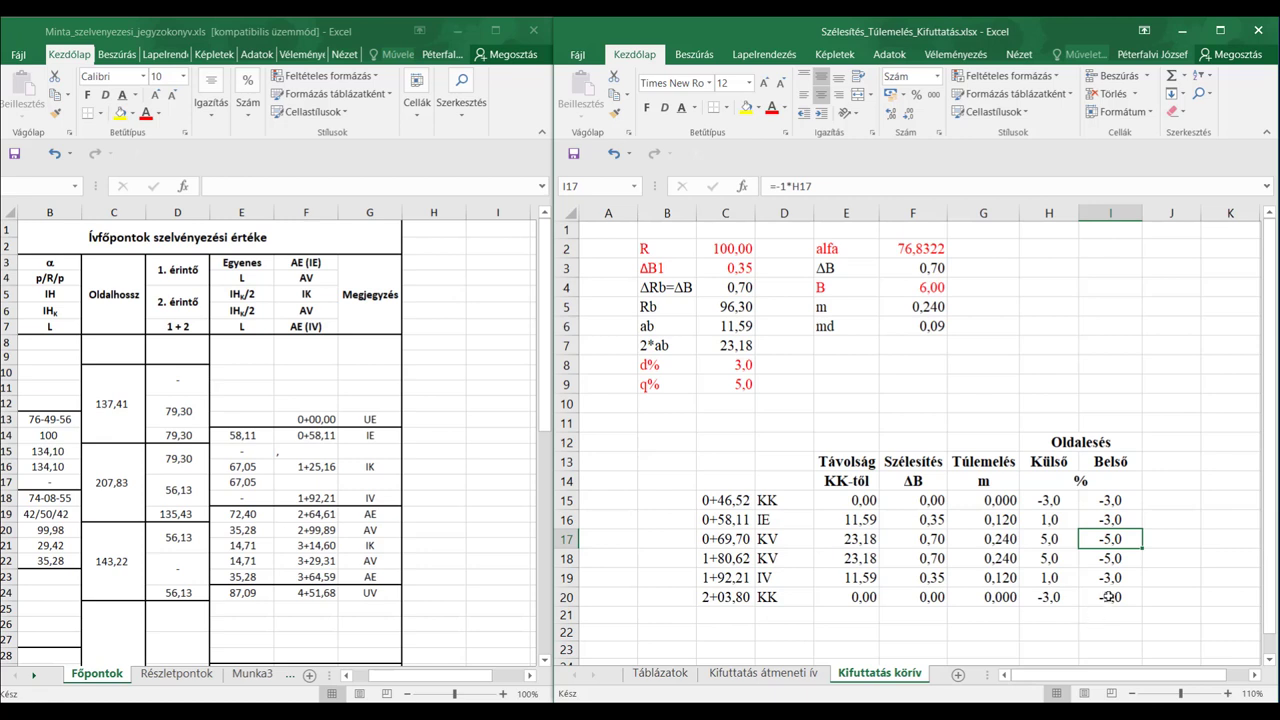
pyautogui.click(1115, 561)
pyautogui.click(1113, 578)
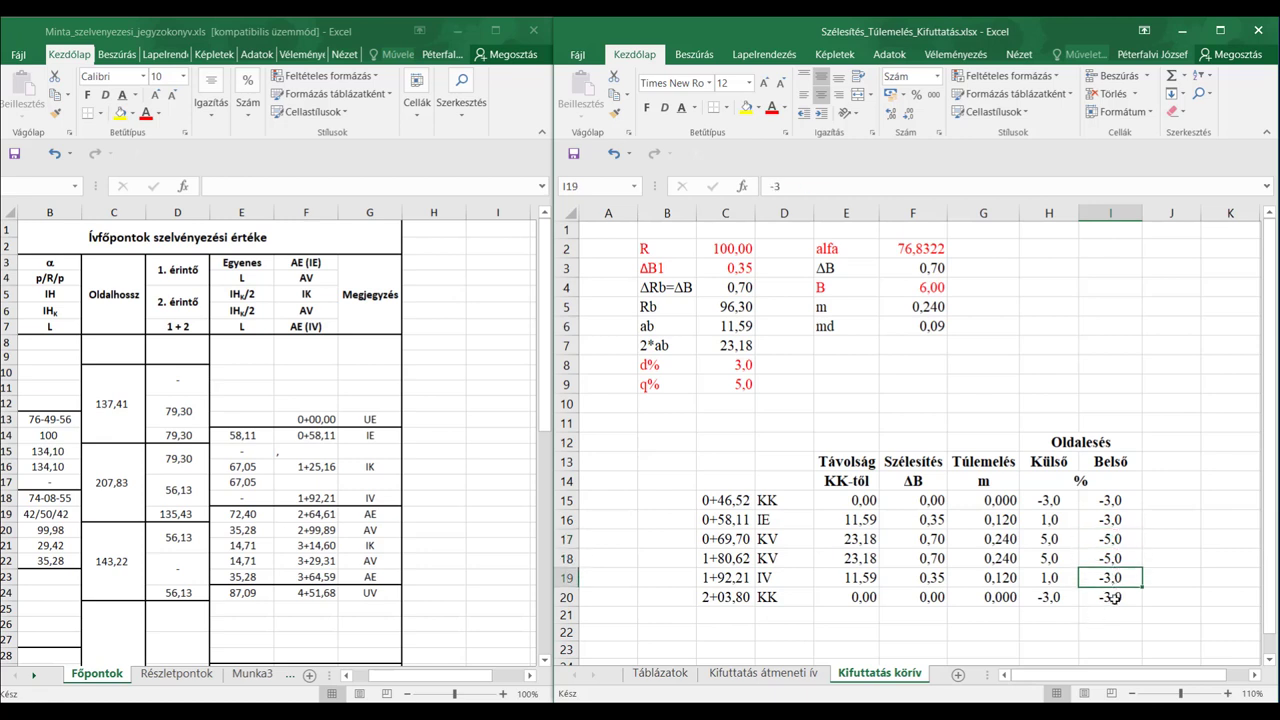
pyautogui.click(1113, 598)
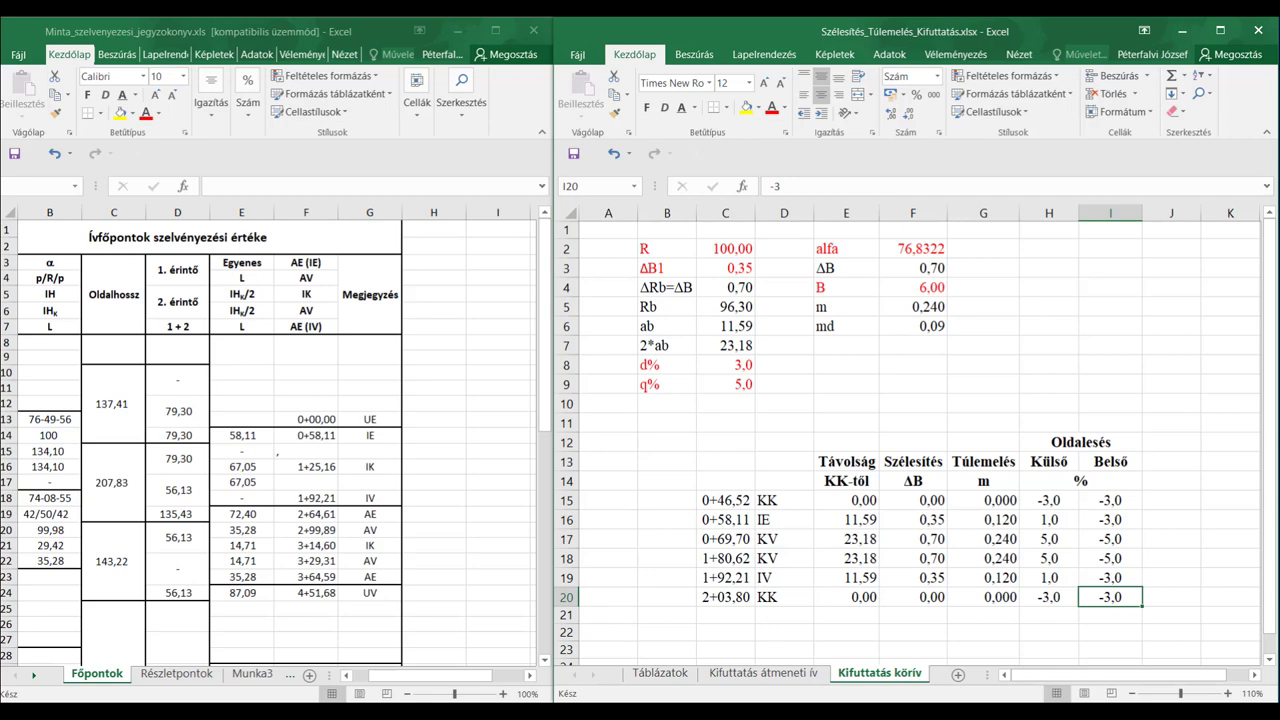
# - Bring up the Word run-off table beside Excel and copy the six point names in D15:D20 of Kifuttatás körív
pyautogui.hotkey('alt', 'Tab')
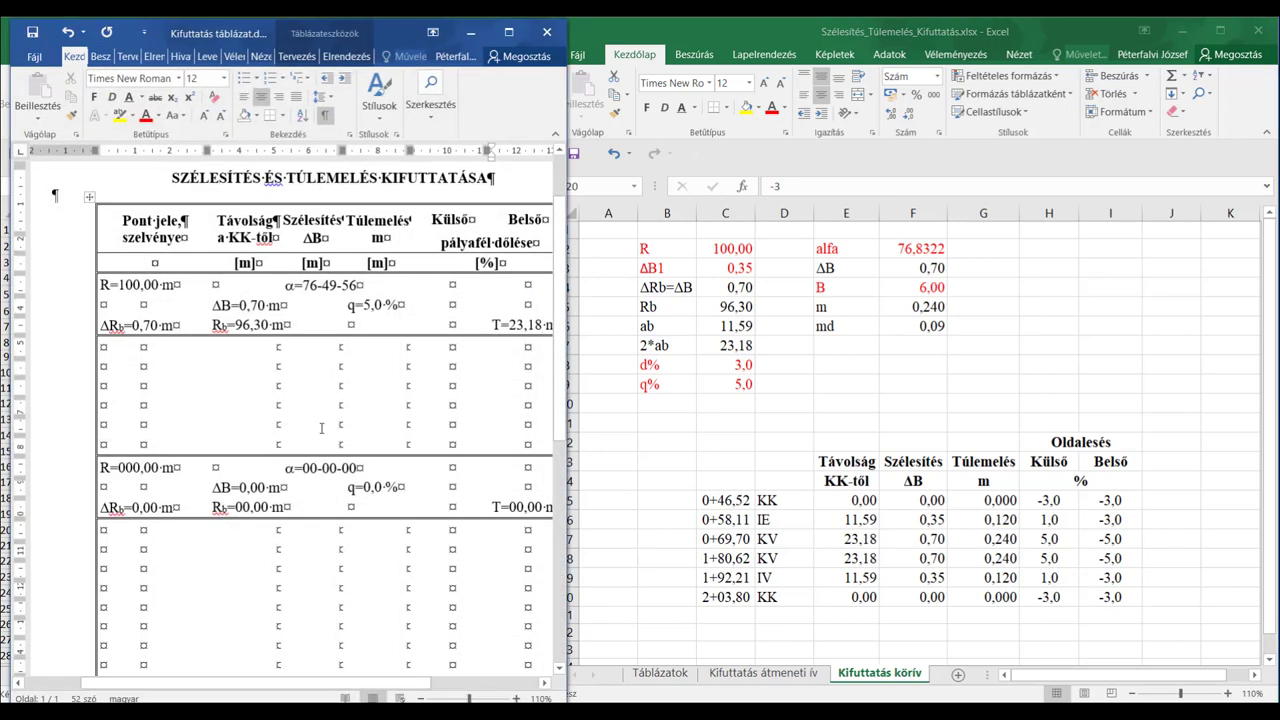
pyautogui.click(148, 384)
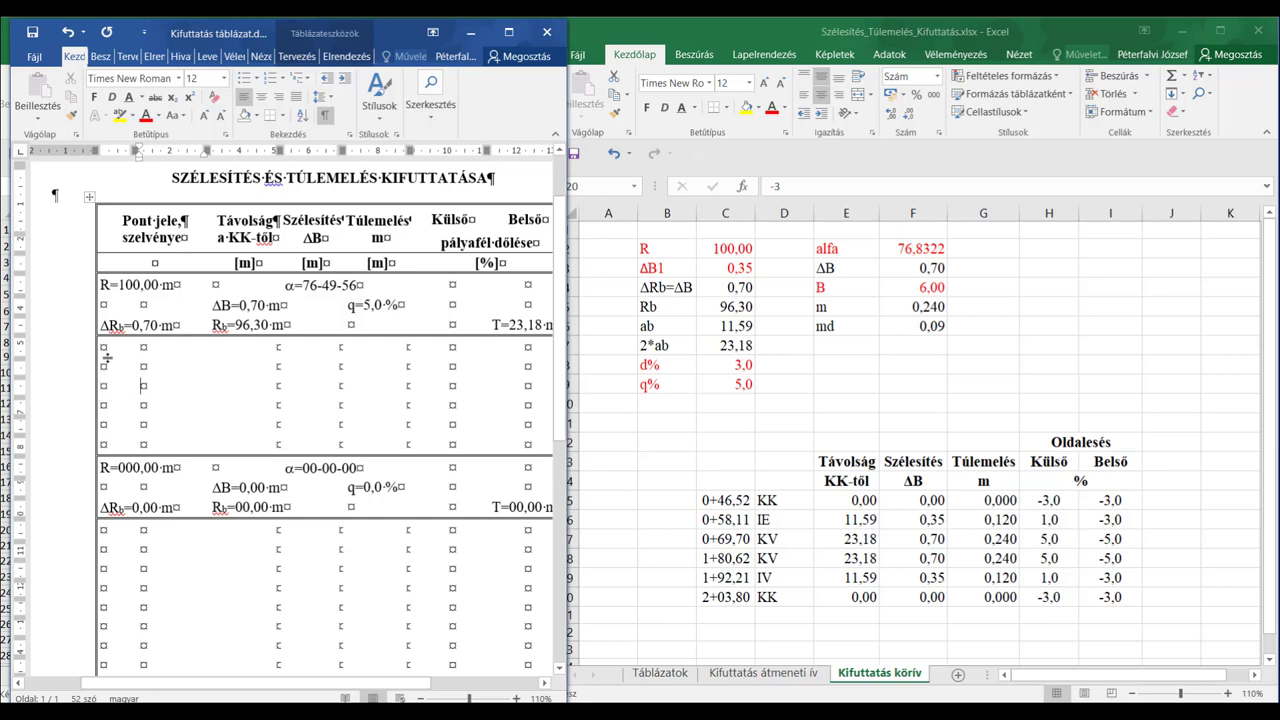
pyautogui.click(768, 507)
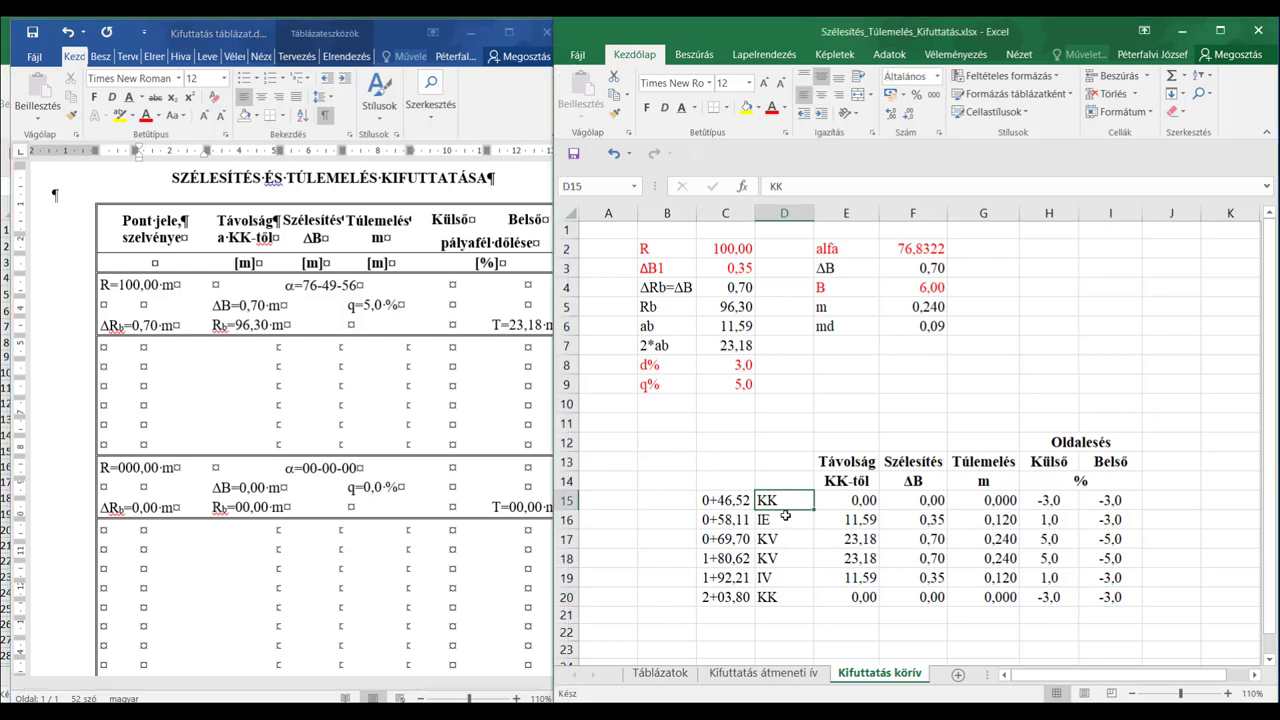
pyautogui.hotkey('shift', 'Down')
pyautogui.hotkey('shift', 'Down')
pyautogui.hotkey('shift', 'Down')
pyautogui.hotkey('shift', 'Down')
pyautogui.hotkey('shift', 'Down')
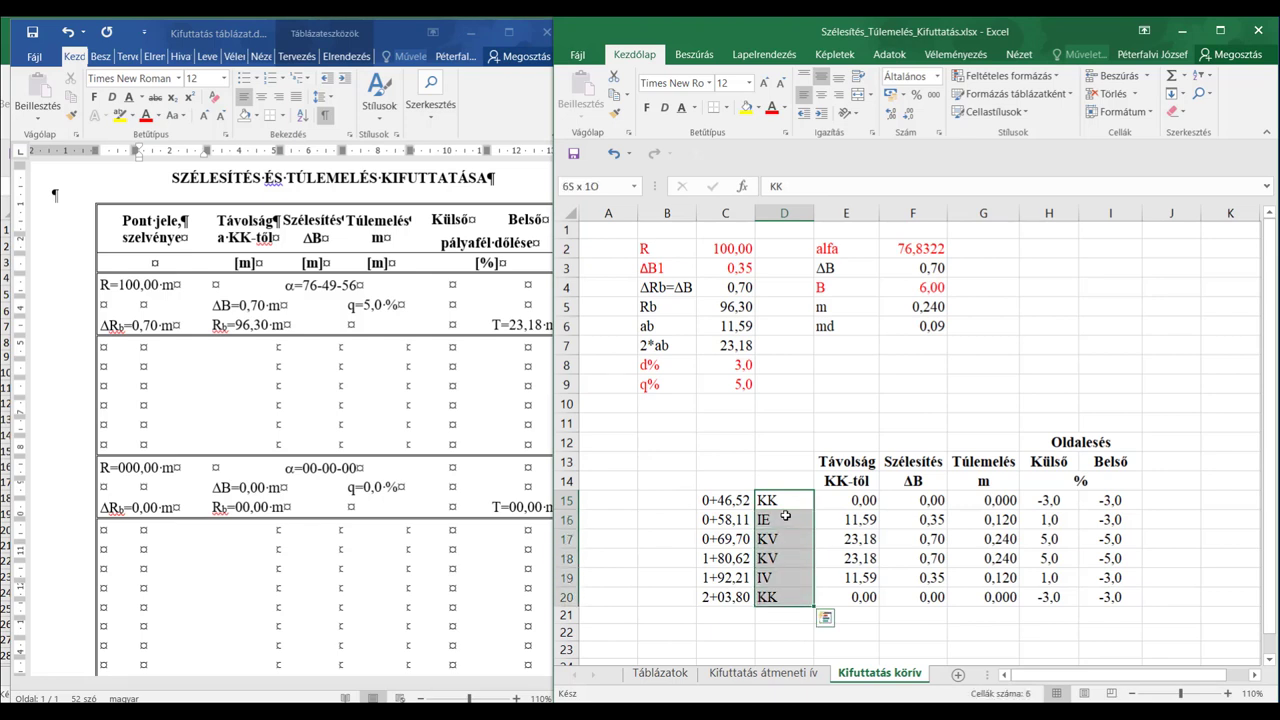
pyautogui.hotkey('ctrl', 'c')
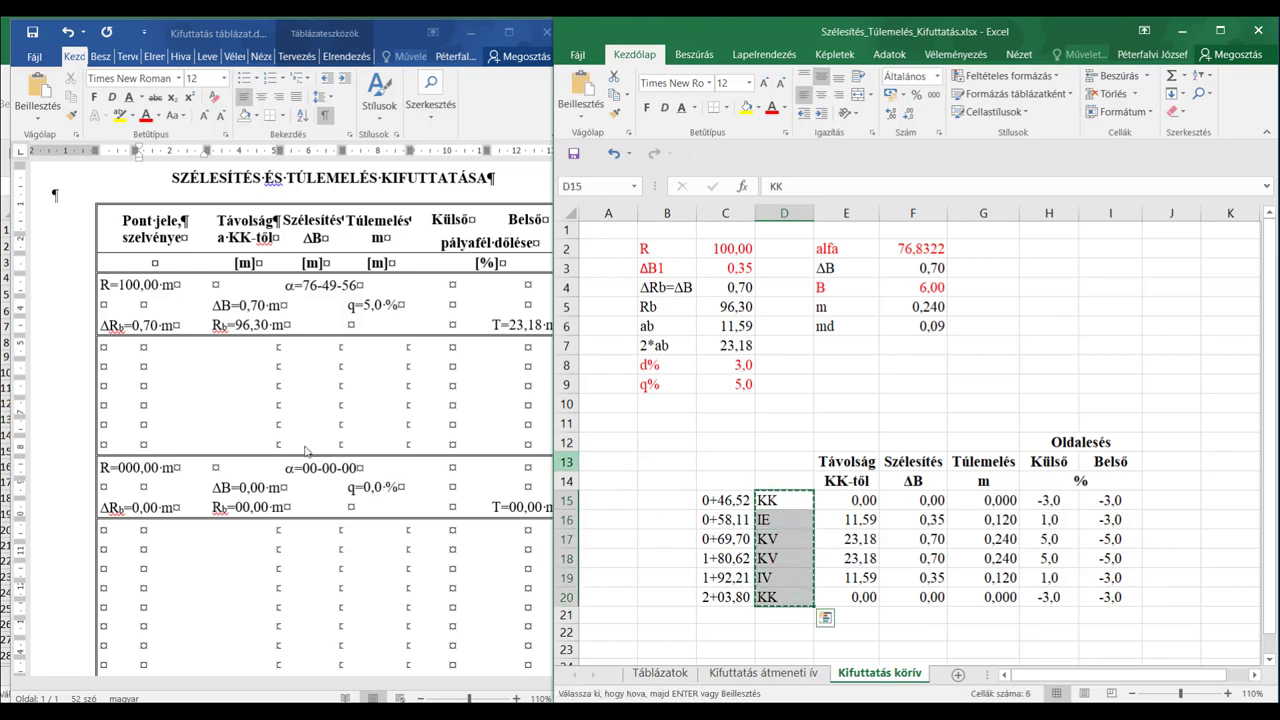
# - Paste the point names KK, IE, KV, KV, IV, KK into the first column of the first curve's block in Word
pyautogui.click(110, 370)
pyautogui.click(104, 351)
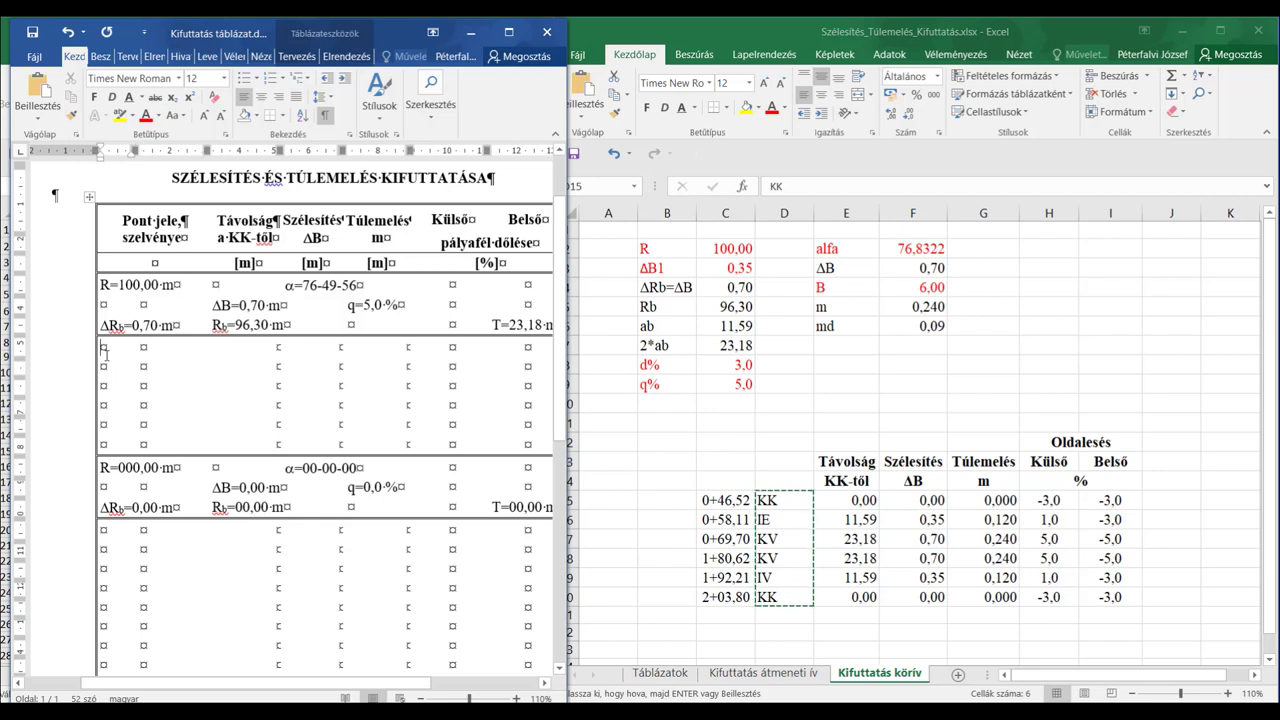
pyautogui.hotkey('shift', 'Down')
pyautogui.hotkey('shift', 'Down')
pyautogui.hotkey('shift', 'Down')
pyautogui.hotkey('shift', 'Down')
pyautogui.hotkey('shift', 'Down')
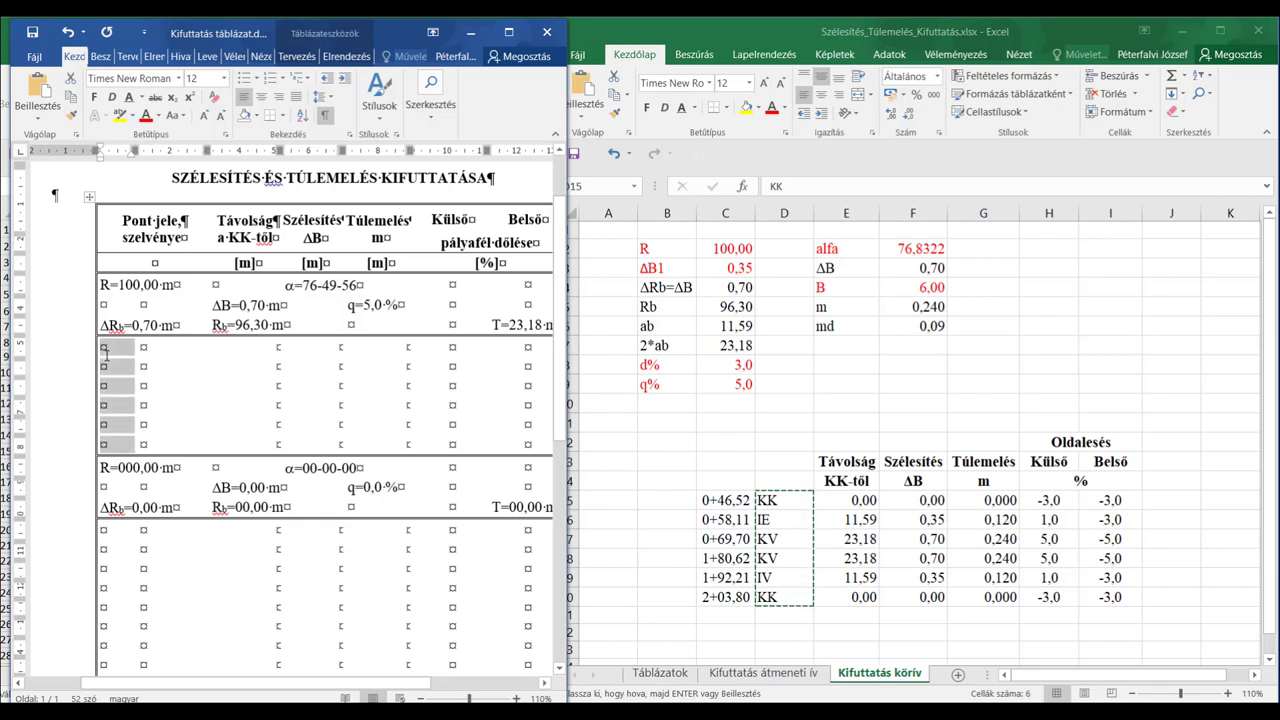
pyautogui.hotkey('ctrl', 'v')
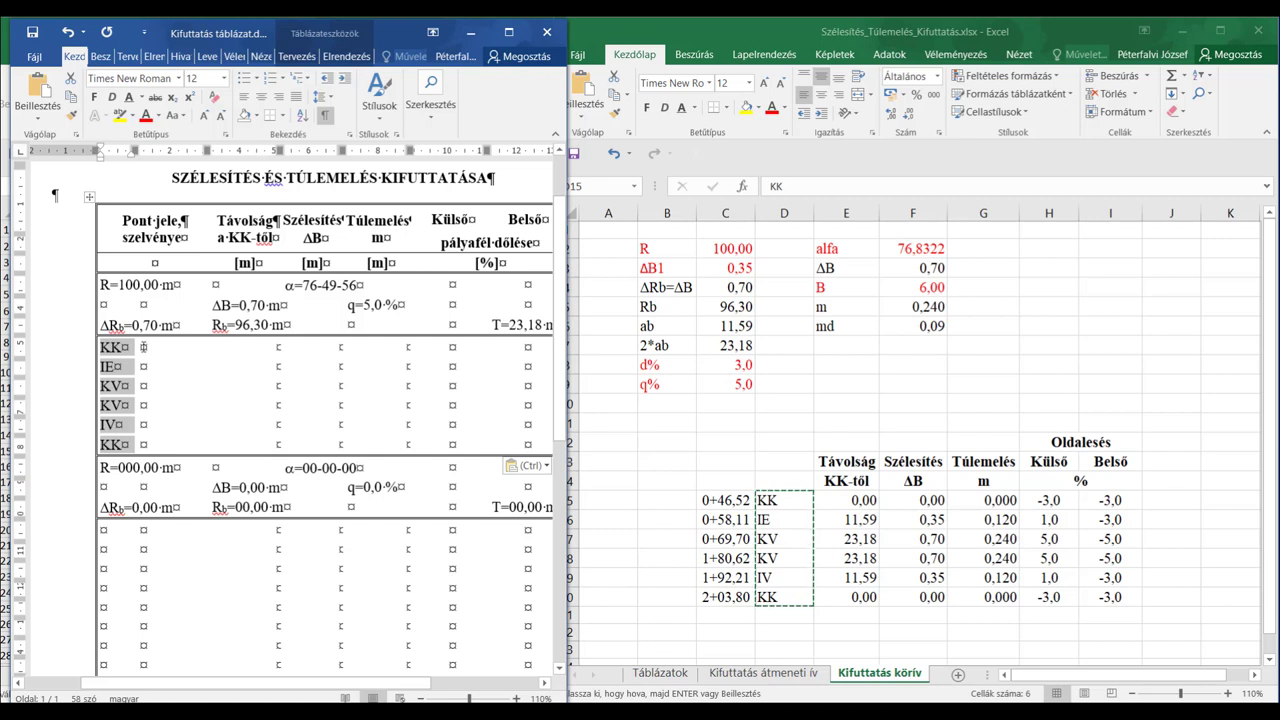
# - Switch to Excel and copy the six station values in C15:C20 of the Kifuttatás körív sheet
pyautogui.click(144, 348)
pyautogui.hotkey('alt', 'Tab')
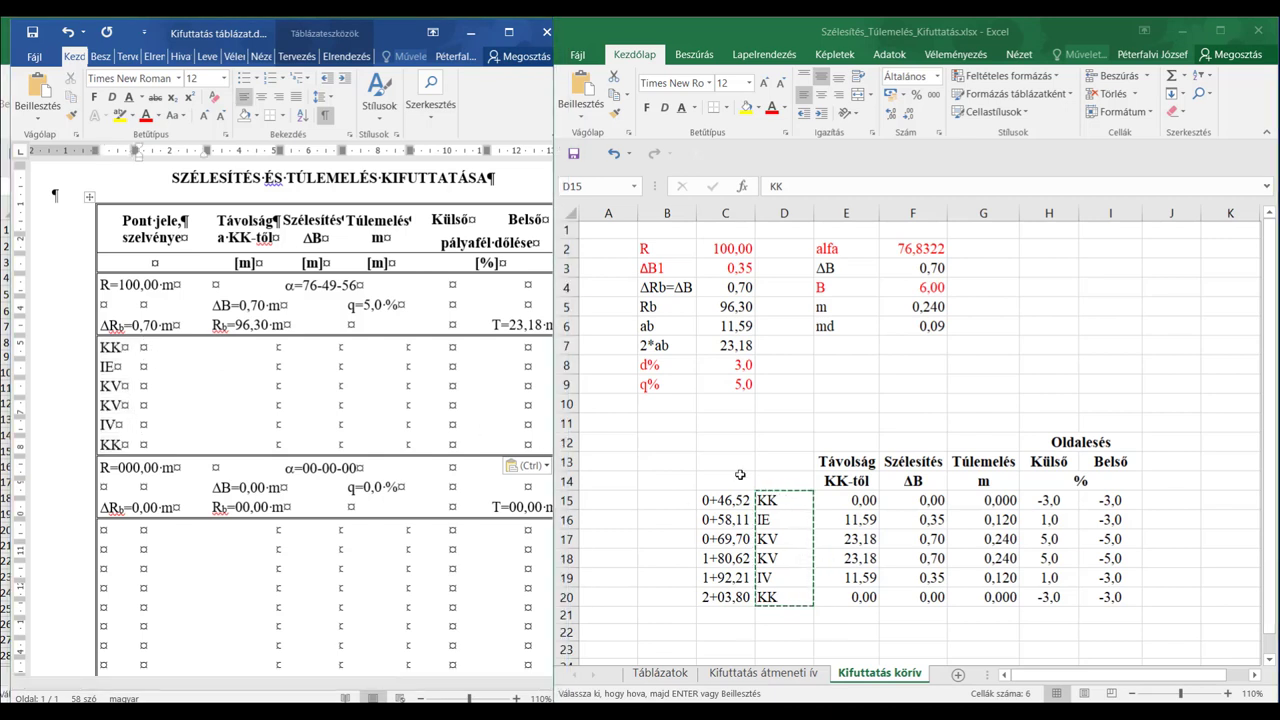
pyautogui.click(716, 624)
pyautogui.click(712, 502)
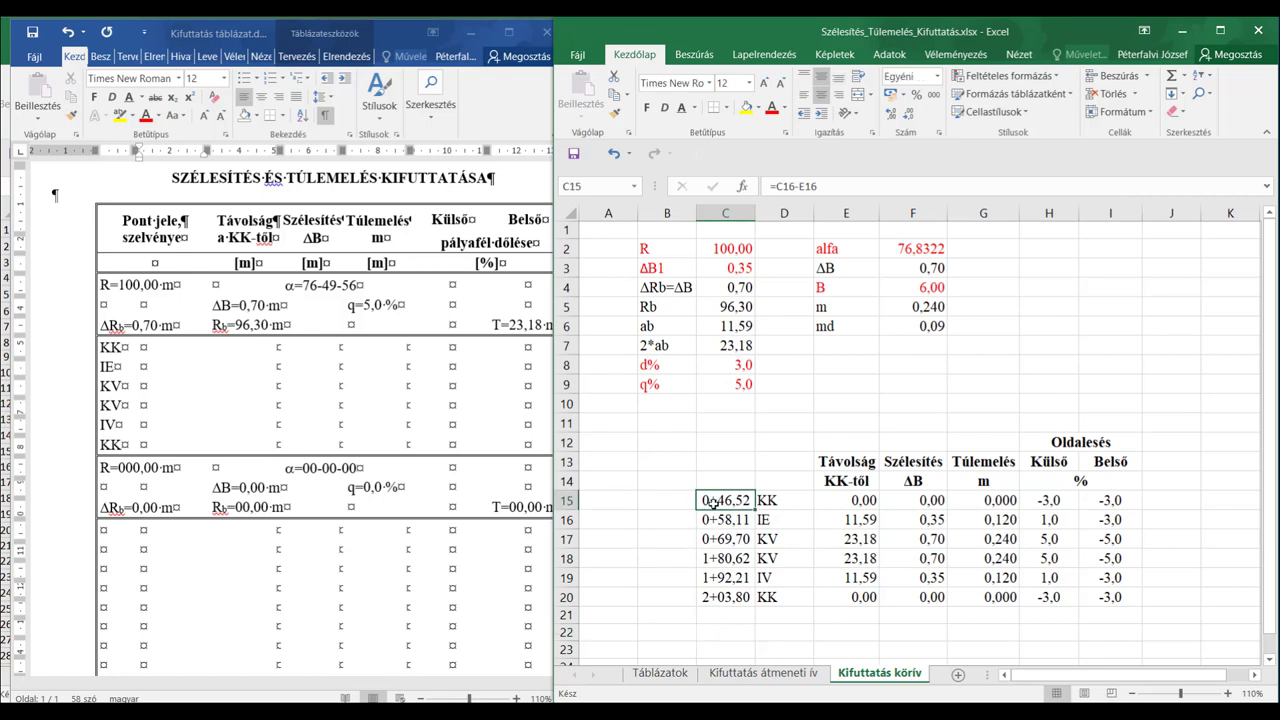
pyautogui.hotkey('shift', 'Down')
pyautogui.hotkey('shift', 'Down')
pyautogui.hotkey('shift', 'Down')
pyautogui.hotkey('shift', 'Down')
pyautogui.hotkey('shift', 'Down')
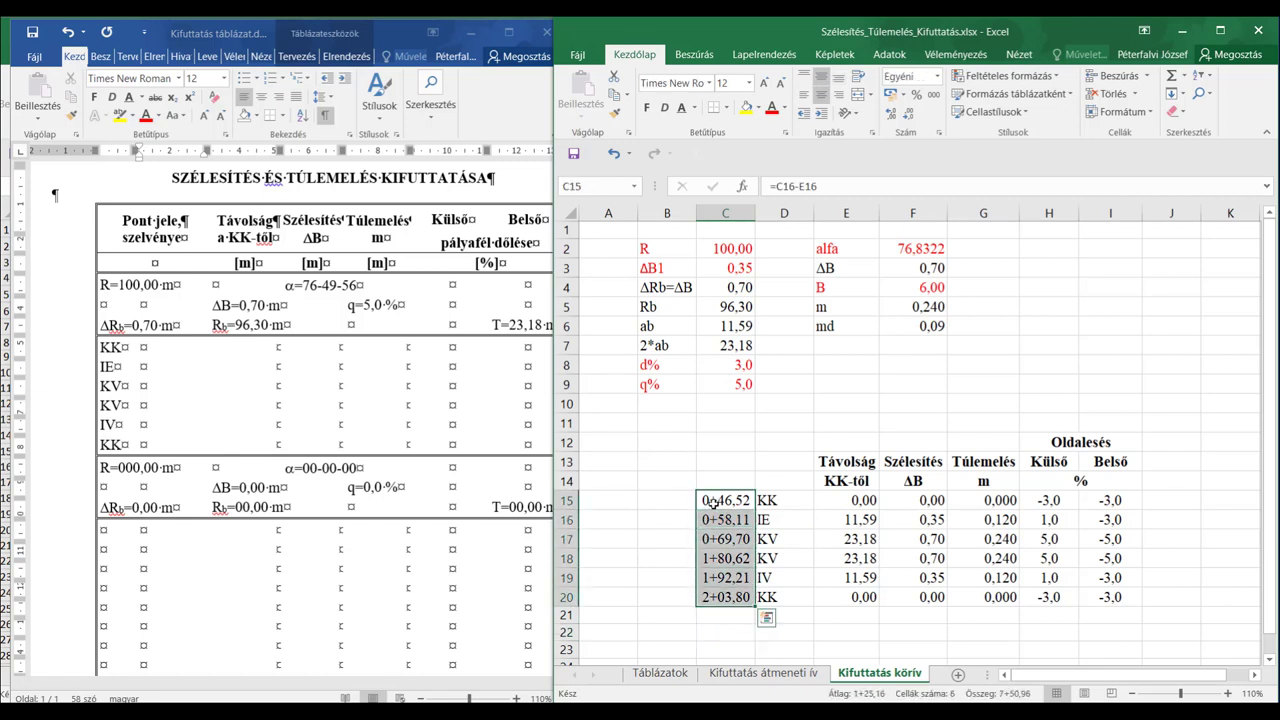
pyautogui.hotkey('ctrl', 'c')
# - Paste the stations 0+46,52 to 2+03,80 beside the point names in the first curve's block of the Word table
pyautogui.click(143, 346)
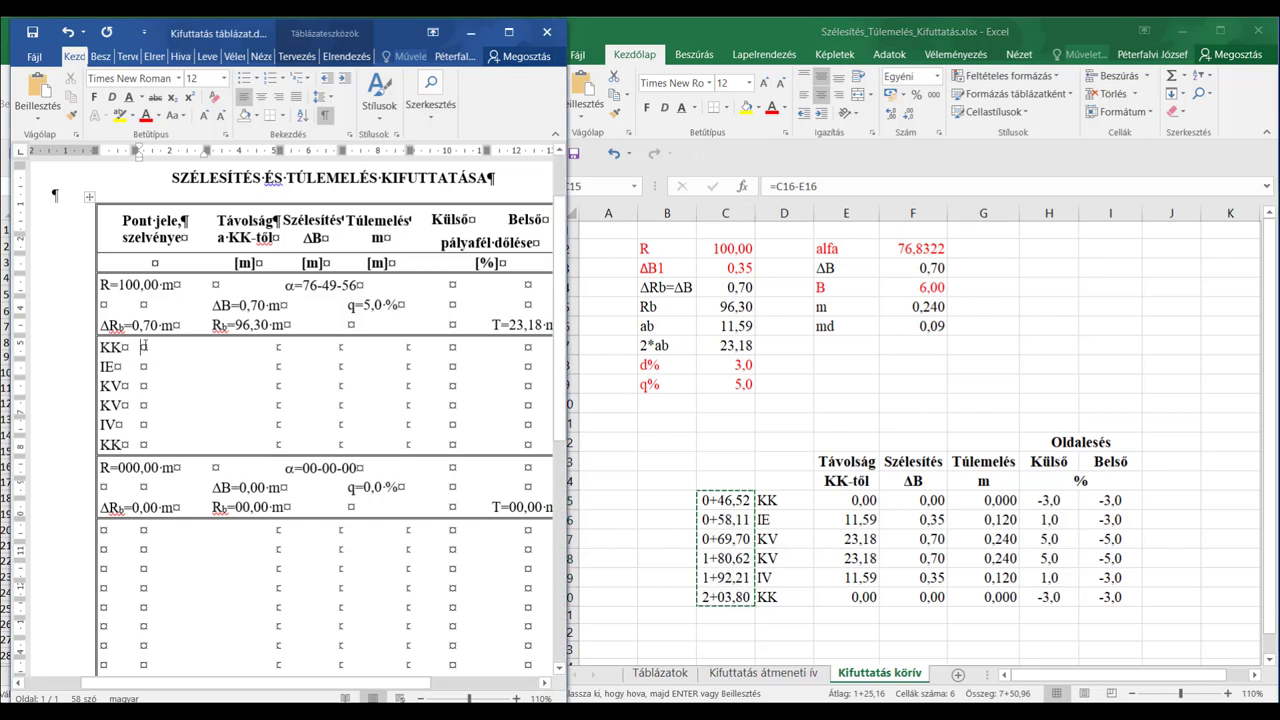
pyautogui.hotkey('shift', 'Down')
pyautogui.hotkey('shift', 'Down')
pyautogui.hotkey('shift', 'Down')
pyautogui.hotkey('shift', 'Down')
pyautogui.hotkey('shift', 'Down')
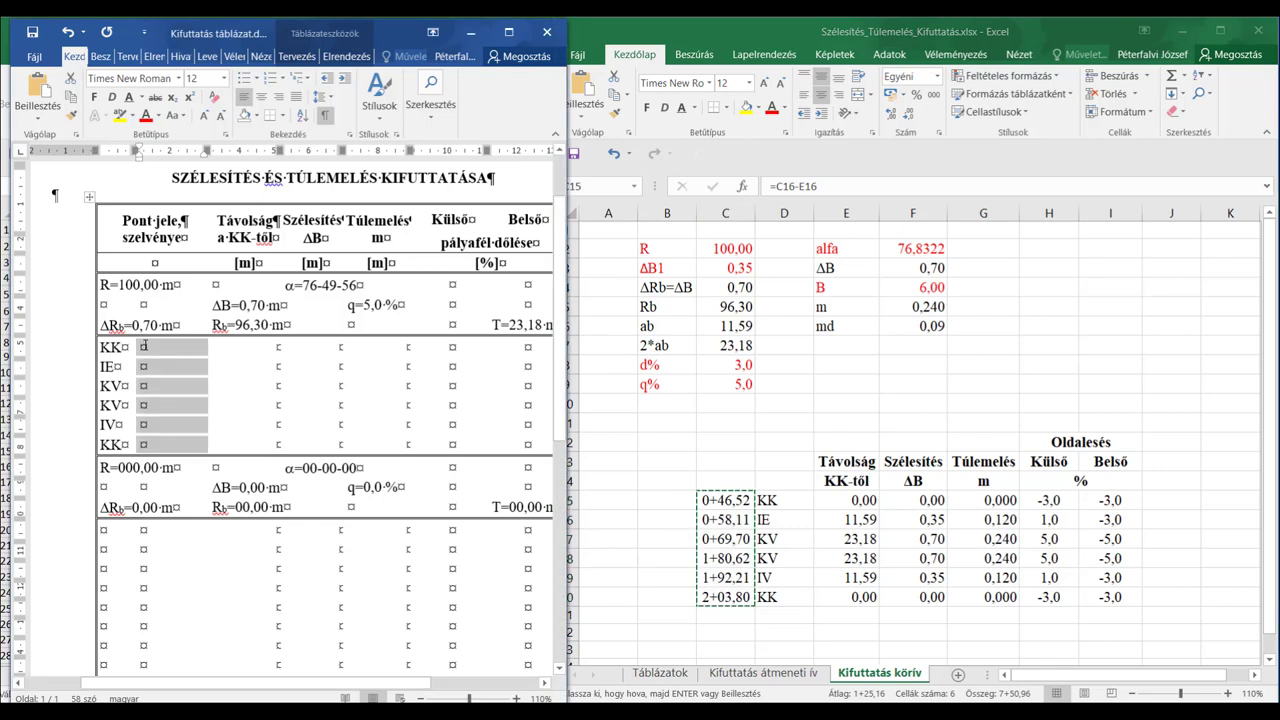
pyautogui.hotkey('ctrl', 'v')
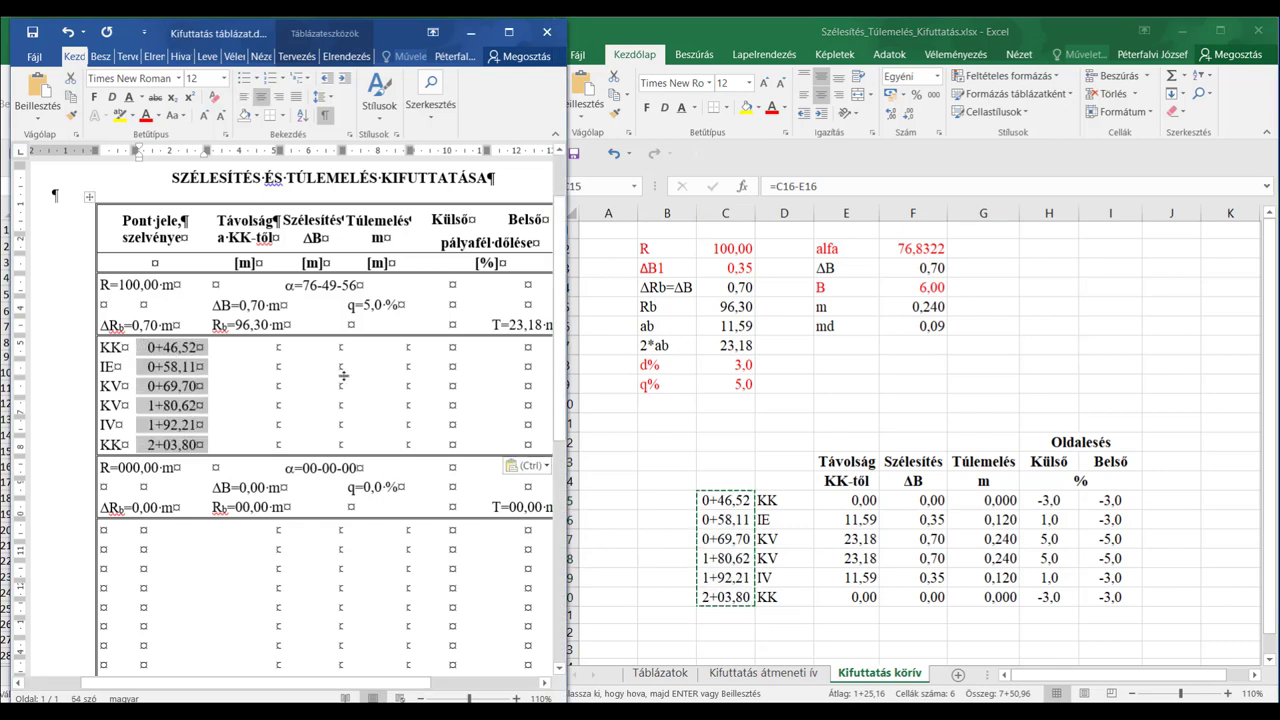
# - Switch to Excel and copy the six distances from KK (Távolság KK-tól) in E15:E20
pyautogui.click(860, 508)
pyautogui.press('Escape')
pyautogui.click(855, 502)
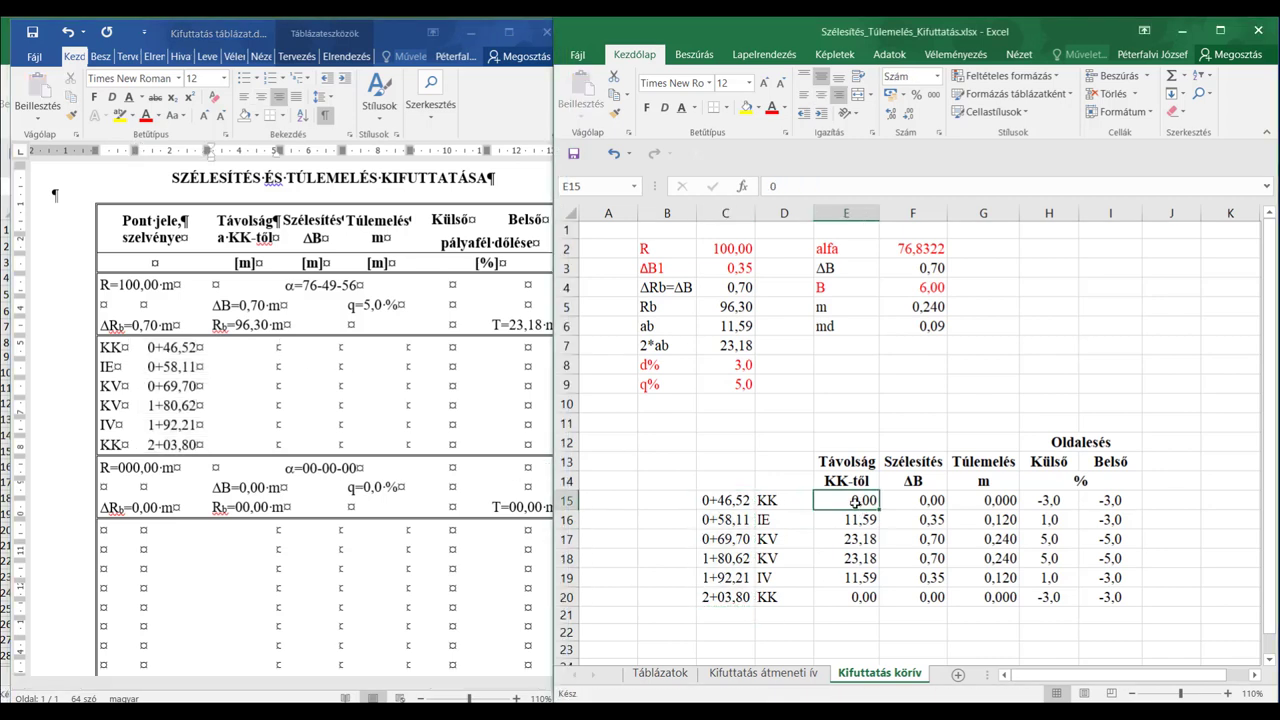
pyautogui.hotkey('shift', 'Down')
pyautogui.hotkey('shift', 'Down')
pyautogui.hotkey('shift', 'Down')
pyautogui.hotkey('shift', 'Down')
pyautogui.hotkey('shift', 'Down')
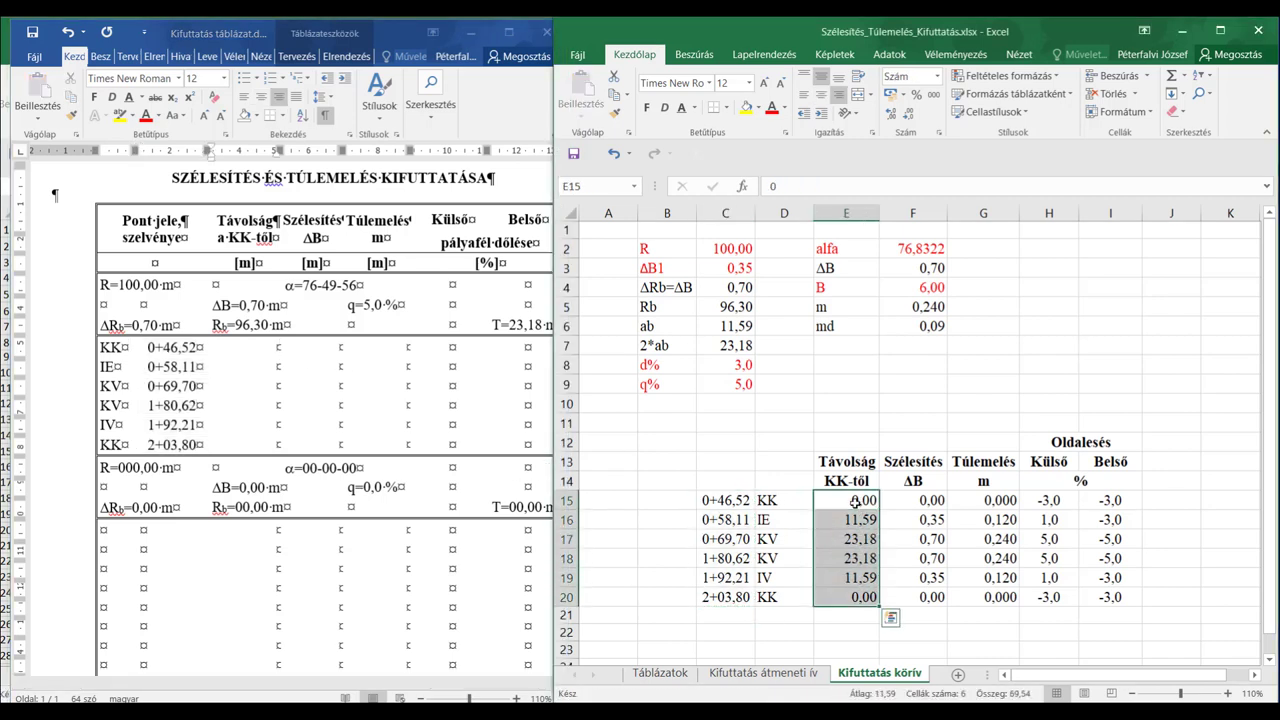
pyautogui.hotkey('ctrl', 'c')
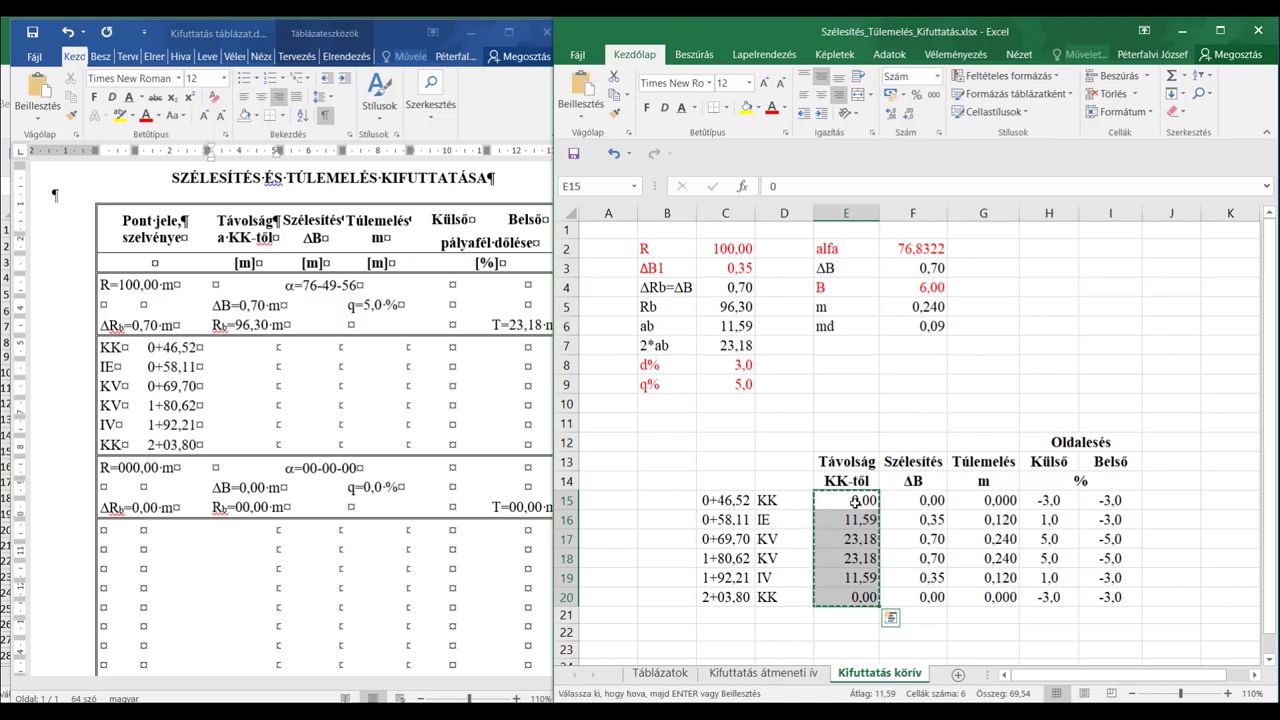
# - Paste the distances 0,00, 11,59, 23,18, 23,18, 11,59 and 0,00 into the first curve's Távolság a KK-tól column in Word
pyautogui.click(278, 348)
pyautogui.hotkey('shift', 'Down')
pyautogui.hotkey('shift', 'Down')
pyautogui.hotkey('shift', 'Down')
pyautogui.hotkey('shift', 'Down')
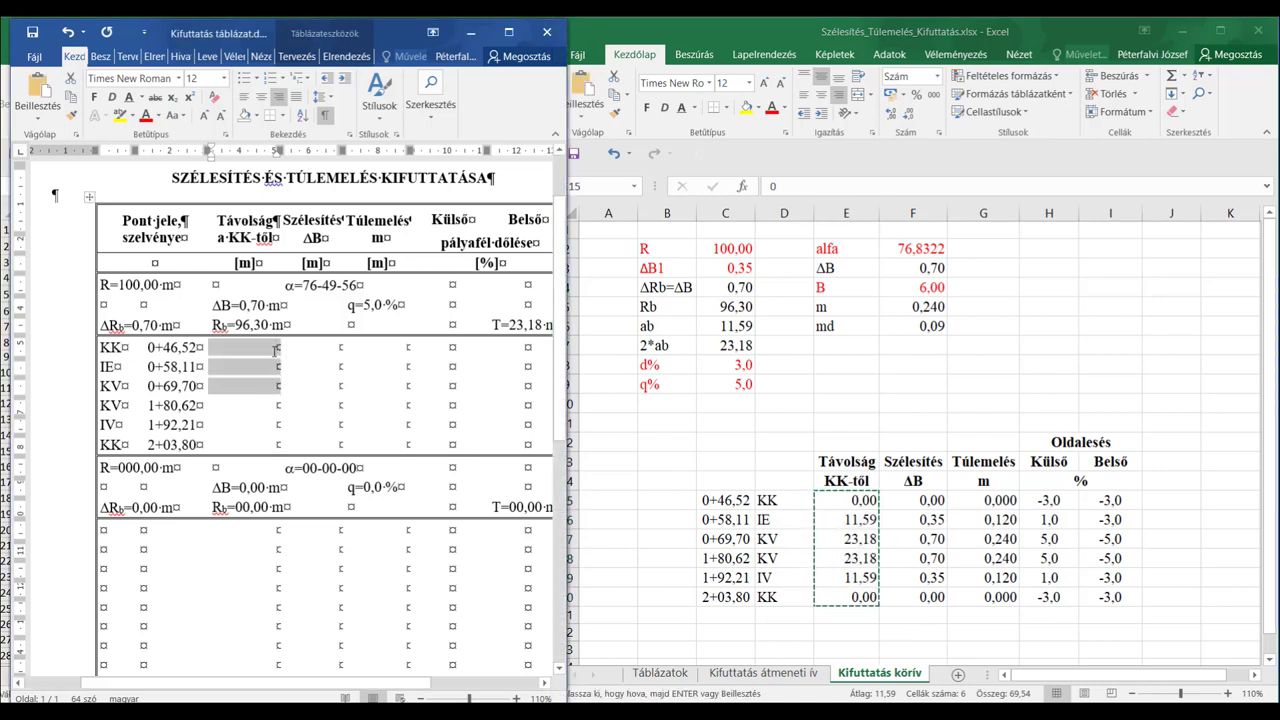
pyautogui.hotkey('shift', 'Down')
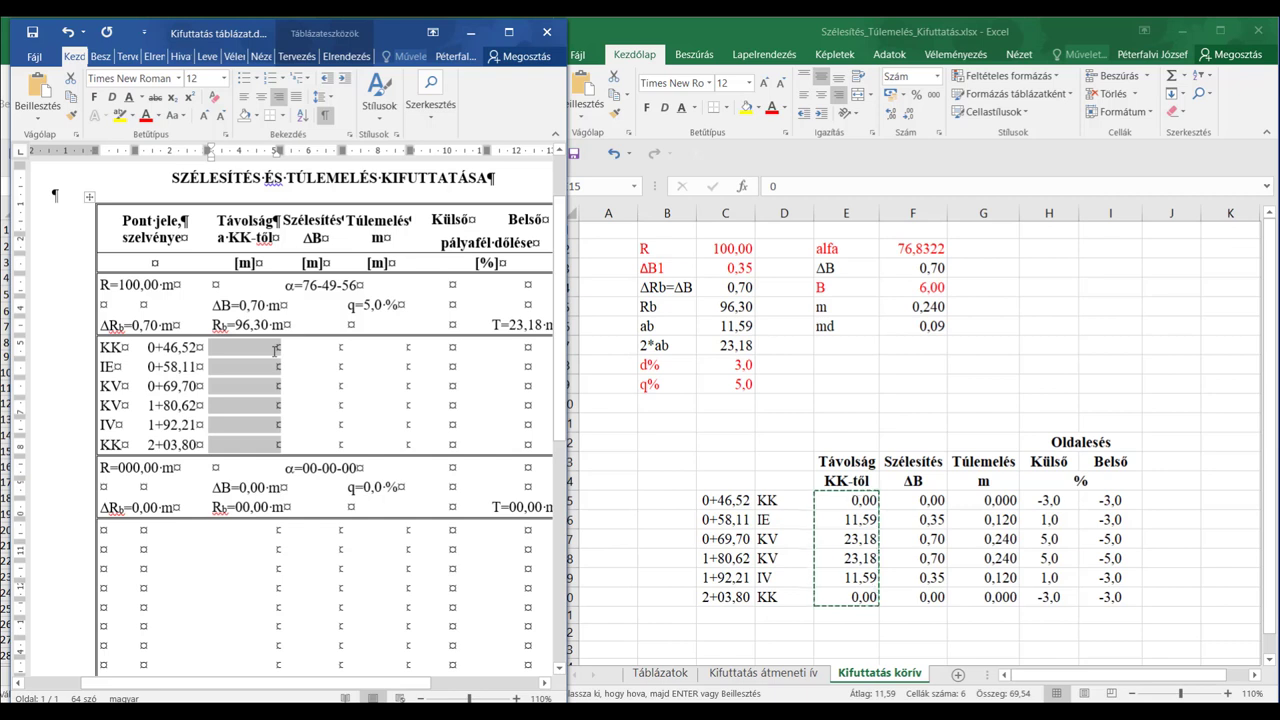
pyautogui.hotkey('ctrl', 'v')
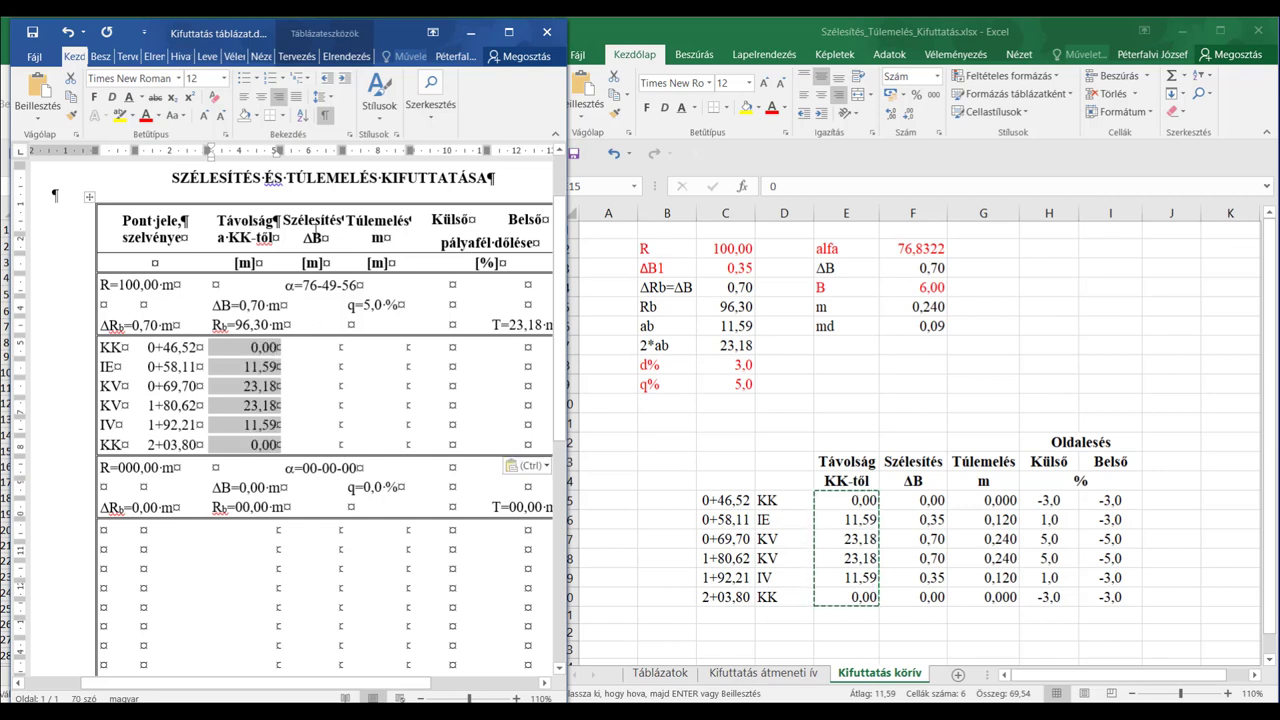
# - Switch to Excel and copy the six widening values (Szélesítés ΔB) in F15:F20
pyautogui.click(921, 500)
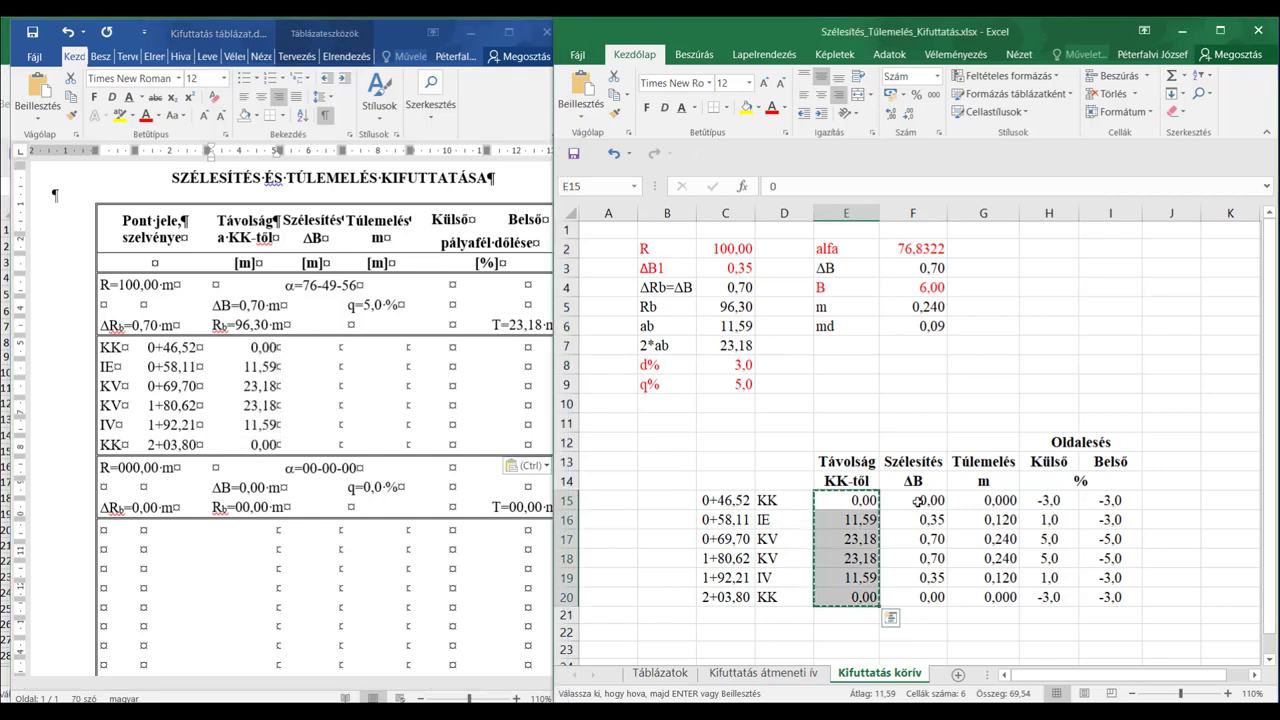
pyautogui.press('Escape')
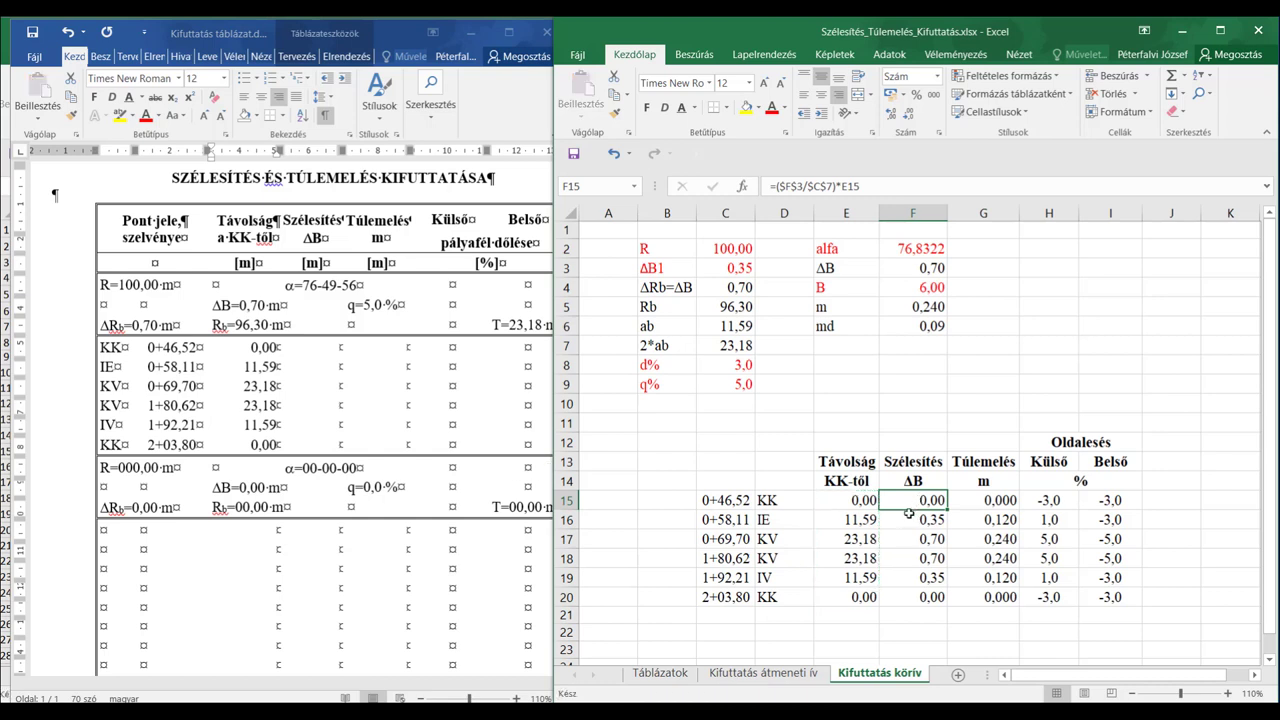
pyautogui.hotkey('shift', 'Down')
pyautogui.hotkey('shift', 'Down')
pyautogui.hotkey('shift', 'Down')
pyautogui.hotkey('shift', 'Down')
pyautogui.hotkey('shift', 'Down')
pyautogui.hotkey('ctrl', 'c')
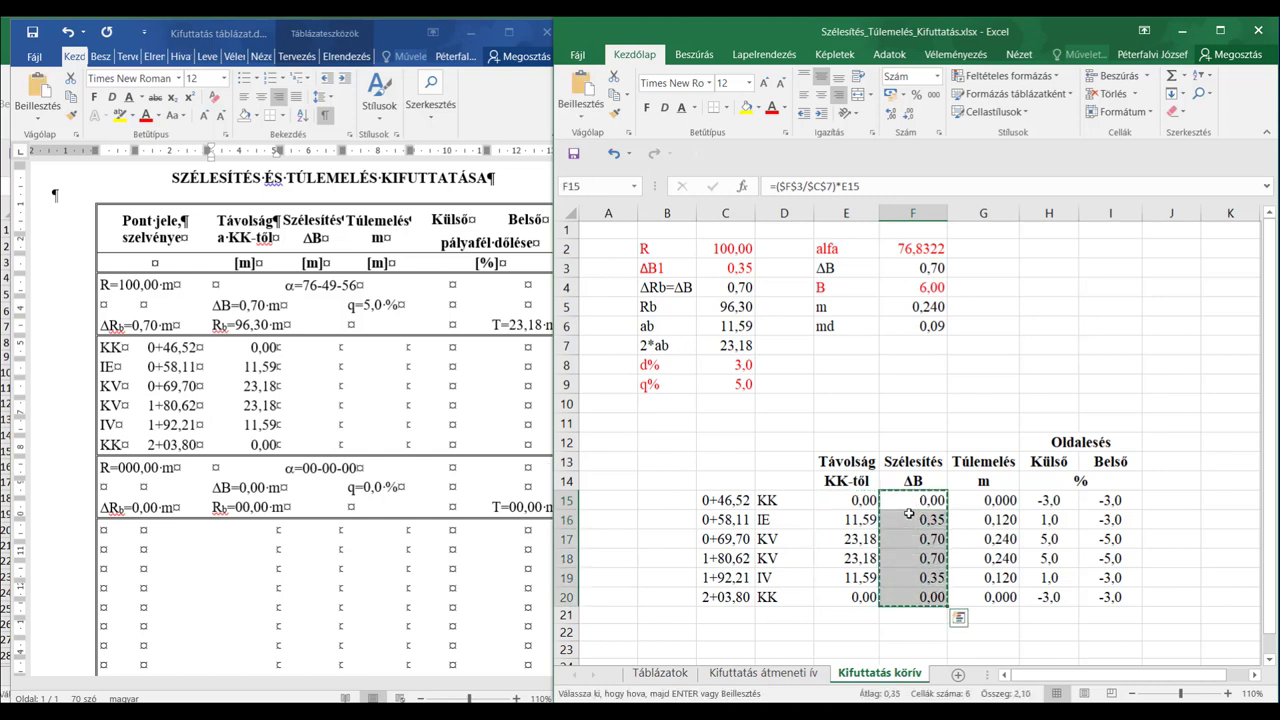
# - Switch to Word and paste the widening values 0,00, 0,35, 0,70, 0,70, 0,35 and 0,00 into the first curve's Szélesítés ΔB column
pyautogui.click(341, 349)
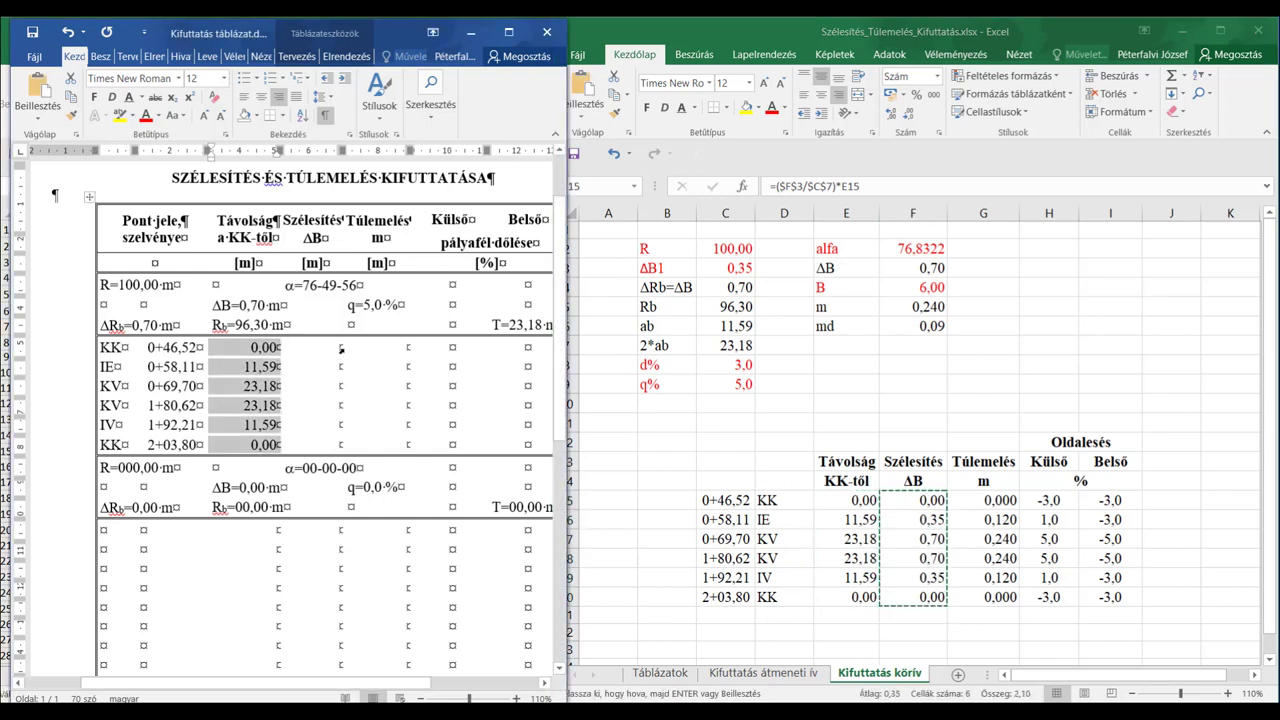
pyautogui.click(341, 348)
pyautogui.click(335, 349)
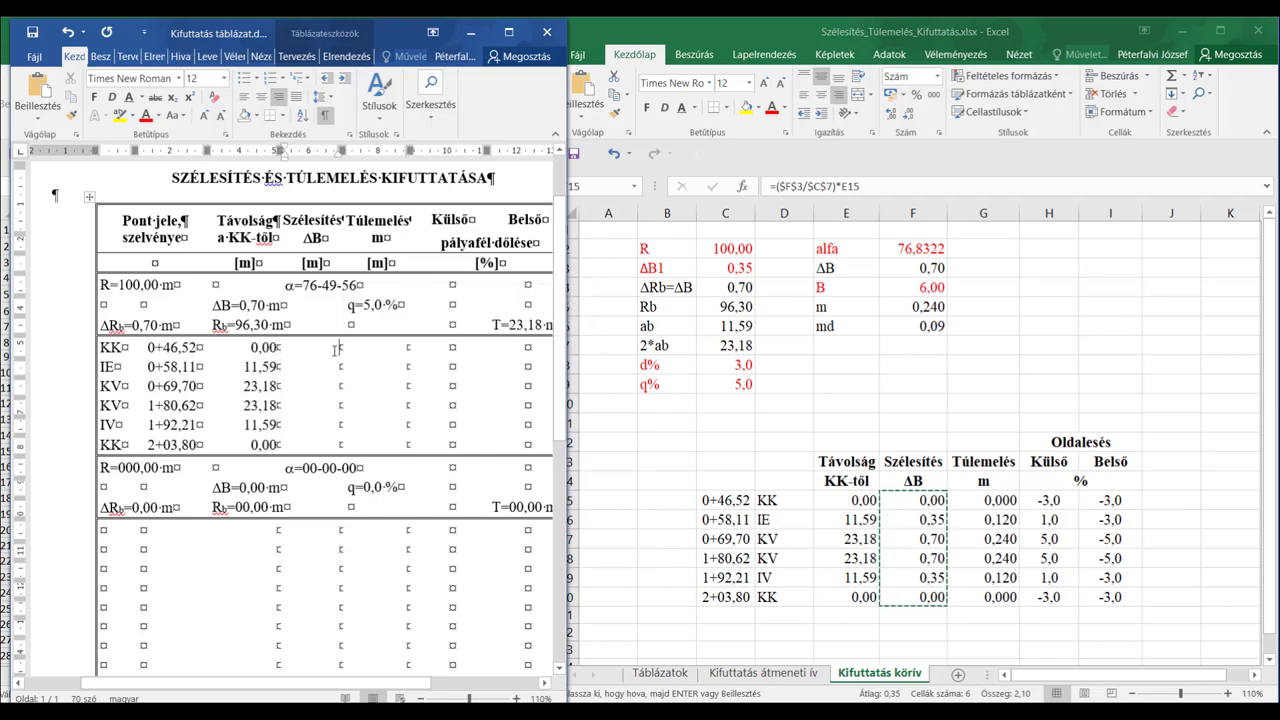
pyautogui.hotkey('shift', 'Down')
pyautogui.hotkey('shift', 'Down')
pyautogui.hotkey('shift', 'Down')
pyautogui.hotkey('shift', 'Down')
pyautogui.hotkey('shift', 'Down')
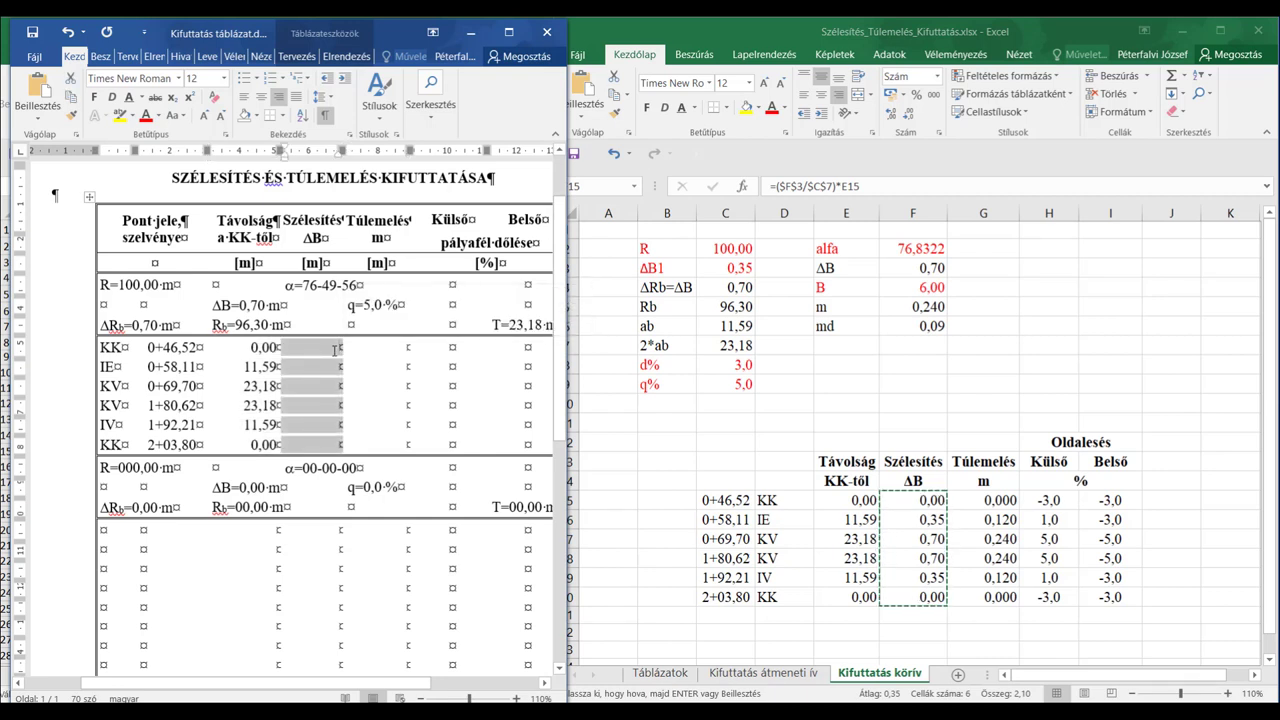
pyautogui.hotkey('ctrl', 'v')
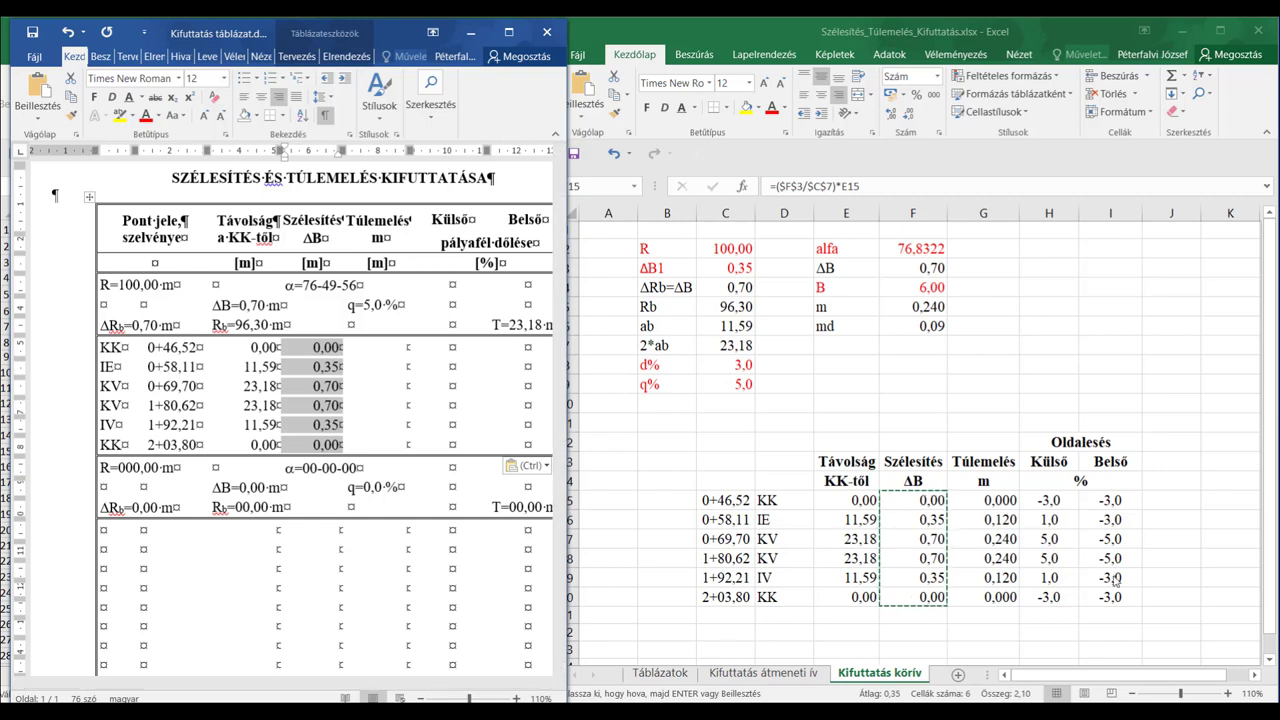
# - Switch to Excel and copy the six superelevation values (Túlemelés m) in G15:G20
pyautogui.hotkey('alt', 'Tab')
pyautogui.click(999, 500)
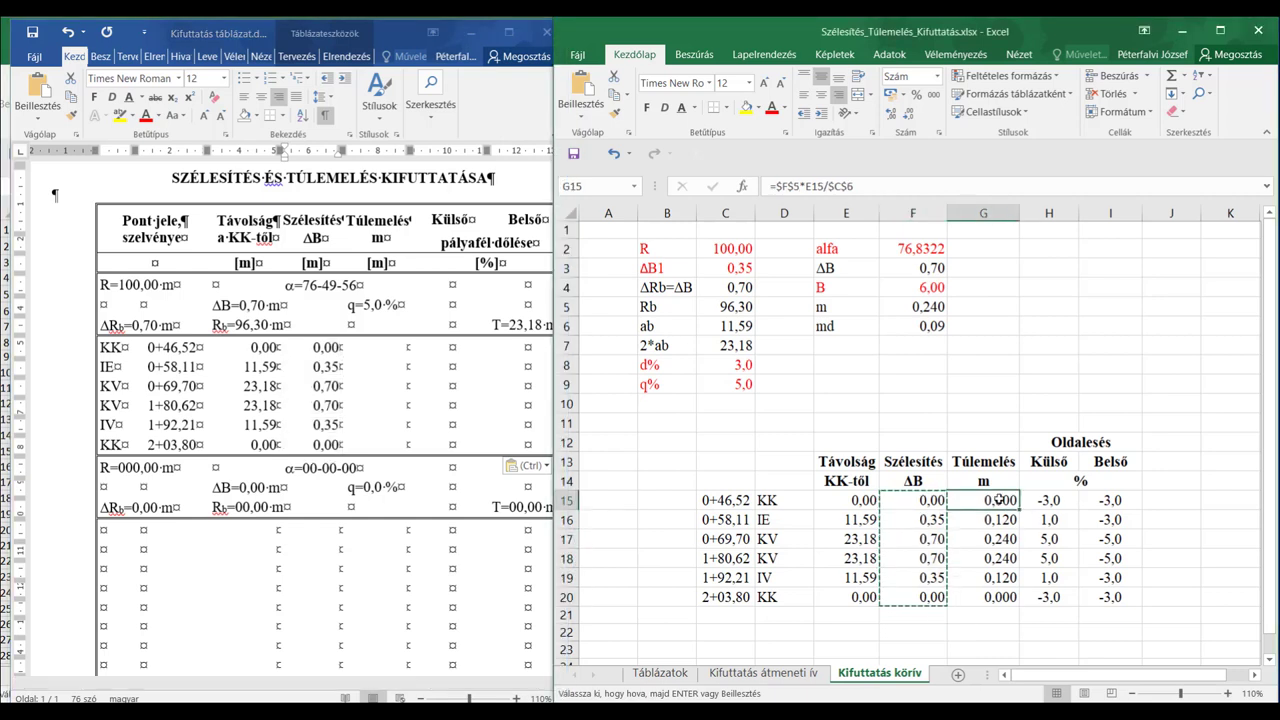
pyautogui.press('Escape')
pyautogui.hotkey('shift', 'Down')
pyautogui.hotkey('shift', 'Down')
pyautogui.hotkey('shift', 'Down')
pyautogui.hotkey('shift', 'Down')
pyautogui.hotkey('shift', 'Down')
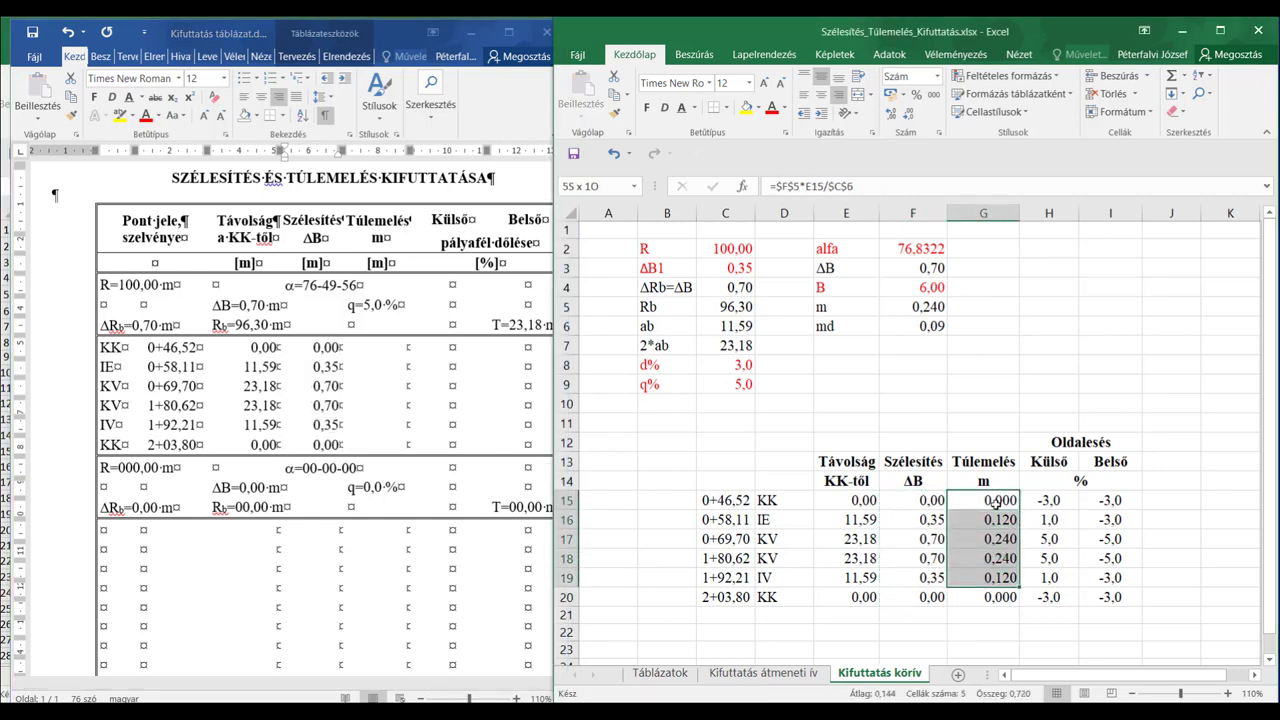
pyautogui.hotkey('ctrl', 'c')
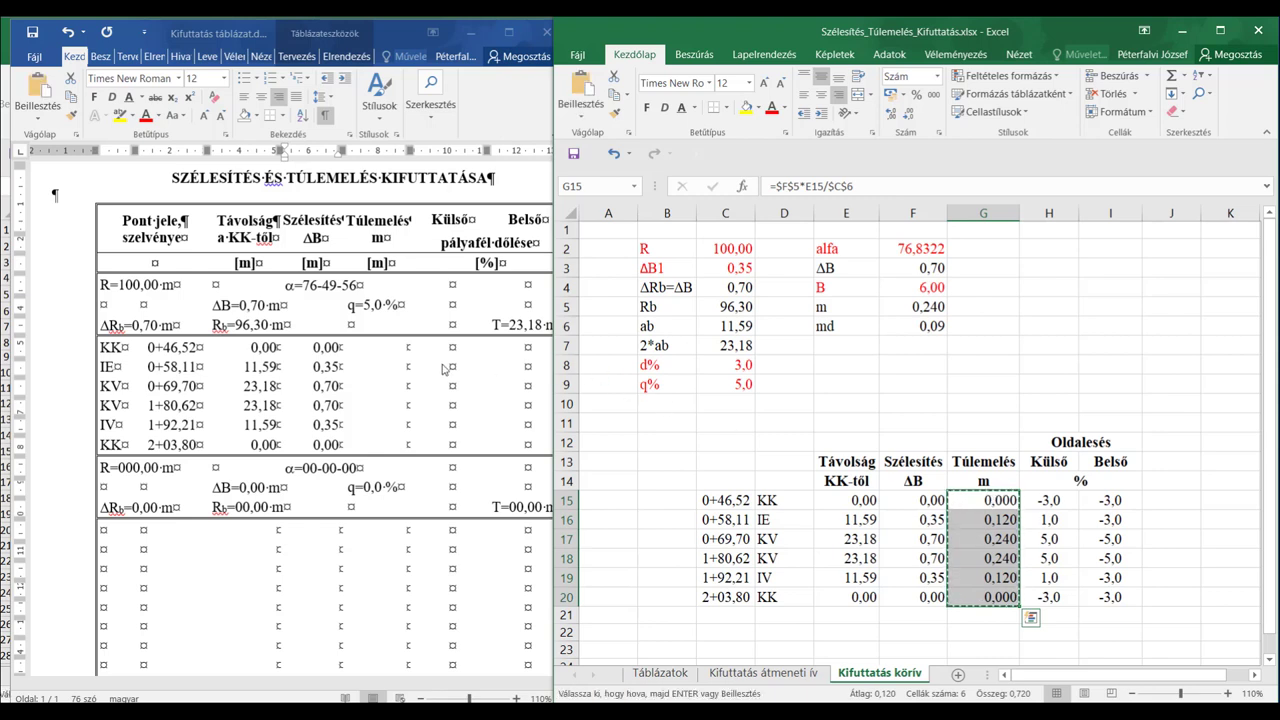
# - Switch to Word and paste 0,000, 0,120, 0,240, 0,240, 0,120 and 0,000 into the first curve's Túlemelés column
pyautogui.hotkey('alt', 'Tab')
pyautogui.click(407, 347)
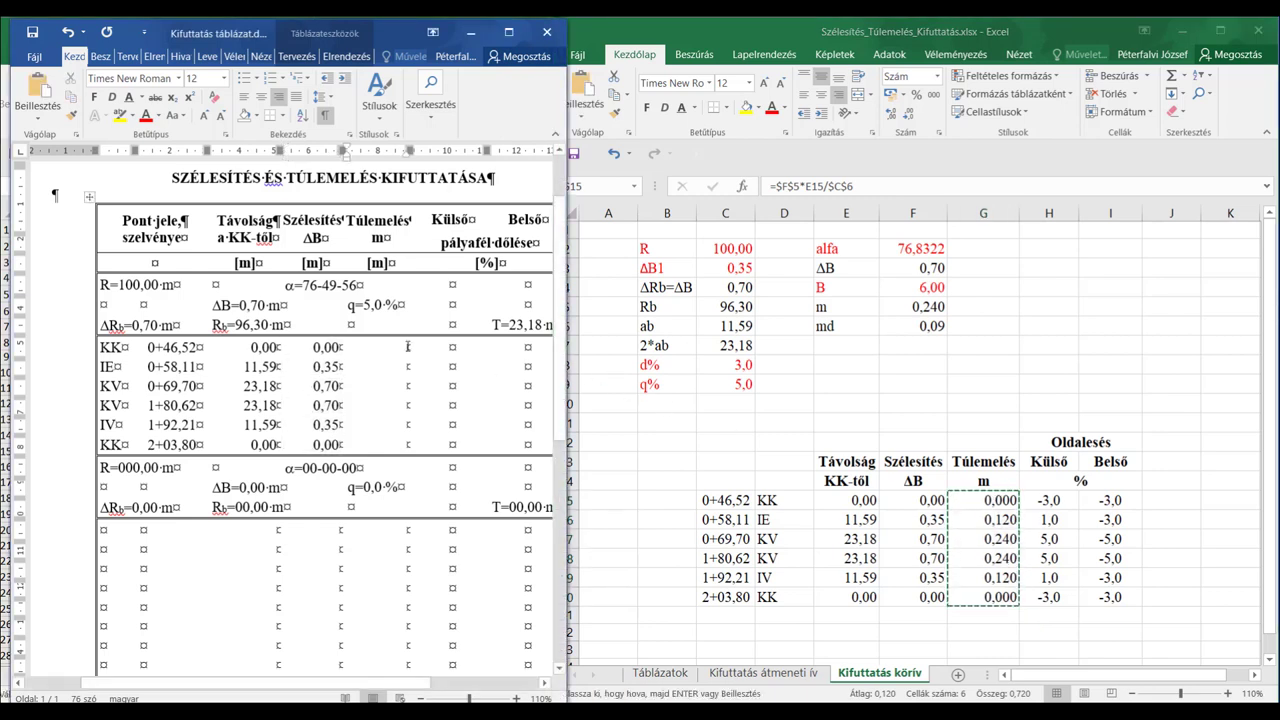
pyautogui.hotkey('shift', 'Down')
pyautogui.hotkey('shift', 'Down')
pyautogui.hotkey('shift', 'Down')
pyautogui.hotkey('shift', 'Down')
pyautogui.hotkey('shift', 'Down')
pyautogui.hotkey('ctrl', 'v')
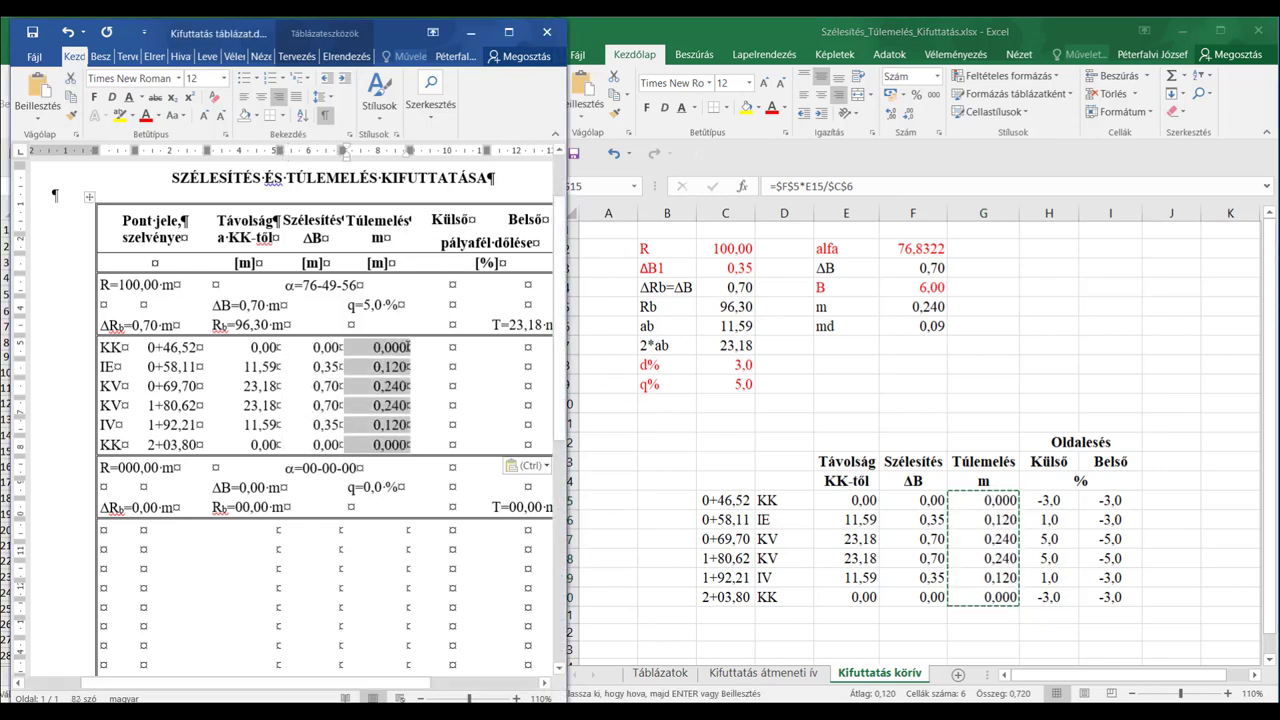
# - Switch to Excel and copy the six outer crossfall values (Külső) in H15:H20
pyautogui.hotkey('alt', 'Tab')
pyautogui.click(1040, 508)
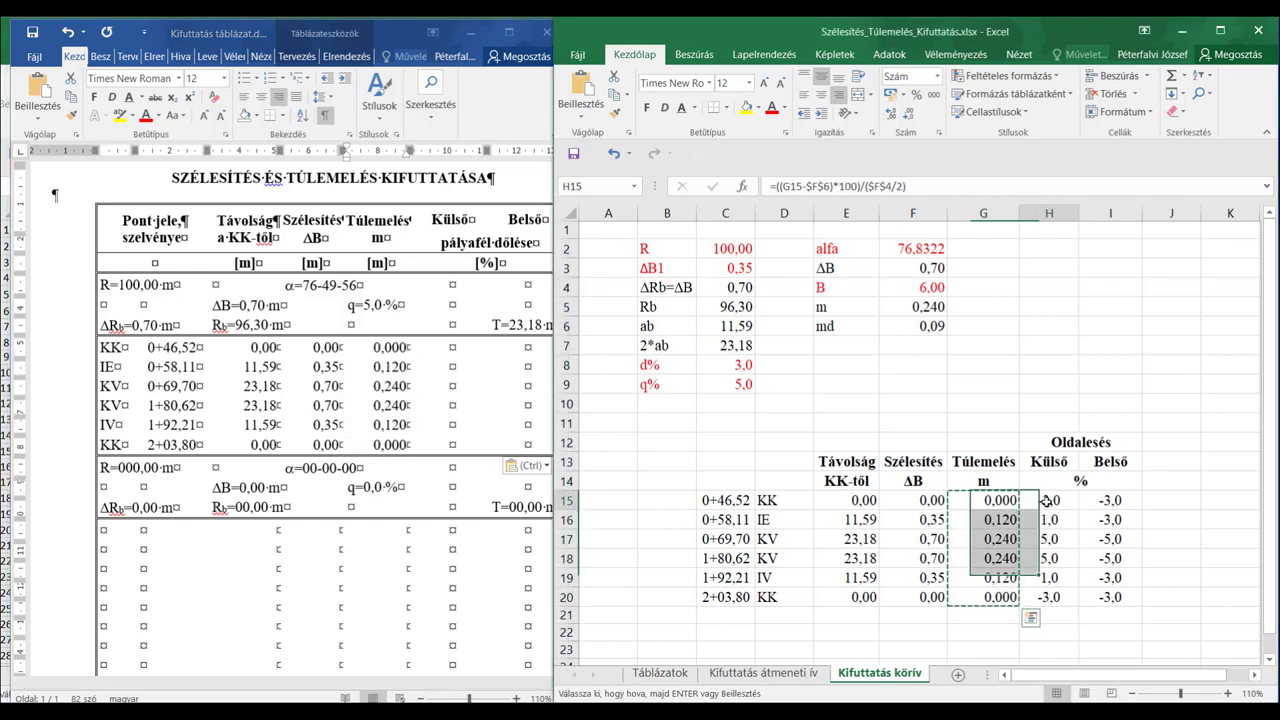
pyautogui.press('Escape')
pyautogui.hotkey('shift', 'Down')
pyautogui.hotkey('shift', 'Down')
pyautogui.hotkey('shift', 'Down')
pyautogui.hotkey('shift', 'Down')
pyautogui.hotkey('shift', 'Down')
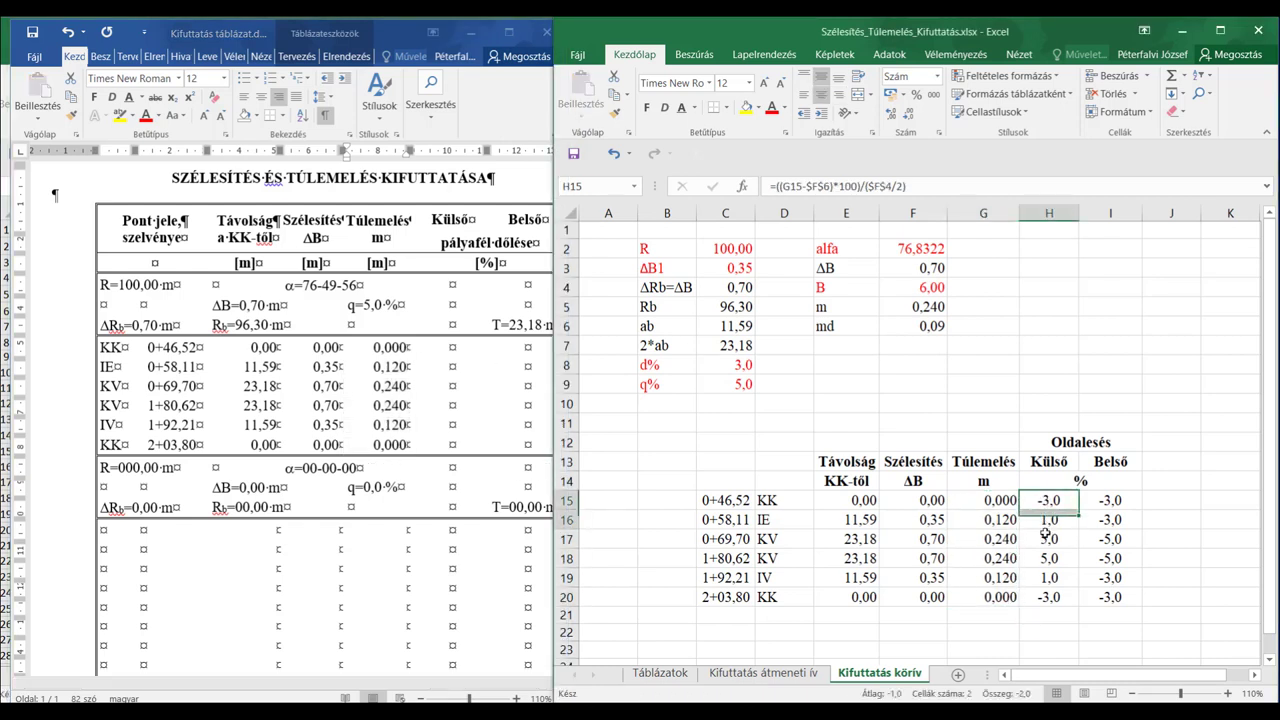
pyautogui.hotkey('ctrl', 'c')
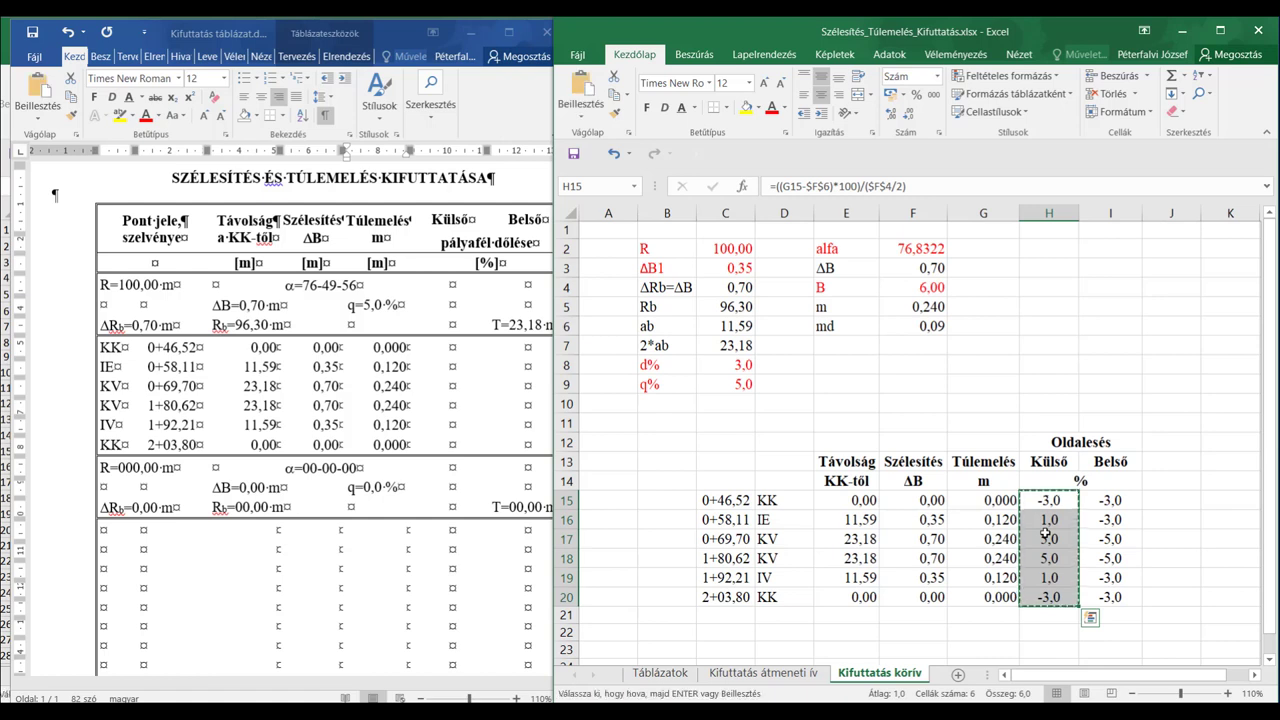
# - Switch to Word and paste -3,0, 1,0, 5,0, 5,0, 1,0 and -3,0 into the first curve's Külső column
pyautogui.hotkey('alt', 'Tab')
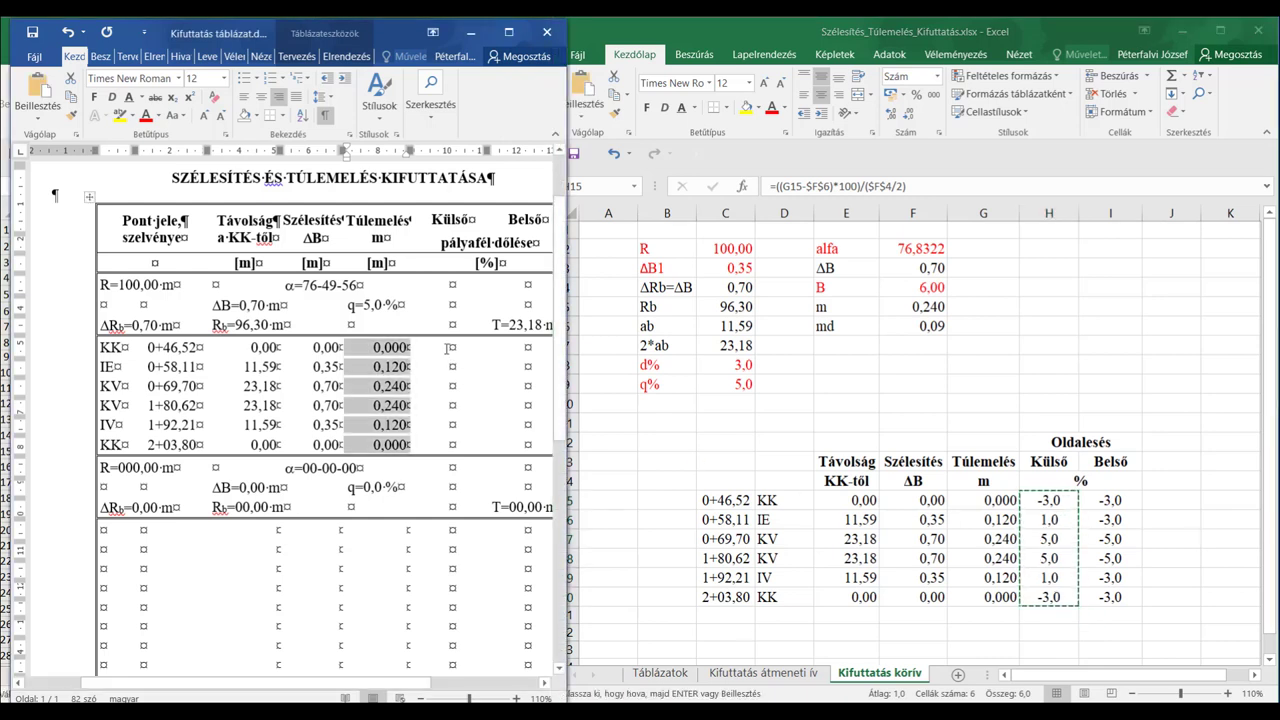
pyautogui.click(452, 351)
pyautogui.hotkey('shift', 'Down')
pyautogui.hotkey('shift', 'Down')
pyautogui.hotkey('shift', 'Down')
pyautogui.hotkey('shift', 'Down')
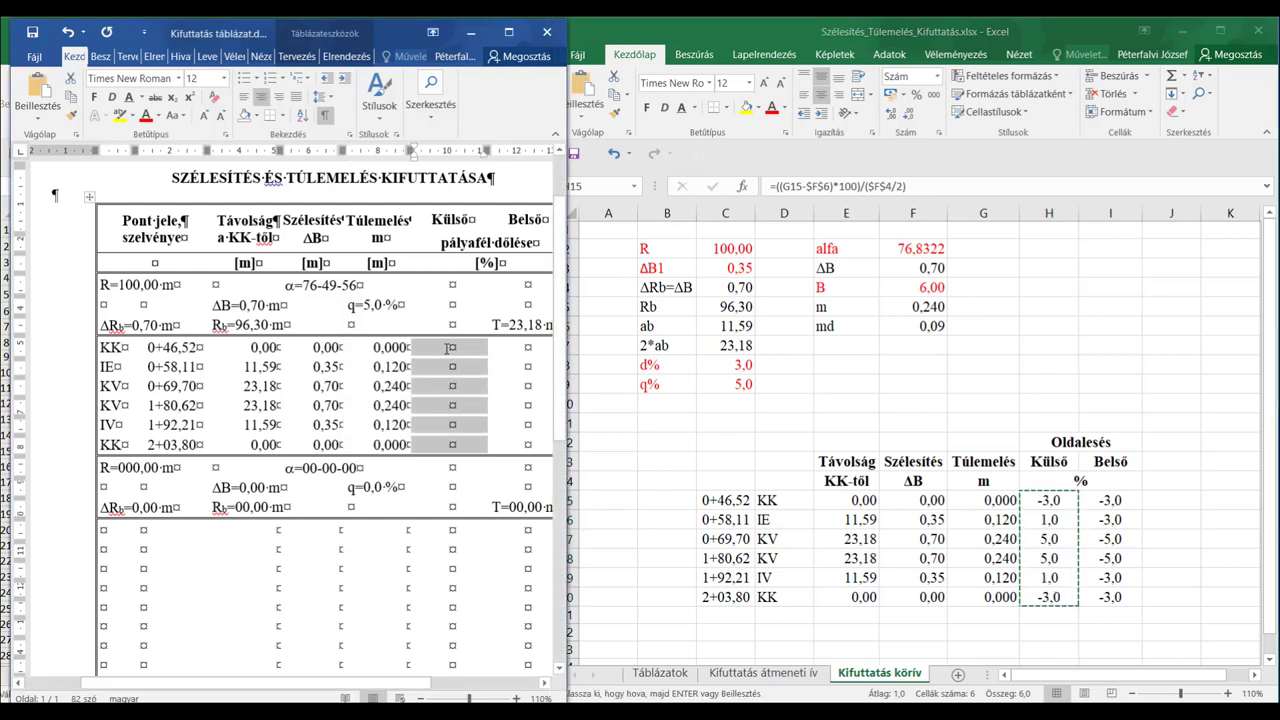
pyautogui.hotkey('shift', 'Down')
pyautogui.hotkey('ctrl', 'v')
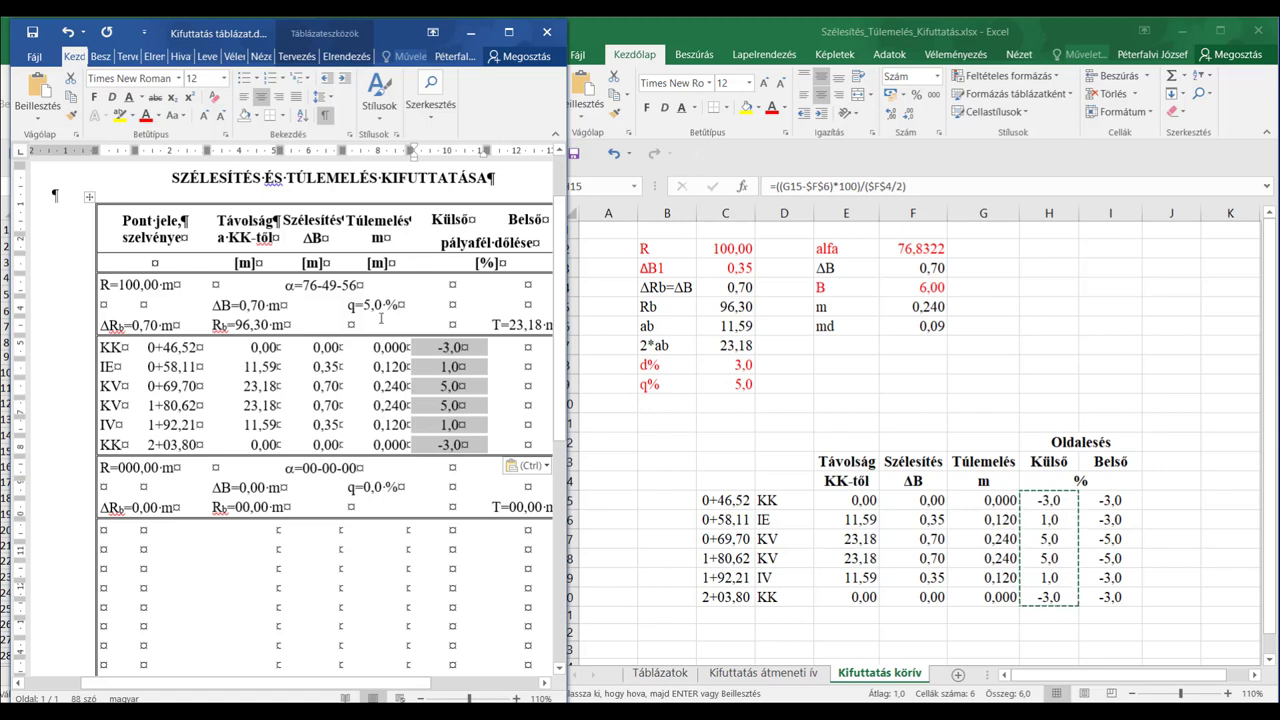
# - Add a plus sign before the four positive Külső values, making them +1,0, +5,0, +5,0 and +1,0
pyautogui.click(443, 368)
pyautogui.click(440, 367)
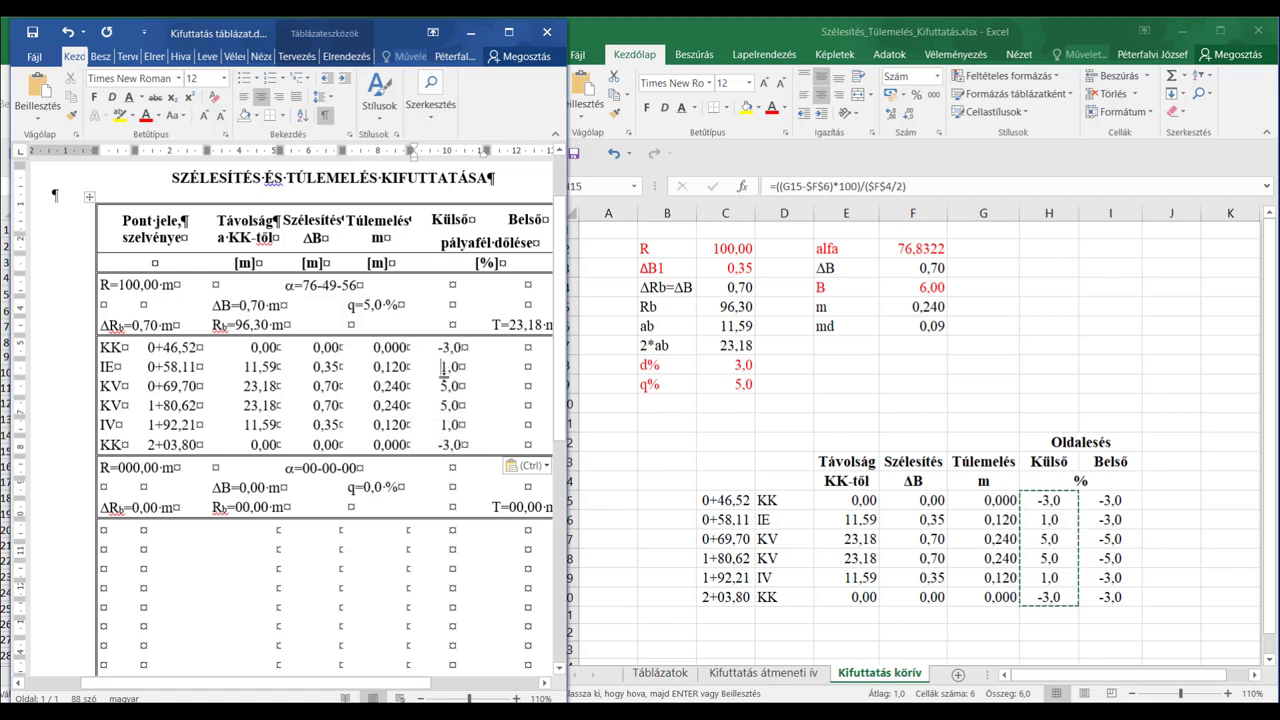
pyautogui.write('+')
pyautogui.click(440, 386)
pyautogui.write('+')
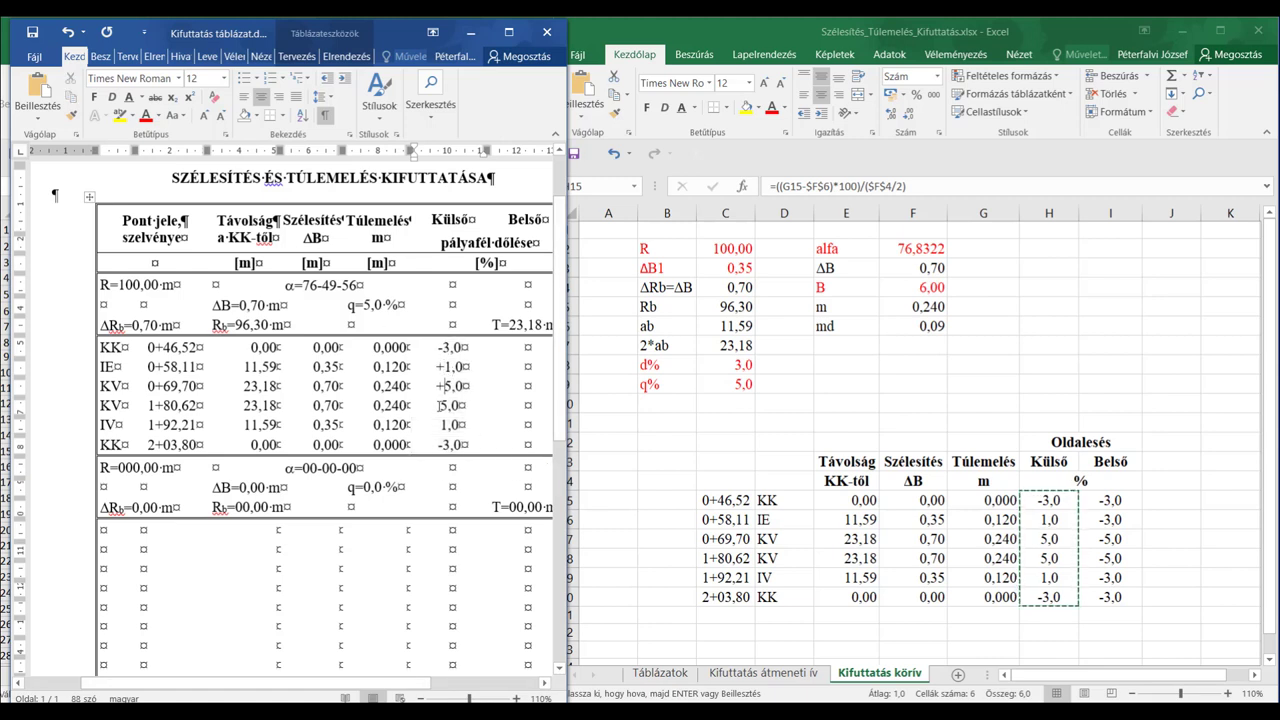
pyautogui.click(440, 405)
pyautogui.write('+')
pyautogui.click(440, 425)
pyautogui.write('+')
# - Switch to Excel and copy the six inner crossfall values (Belső) in I15:I20
pyautogui.hotkey('alt', 'Tab')
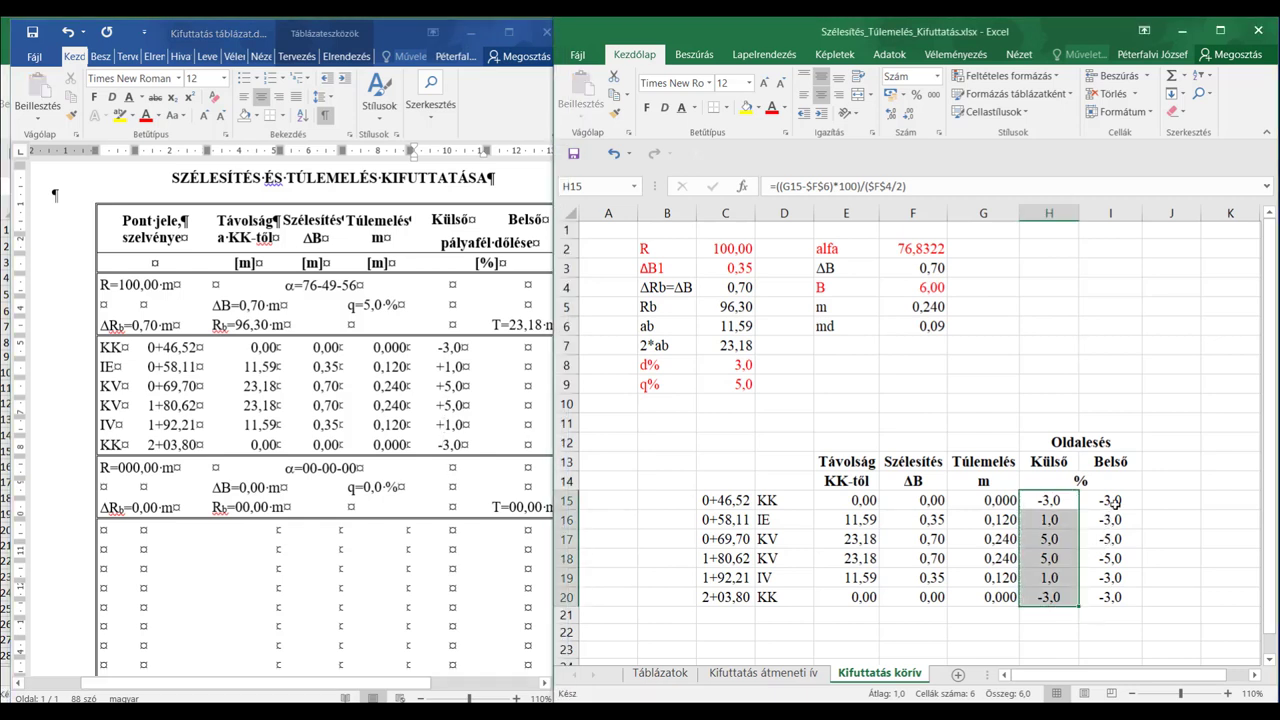
pyautogui.click(1112, 502)
pyautogui.hotkey('shift', 'Down')
pyautogui.hotkey('shift', 'Down')
pyautogui.hotkey('shift', 'Down')
pyautogui.hotkey('shift', 'Down')
pyautogui.hotkey('shift', 'Down')
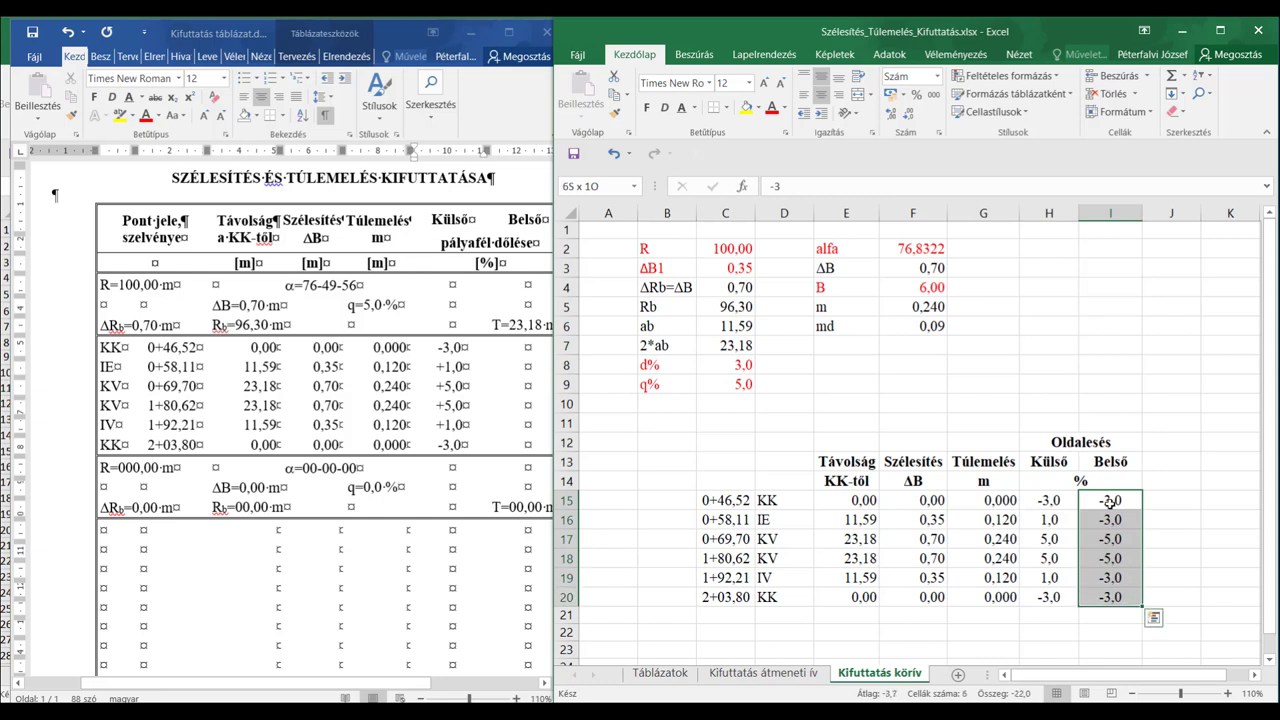
pyautogui.hotkey('ctrl', 'c')
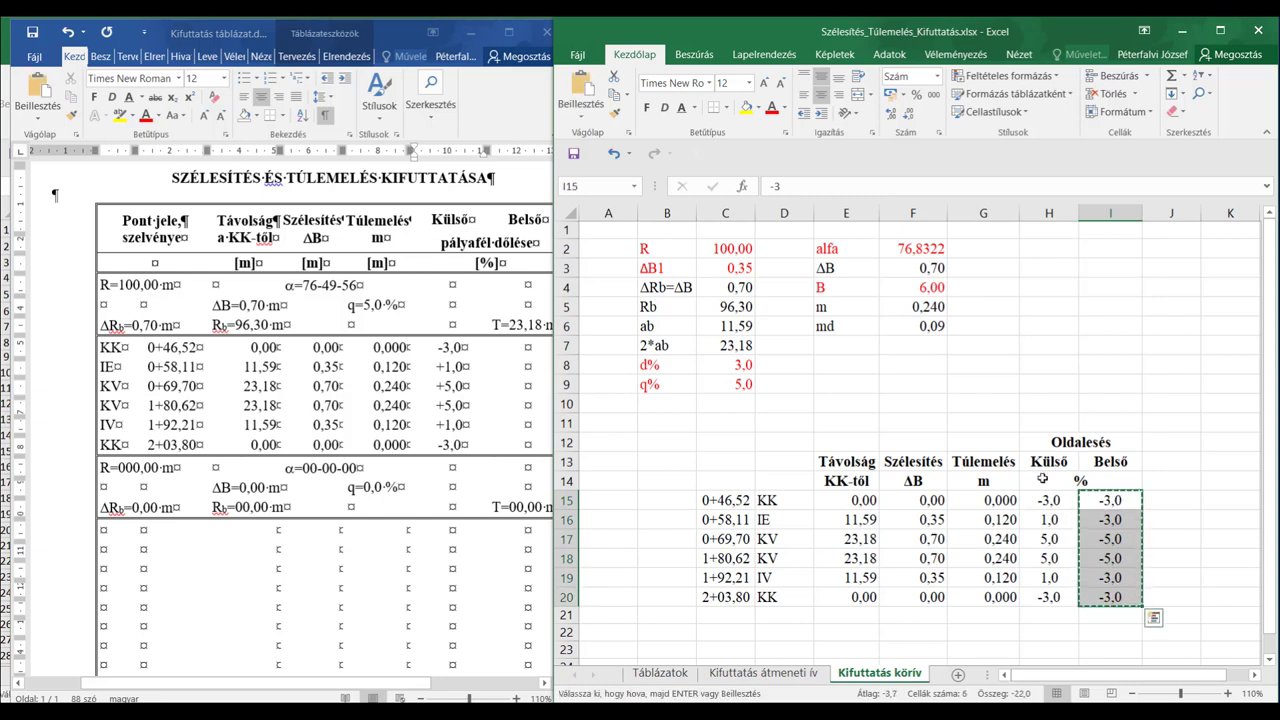
# - Switch to Word and paste -3,0, -3,0, -5,0, -5,0, -3,0 and -3,0 into the first curve's Belső column
pyautogui.click(532, 383)
pyautogui.click(524, 350)
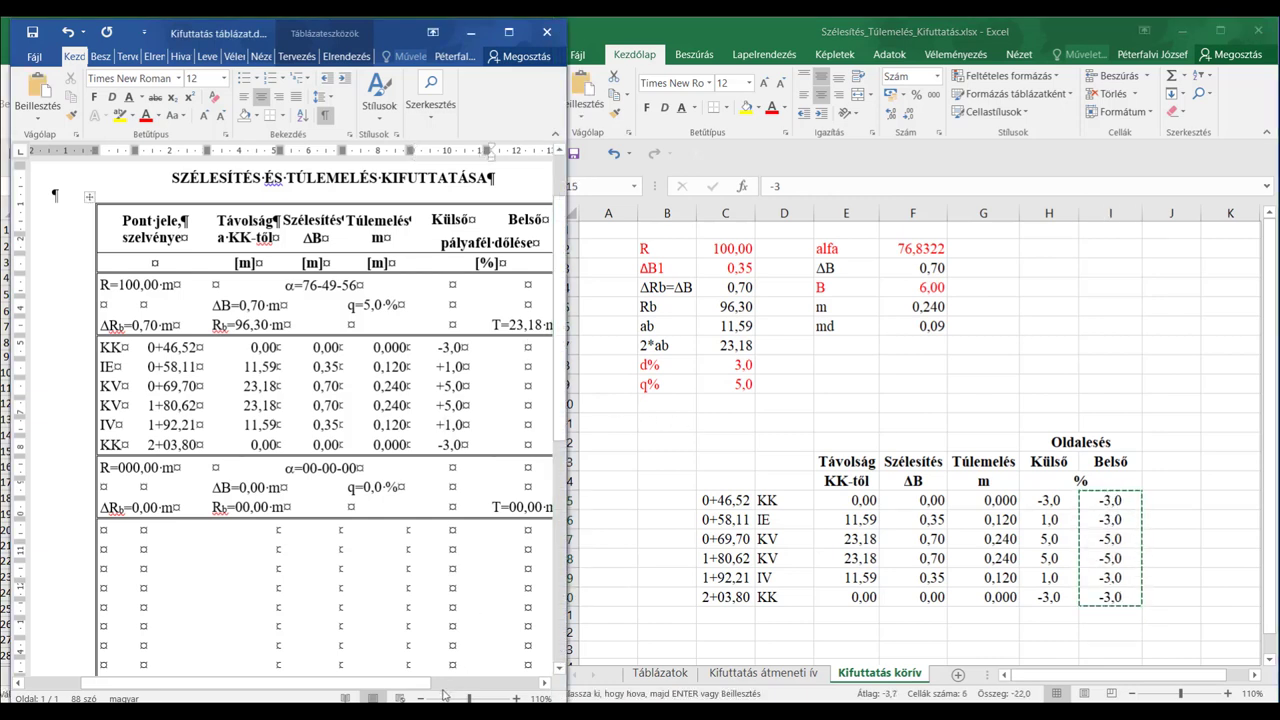
pyautogui.moveTo(410, 684); pyautogui.dragTo(450, 684)
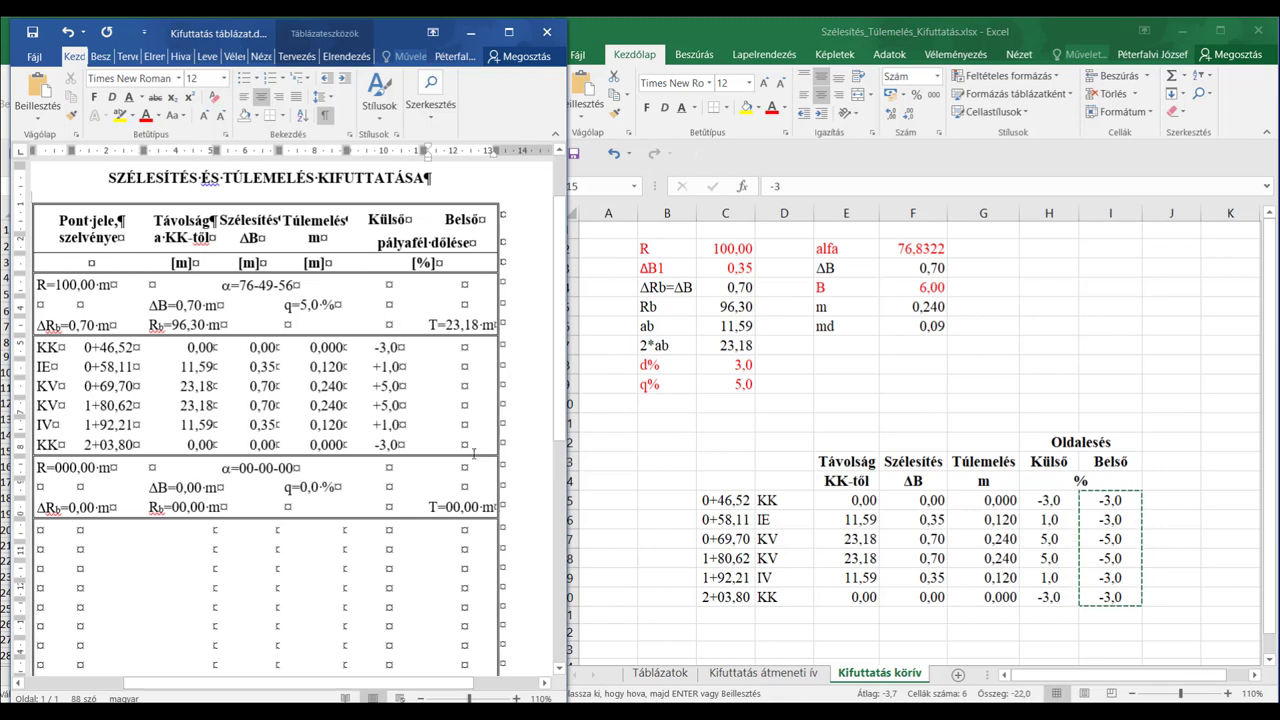
pyautogui.hotkey('shift', 'Down')
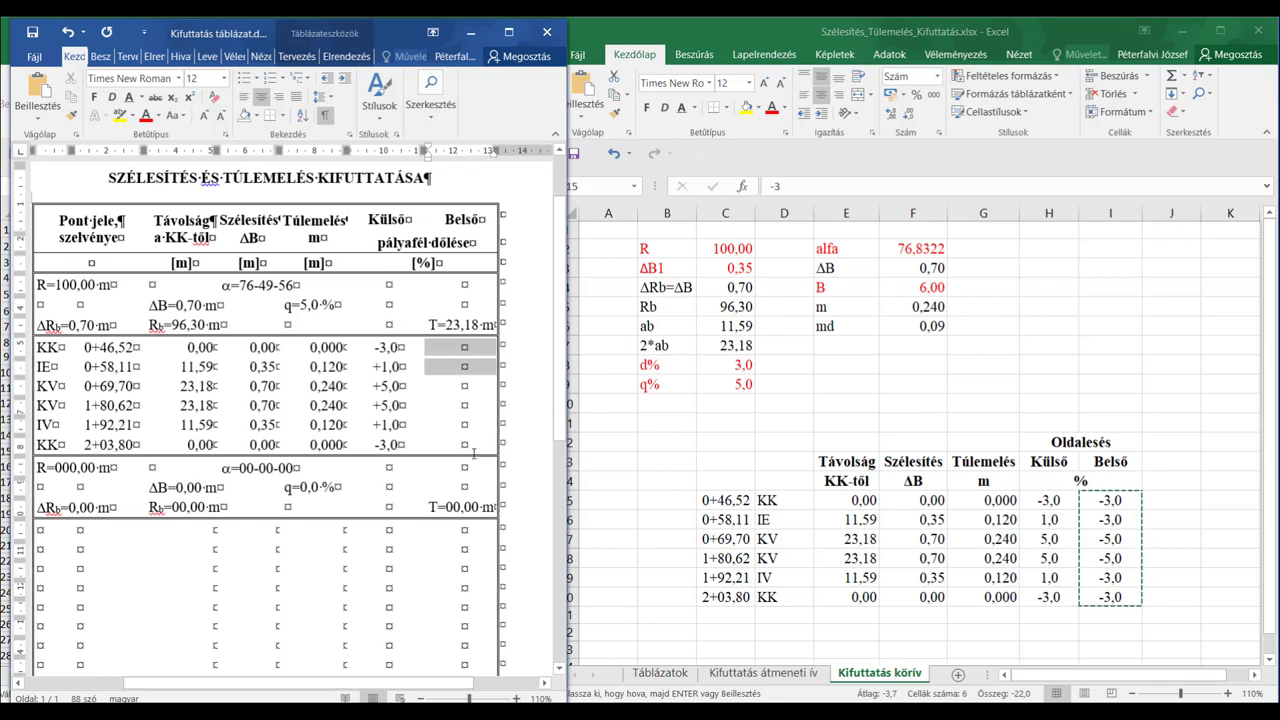
pyautogui.hotkey('shift', 'Down')
pyautogui.hotkey('shift', 'Down')
pyautogui.hotkey('shift', 'Down')
pyautogui.hotkey('shift', 'Down')
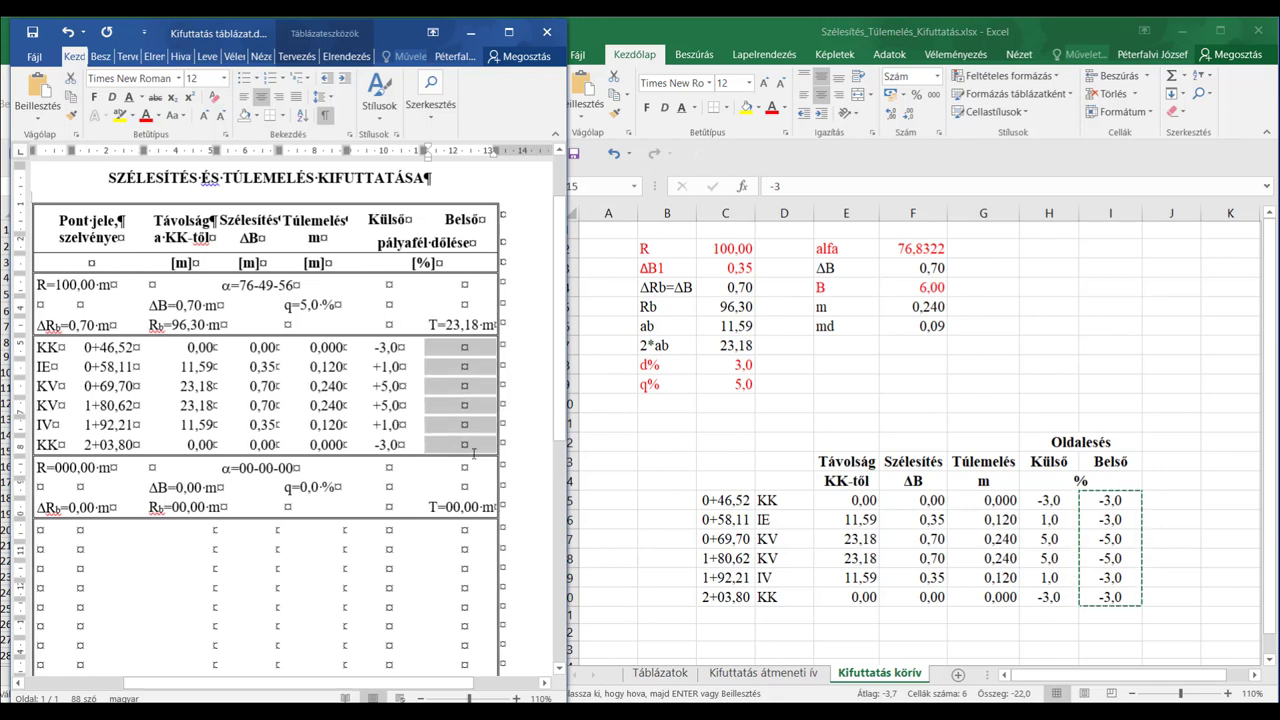
pyautogui.hotkey('ctrl', 'v')
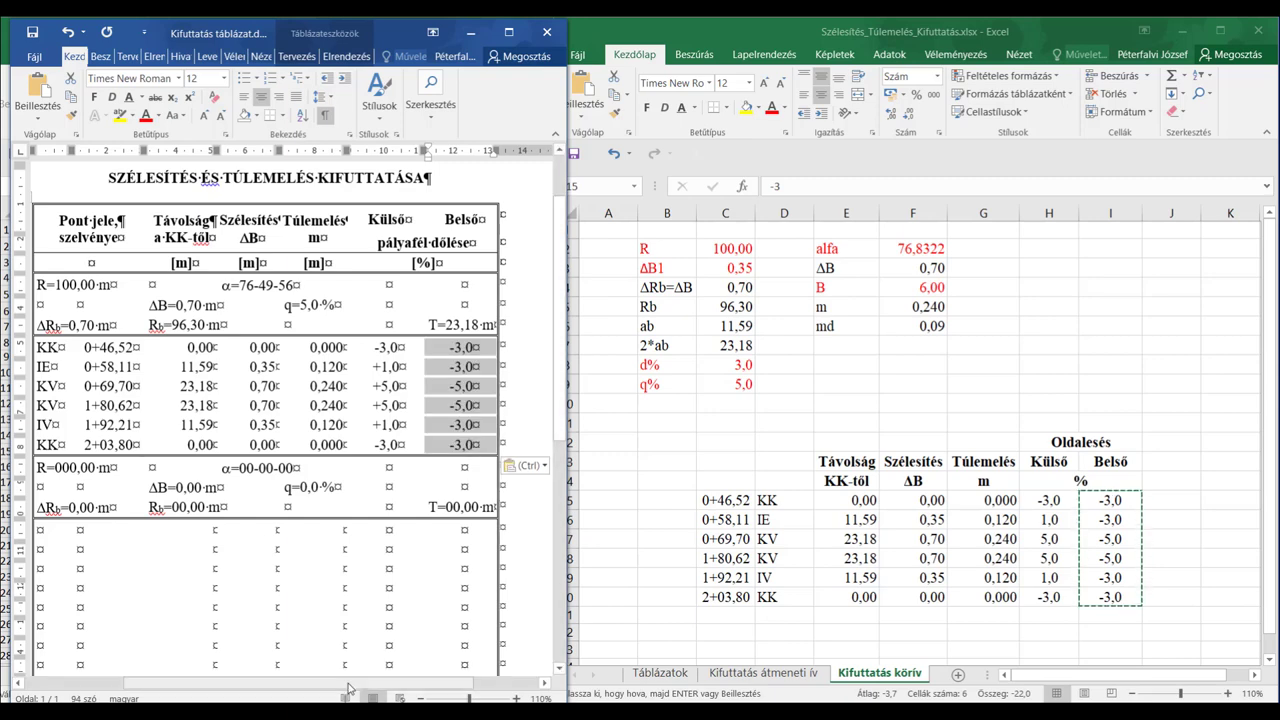
pyautogui.moveTo(350, 688); pyautogui.dragTo(335, 688)
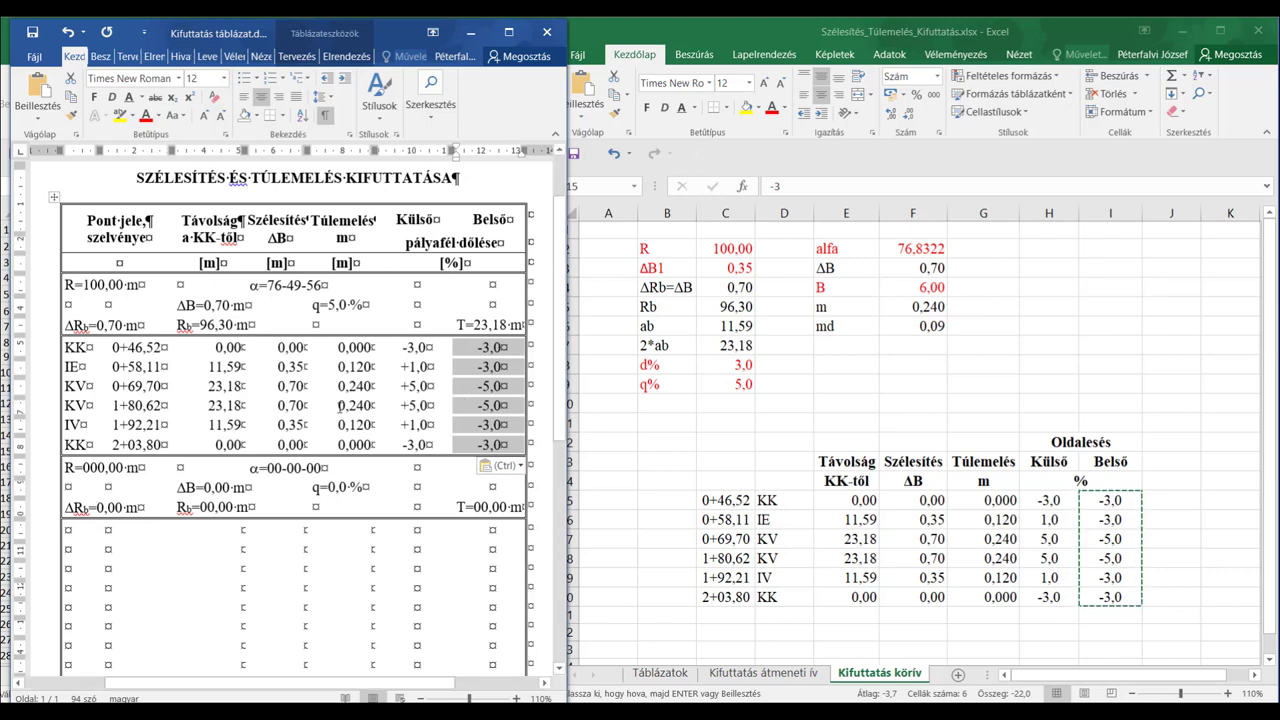
pyautogui.click(336, 414)
pyautogui.scroll(-2, 300, 460)
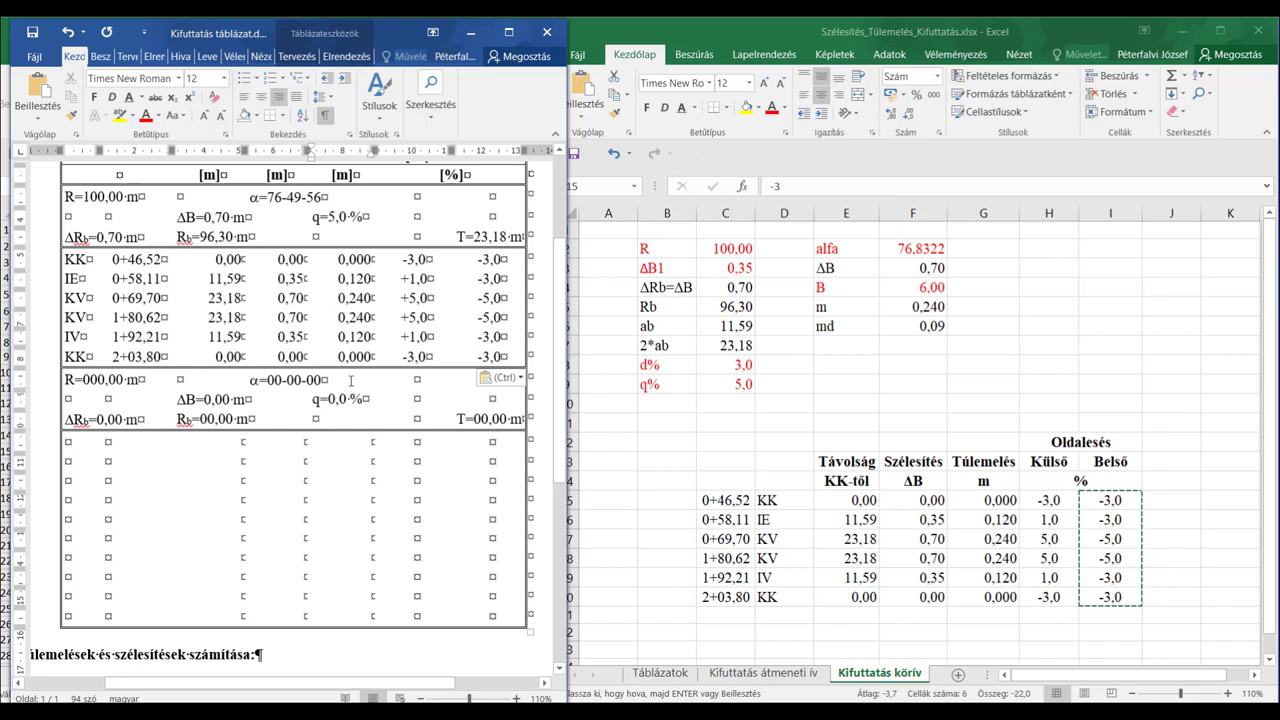
pyautogui.scroll(1, 218, 326)
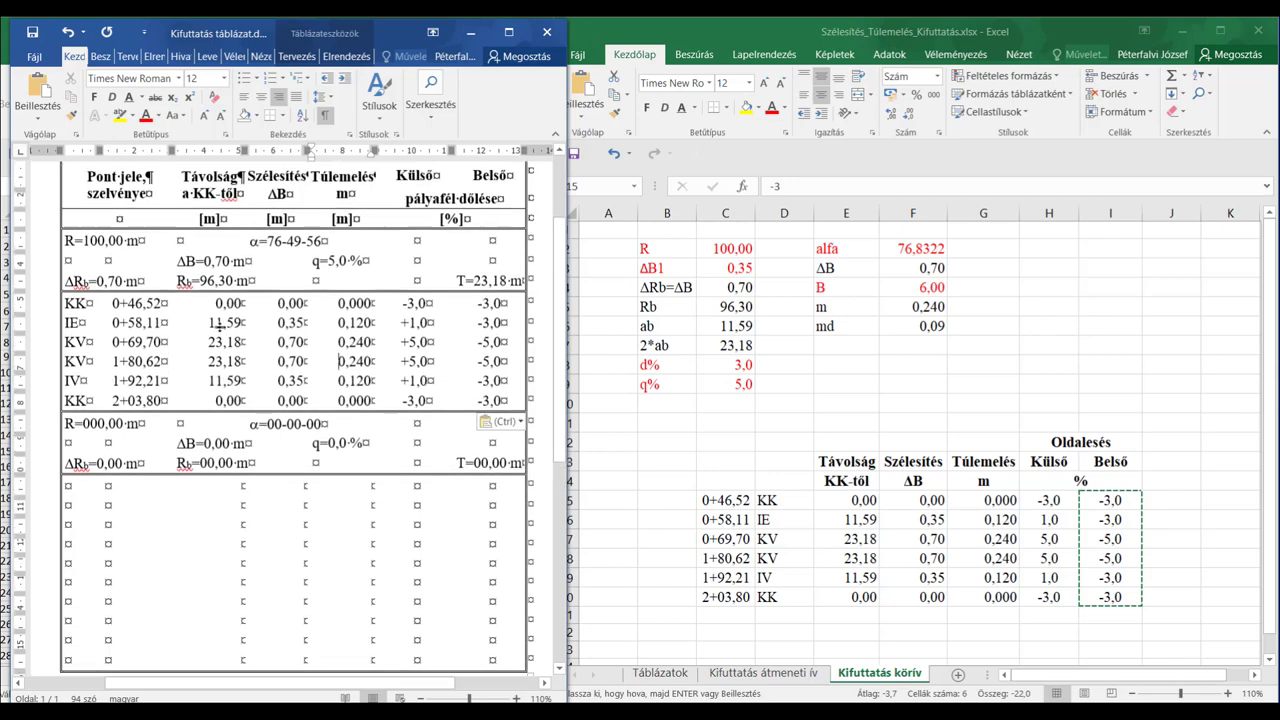
pyautogui.scroll(1, 217, 324)
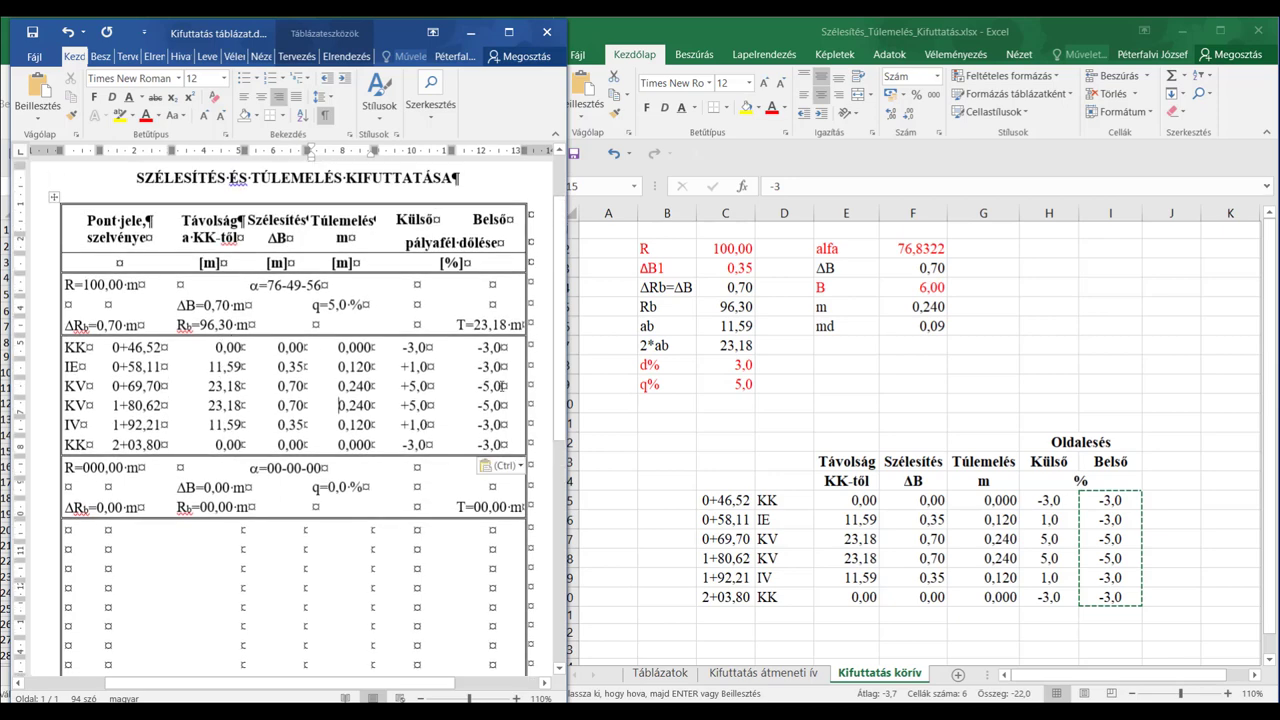
# - Switch to Excel, clear the copy selection and insert an empty row above the IE point at row 16
pyautogui.click(698, 415)
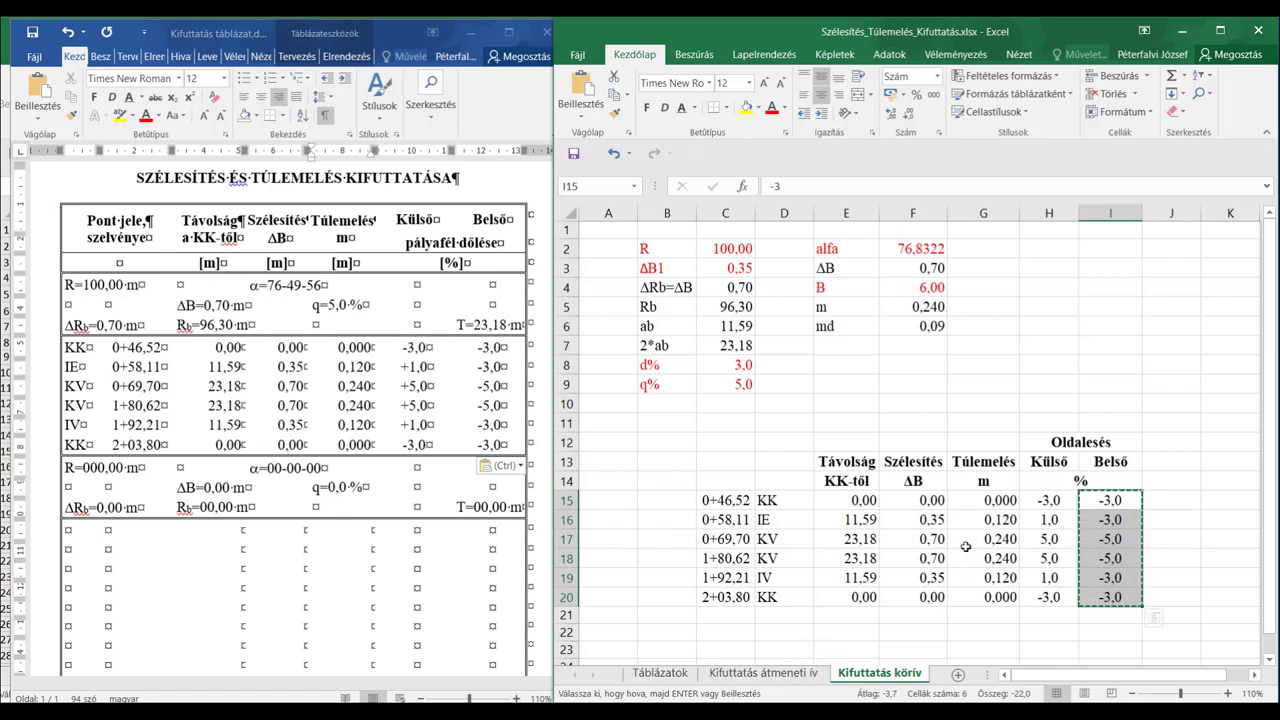
pyautogui.click(966, 546)
pyautogui.press('Escape')
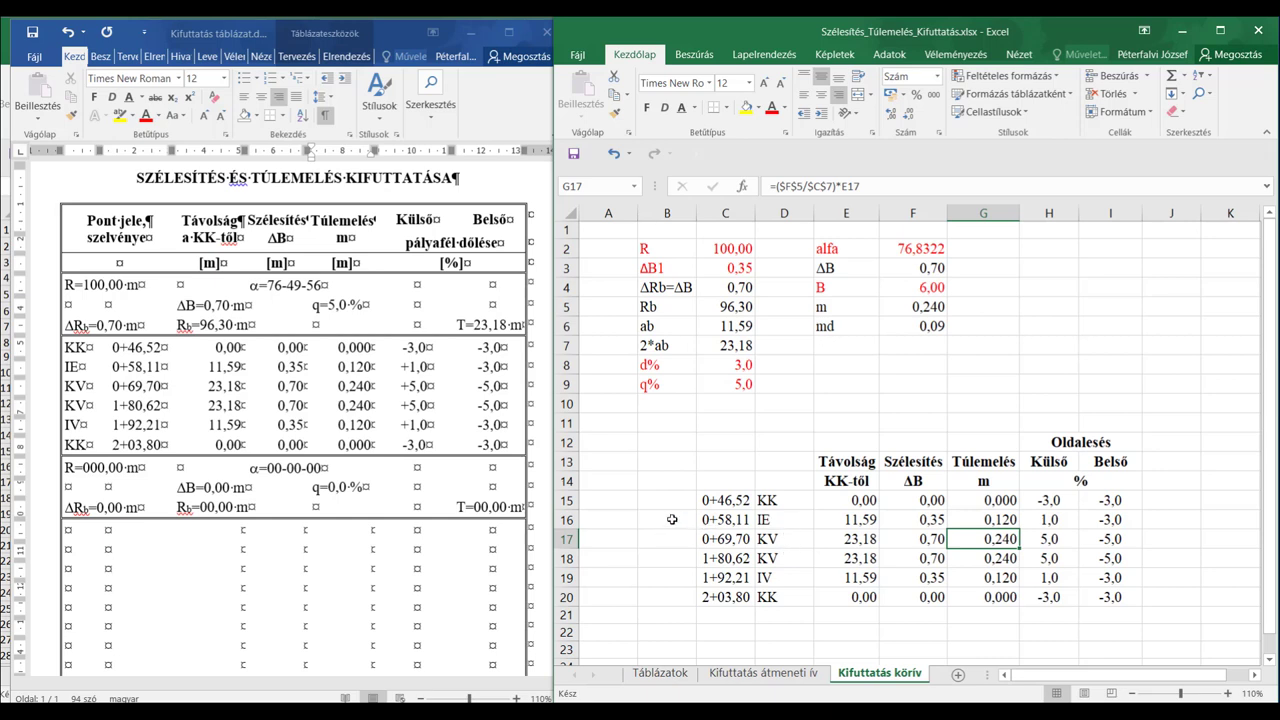
pyautogui.click(744, 520)
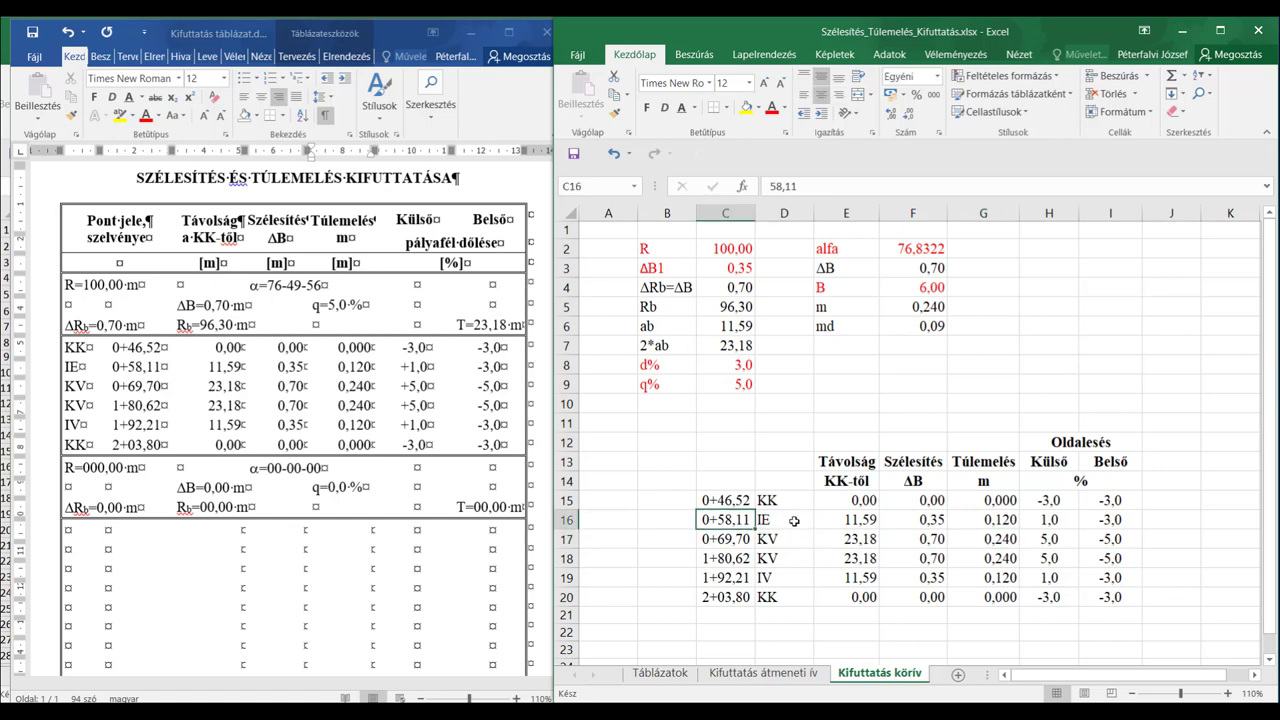
pyautogui.click(564, 520)
pyautogui.rightClick(564, 520)
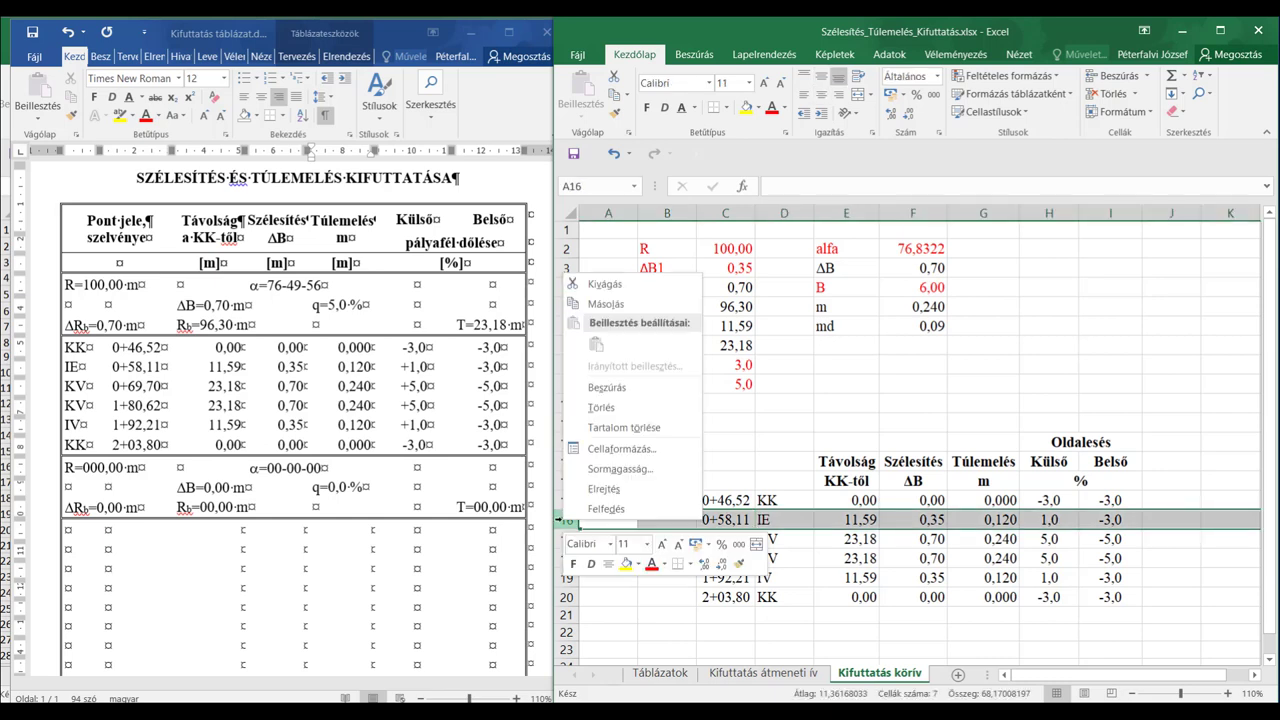
pyautogui.click(606, 387)
# - Label the new point E in the empty row 16 and enter 51 as its station in C16
pyautogui.click(778, 514)
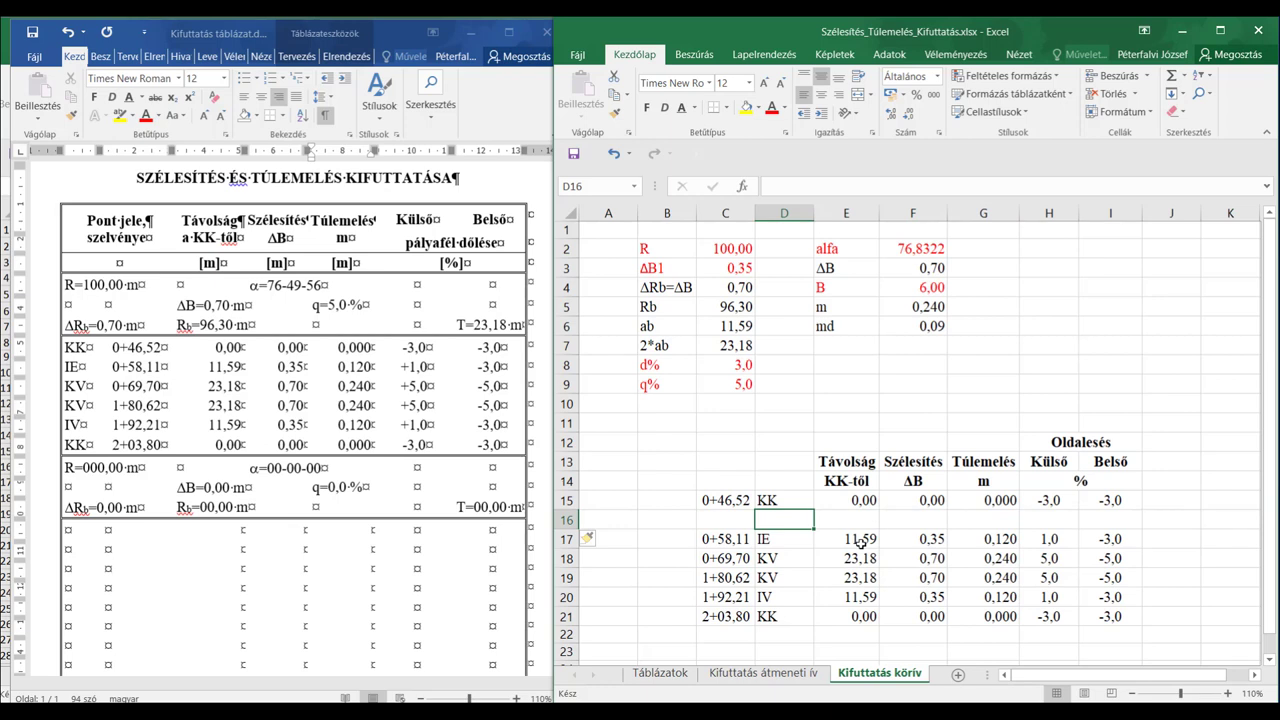
pyautogui.write('E')
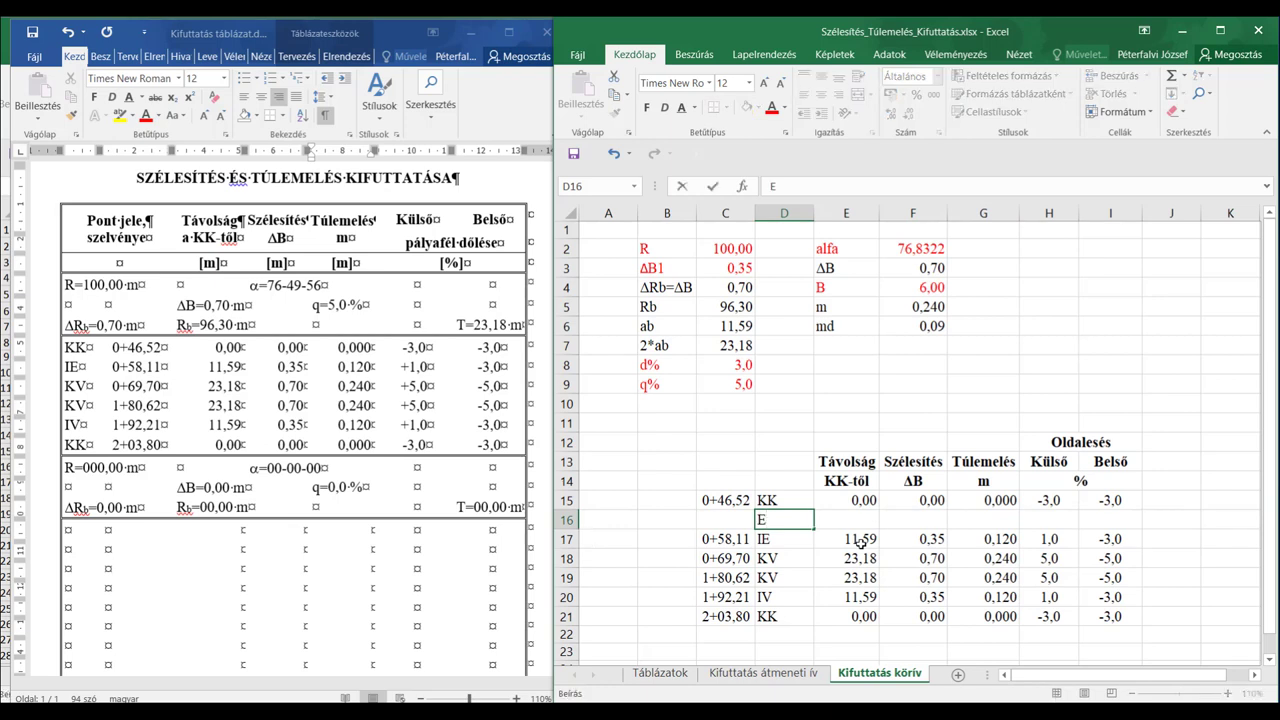
pyautogui.press('Return')
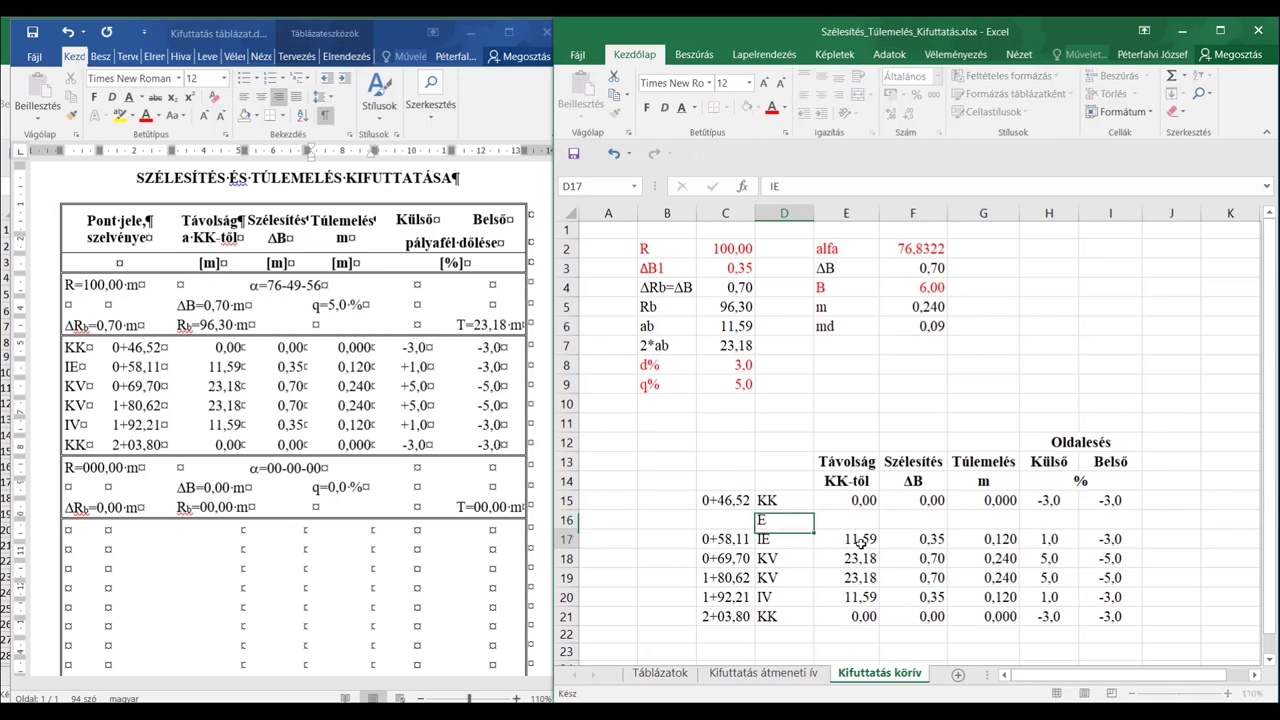
pyautogui.press('Left')
pyautogui.press('Up')
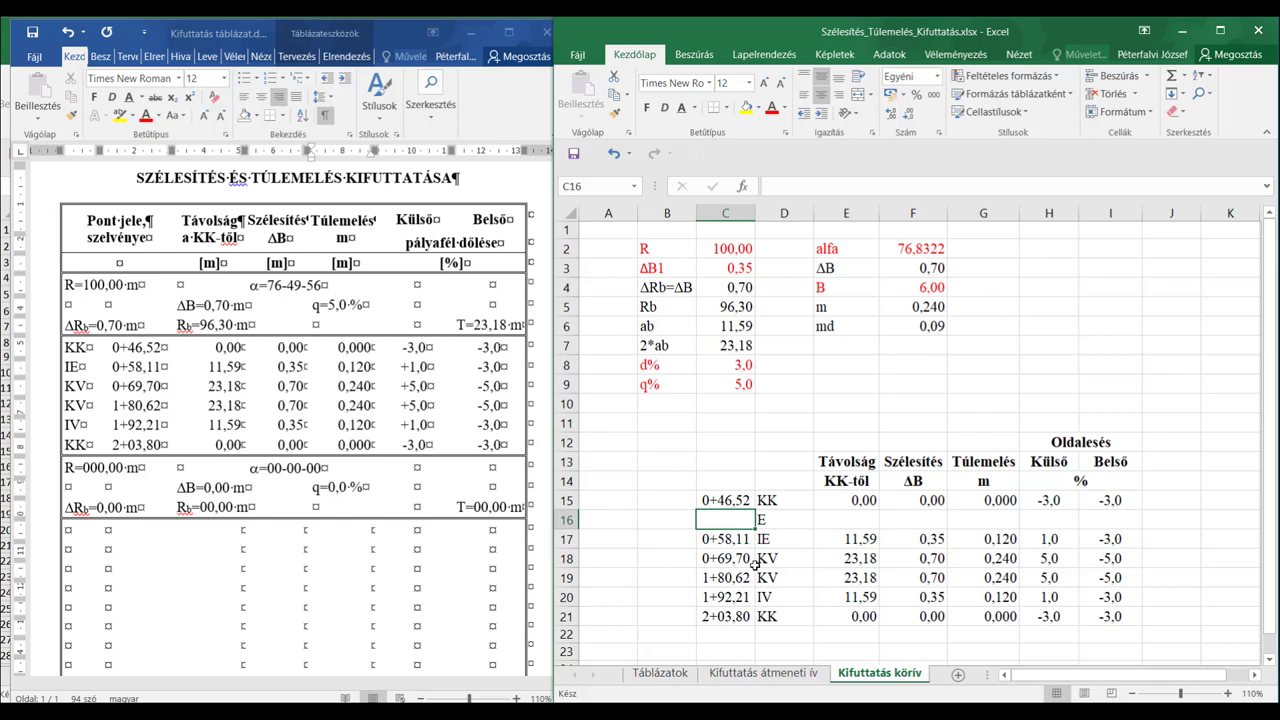
pyautogui.write('51')
pyautogui.press('Return')
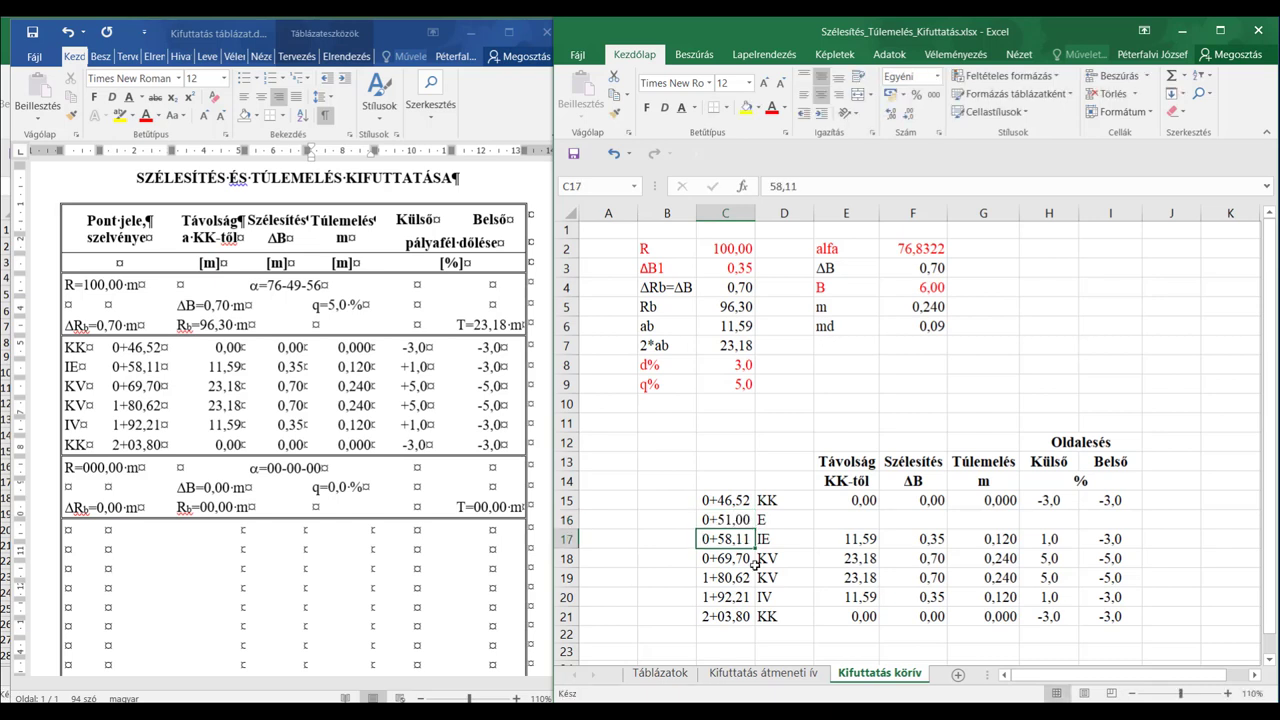
# - Calculate point E's distance from KK in E16 as the difference of the stations, =C16-C15
pyautogui.click(862, 544)
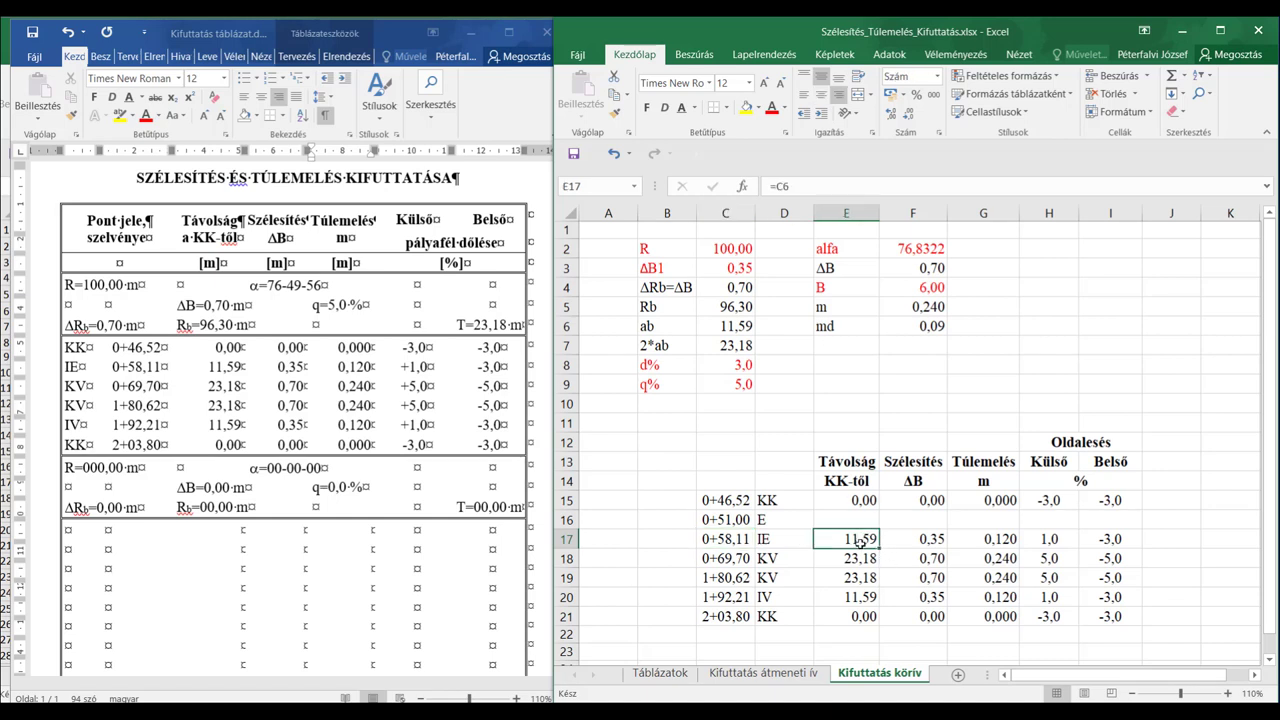
pyautogui.click(932, 545)
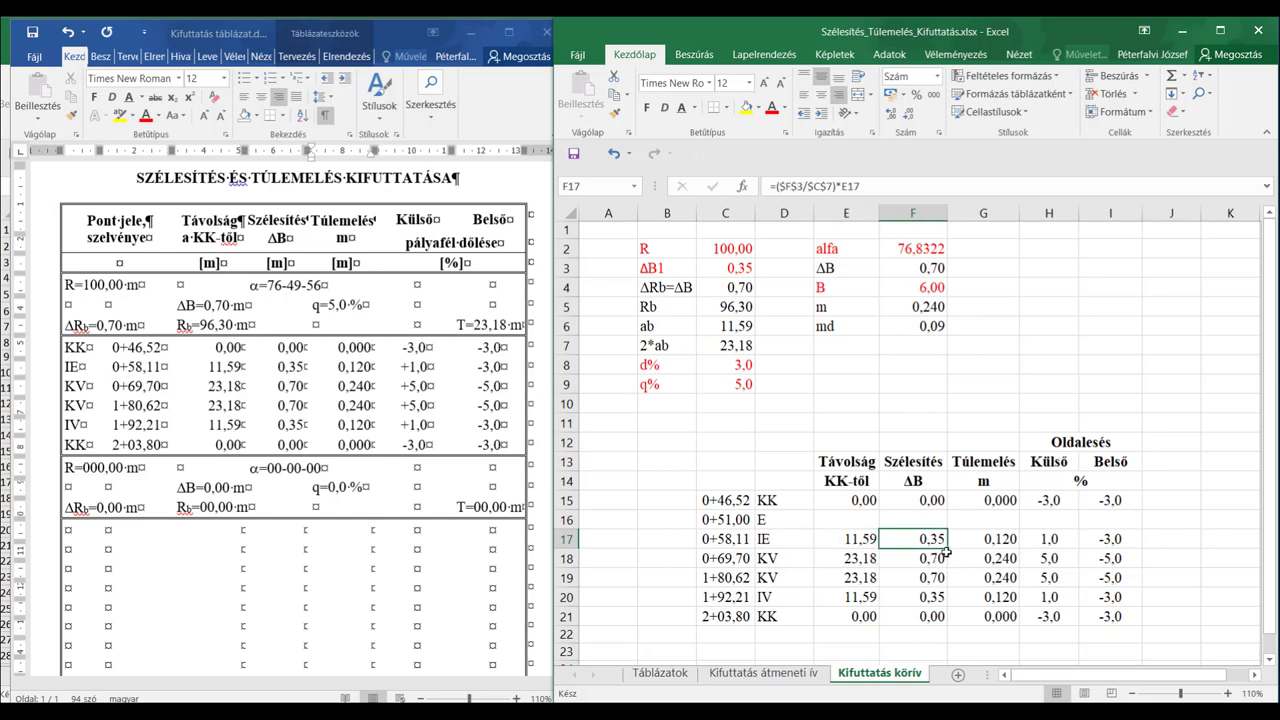
pyautogui.click(852, 518)
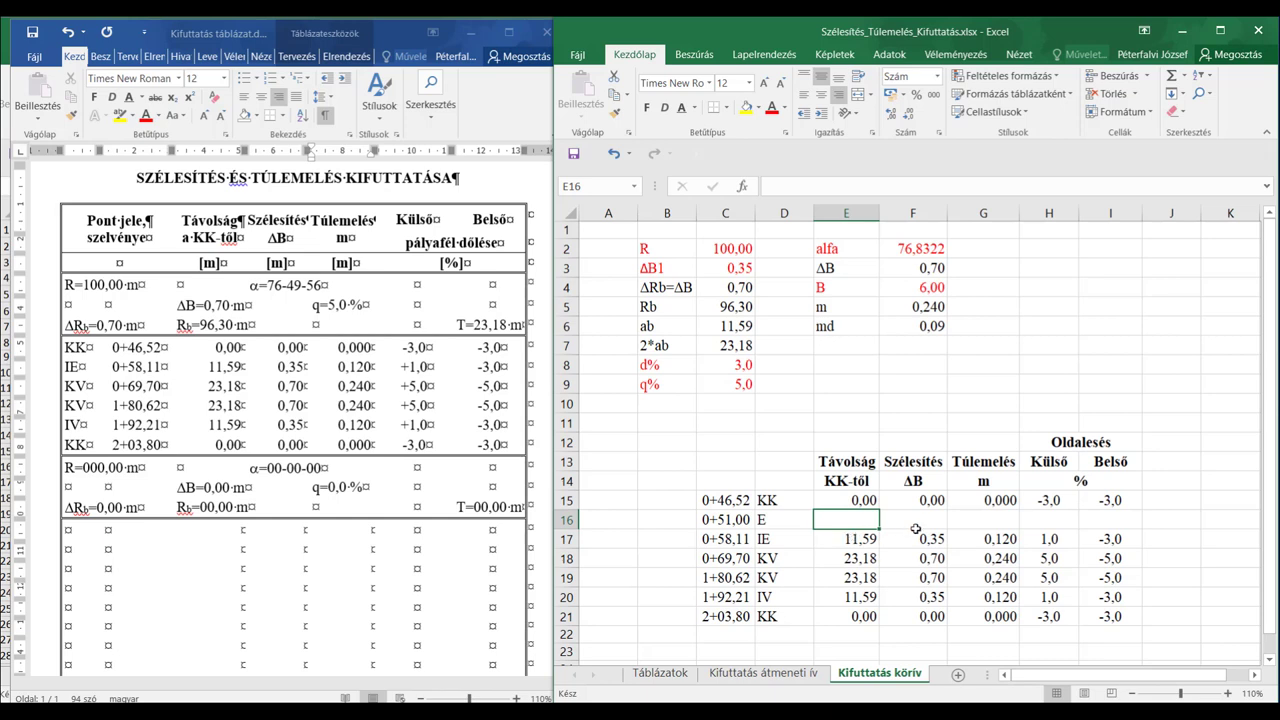
pyautogui.write('=')
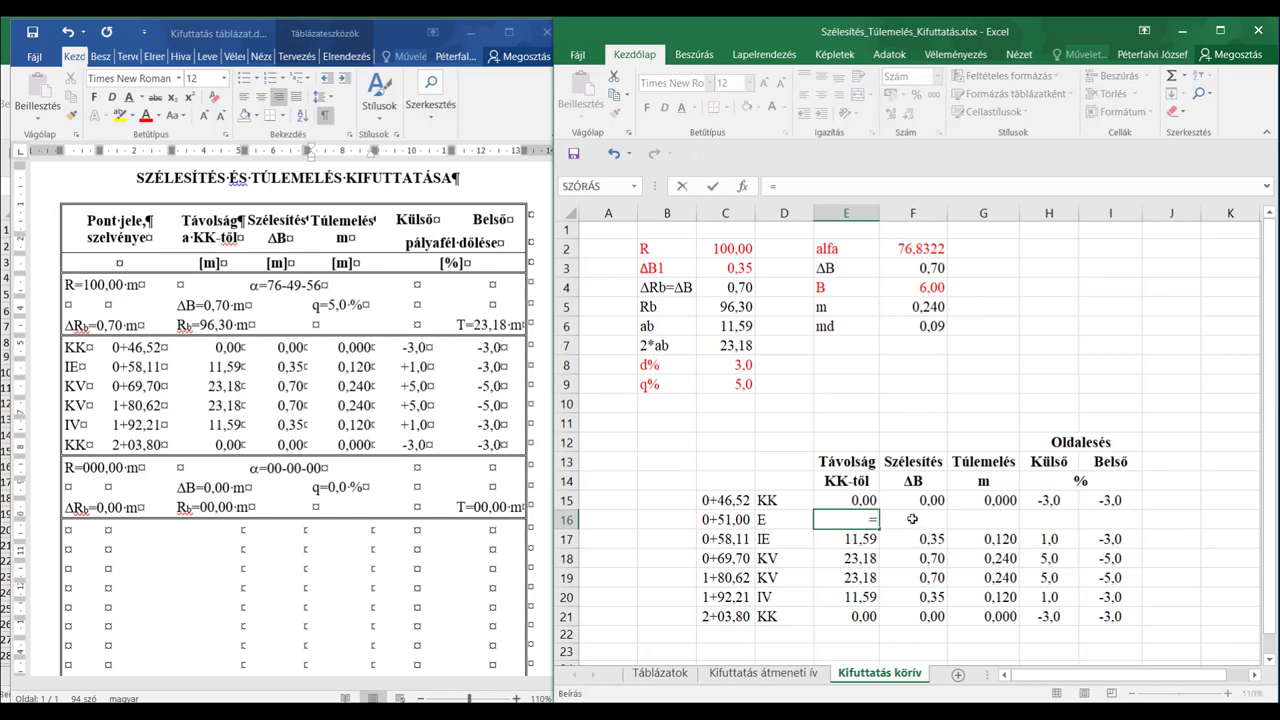
pyautogui.click(736, 520)
pyautogui.write('-')
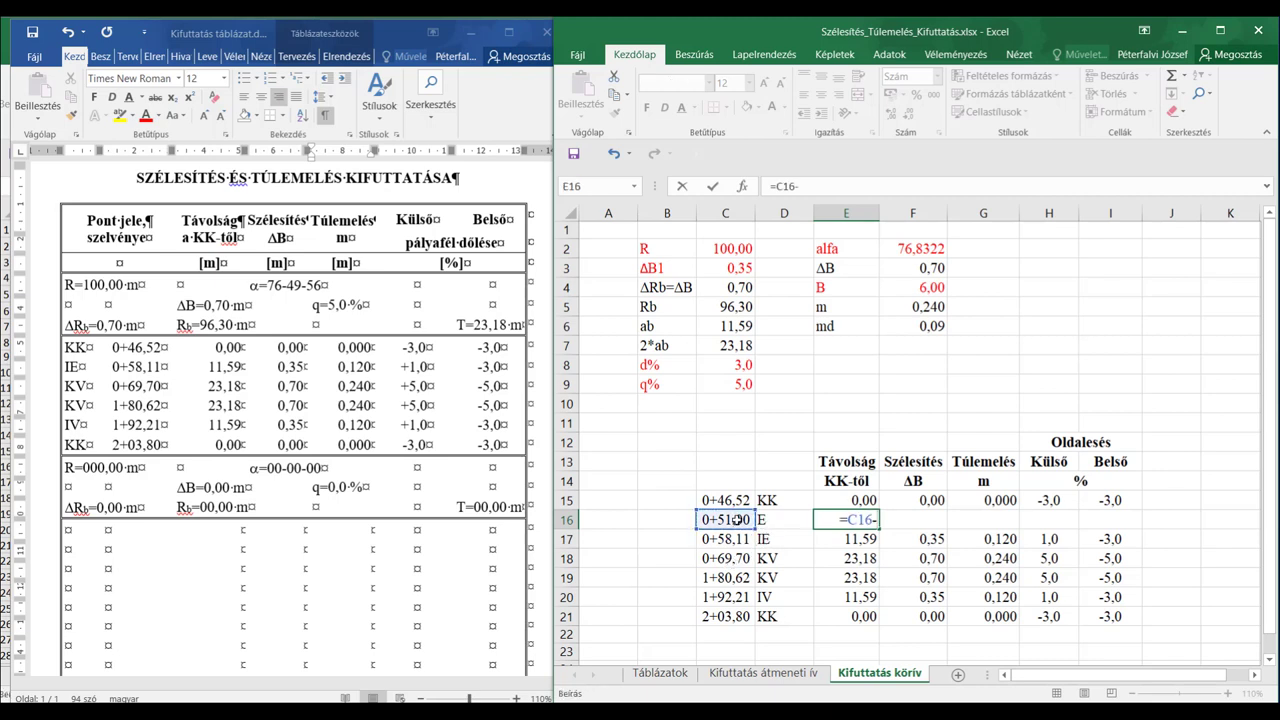
pyautogui.click(730, 495)
pyautogui.press('Return')
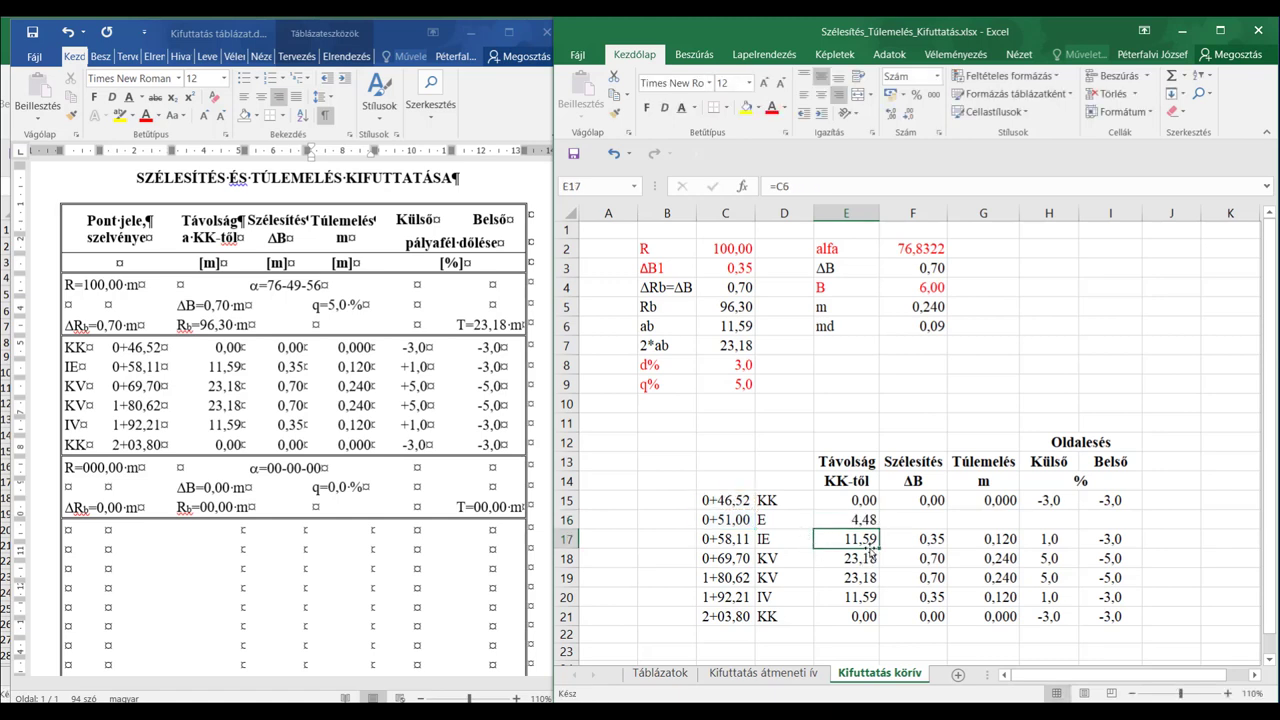
# - Fill point E's Szélesítés, Túlemelés, Külső and Belső cells in row 16 by copying from the adjacent IE row
pyautogui.click(930, 541)
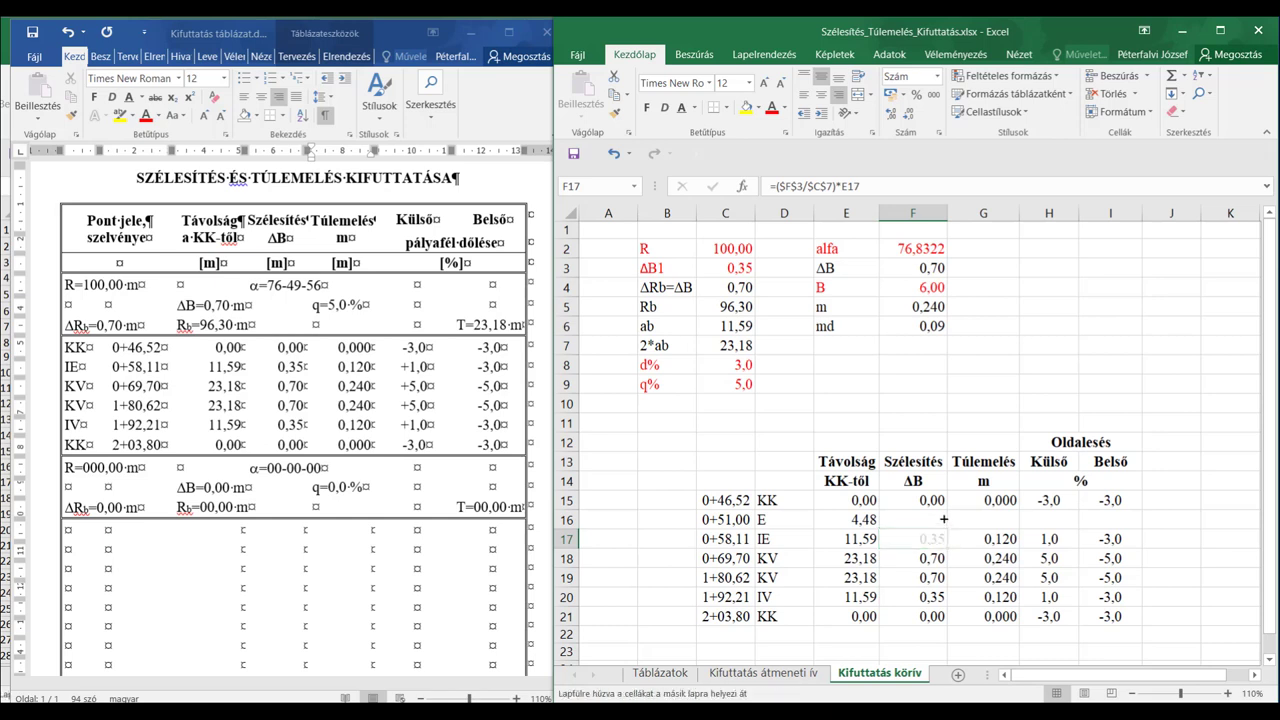
pyautogui.moveTo(947, 548); pyautogui.dragTo(947, 527)
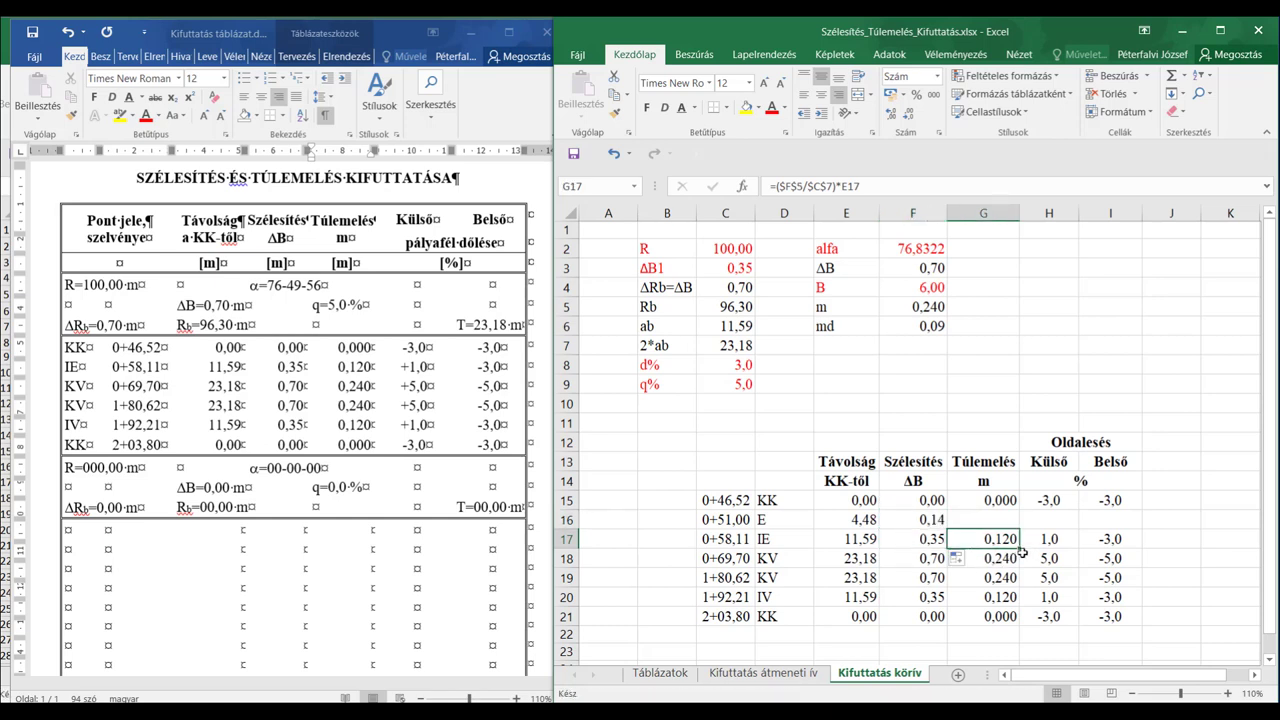
pyautogui.moveTo(1020, 548); pyautogui.dragTo(1021, 527)
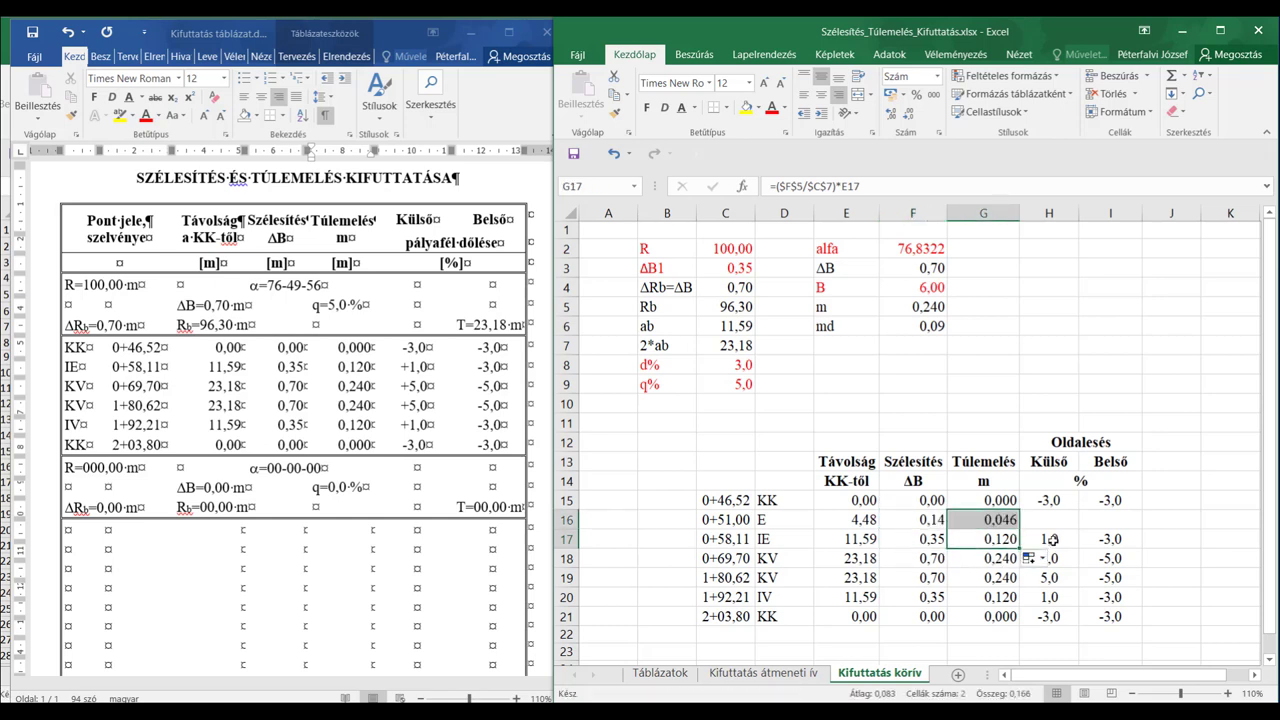
pyautogui.click(1047, 541)
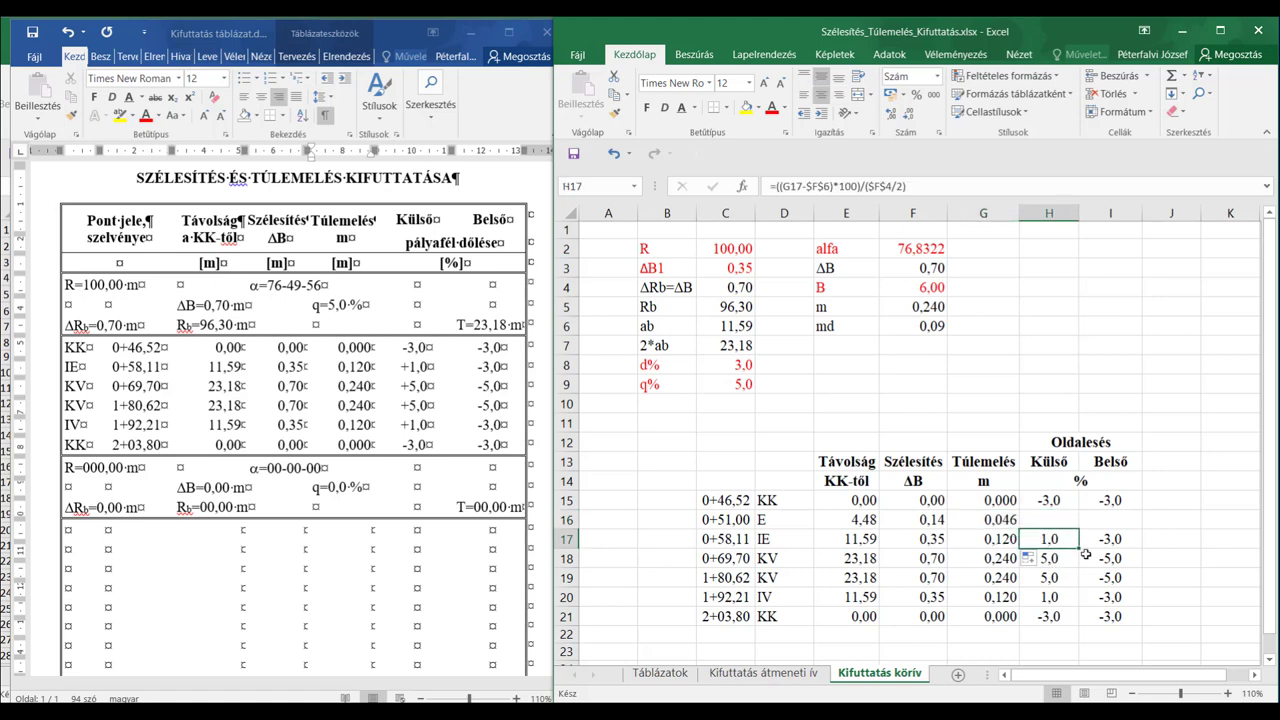
pyautogui.moveTo(1080, 548); pyautogui.dragTo(1078, 521)
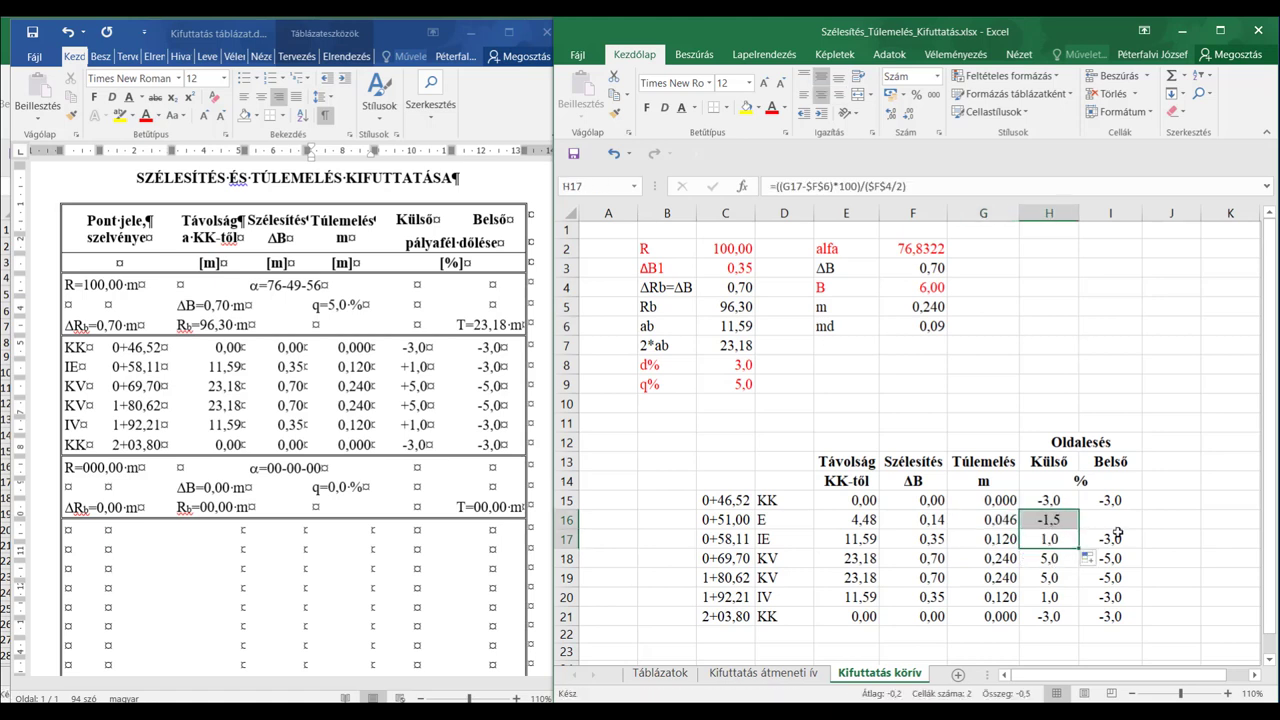
pyautogui.click(1105, 542)
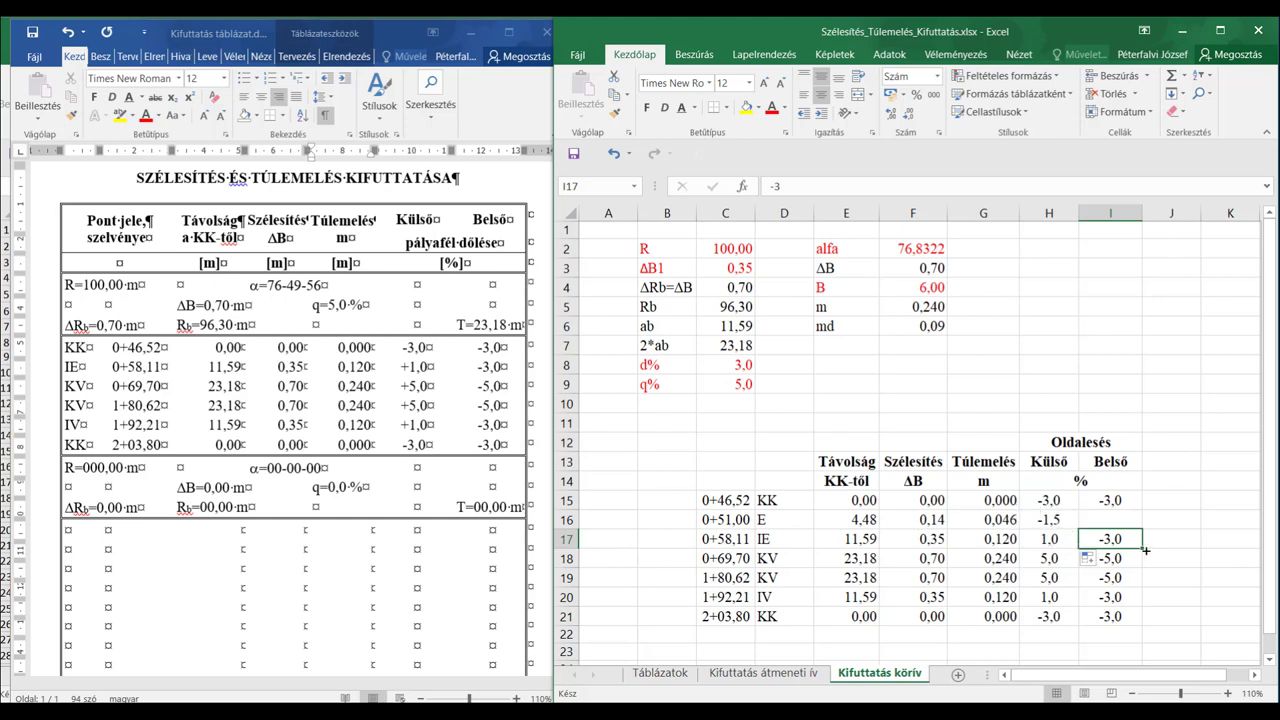
pyautogui.moveTo(1110, 500); pyautogui.dragTo(1142, 532)
pyautogui.click(1162, 579)
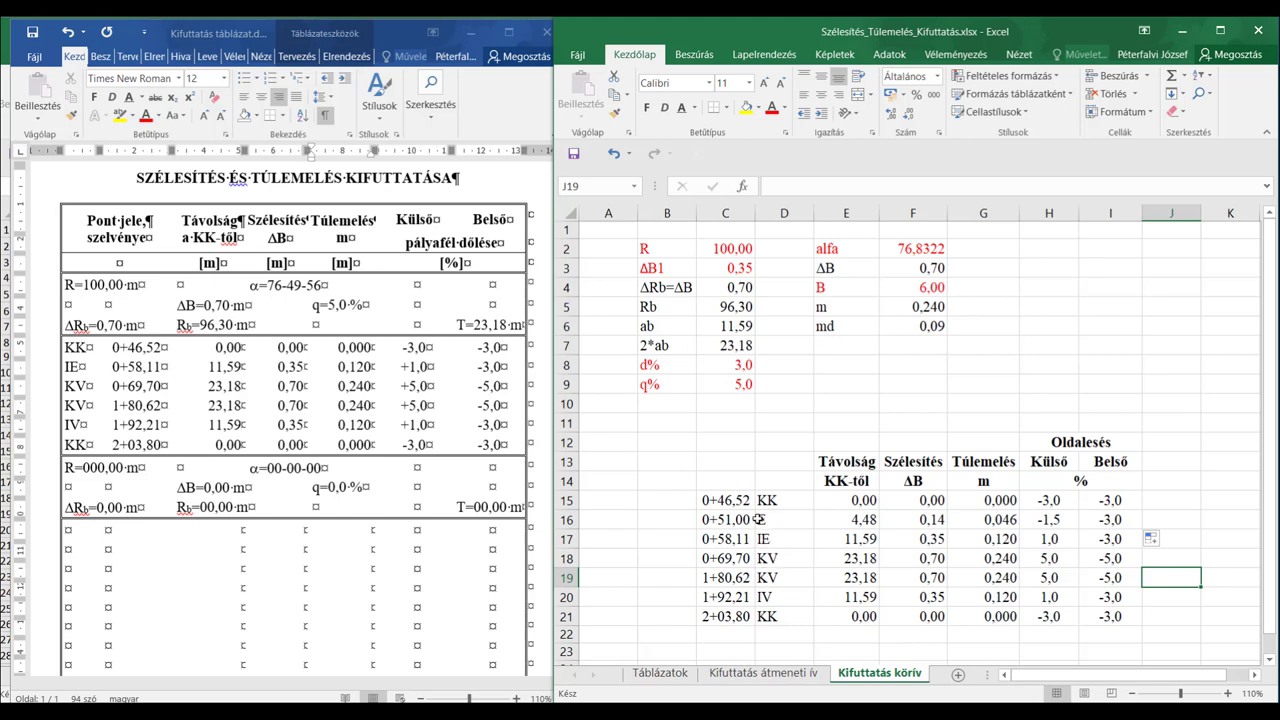
# - Delete the whole row 16 of the additional point E from the run-off table
pyautogui.click(563, 519)
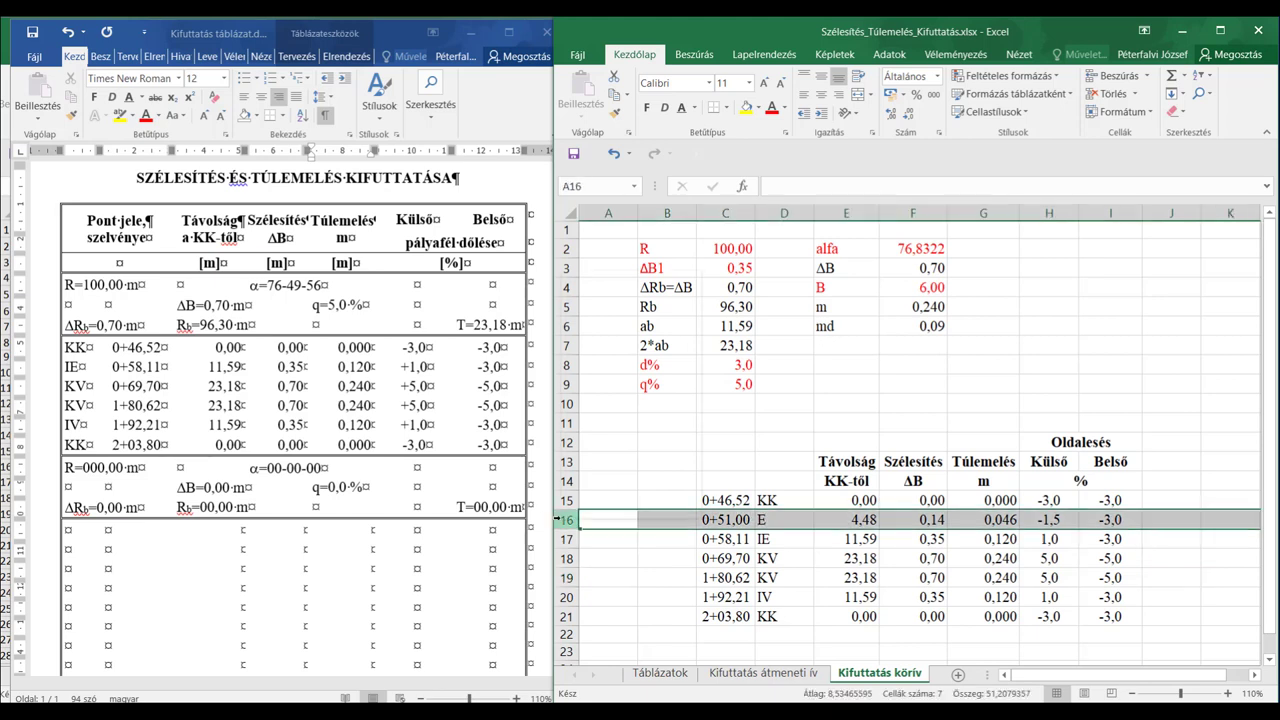
pyautogui.rightClick(563, 519)
pyautogui.click(640, 413)
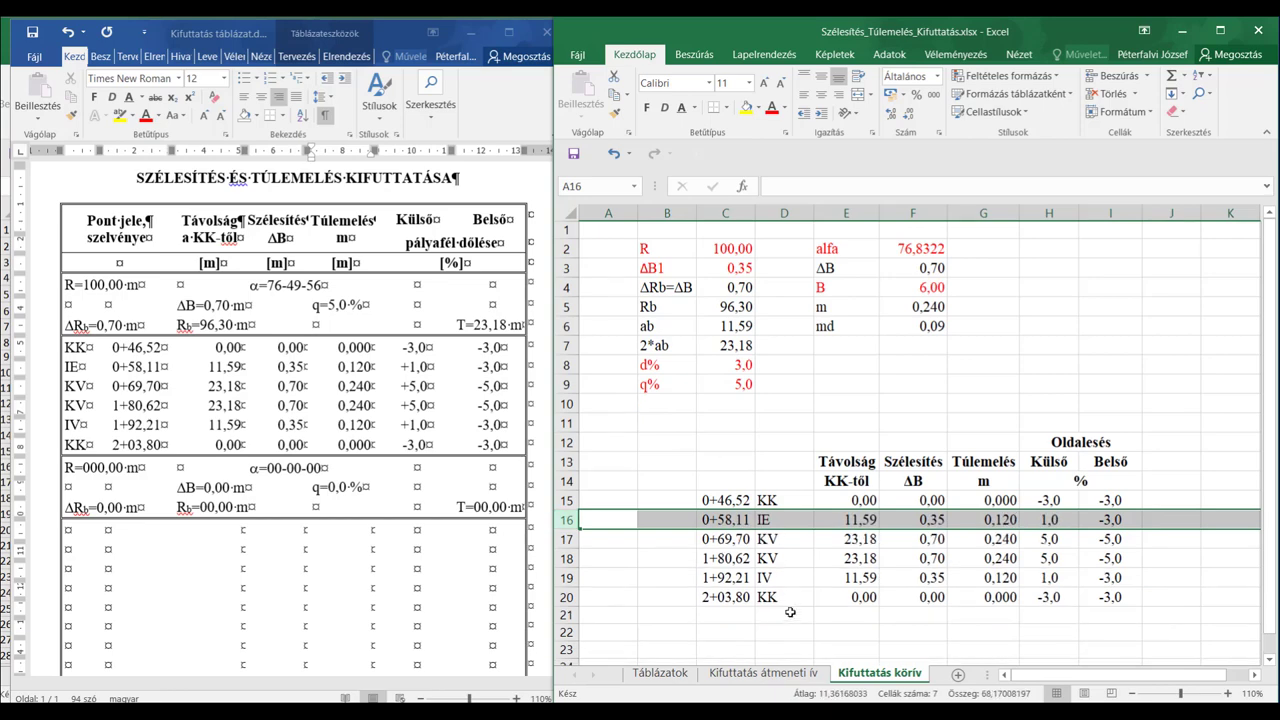
pyautogui.click(784, 615)
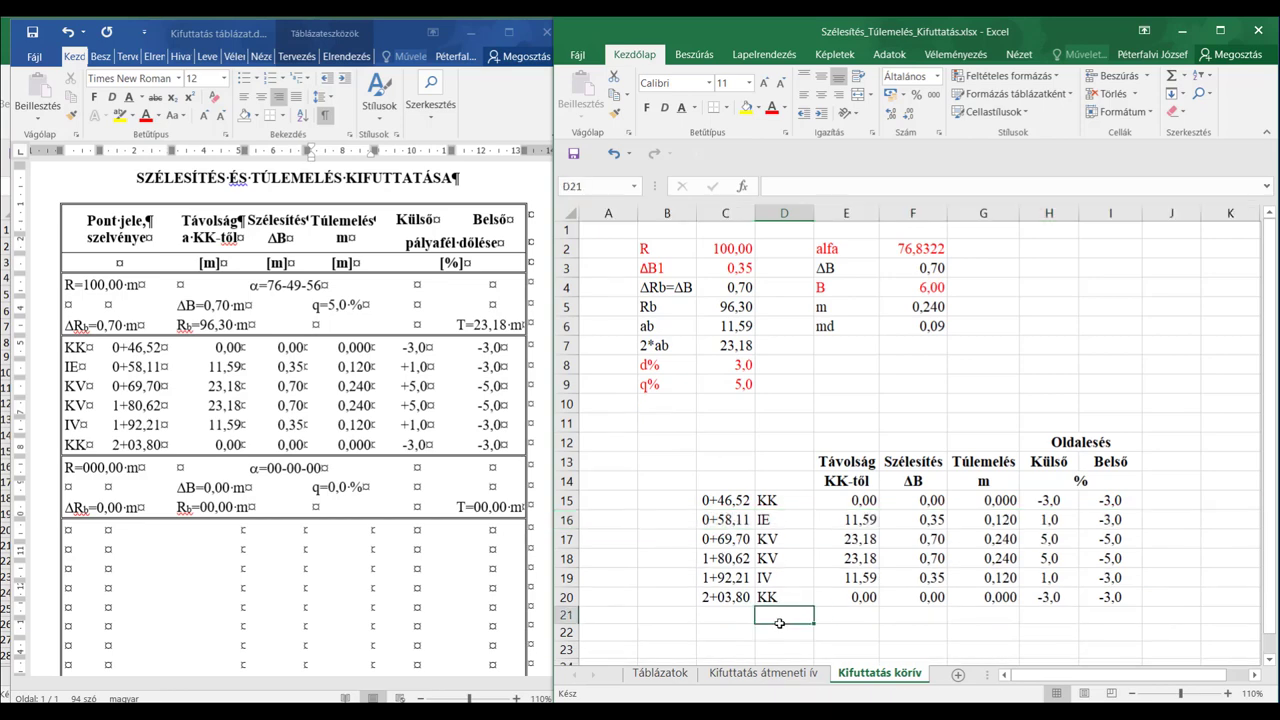
# - Show the widening table by radius and central angle on the Táblázatok sheet and find the rows around a 35 m radius
pyautogui.click(657, 673)
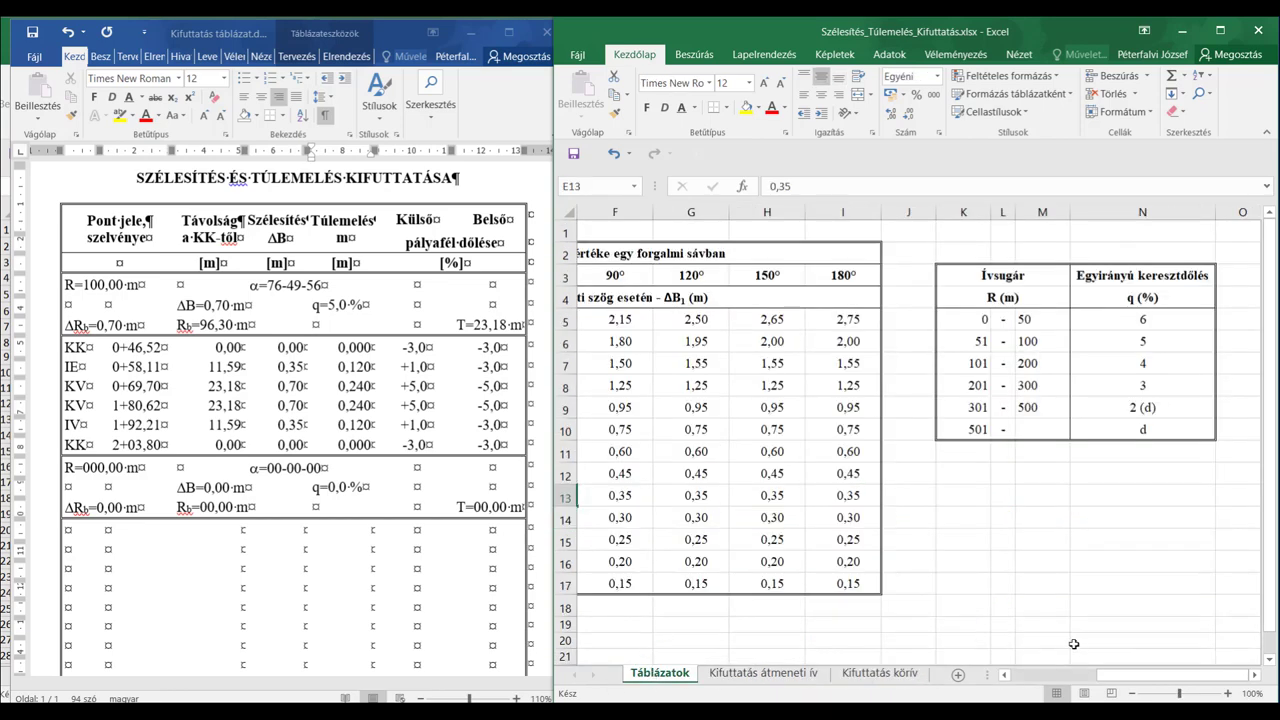
pyautogui.moveTo(1100, 686); pyautogui.dragTo(1015, 683)
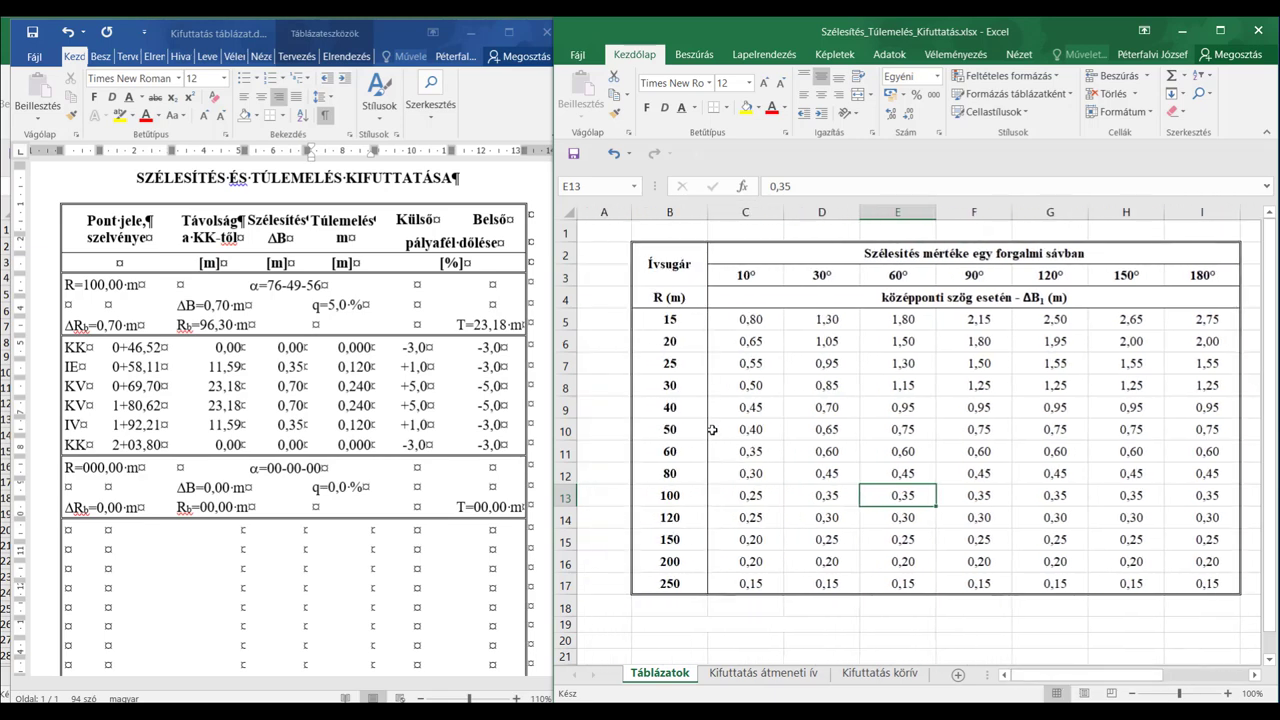
pyautogui.click(676, 426)
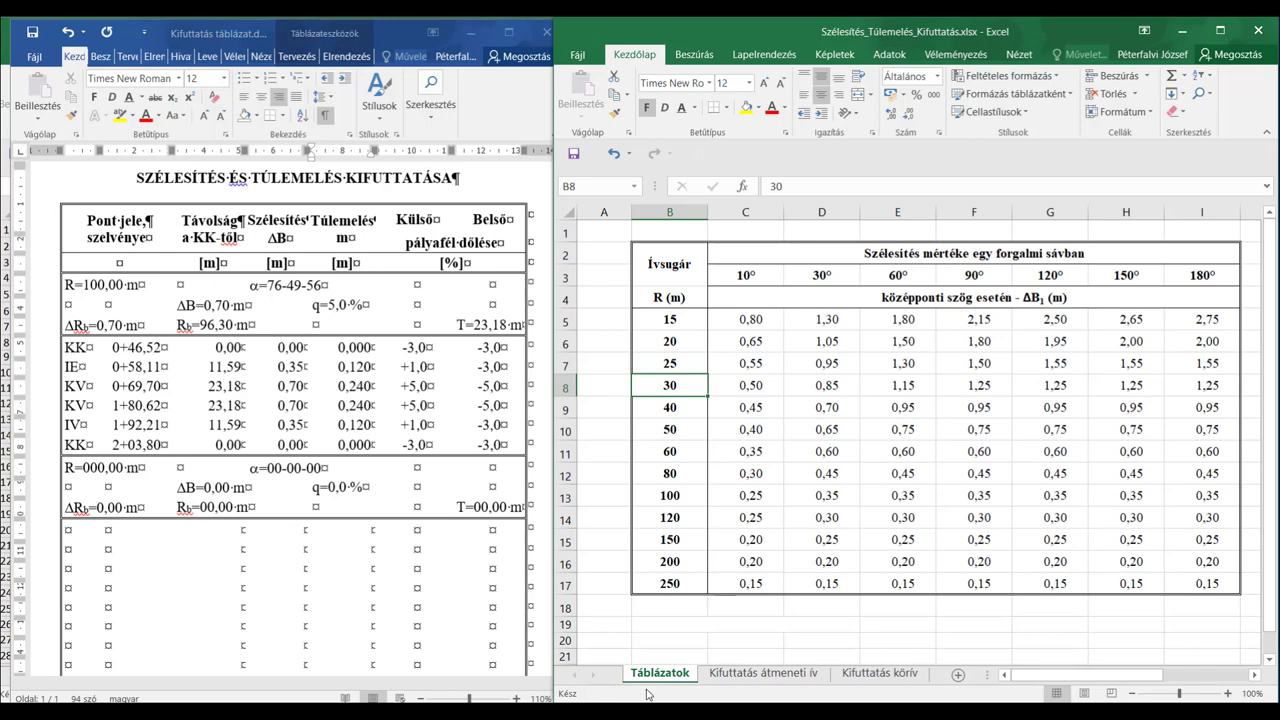
# - Switch to the Interpolálás.xlsx workbook and enter 35 for R and 77,6381 for alfa
pyautogui.moveTo(545, 712)
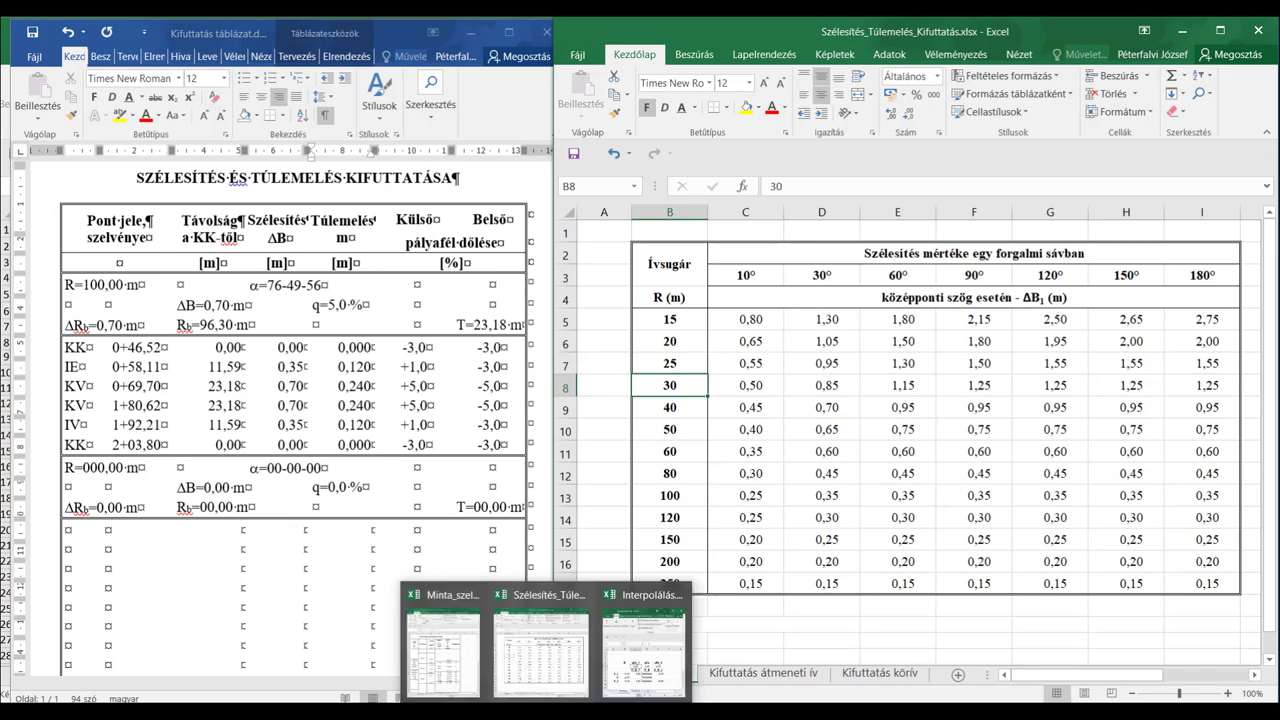
pyautogui.click(643, 645)
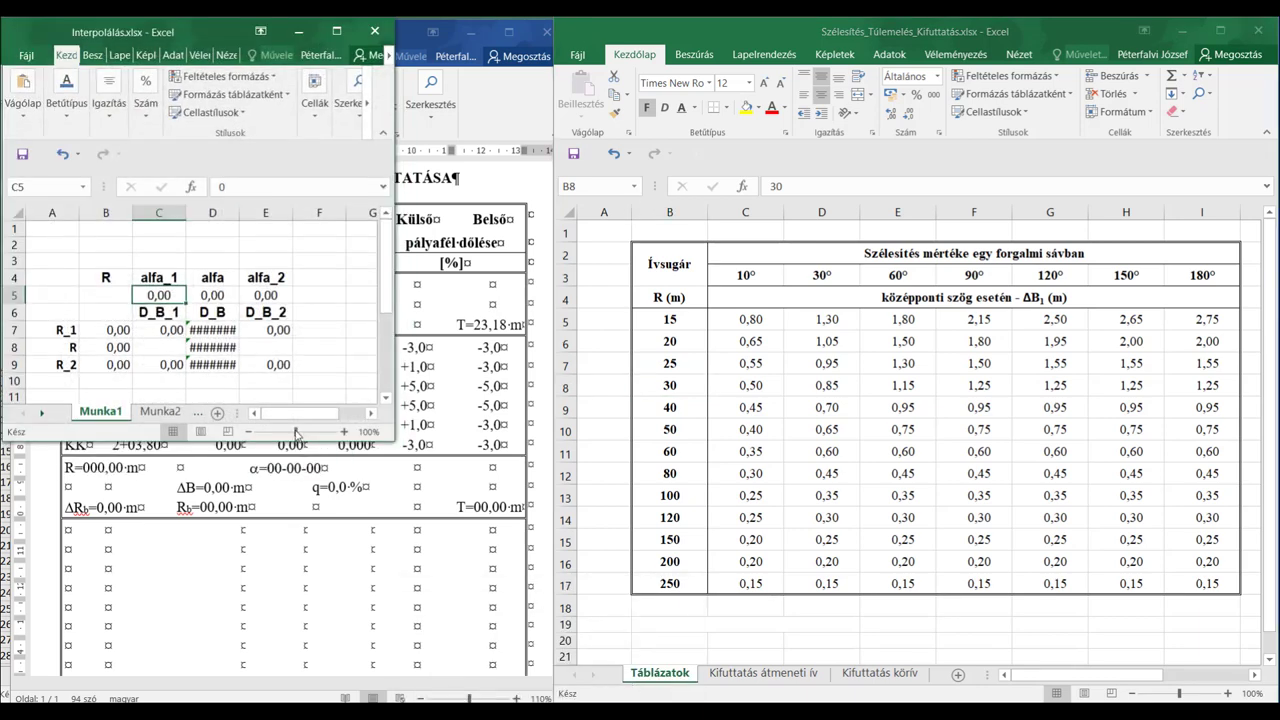
pyautogui.click(120, 347)
pyautogui.write('35')
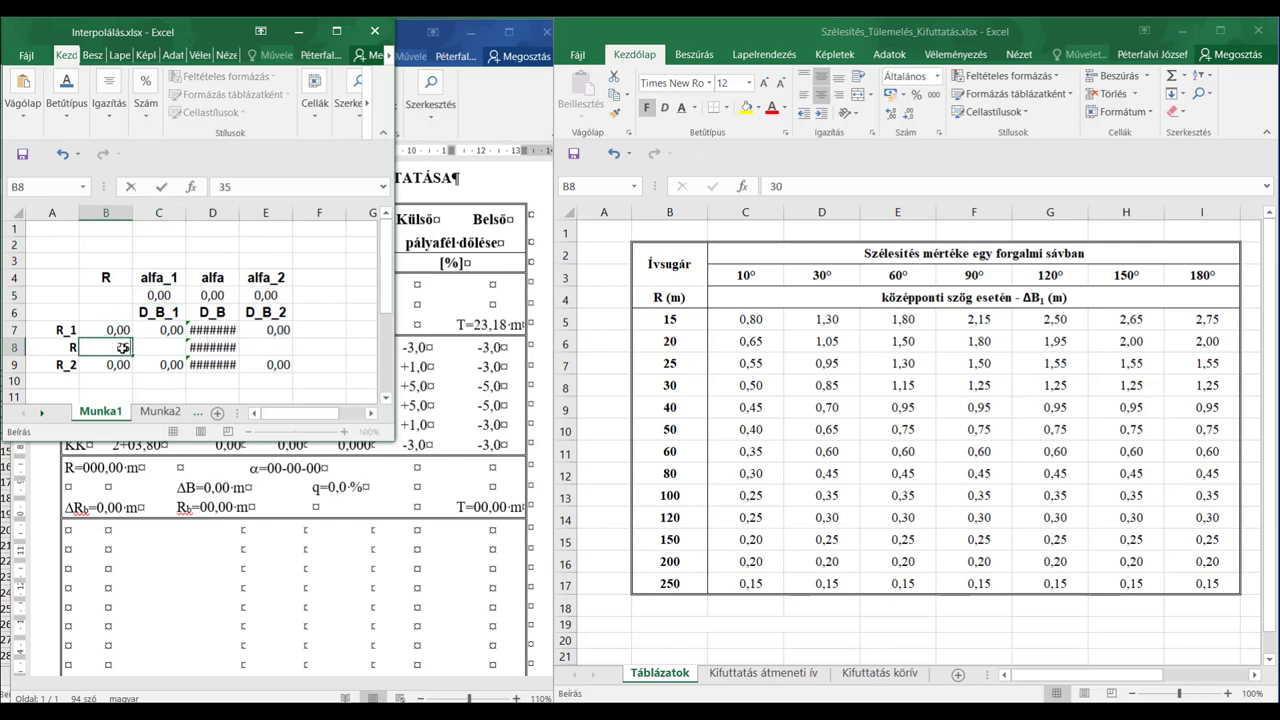
pyautogui.press('Return')
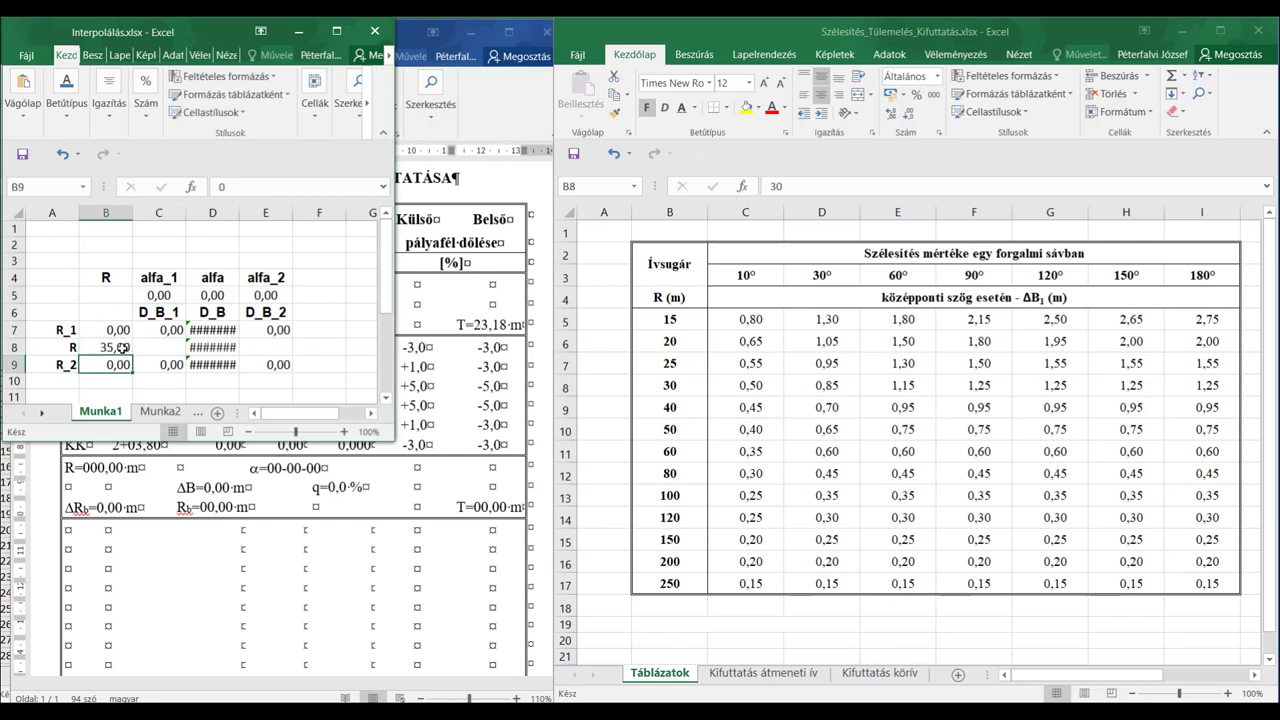
pyautogui.click(213, 295)
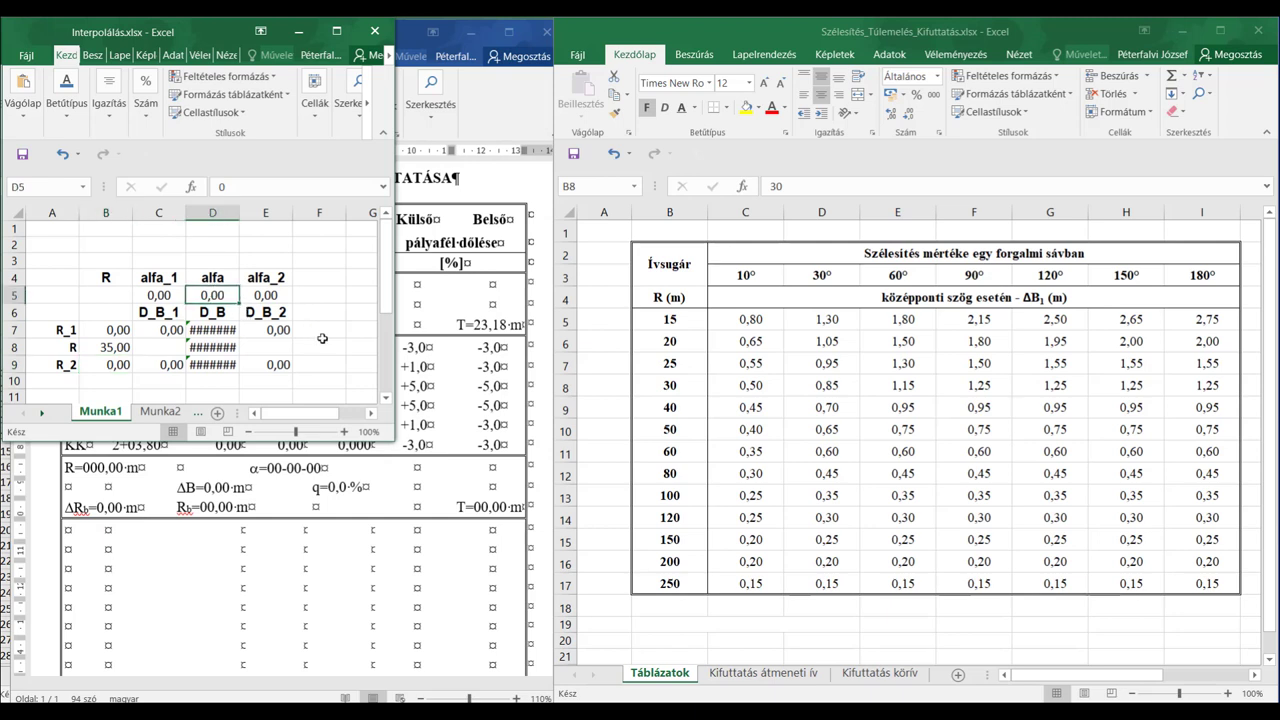
pyautogui.write('7')
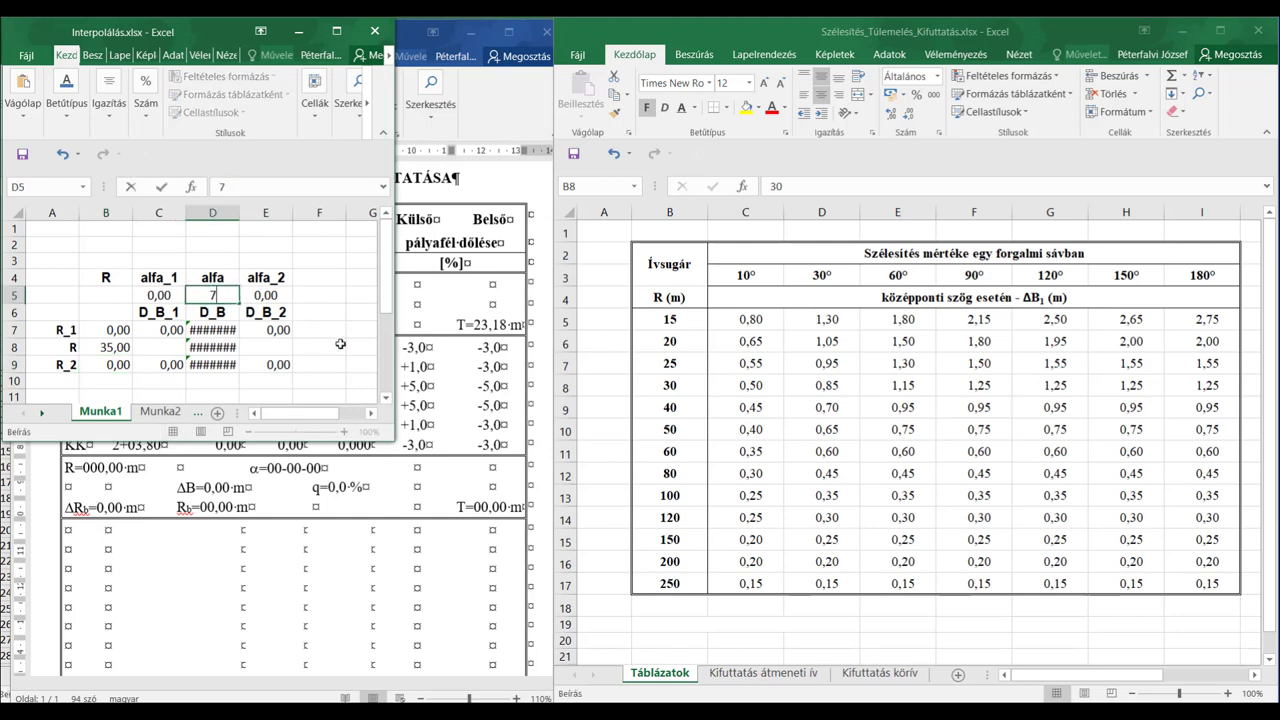
pyautogui.write('7,6381')
pyautogui.press('Return')
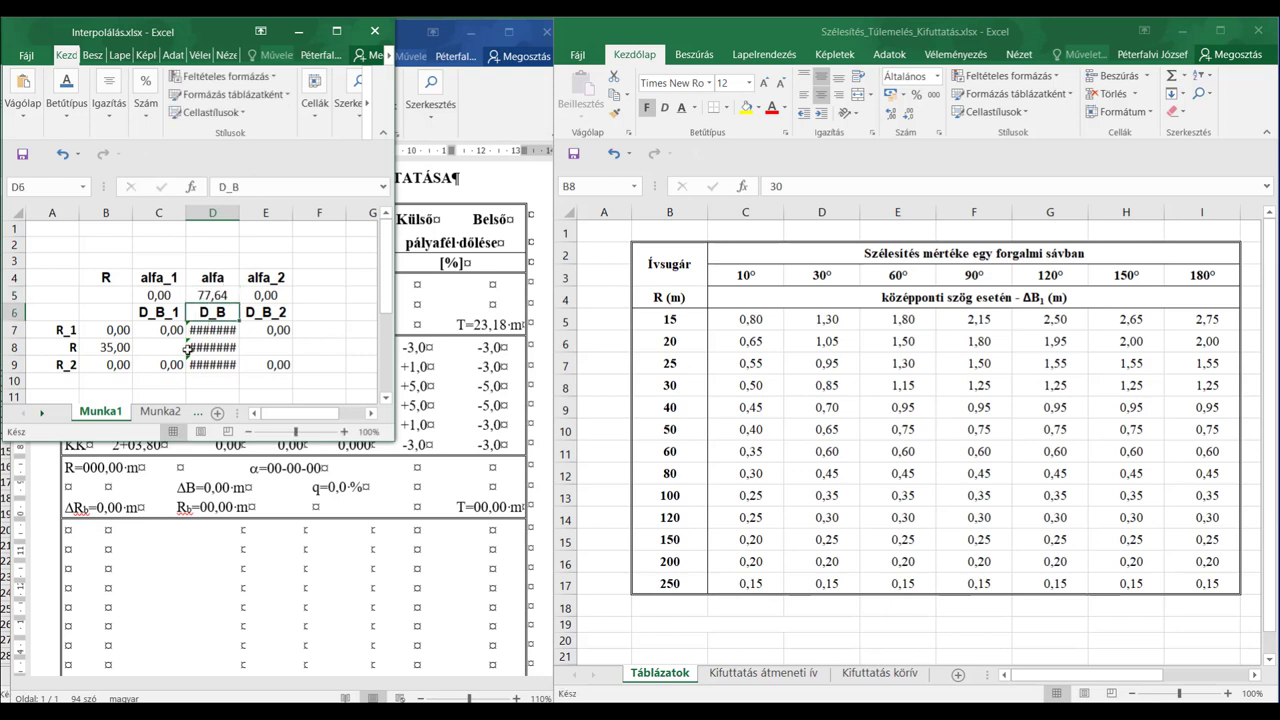
# - Enter the bounding radii from the widening table: 30 for R_1 and 40 for R_2
pyautogui.click(118, 330)
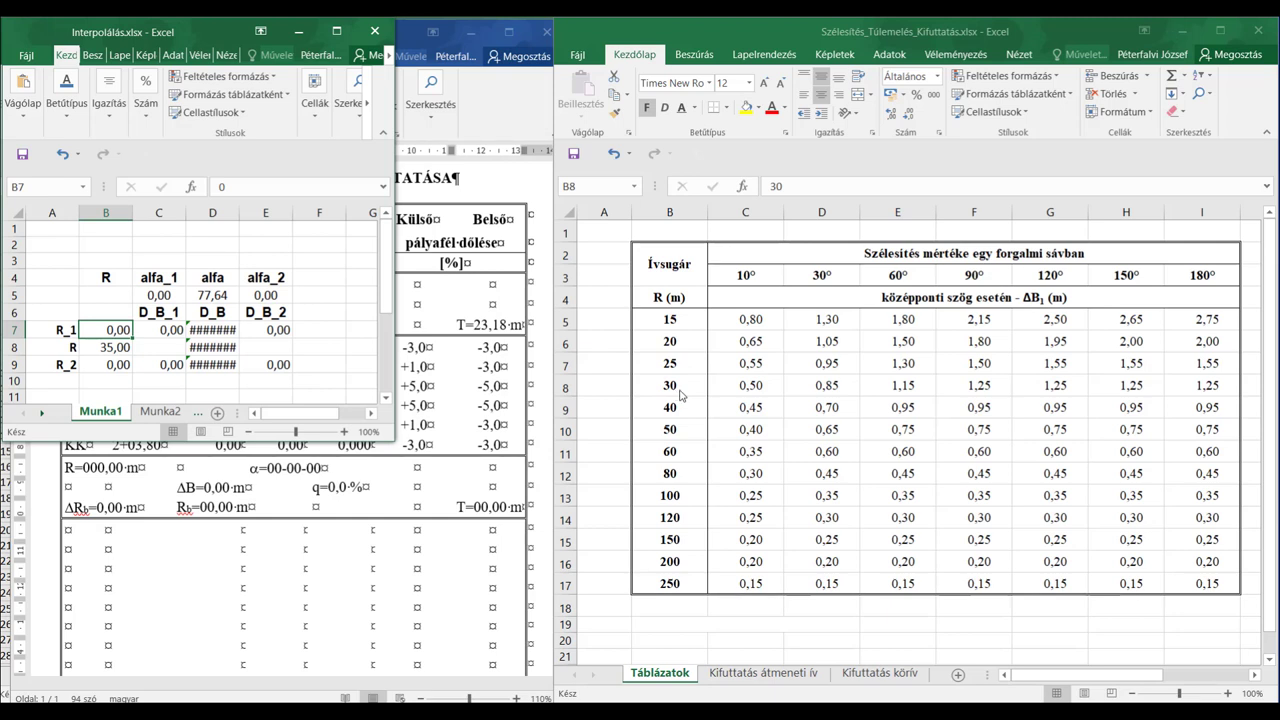
pyautogui.write('30')
pyautogui.press('Return')
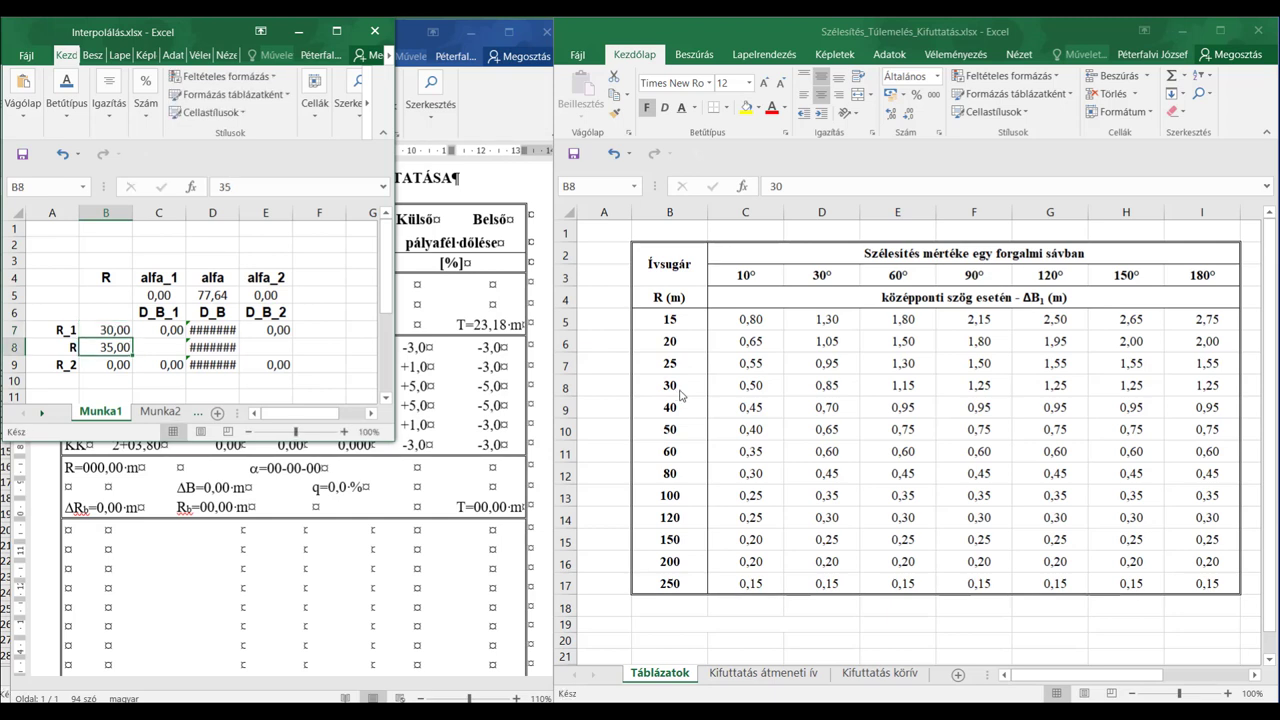
pyautogui.press('Return')
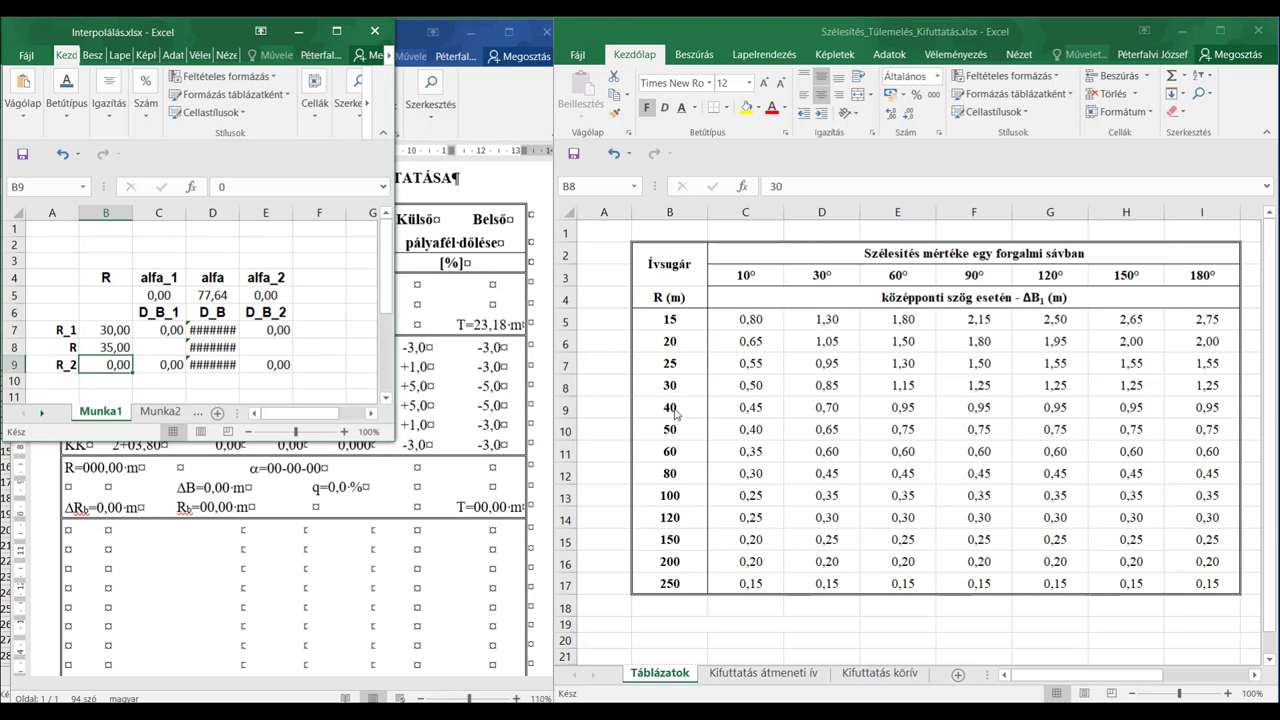
pyautogui.write('40')
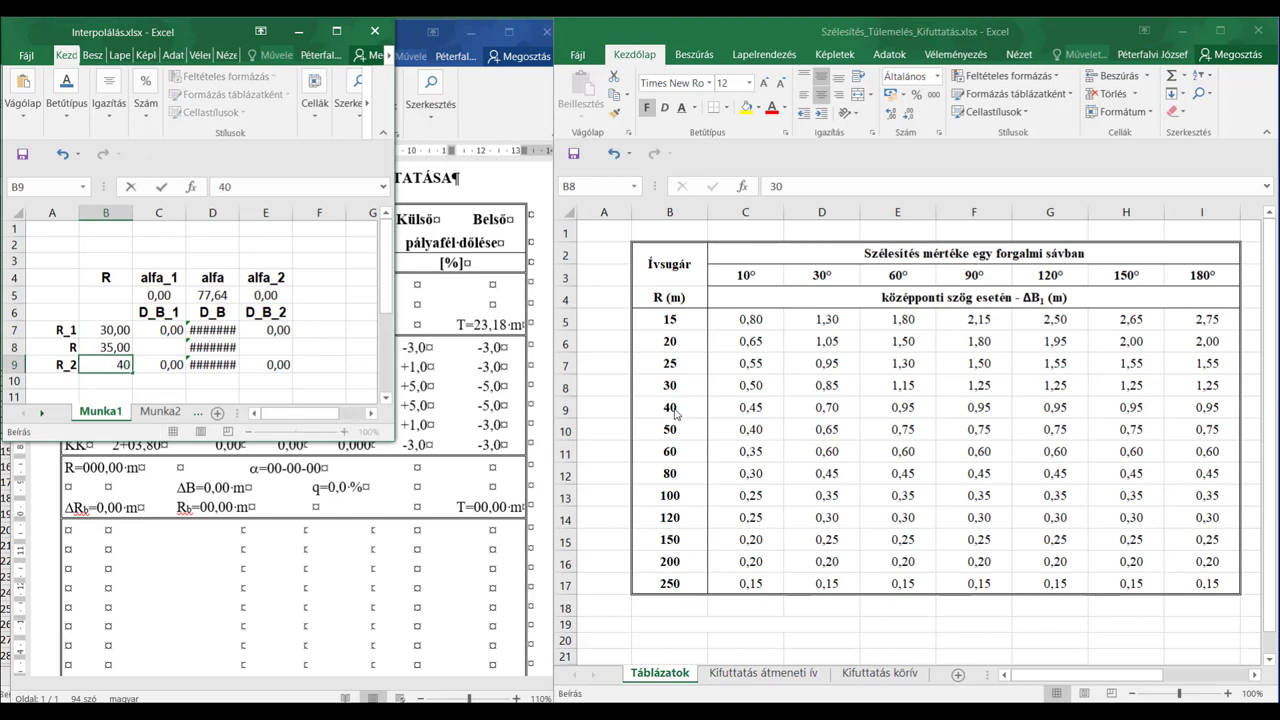
pyautogui.press('Return')
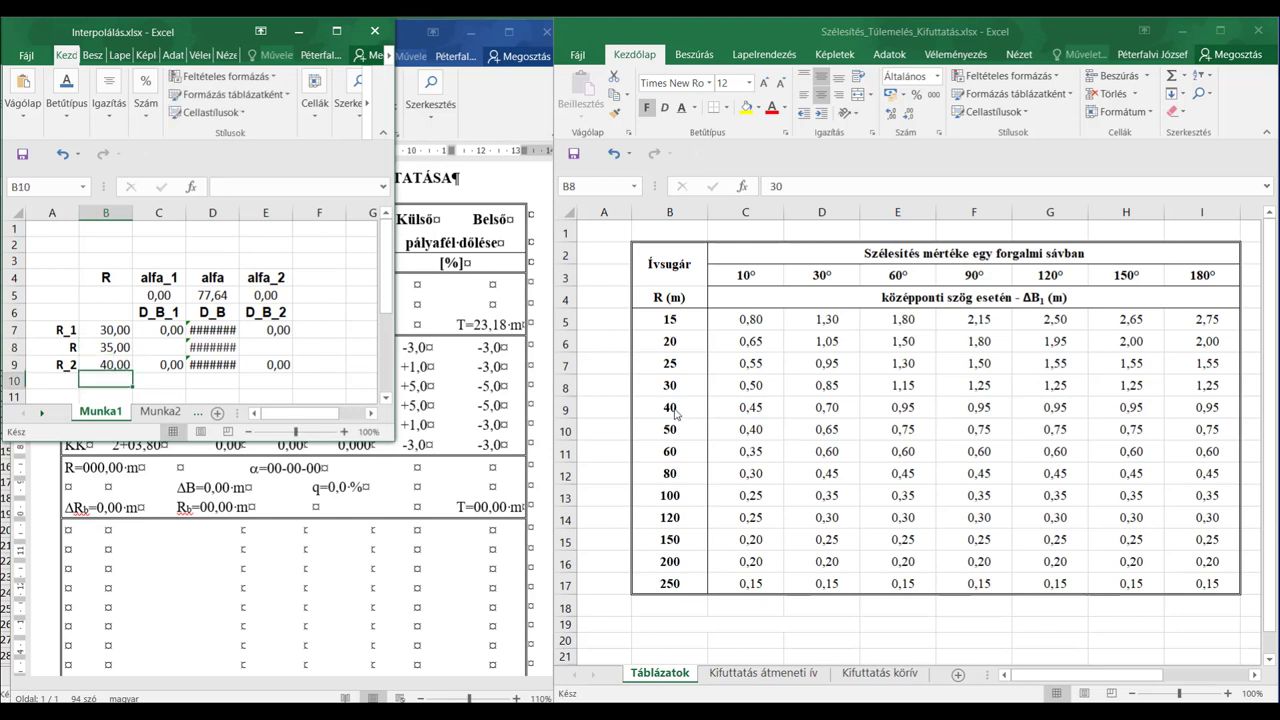
# - Enter the bounding central angles: 60 for alfa_1 and 90 for alfa_2
pyautogui.click(151, 298)
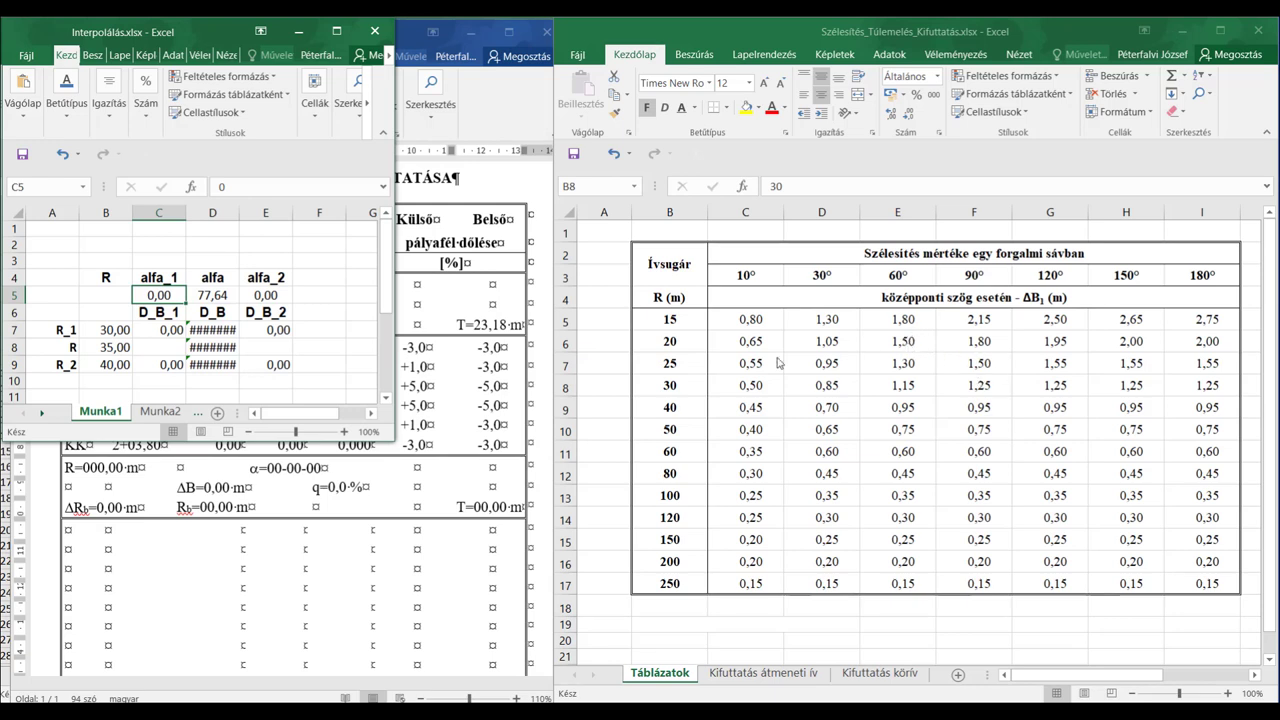
pyautogui.write('60')
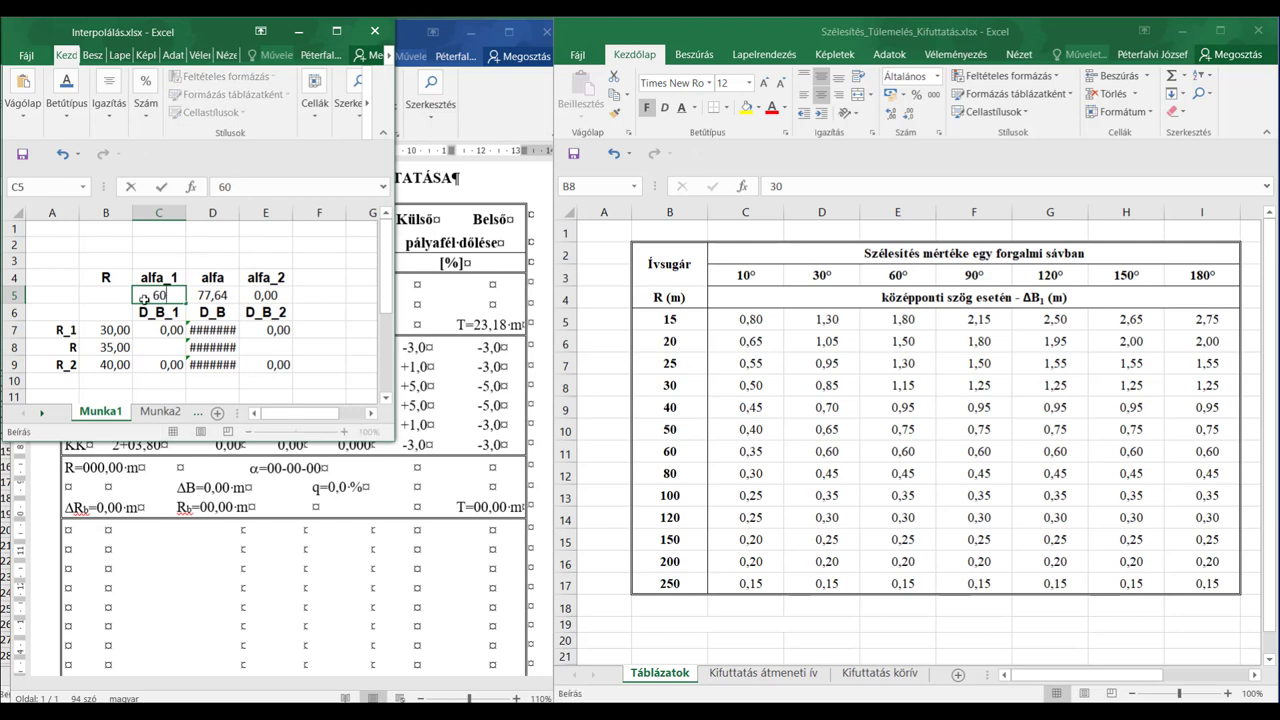
pyautogui.press('Return')
pyautogui.press('Right')
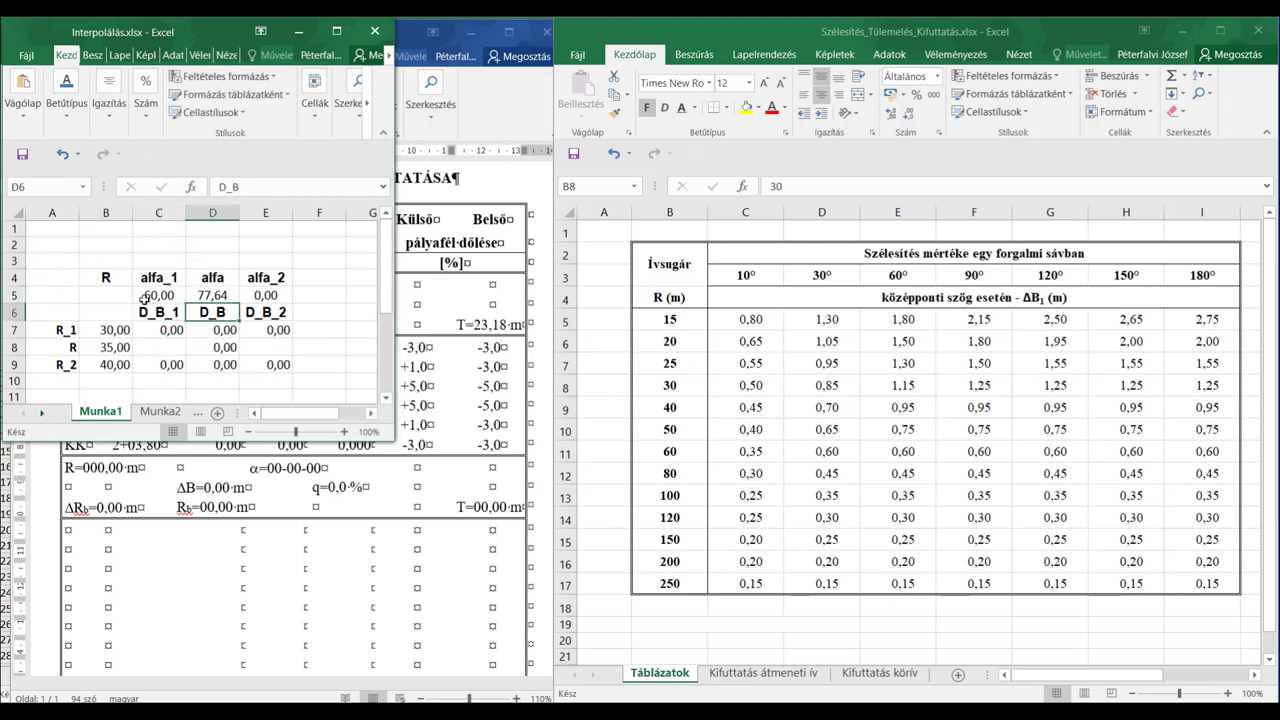
pyautogui.press('Up')
pyautogui.press('Right')
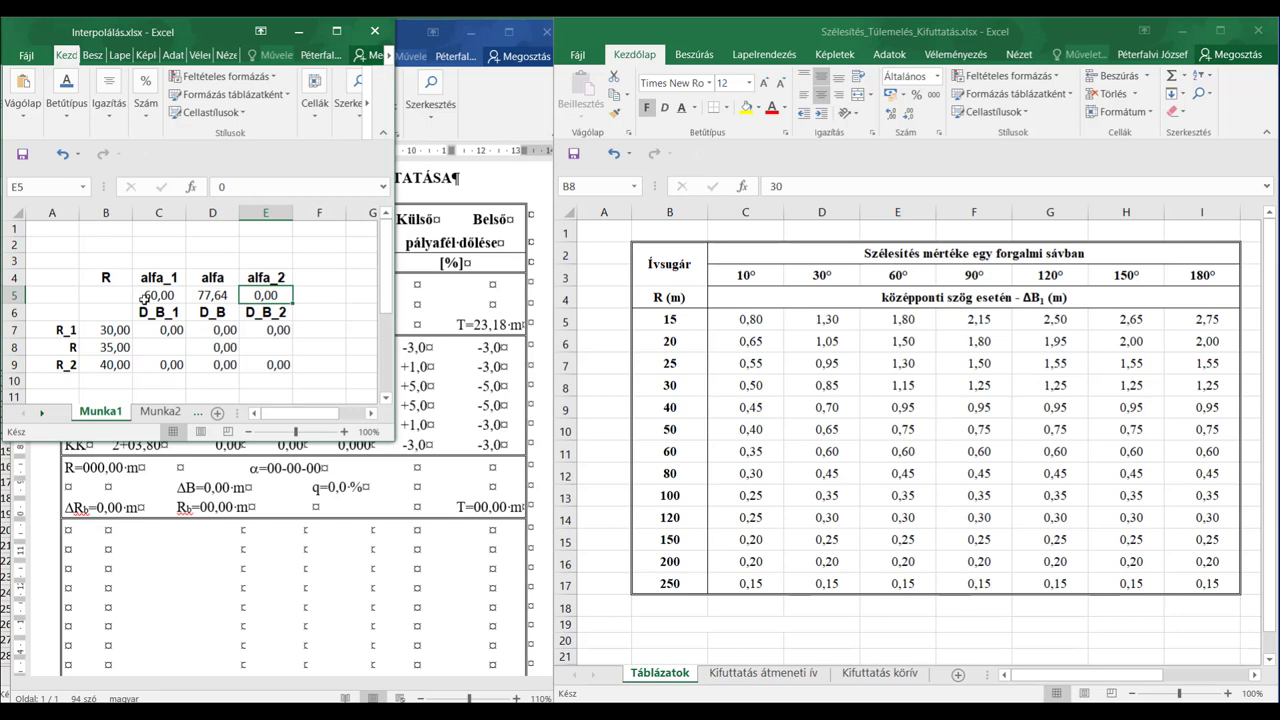
pyautogui.write('90')
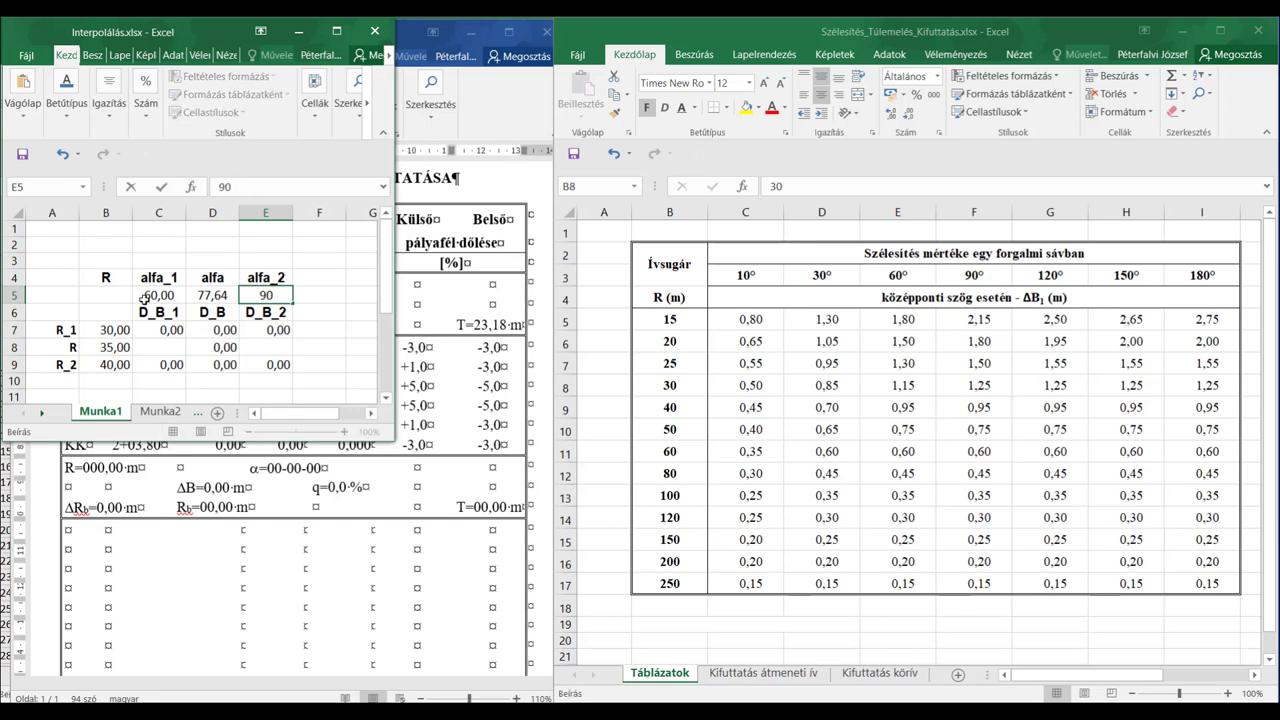
pyautogui.click(320, 333)
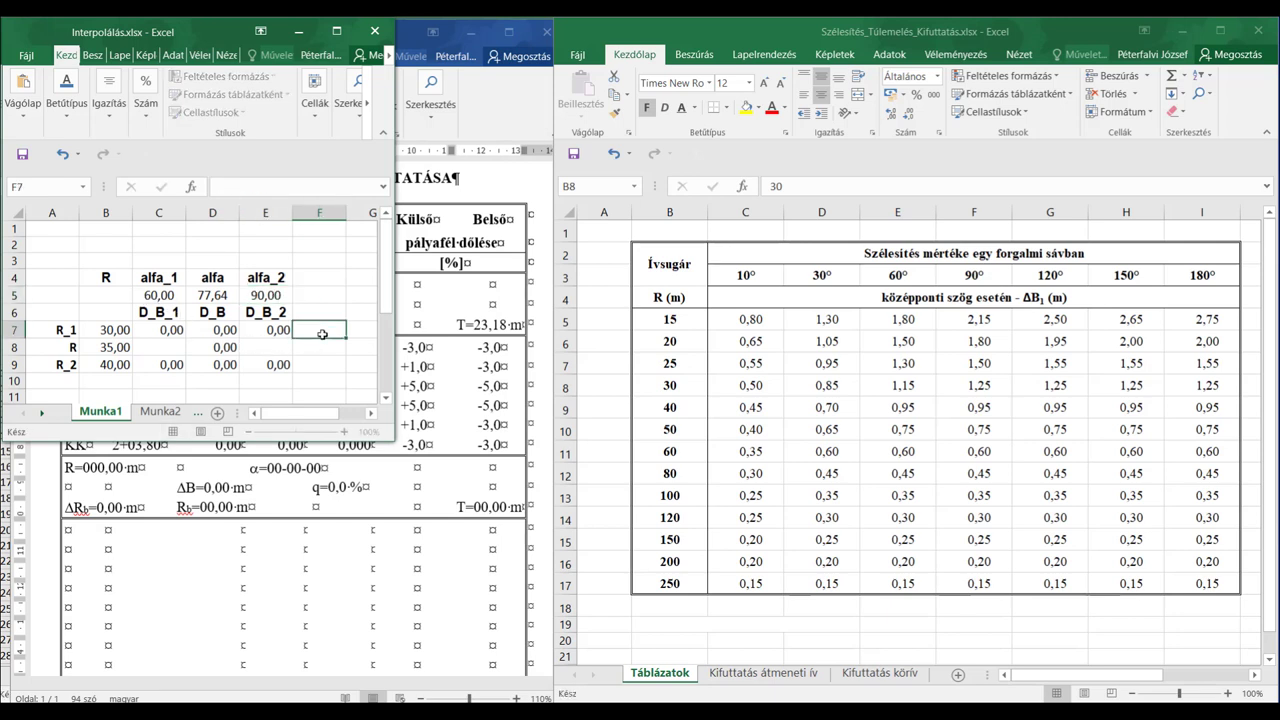
# - Fill the R_1 row with the 30 m radius widenings: 1,15 for D_B_1 and 1,25 for D_B_2
pyautogui.click(170, 332)
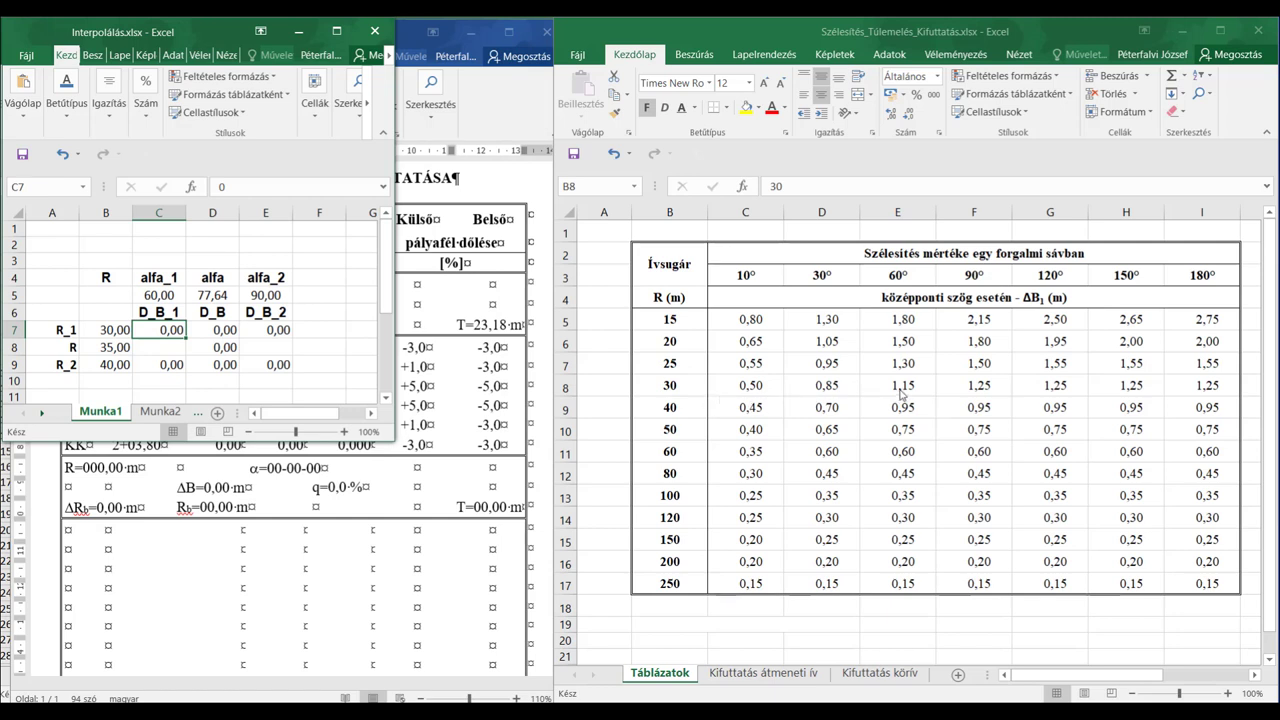
pyautogui.write('1,1')
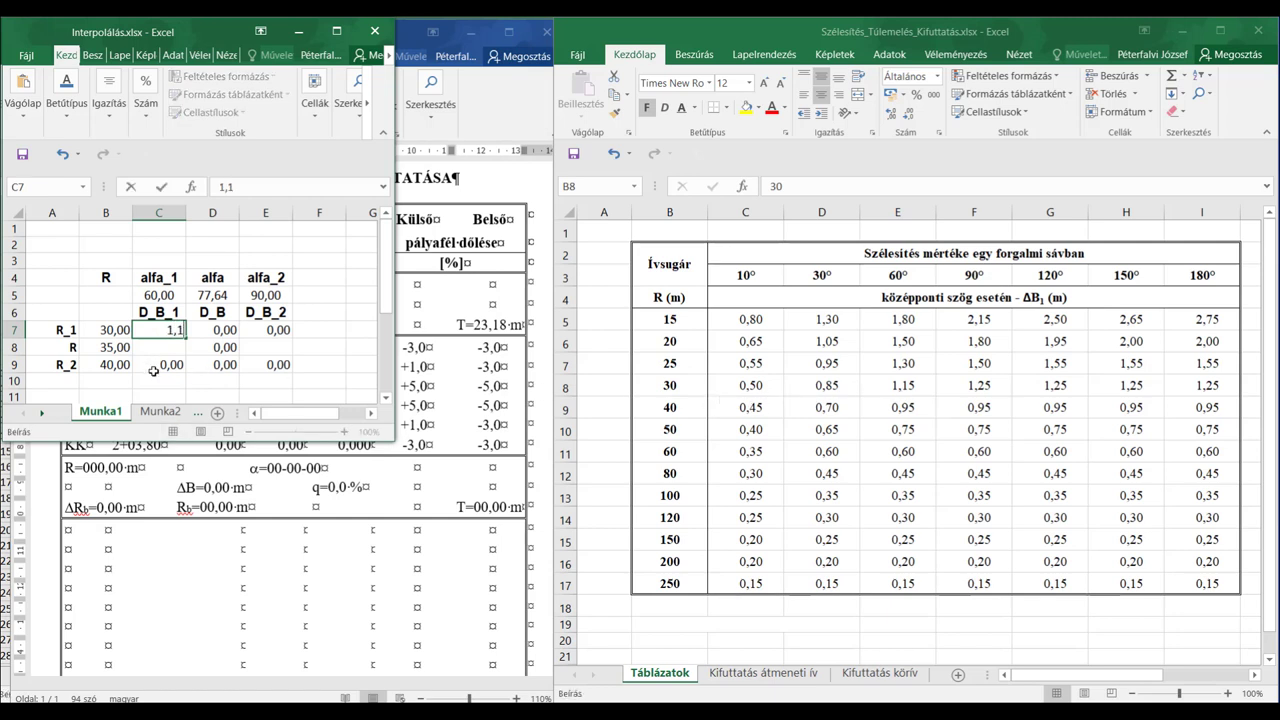
pyautogui.write('5')
pyautogui.click(272, 330)
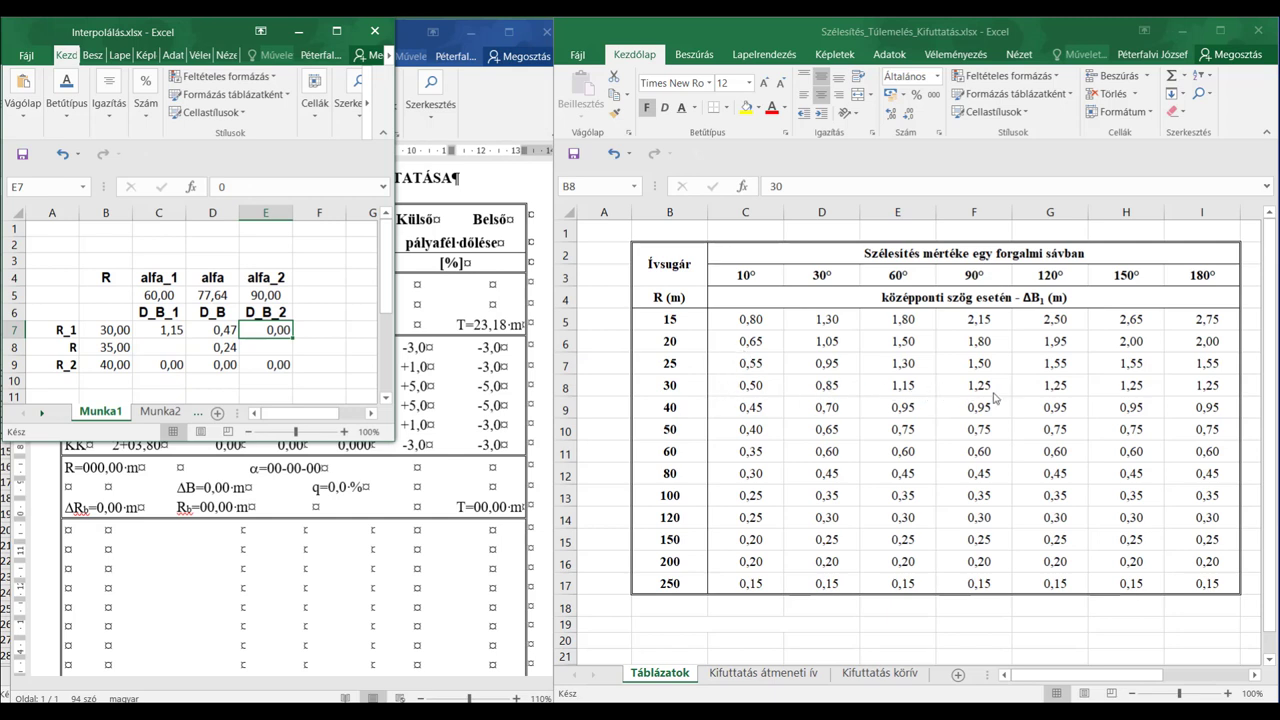
pyautogui.write('1,25')
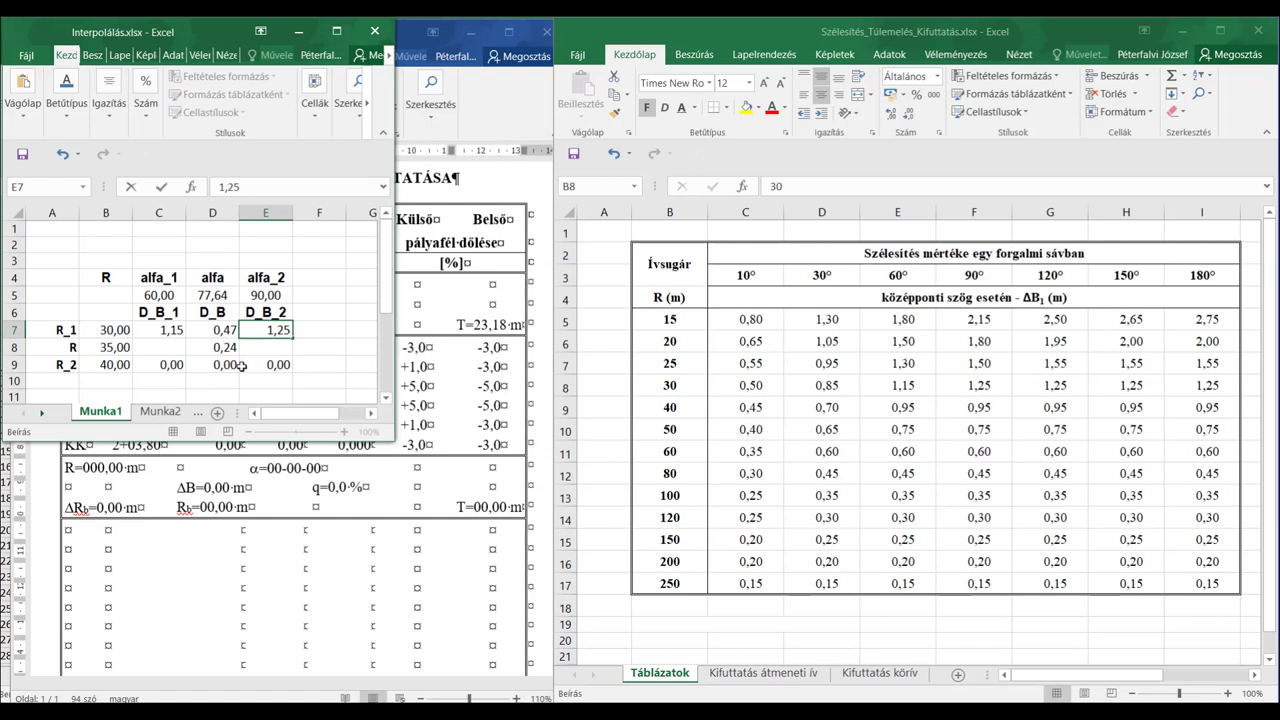
pyautogui.press('Return')
# - Fill the R_2 row with the 40 m radius widenings: 0,95 for both D_B_1 and D_B_2
pyautogui.click(170, 366)
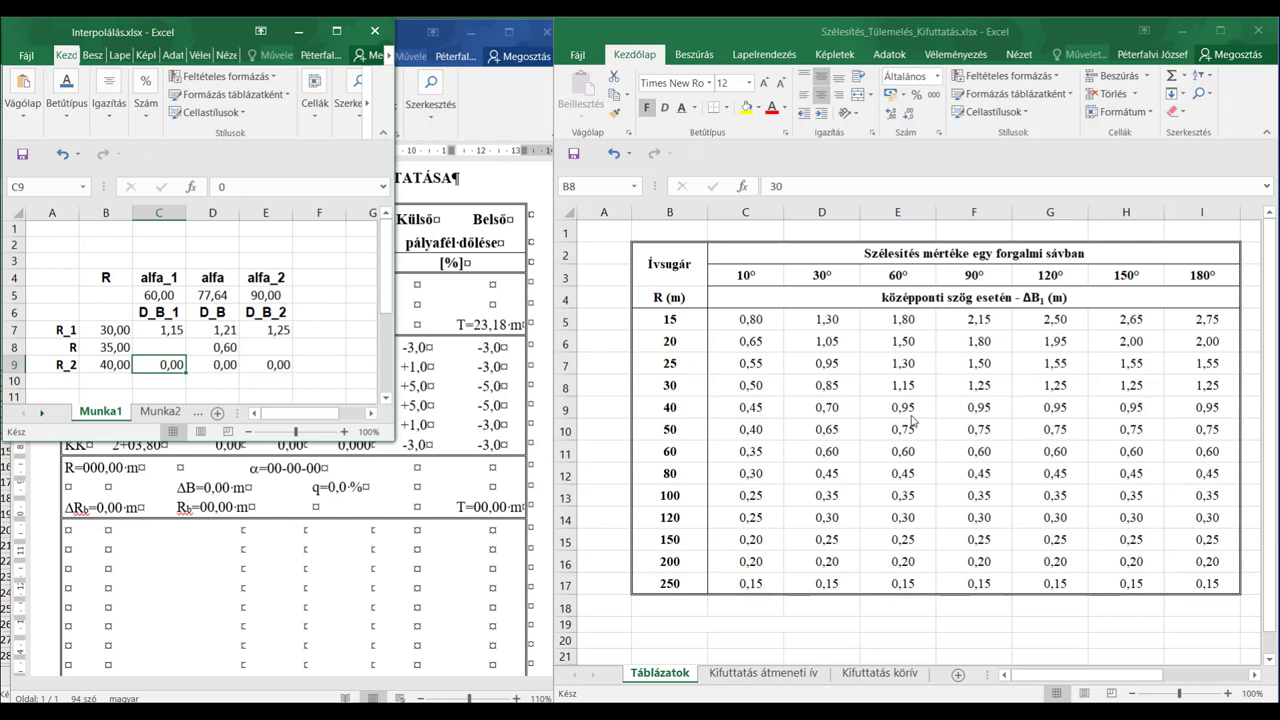
pyautogui.write('0,98')
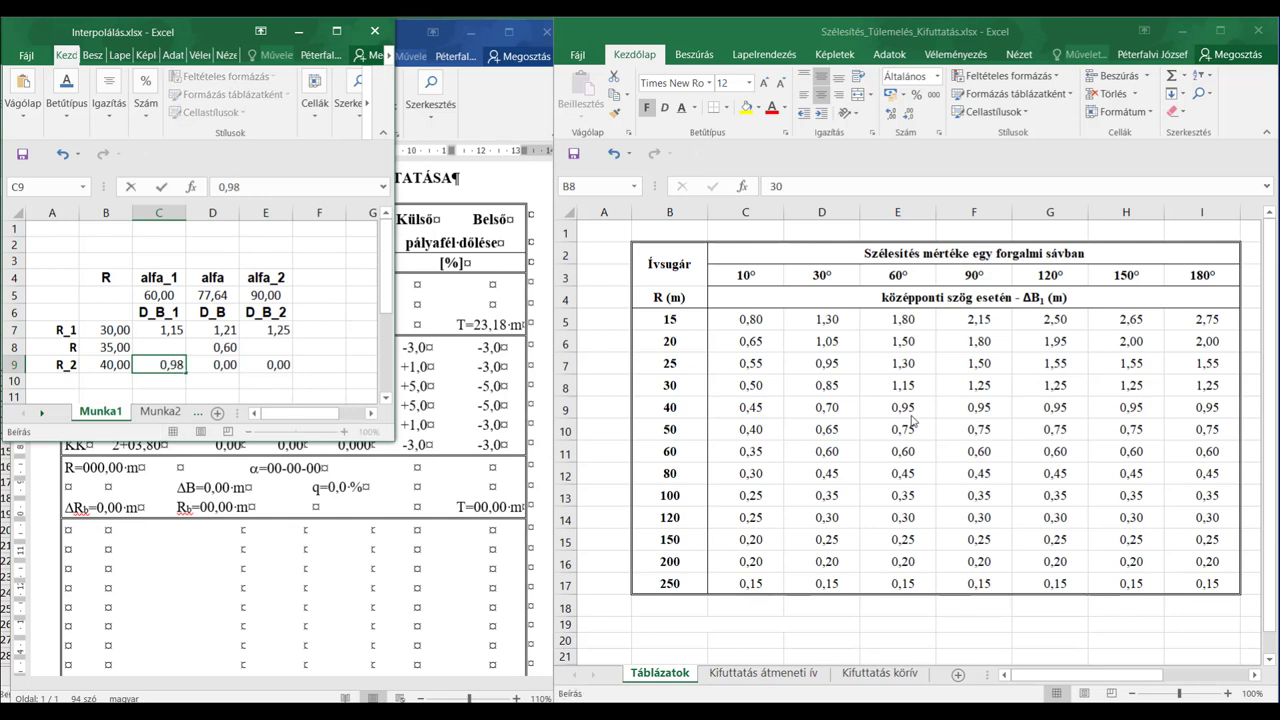
pyautogui.press('BackSpace')
pyautogui.write('5')
pyautogui.press('Tab')
pyautogui.press('Tab')
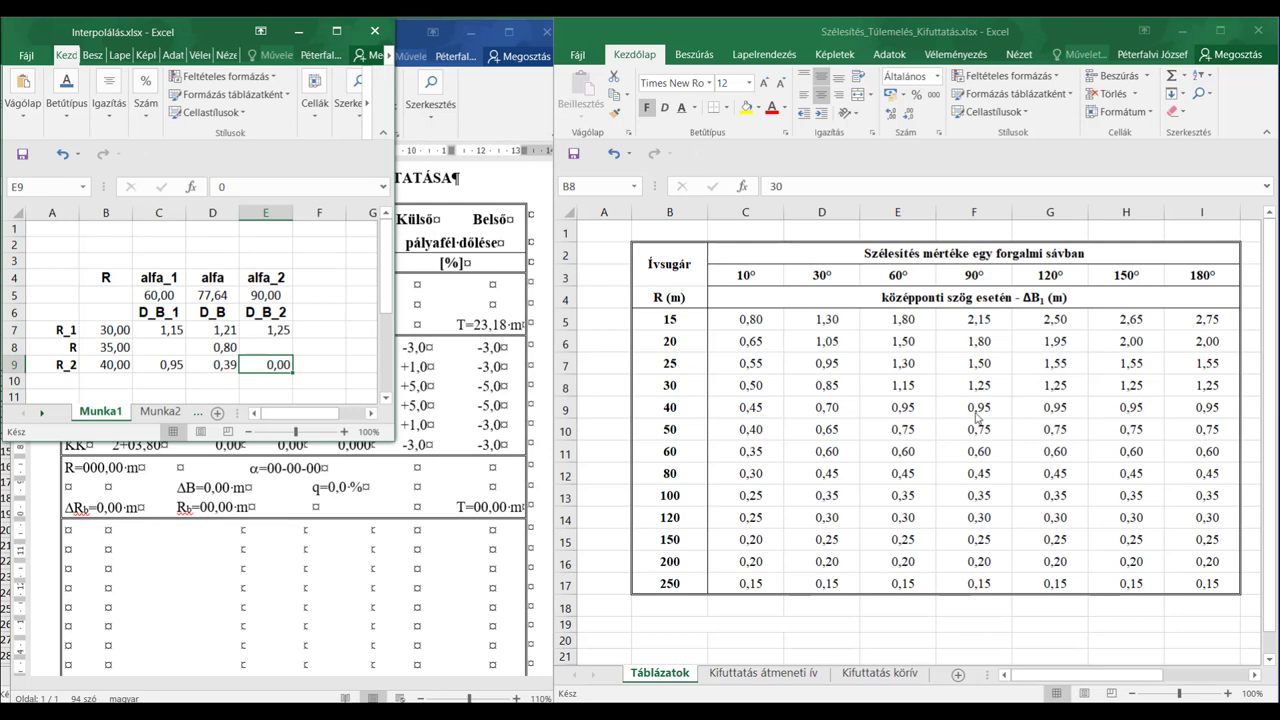
pyautogui.write('0,95')
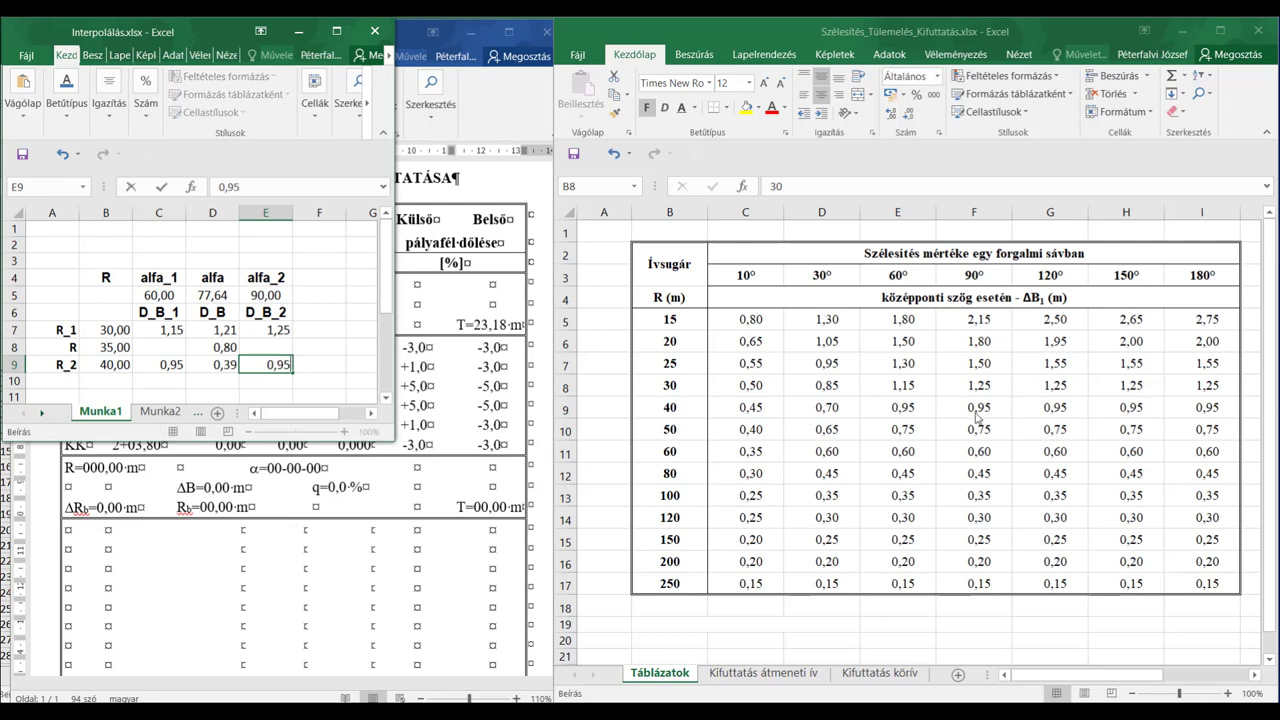
pyautogui.press('Return')
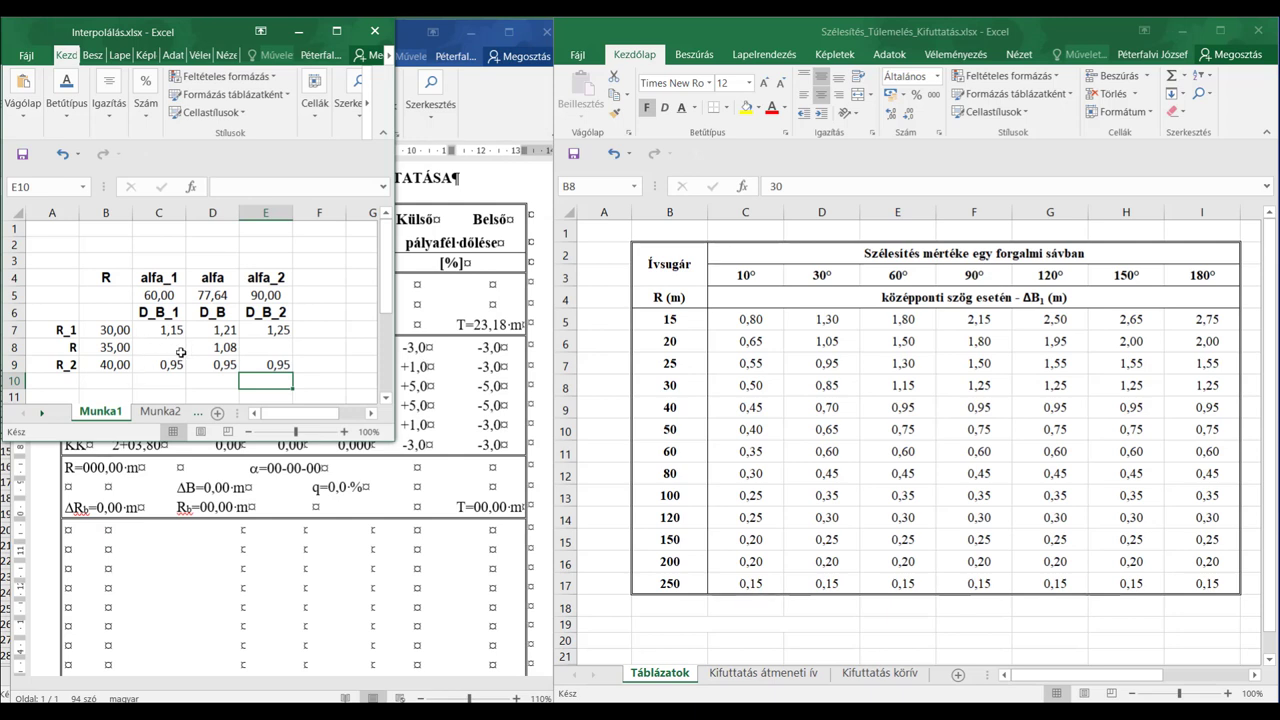
# - Check the interpolated D_B value for radius R, and close the Interpolálás.xlsx workbook without saving
pyautogui.click(220, 347)
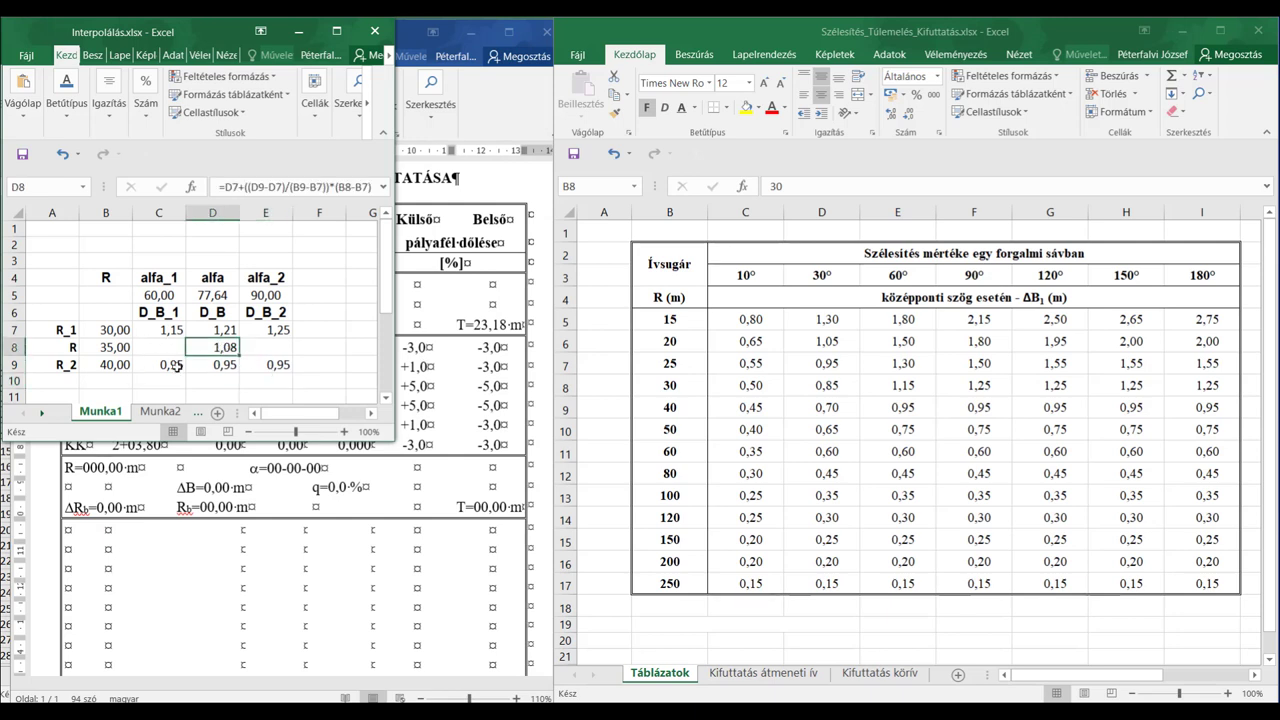
pyautogui.click(104, 347)
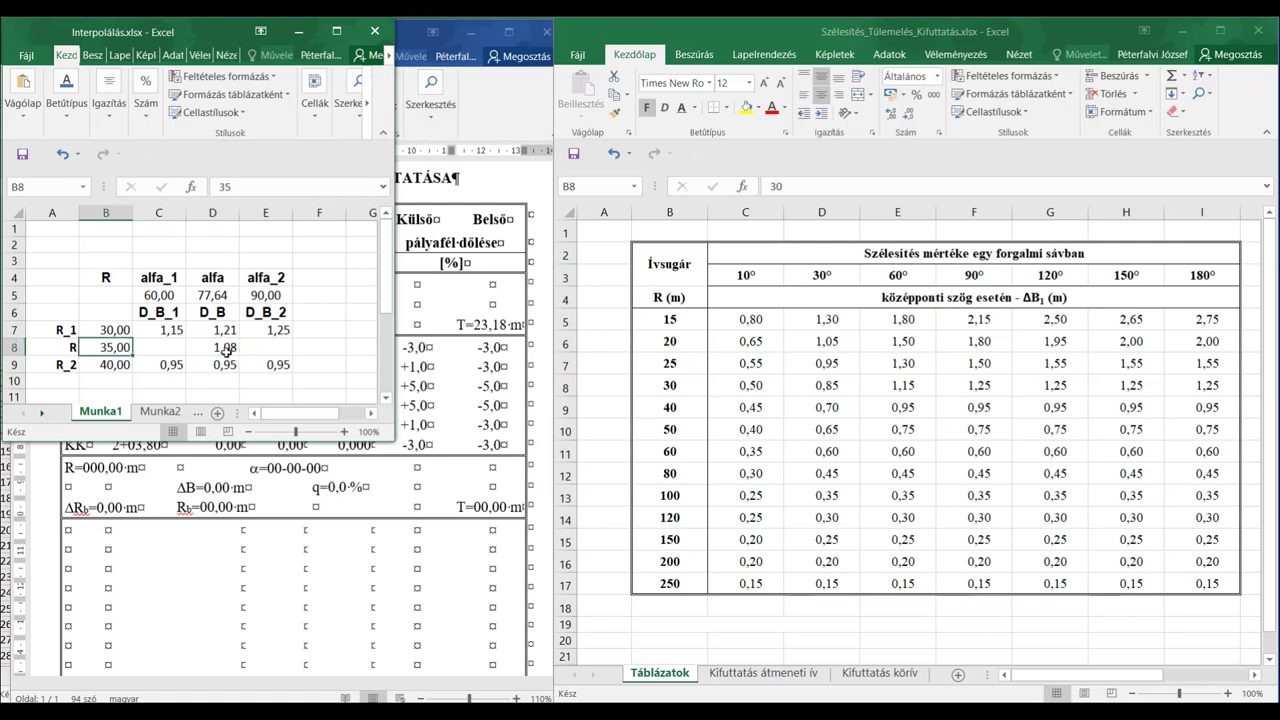
pyautogui.click(226, 352)
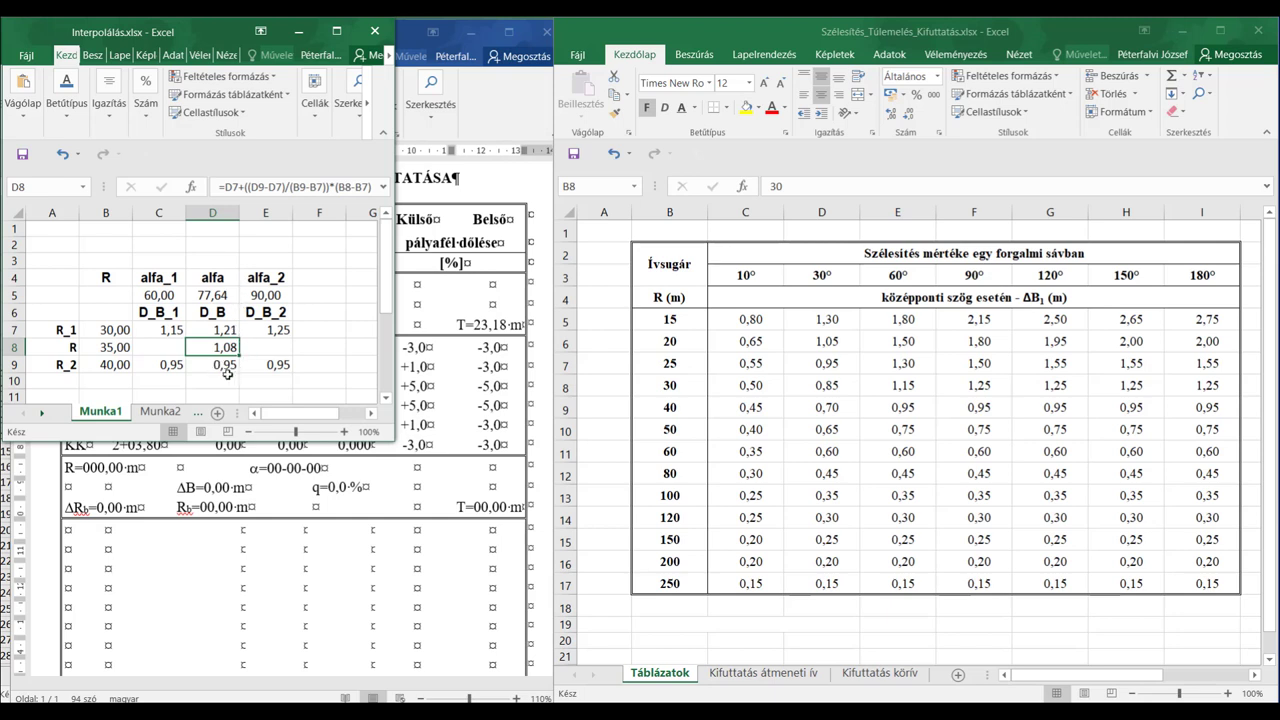
pyautogui.click(226, 379)
pyautogui.click(143, 314)
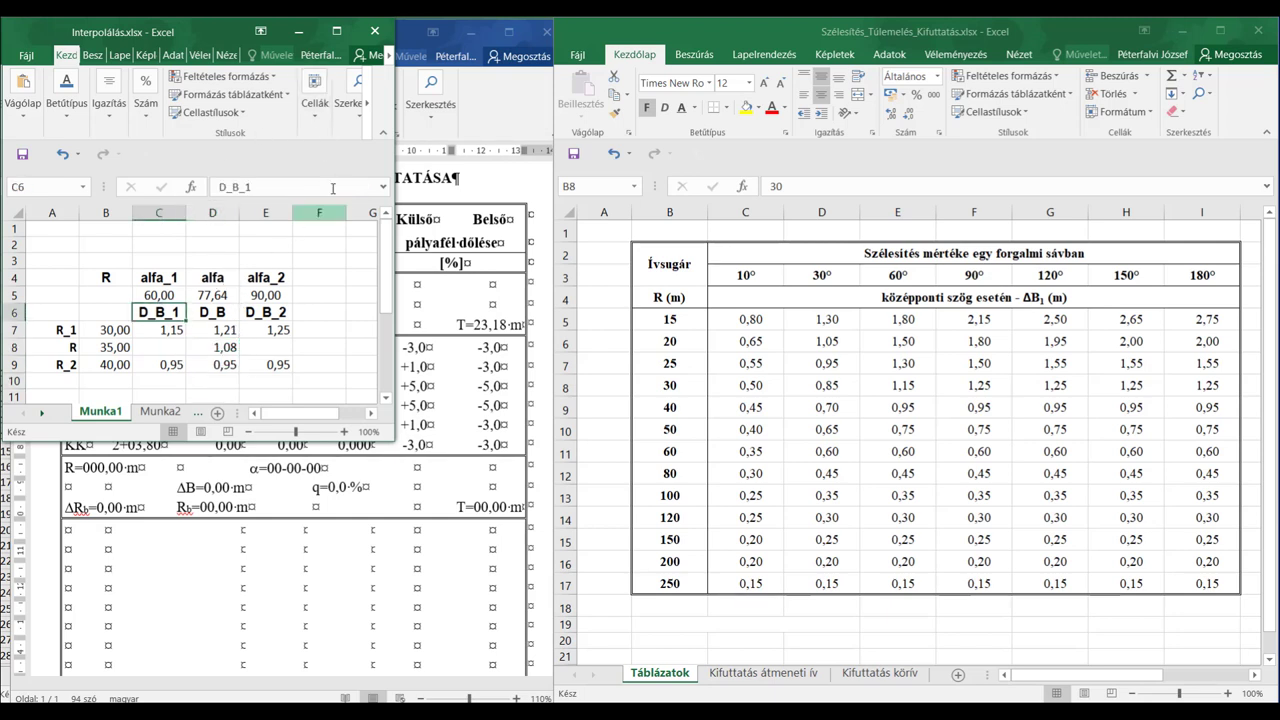
pyautogui.click(375, 33)
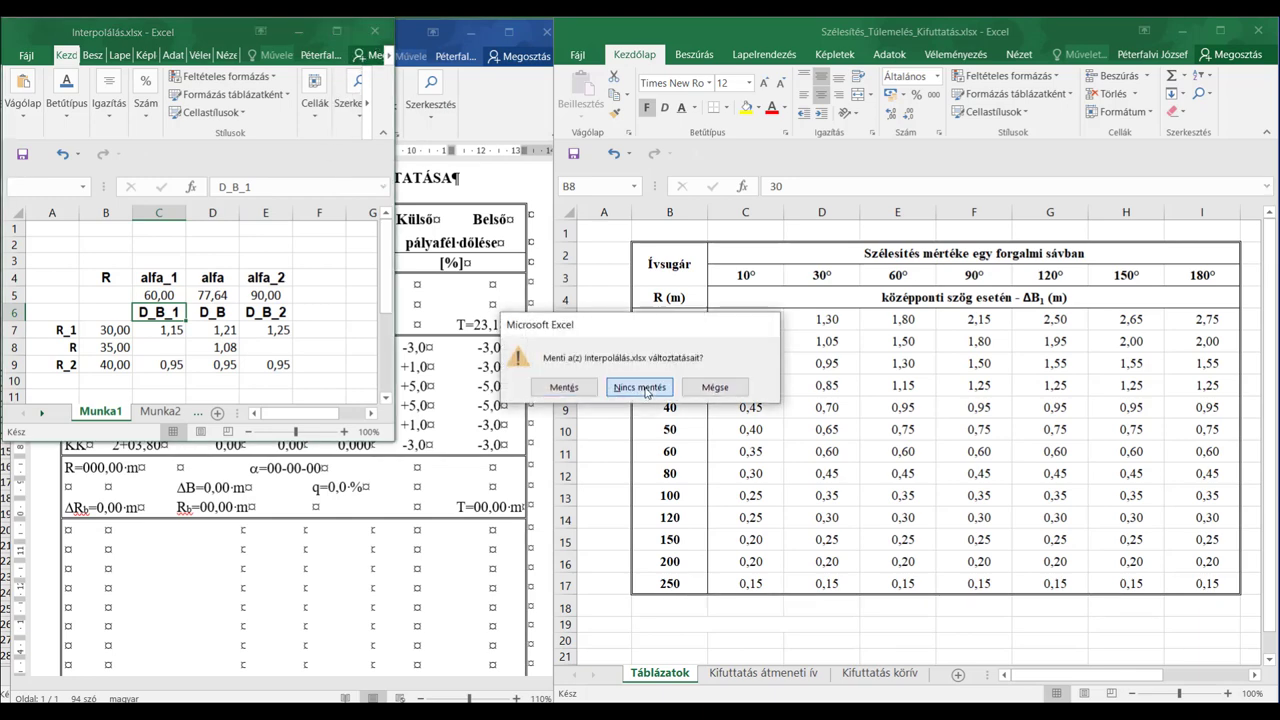
pyautogui.click(639, 387)
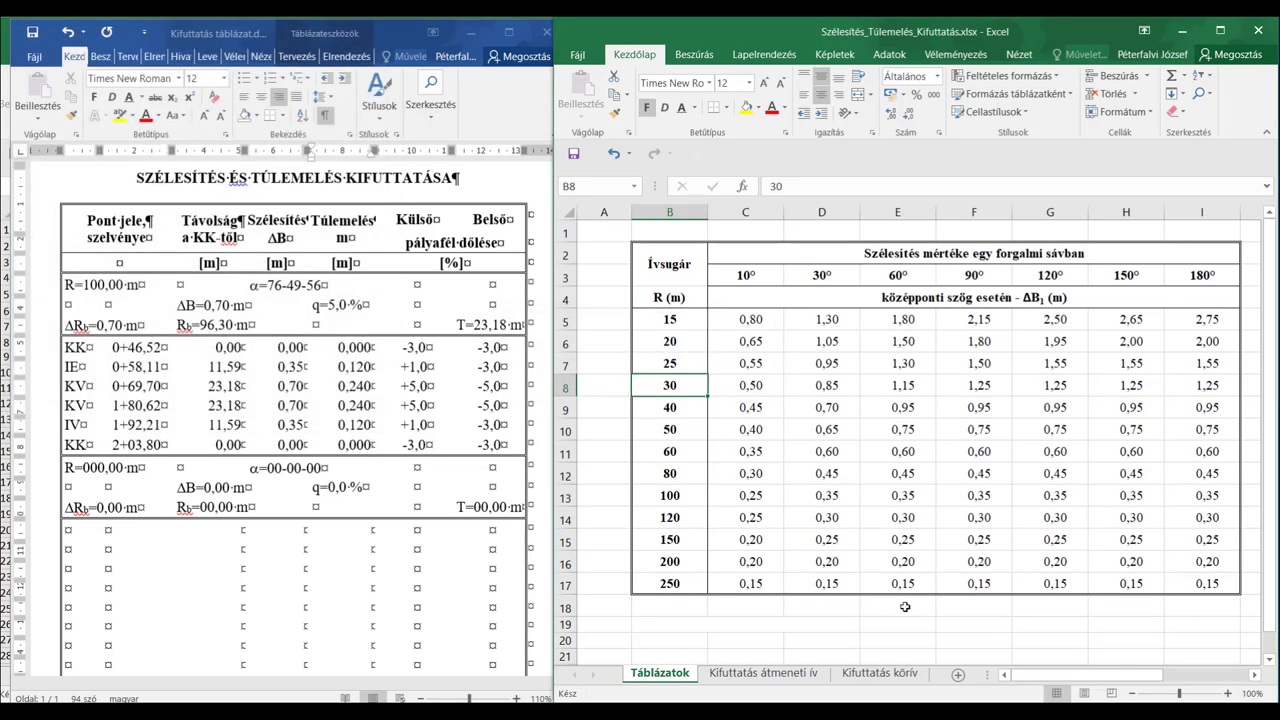
# - Show the Kifuttatás átmeneti ív sheet and minimise the Word document to reveal the Főpontok sheet of Minta_szelvenyezesi_jegyzokonyv.xls
pyautogui.click(766, 673)
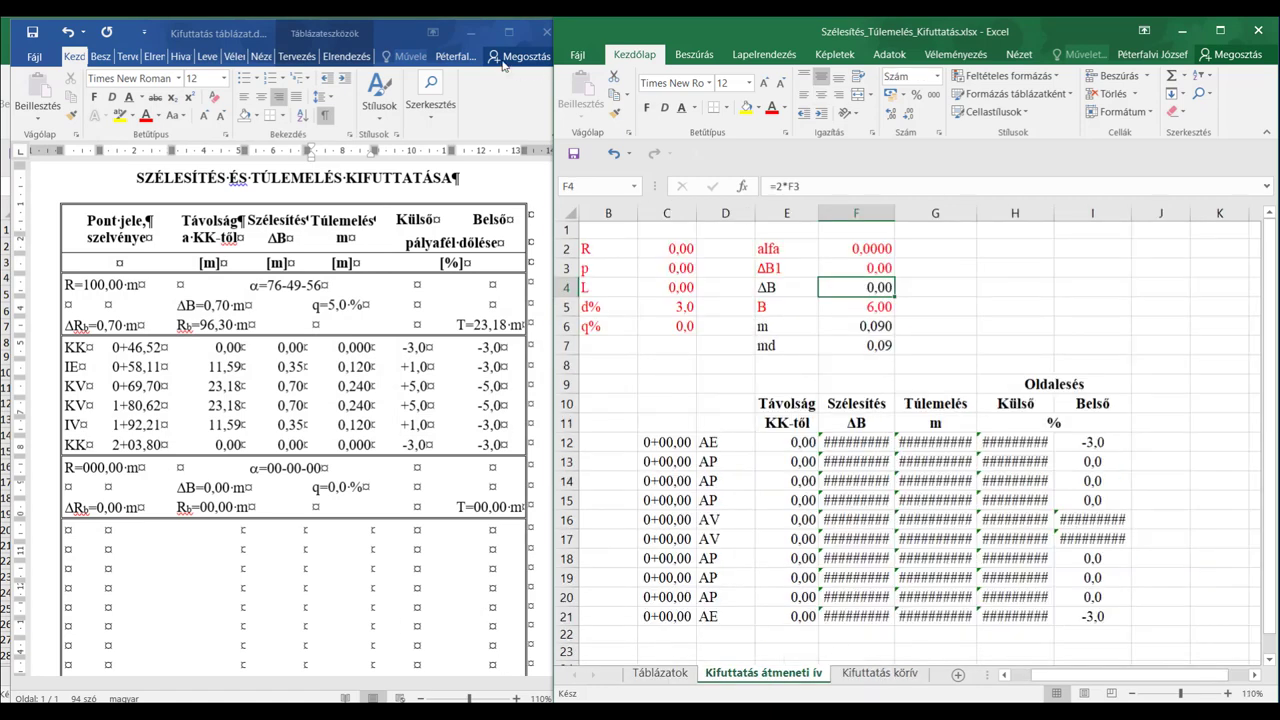
pyautogui.click(397, 42)
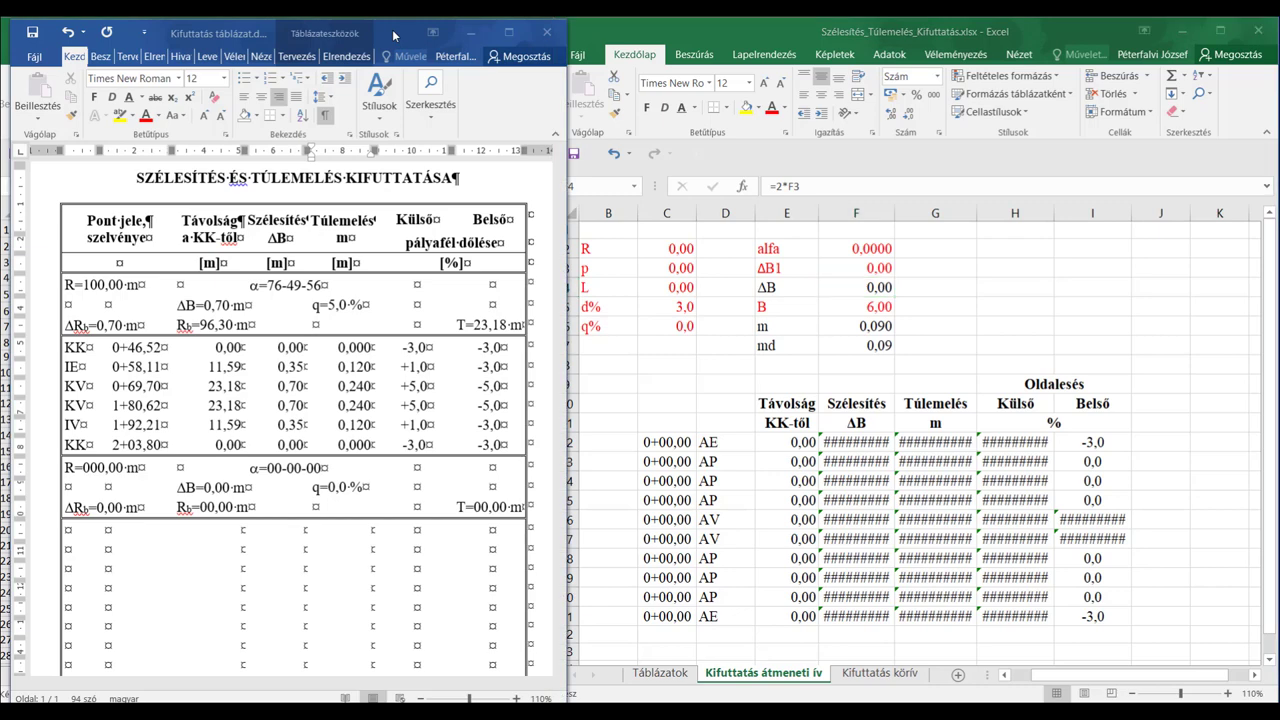
pyautogui.click(471, 37)
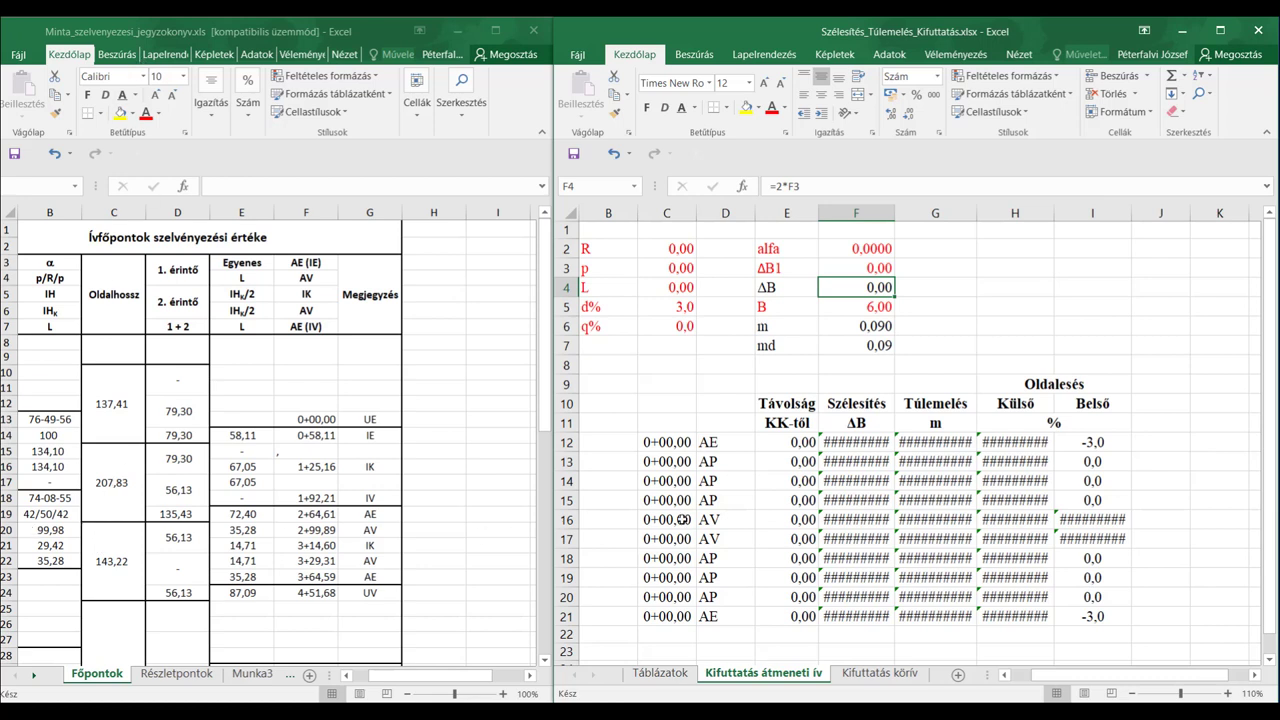
# - Review the preset d% and B inputs on the Kifuttatás átmeneti ív sheet, and enter 50 for R and 42 for p
pyautogui.click(668, 250)
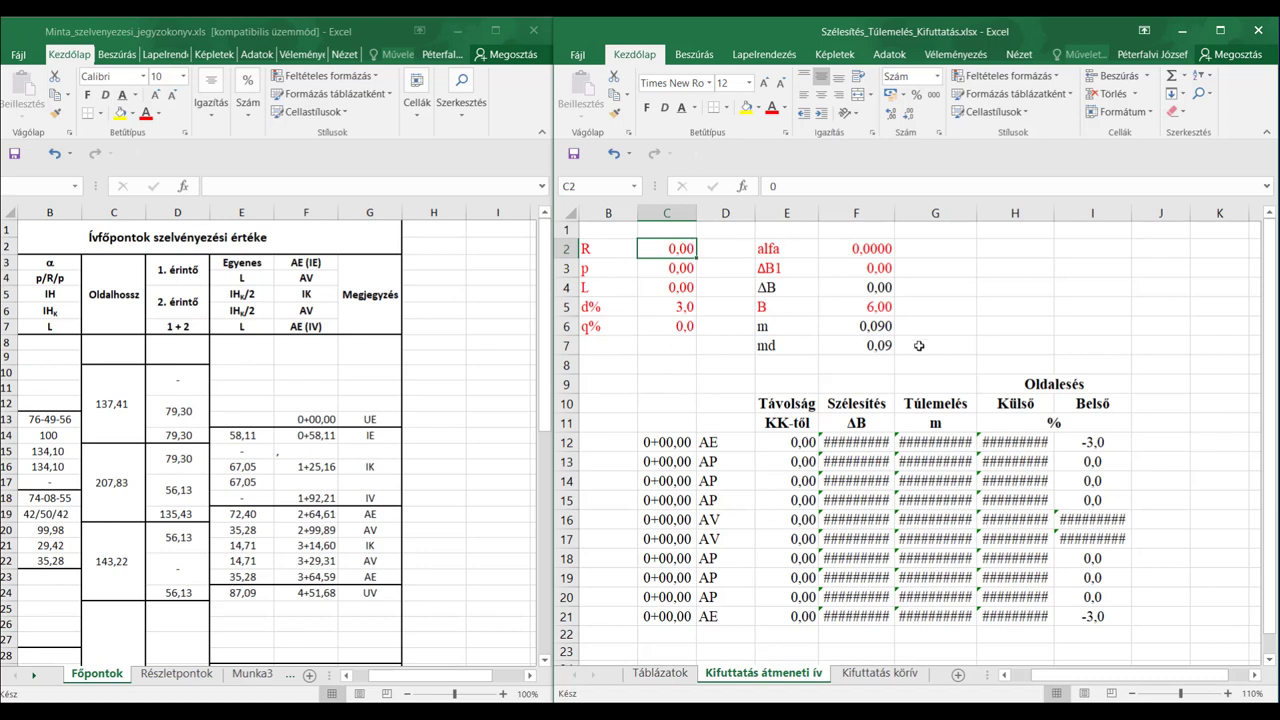
pyautogui.click(684, 309)
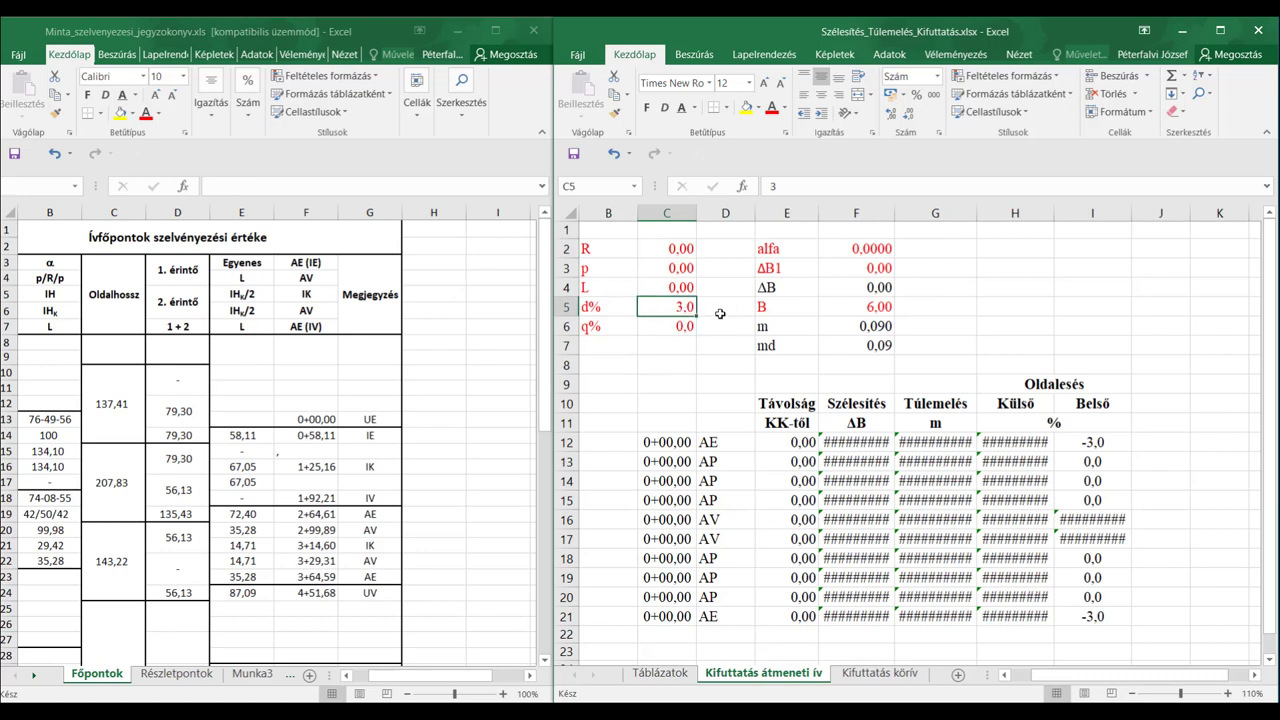
pyautogui.click(871, 310)
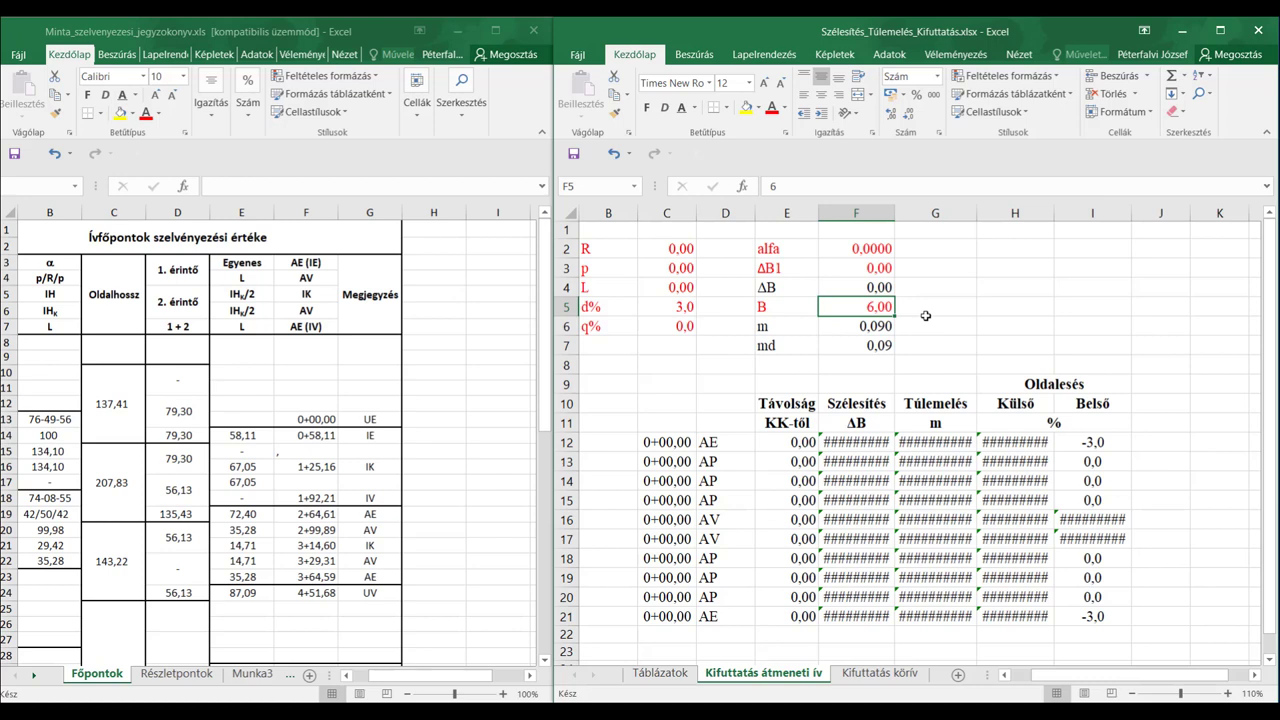
pyautogui.click(680, 252)
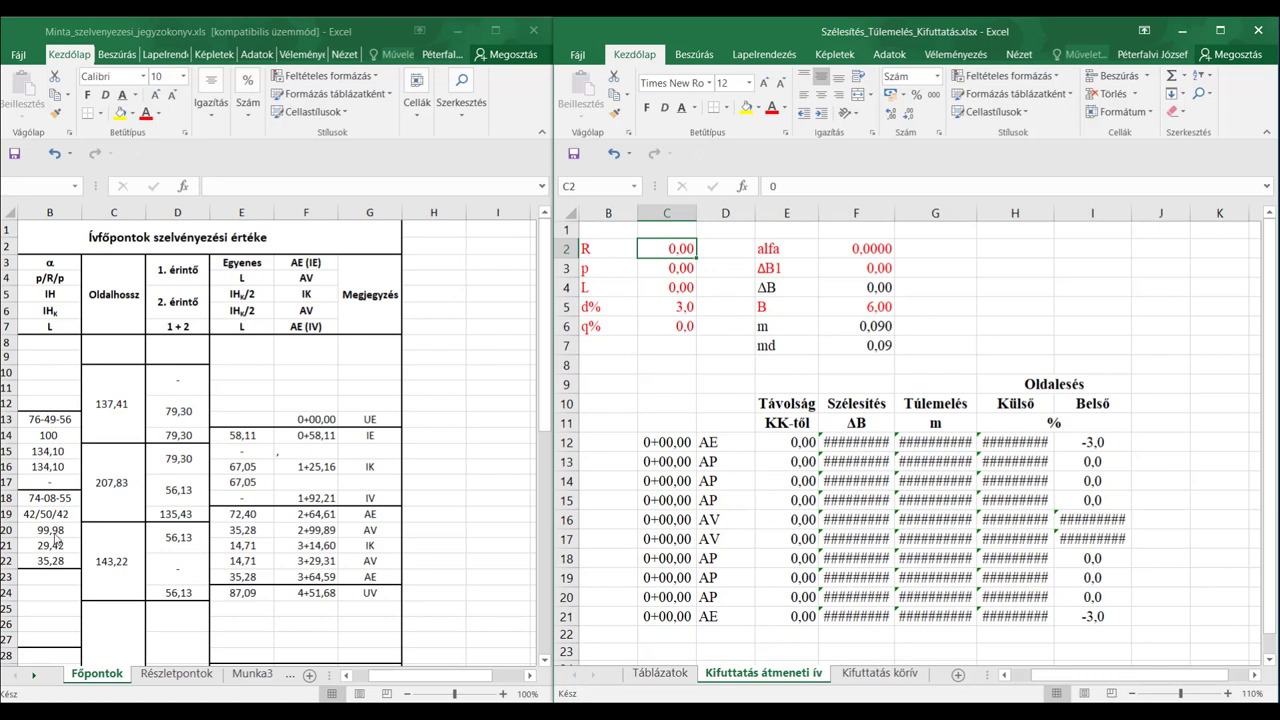
pyautogui.write('50')
pyautogui.press('Return')
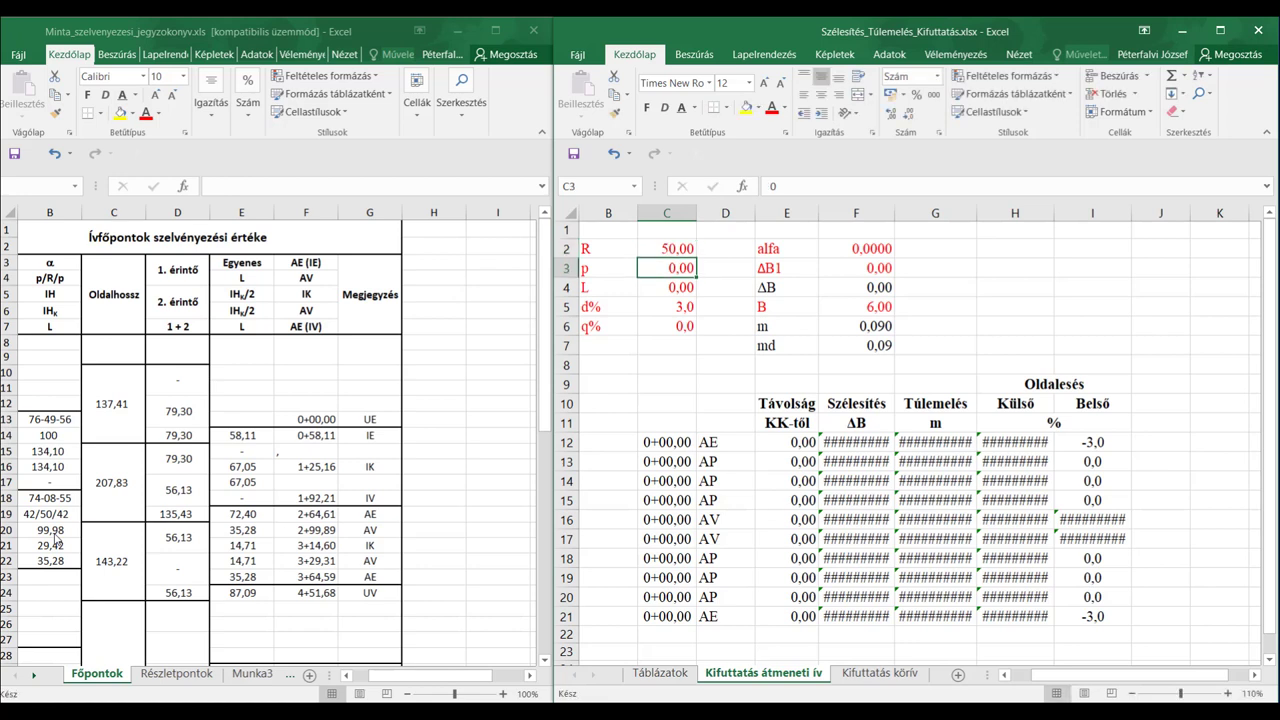
pyautogui.write('42')
pyautogui.press('Return')
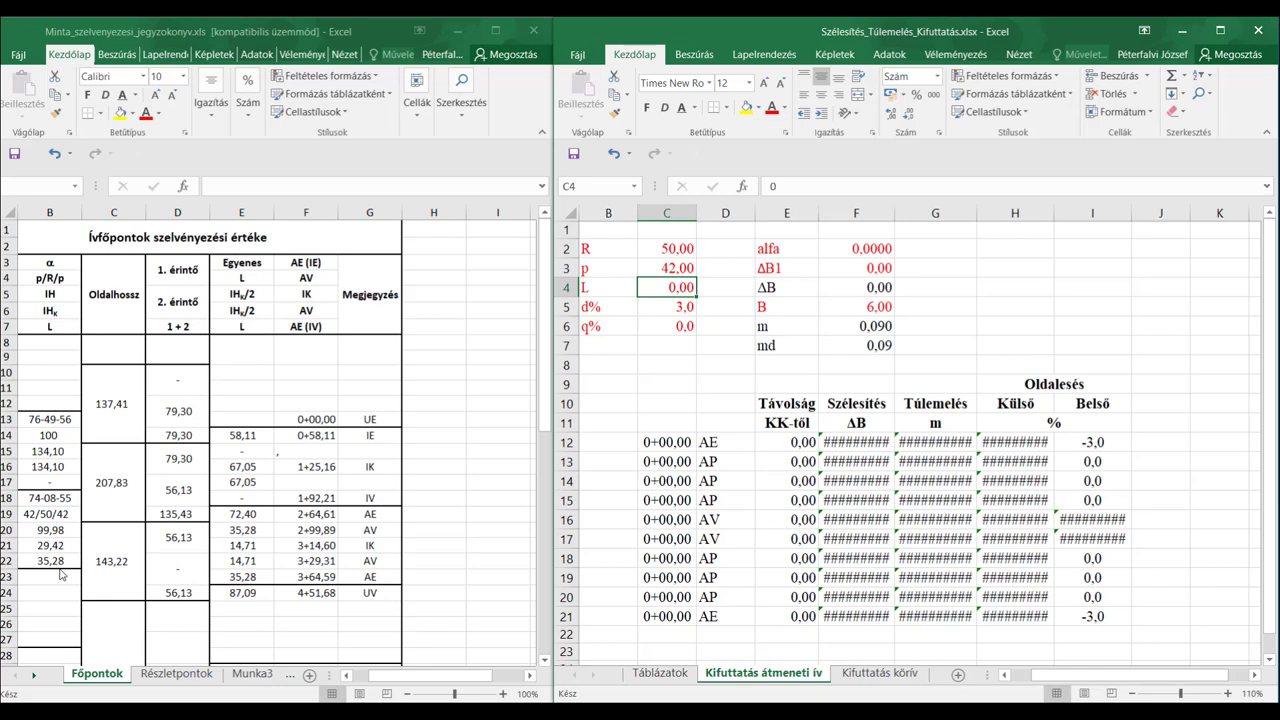
# - Enter the transition curve length L as 35,28 and the central angle alfa as 74,1486 on the Kifuttatás átmeneti ív sheet
pyautogui.write('35,28')
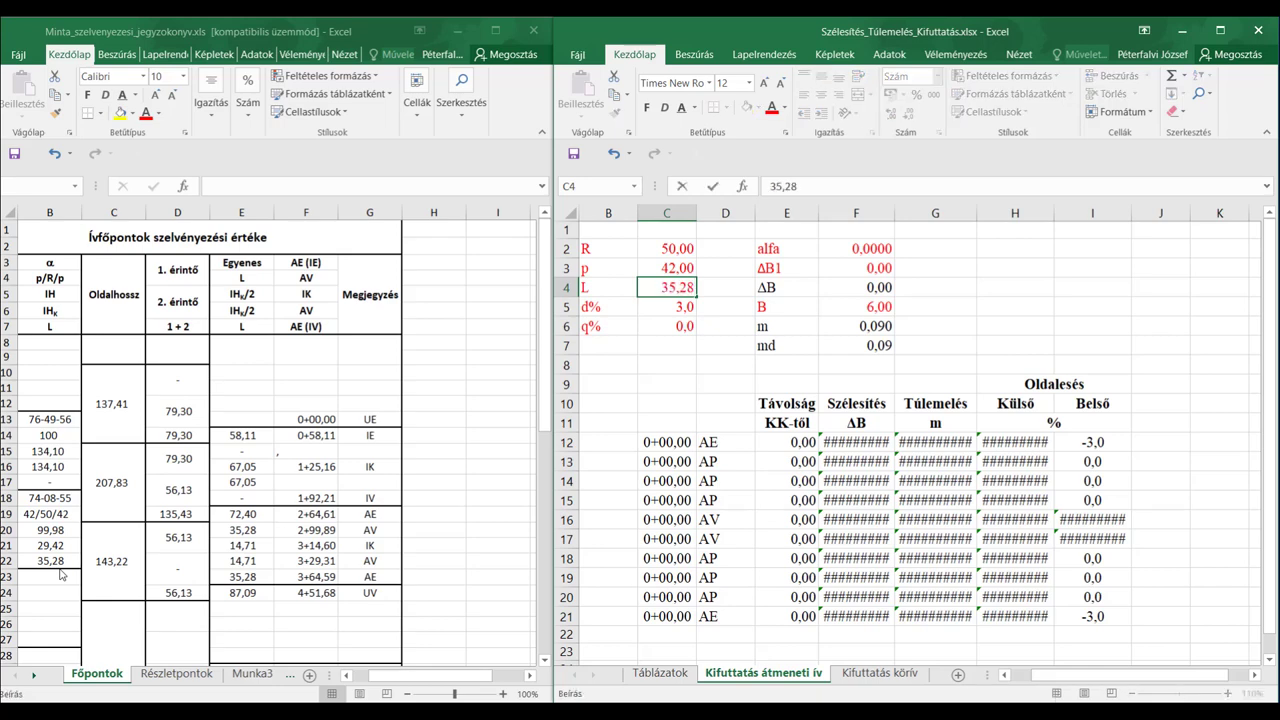
pyautogui.press('Return')
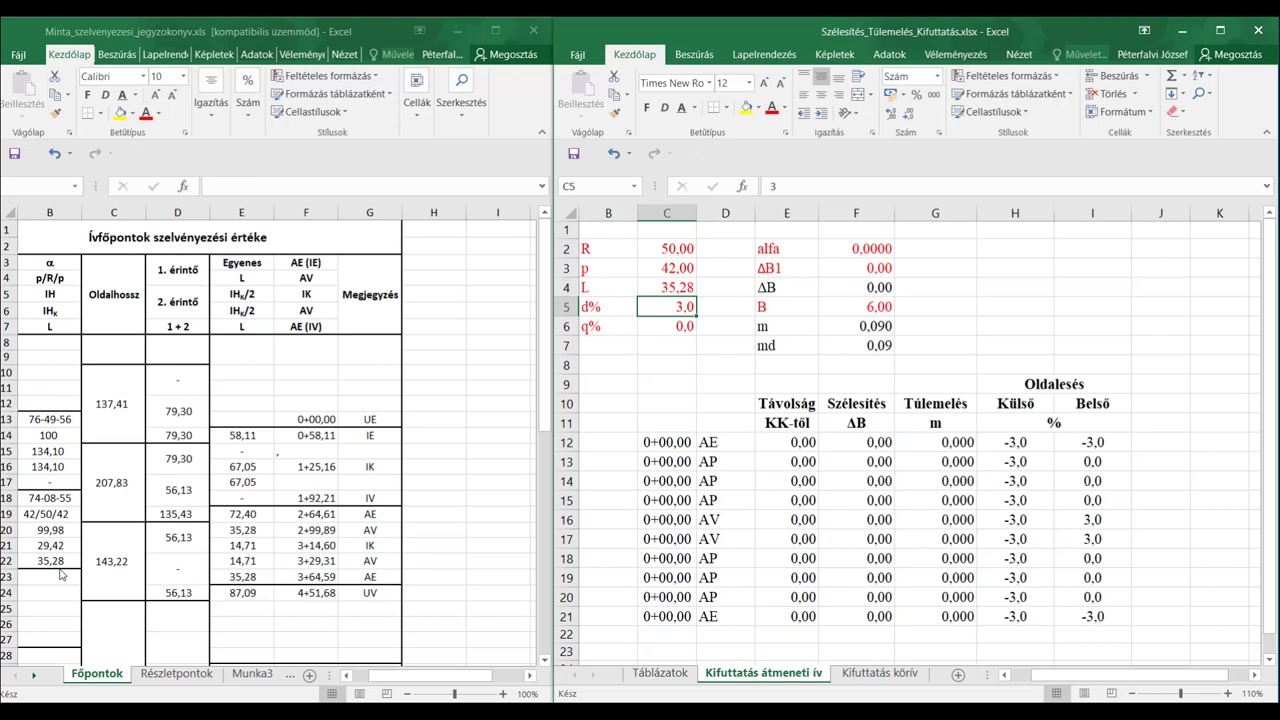
pyautogui.press('Return')
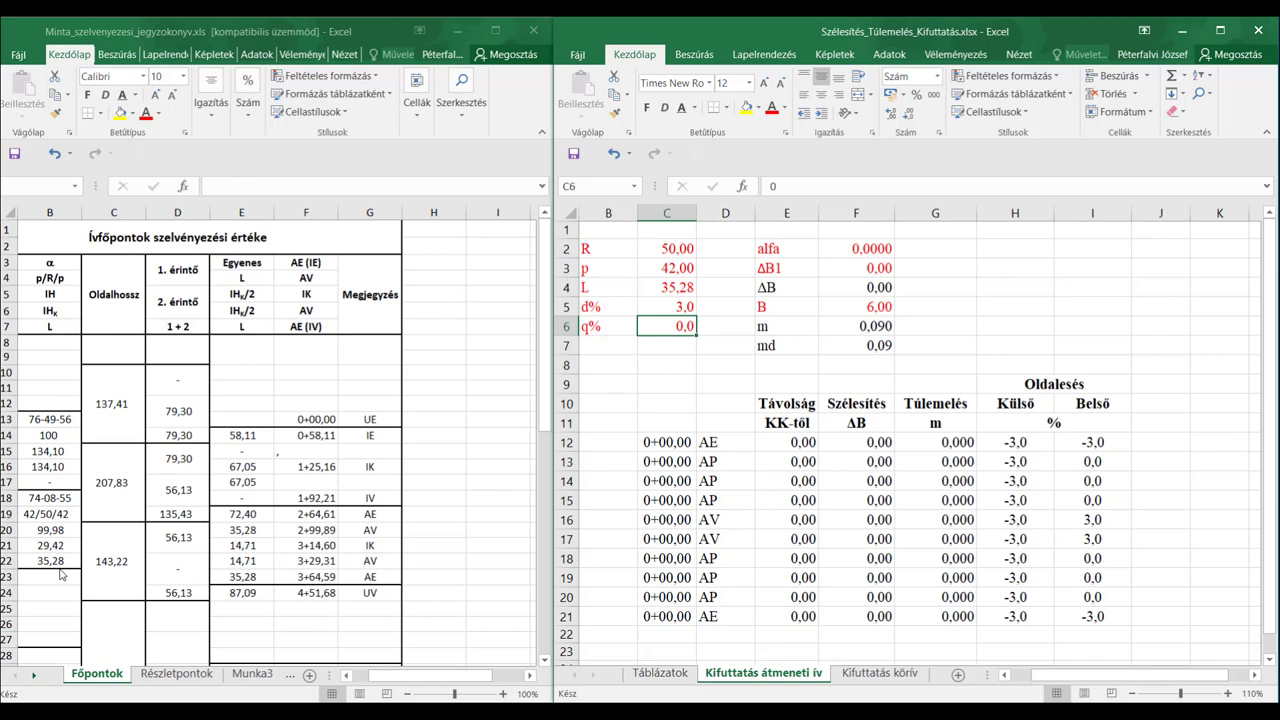
pyautogui.click(874, 251)
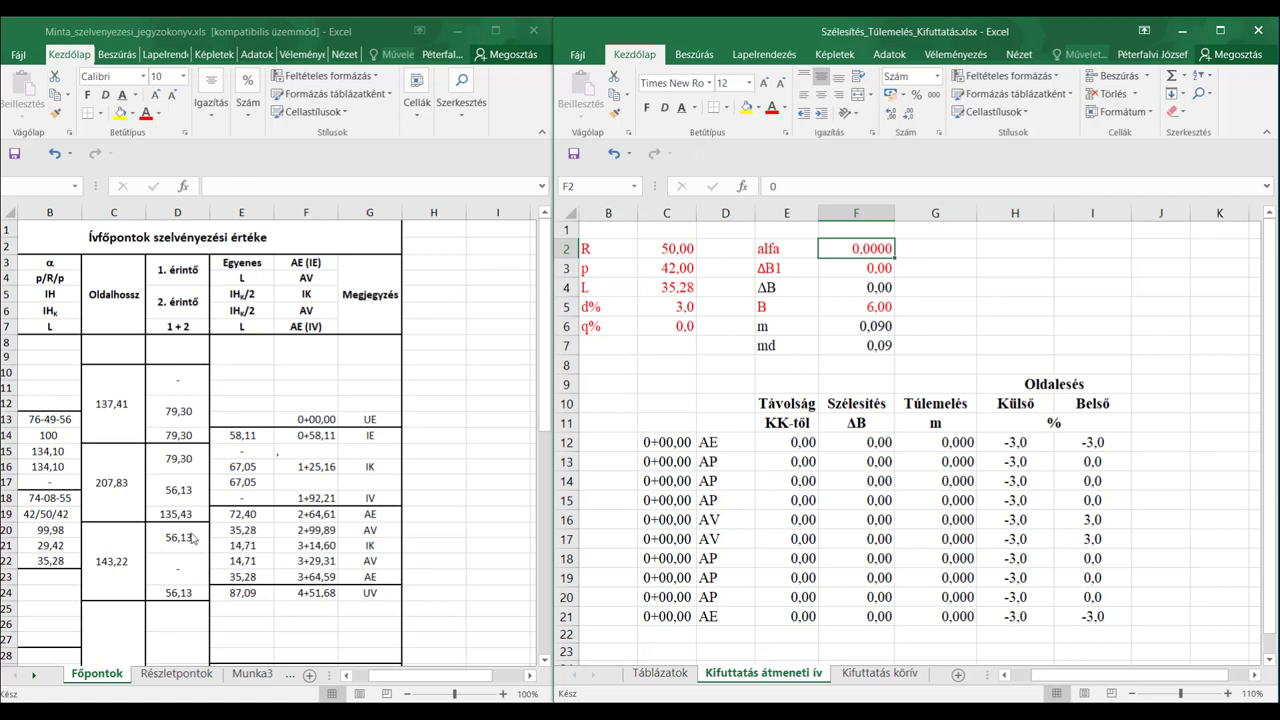
pyautogui.write('74')
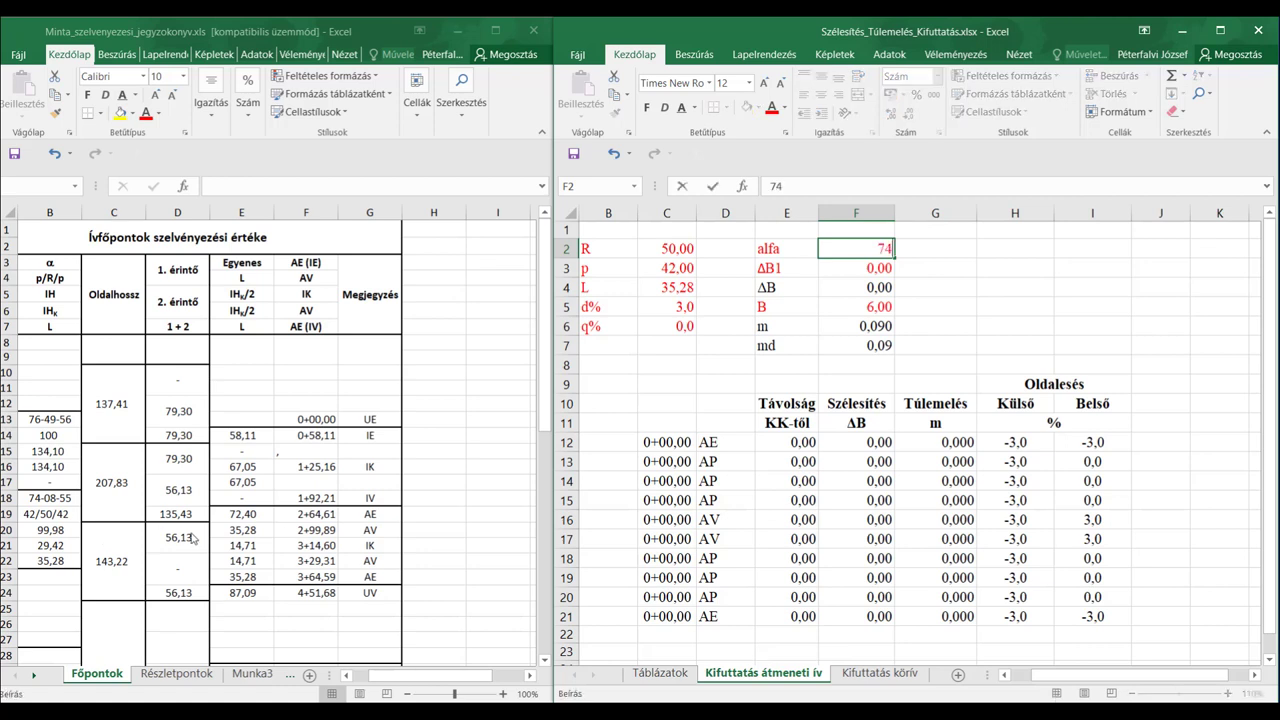
pyautogui.write(',1486')
pyautogui.press('Return')
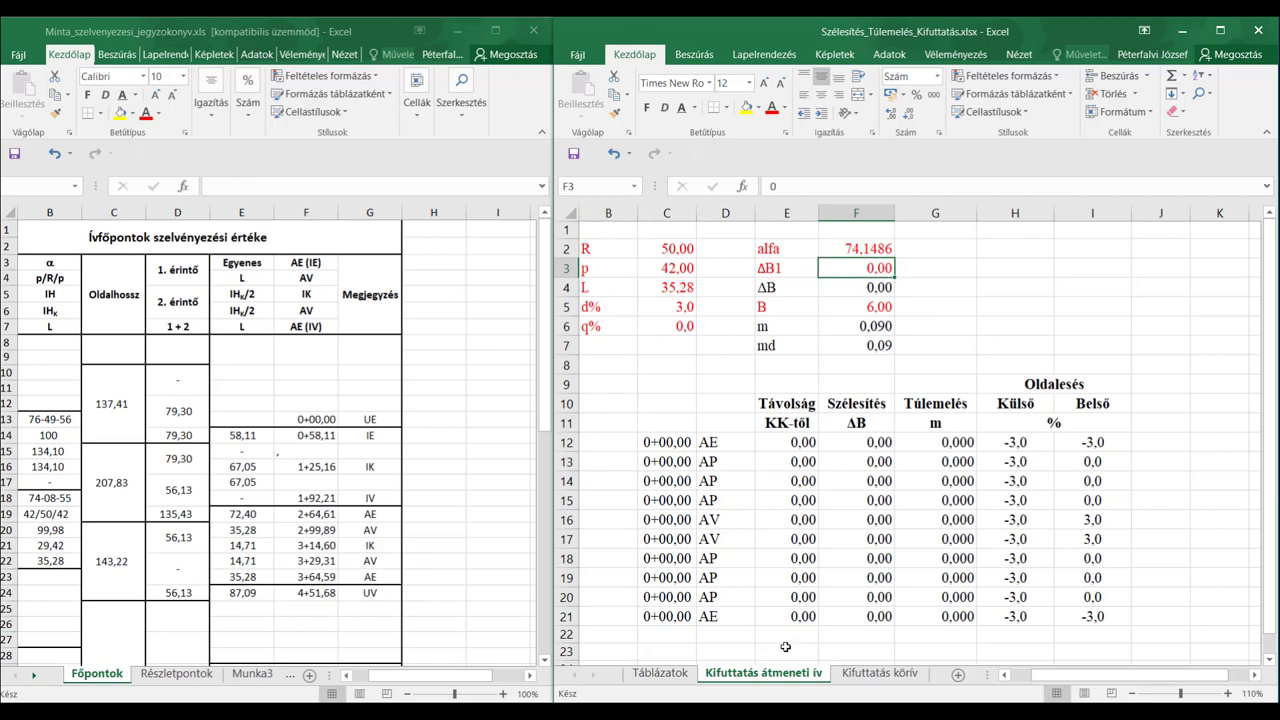
# - Look up the lane widening for a 50 m radius on the Táblázatok sheet, and set ∆B1 to 0,75 in the transition curve inputs
pyautogui.click(660, 673)
pyautogui.click(664, 429)
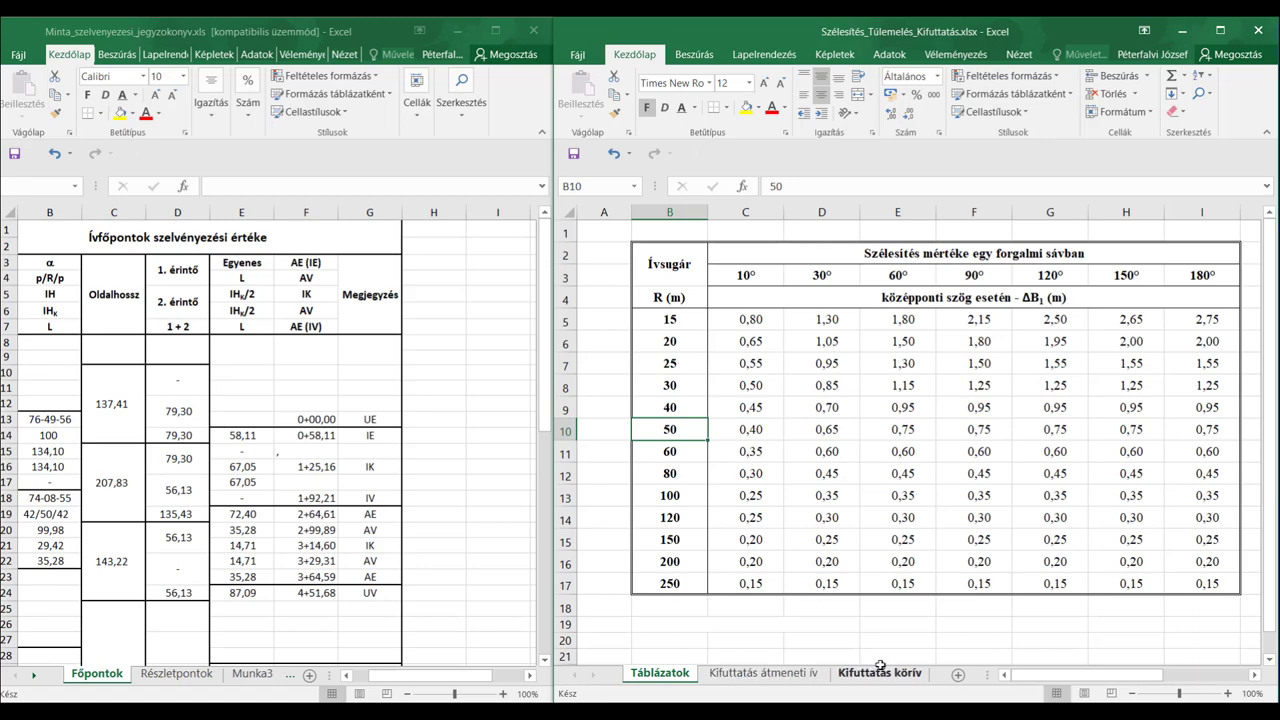
pyautogui.click(777, 673)
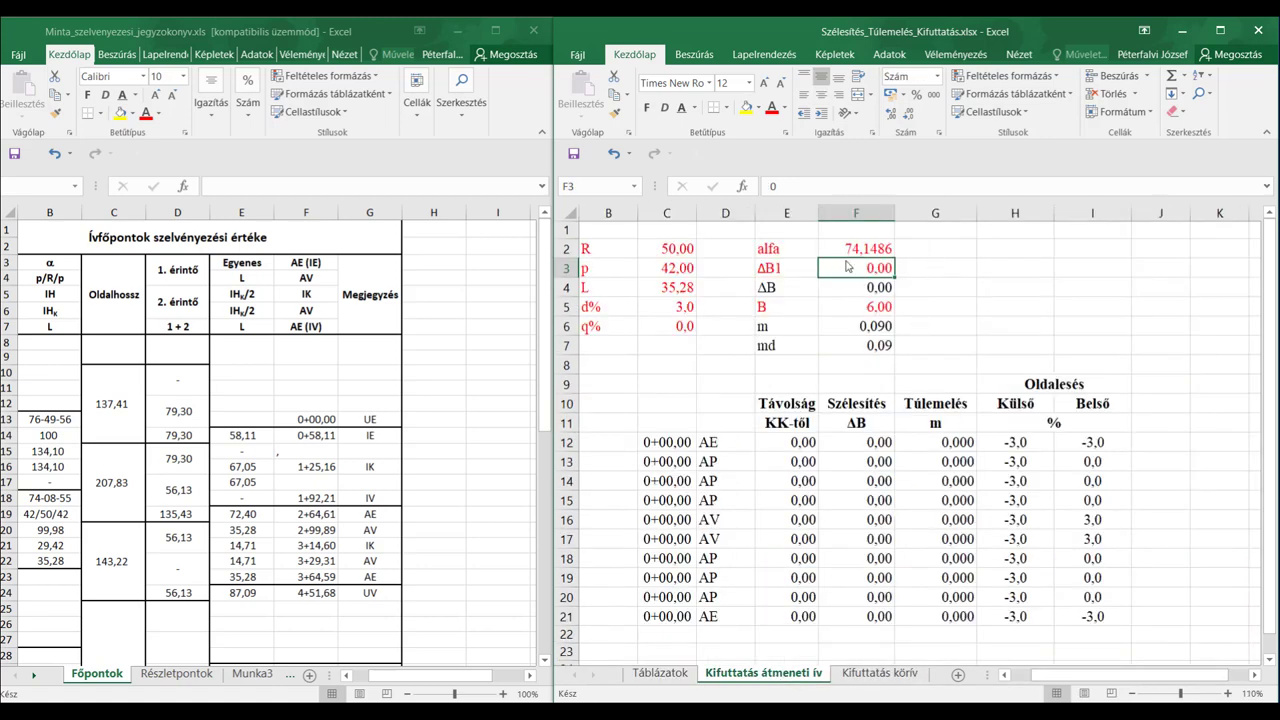
pyautogui.write('0,75')
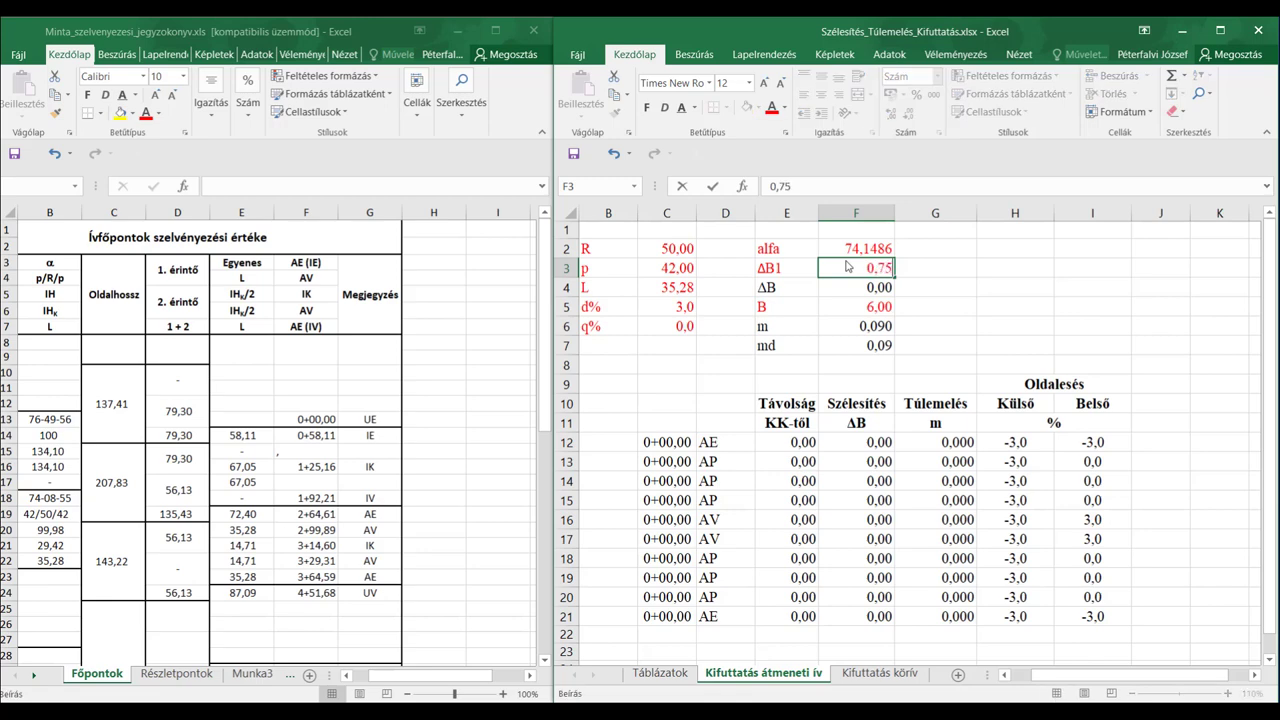
pyautogui.press('Return')
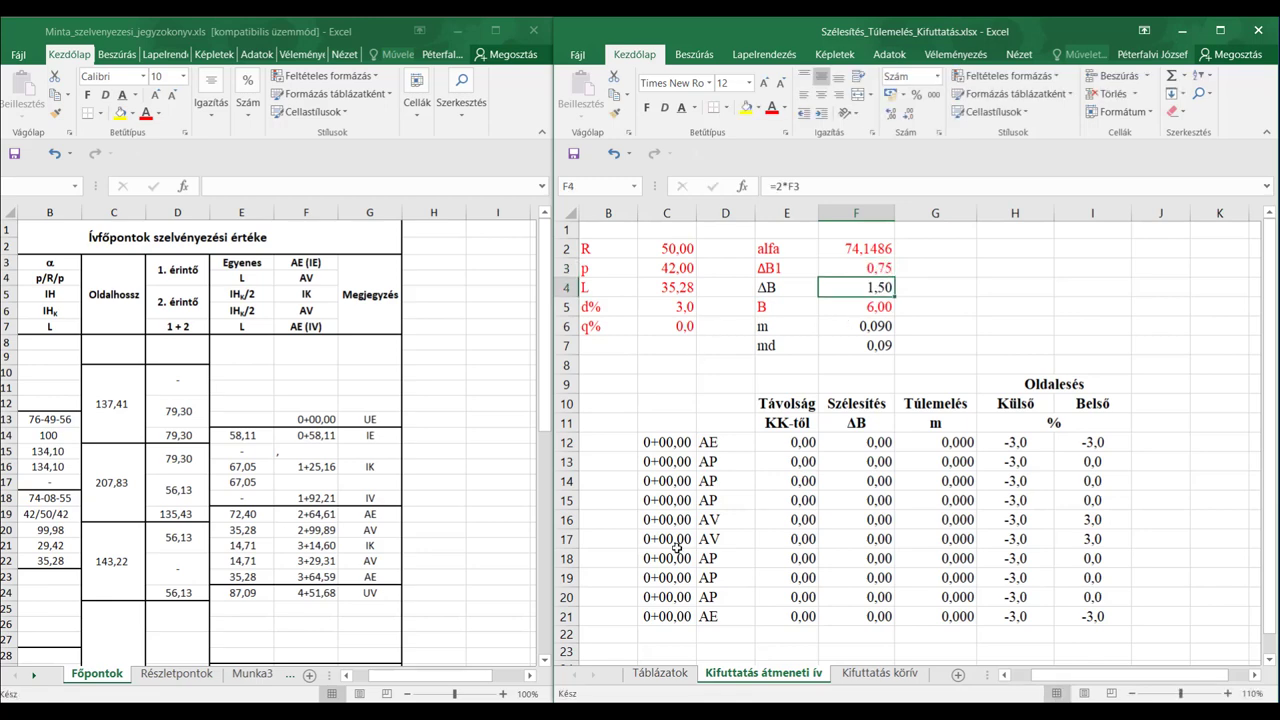
# - Look up the one-way crossfall for the 0-50 m radius range in the Táblázatok sheet, and set q% to 6 in the transition curve inputs
pyautogui.click(655, 676)
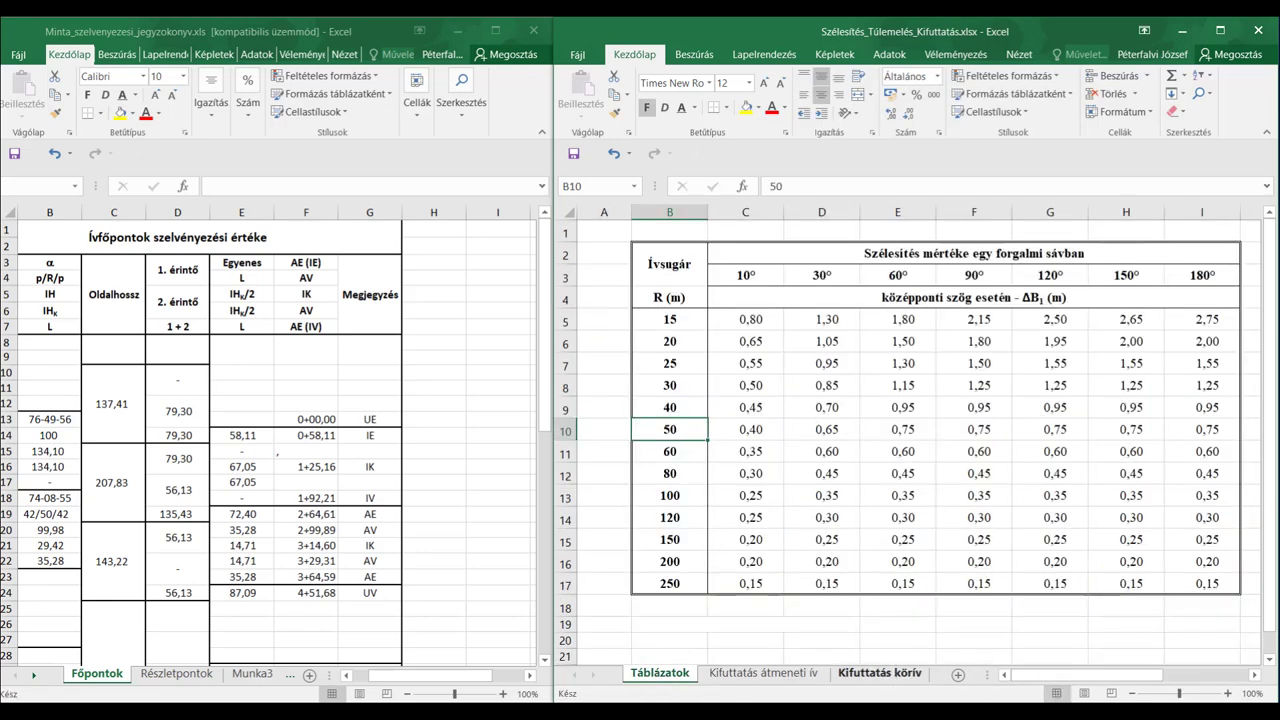
pyautogui.moveTo(1068, 684); pyautogui.dragTo(1150, 683)
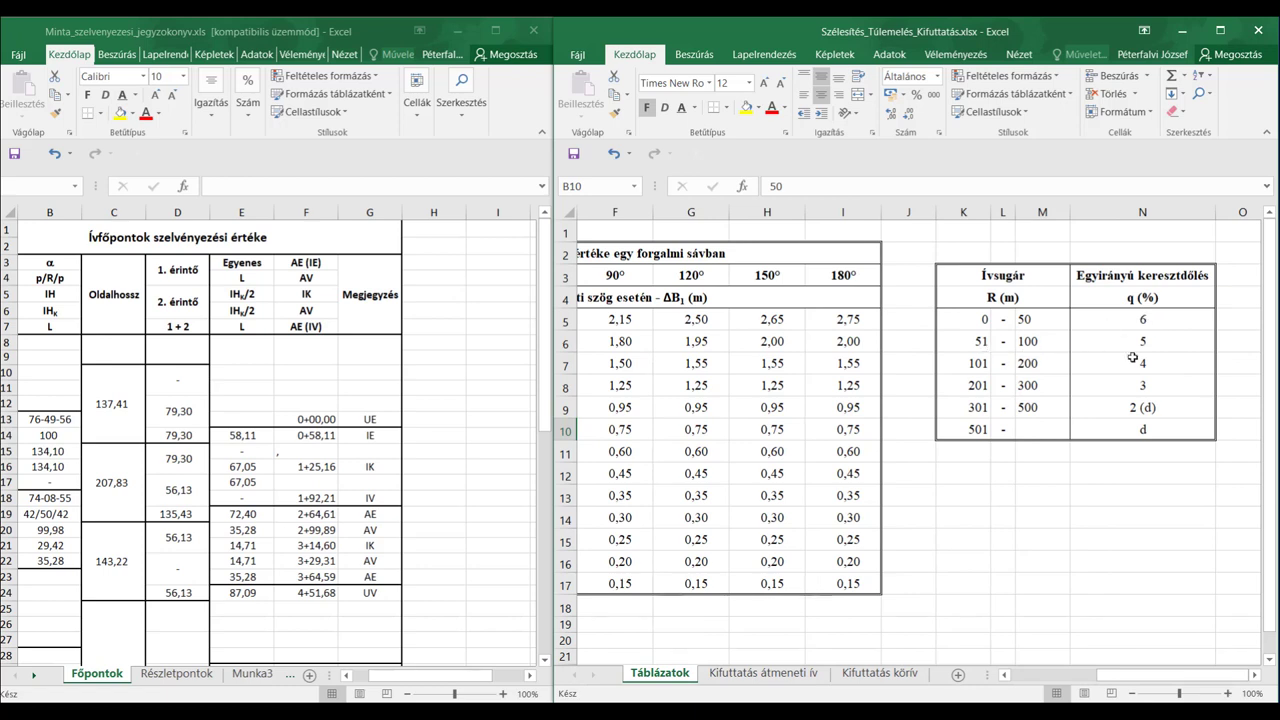
pyautogui.click(761, 673)
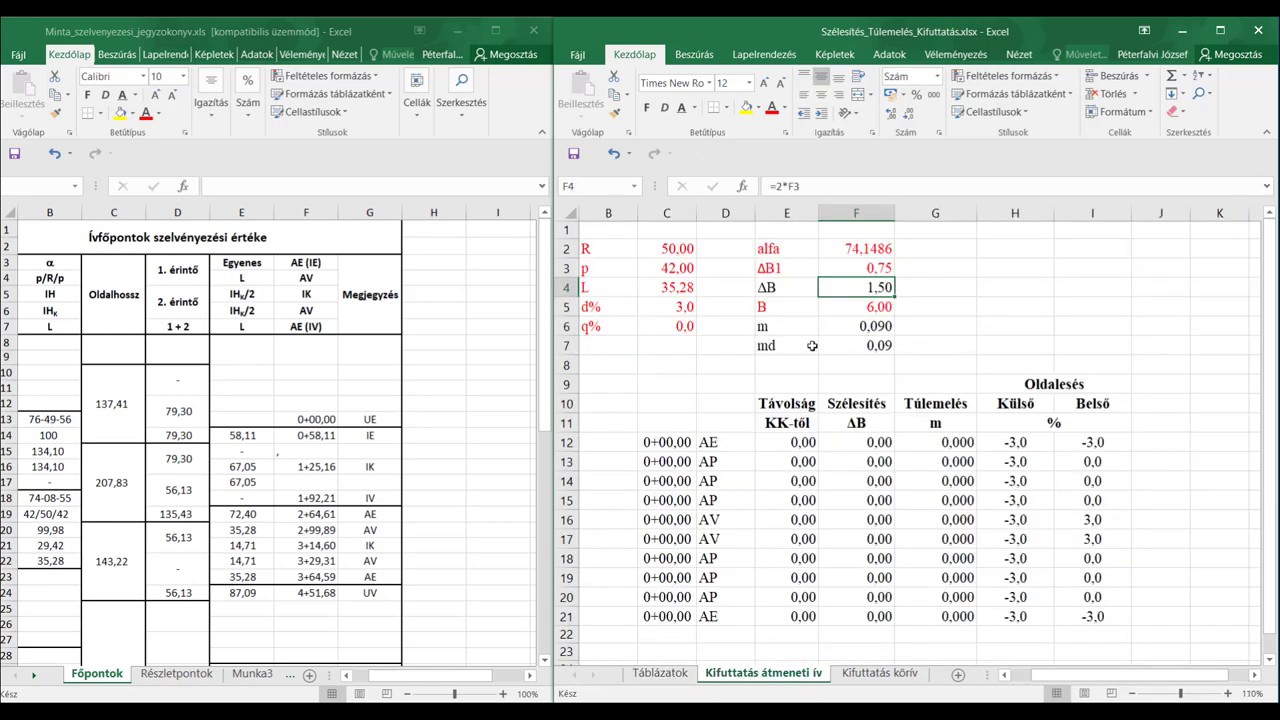
pyautogui.click(666, 326)
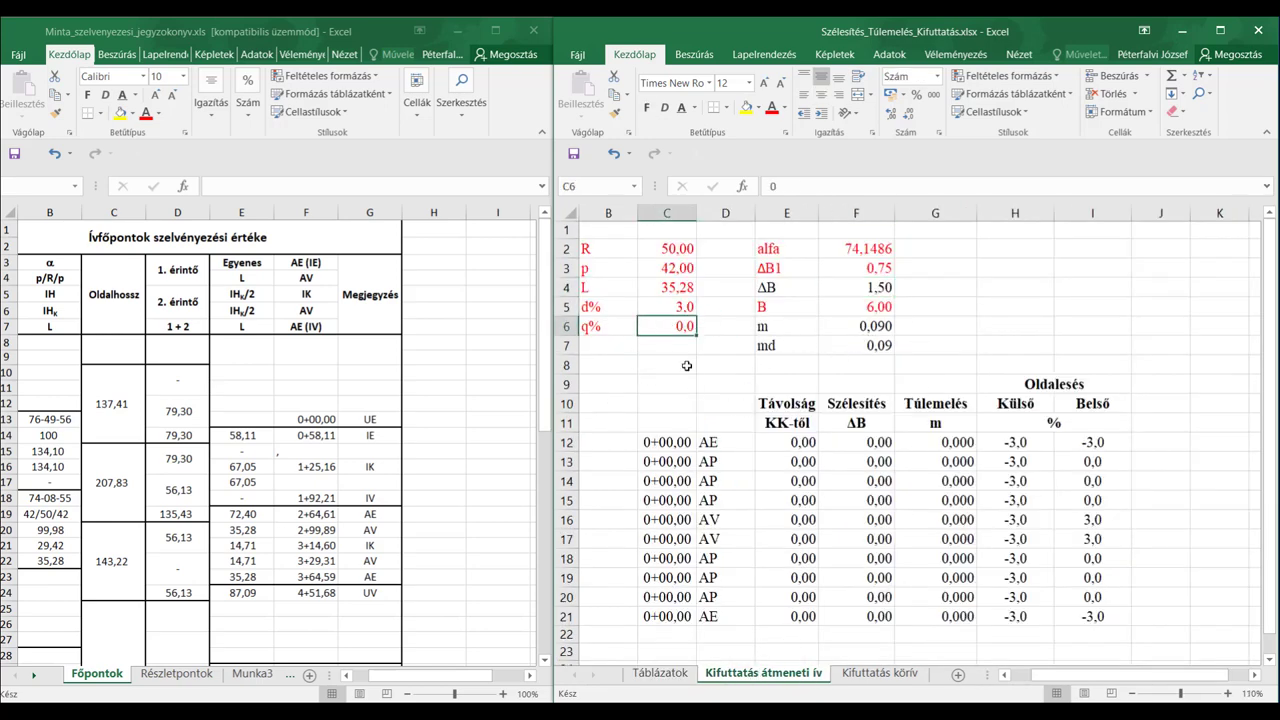
pyautogui.write('6')
pyautogui.press('Return')
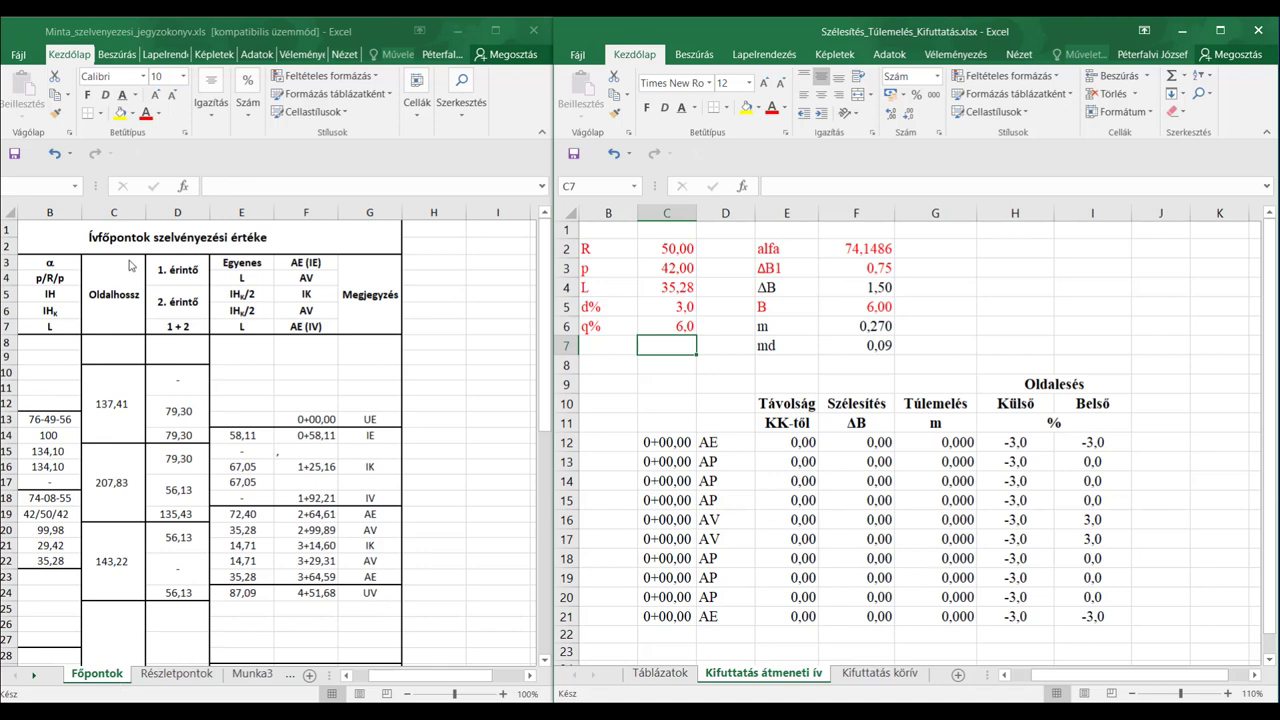
# - Show the AE to AV points on the Részletpontok sheet, and enter their KK distances 9, 18, 27 and 35,28 in E13:E16
pyautogui.click(176, 675)
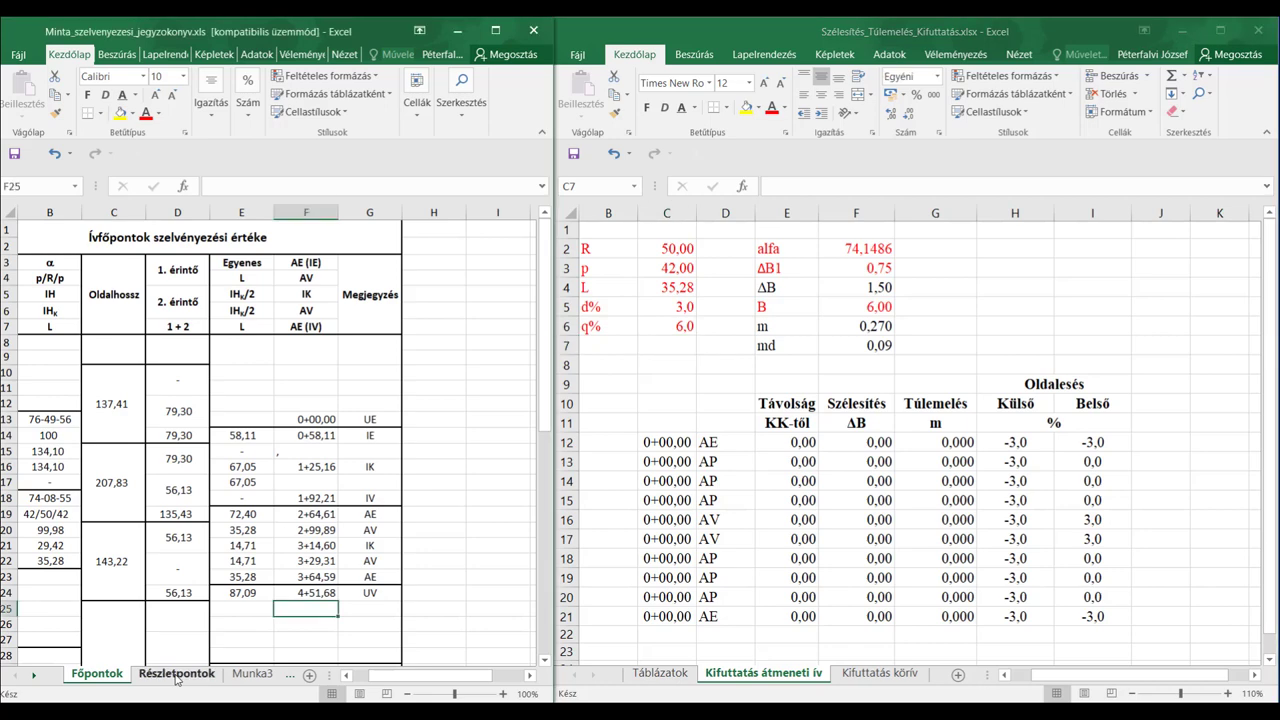
pyautogui.scroll(-3, 261, 449)
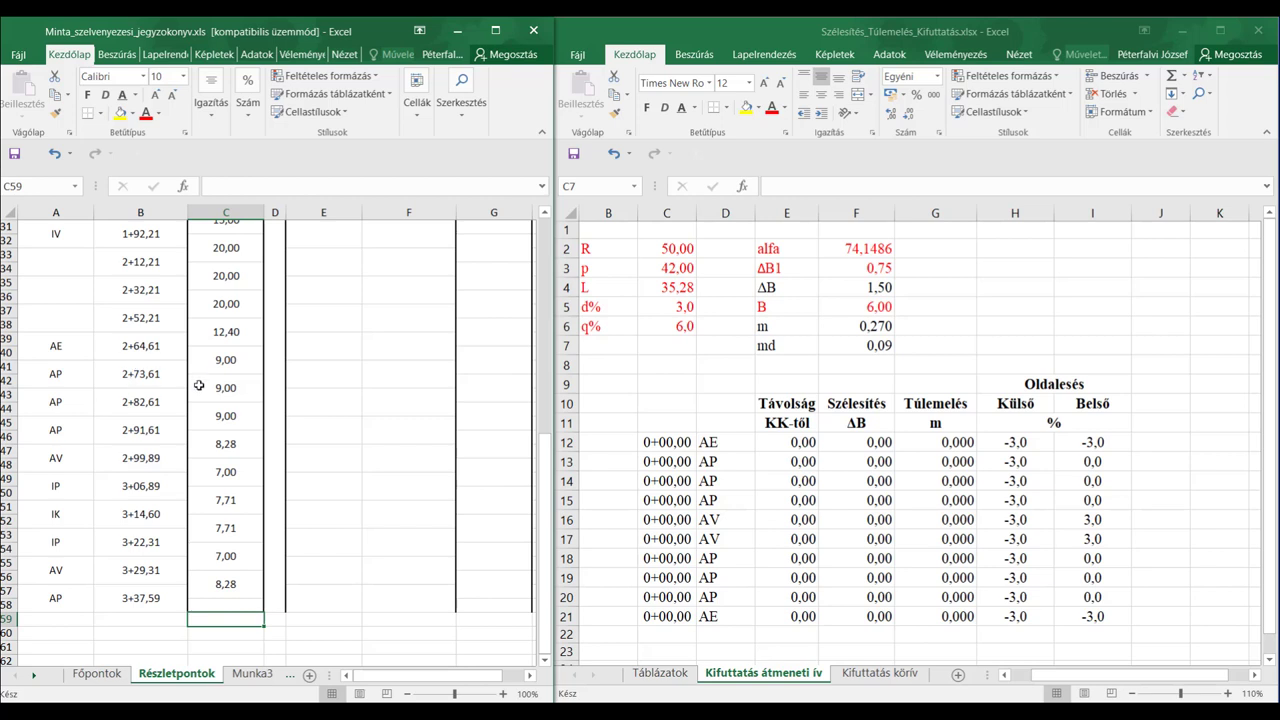
pyautogui.click(797, 467)
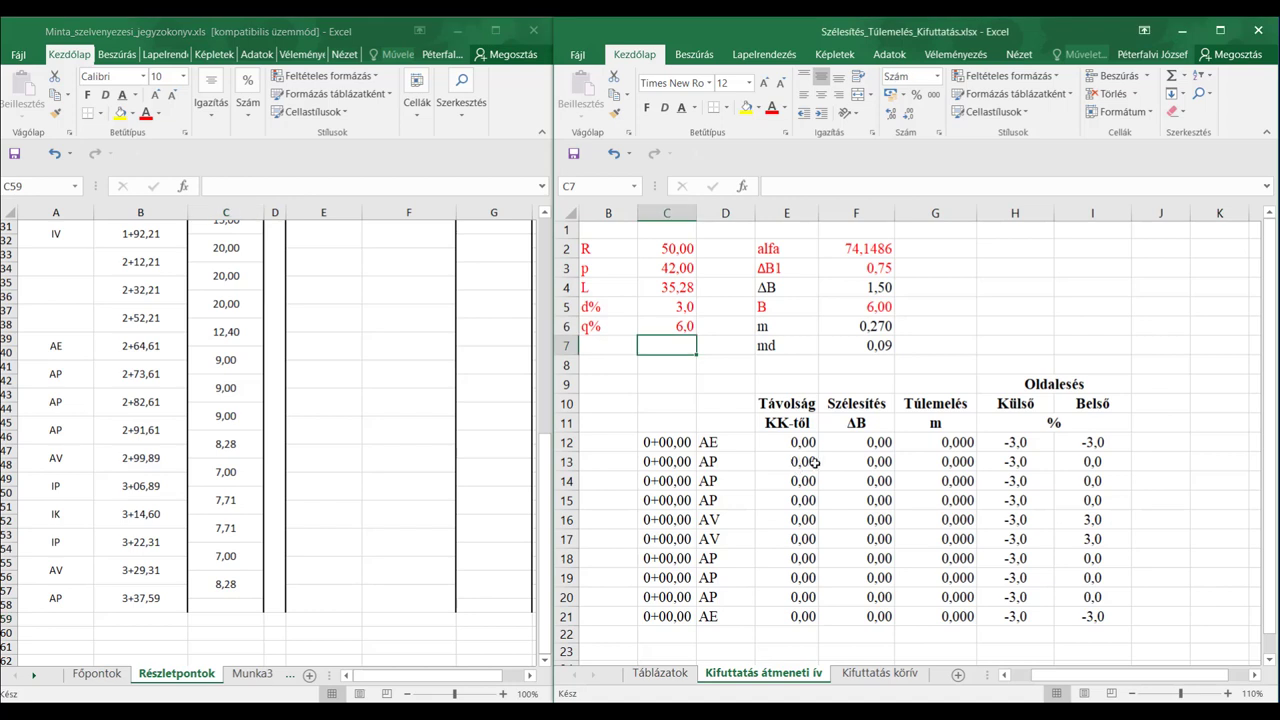
pyautogui.click(799, 442)
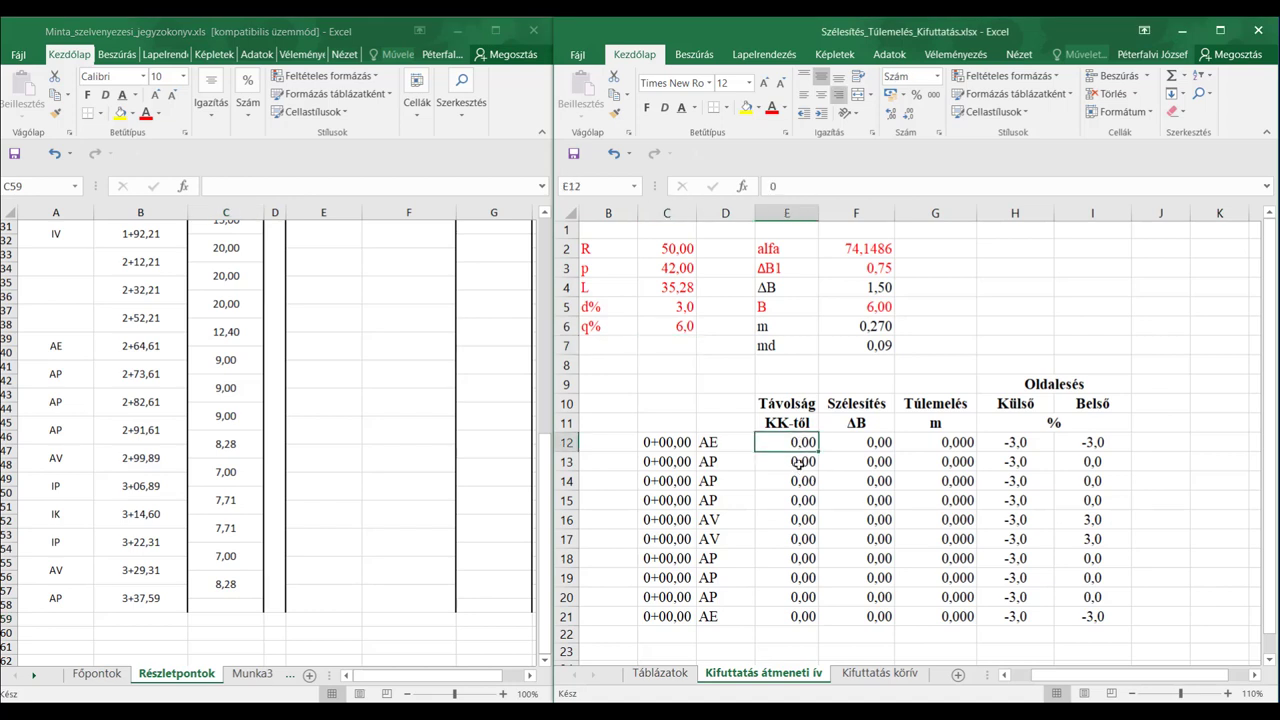
pyautogui.click(800, 464)
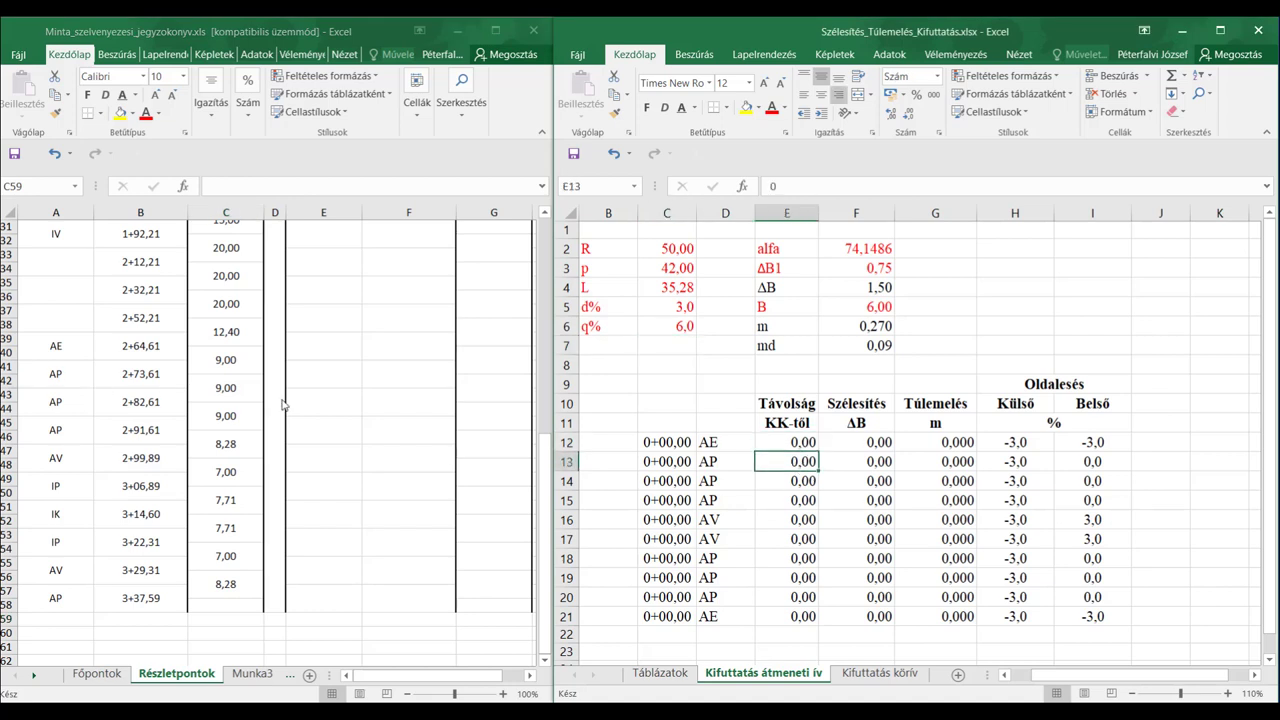
pyautogui.write('9')
pyautogui.press('Return')
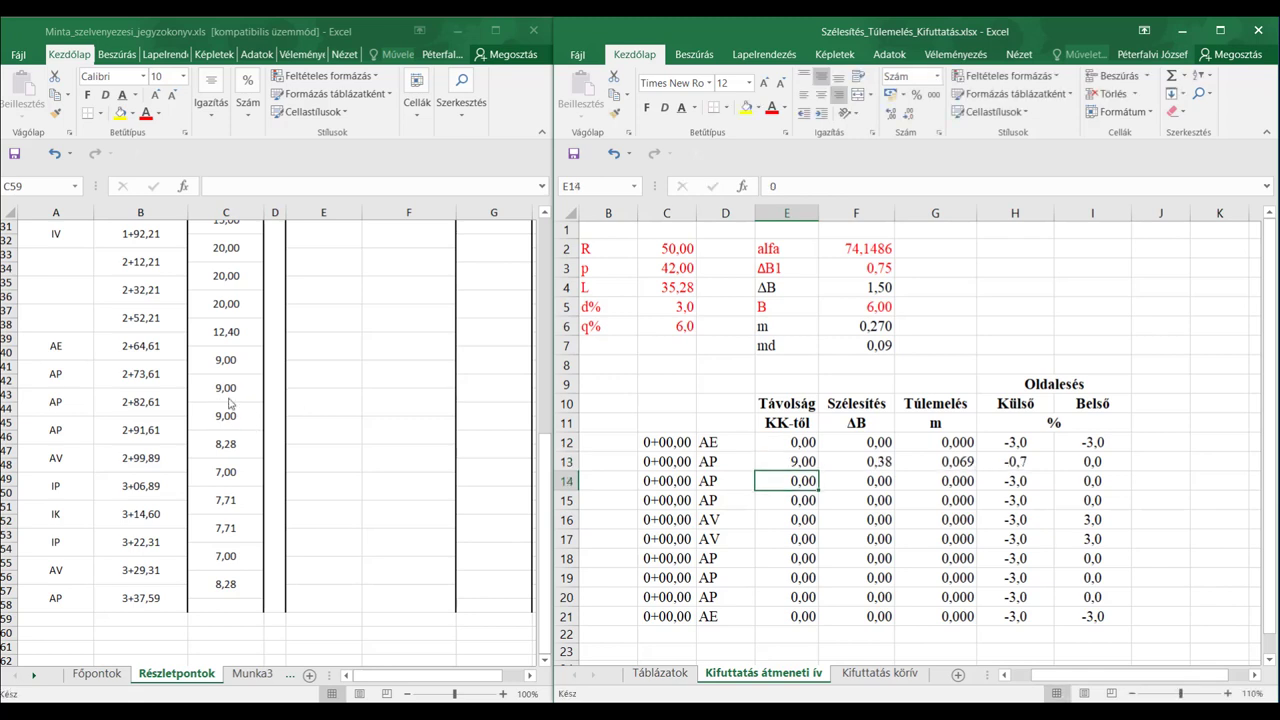
pyautogui.write('18')
pyautogui.press('Return')
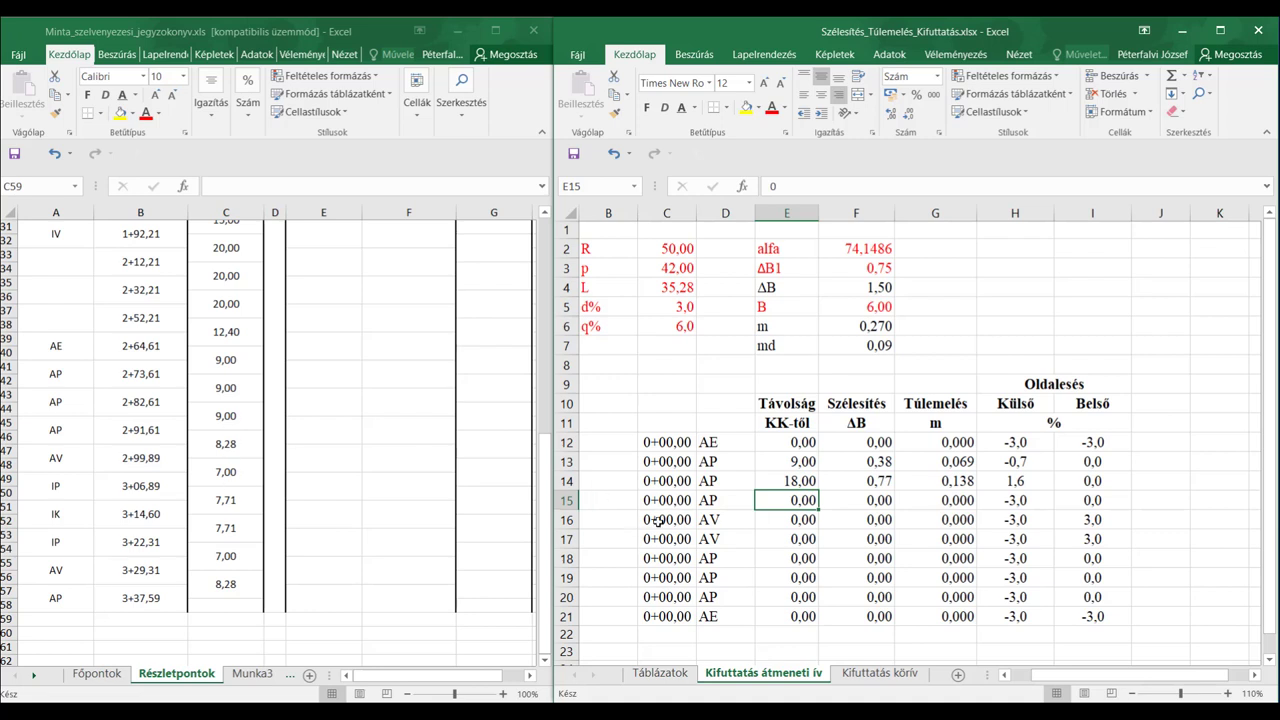
pyautogui.write('27')
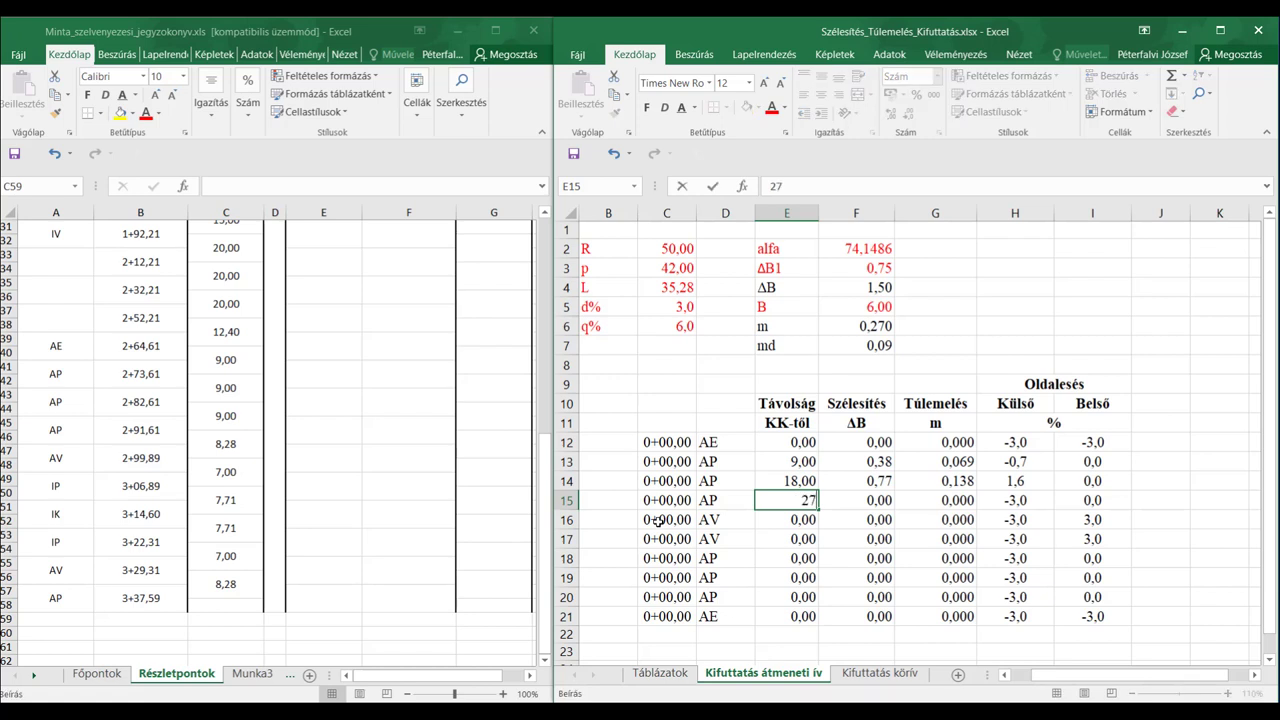
pyautogui.press('Return')
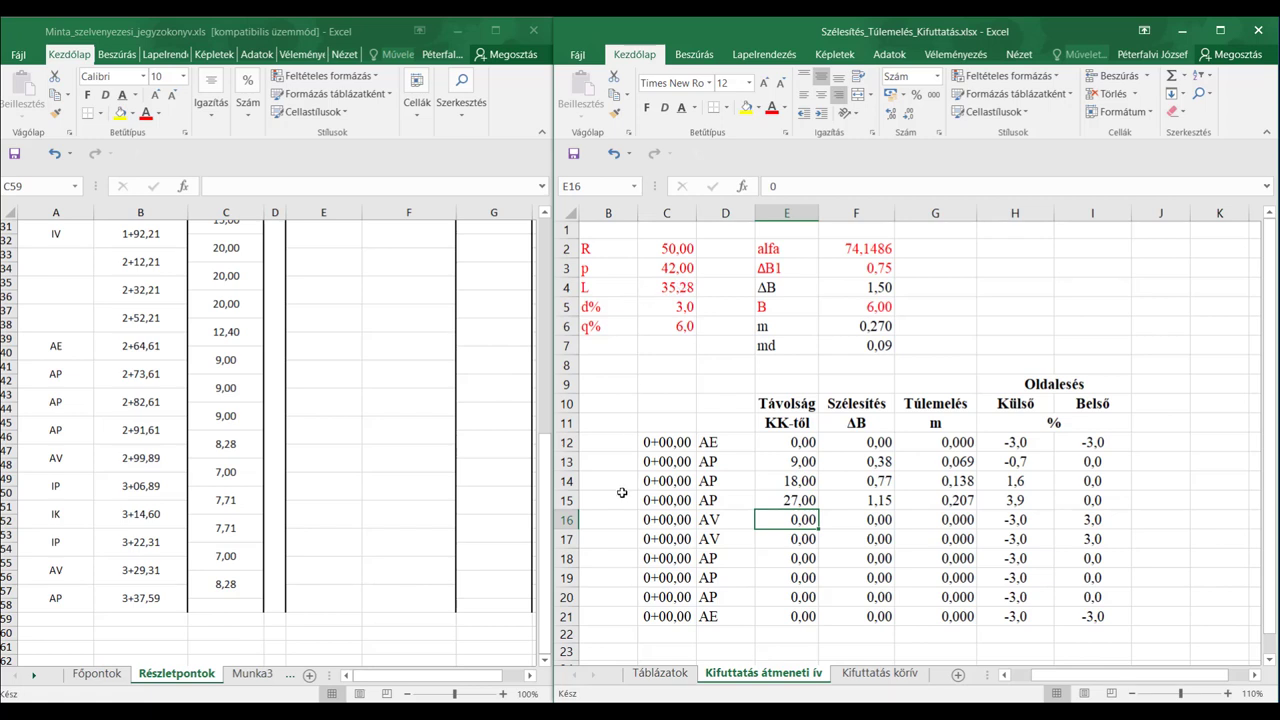
pyautogui.write('35,28')
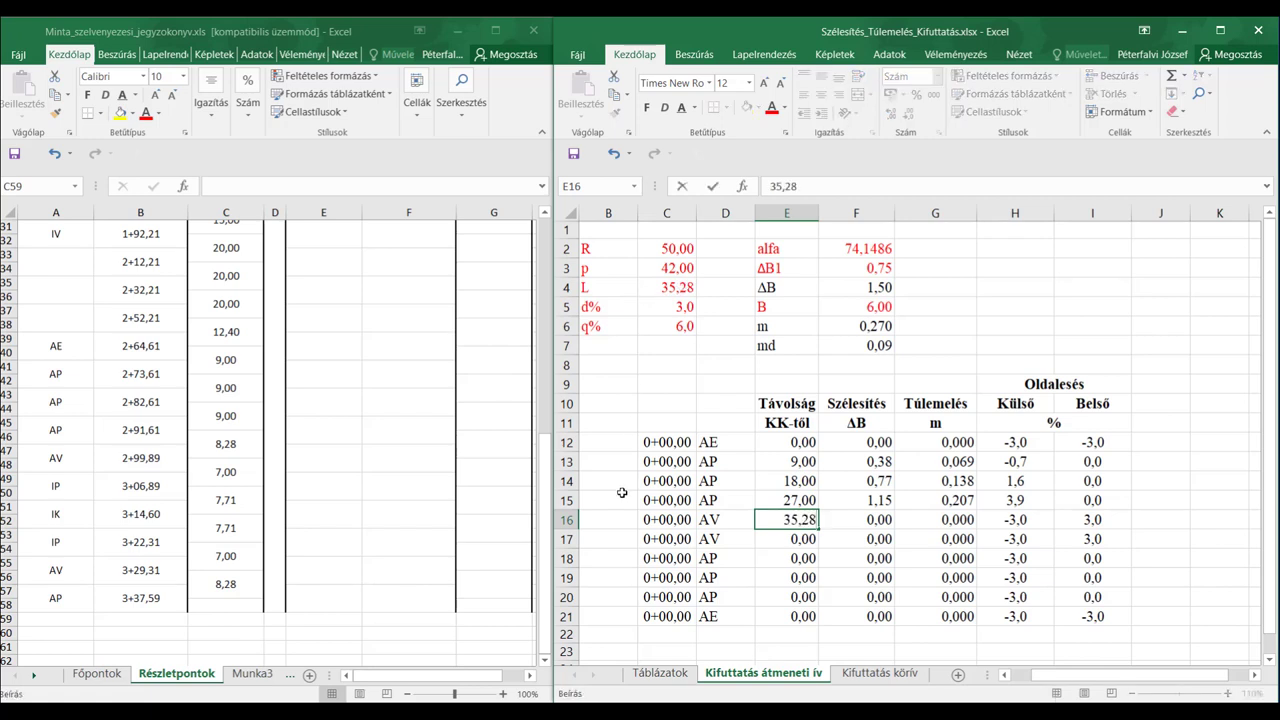
pyautogui.press('Return')
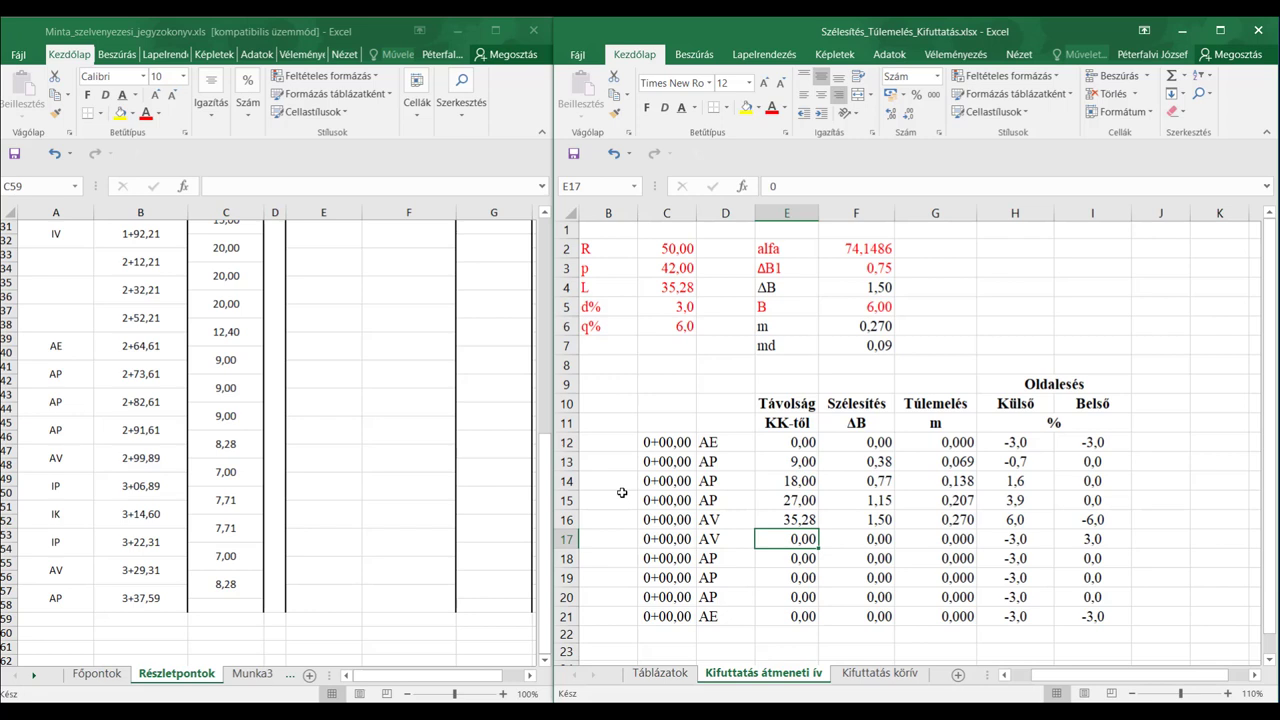
# - Fill the KK distances of the exit transition curve from AV towards AE with 35,28, 27, 18 and 9 in E17:E20
pyautogui.write('35,28')
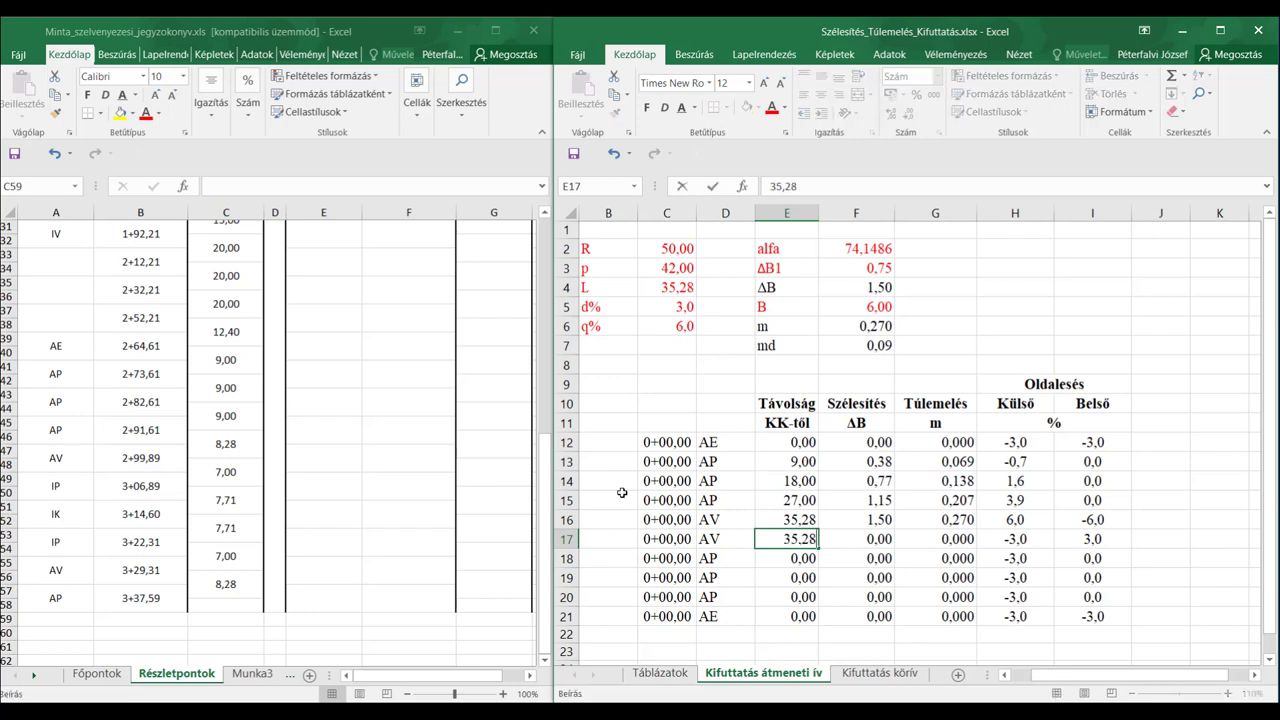
pyautogui.press('Return')
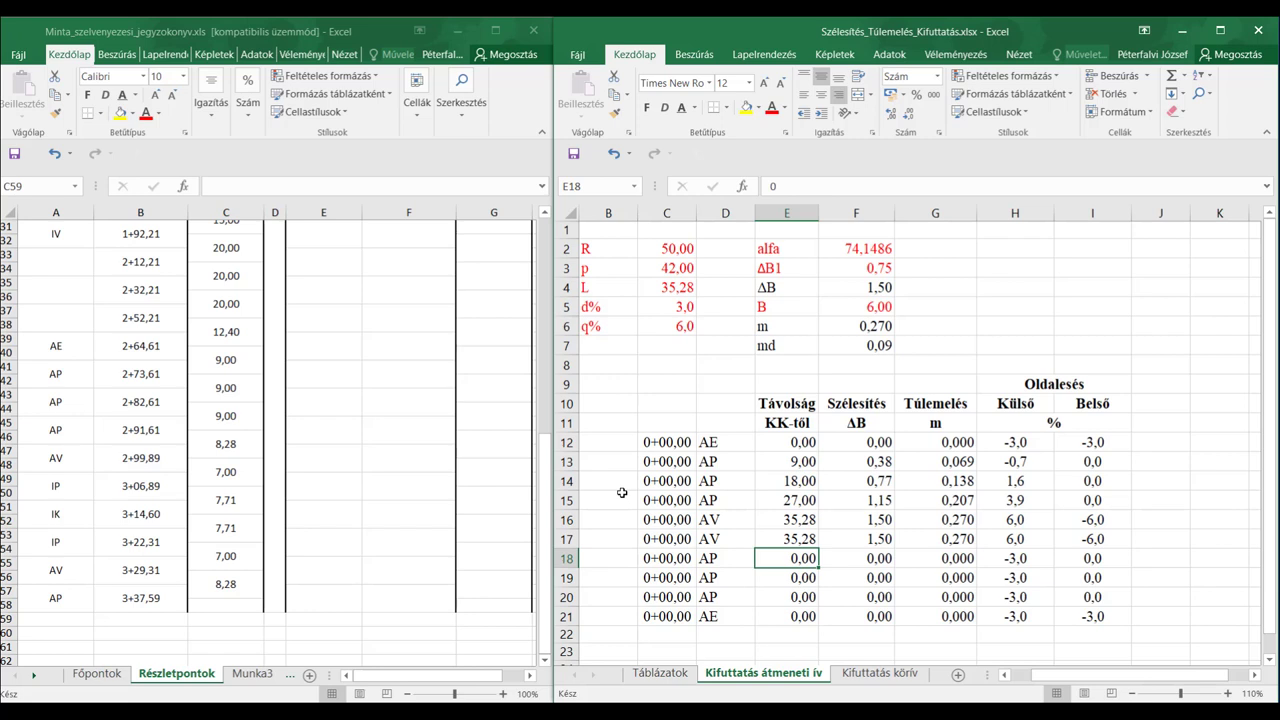
pyautogui.write('27')
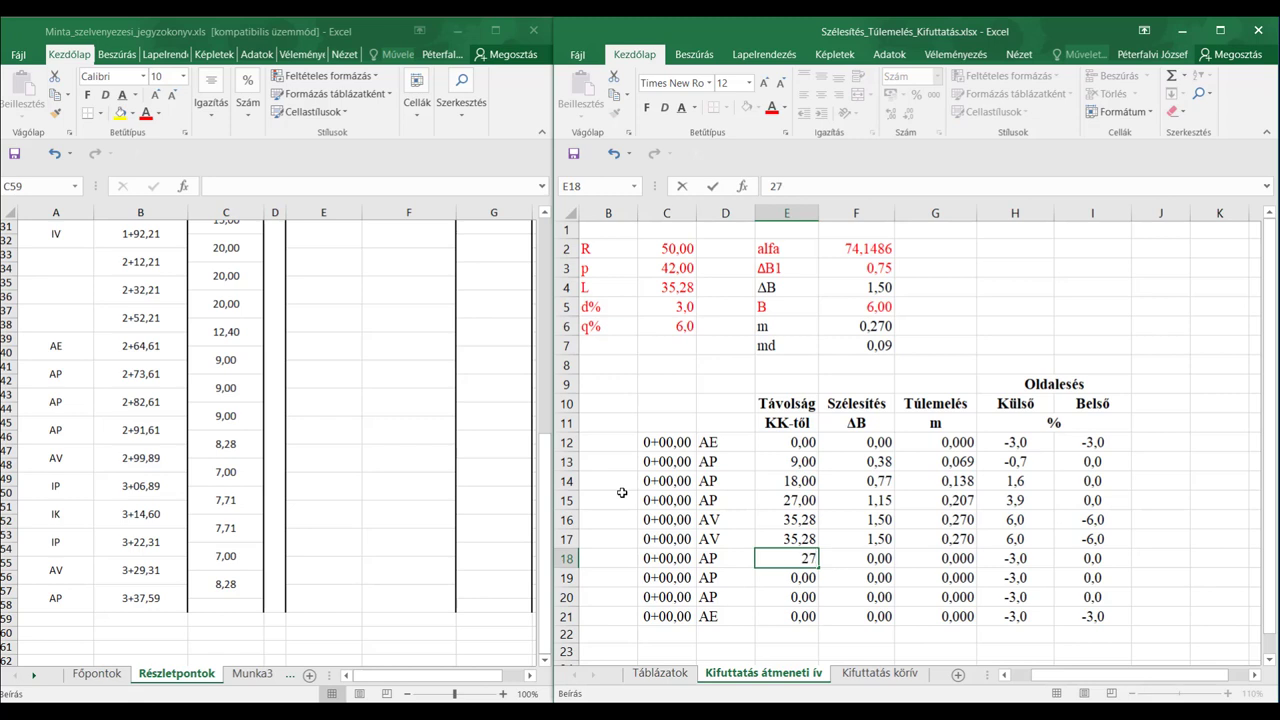
pyautogui.press('Return')
pyautogui.write('18')
pyautogui.press('Return')
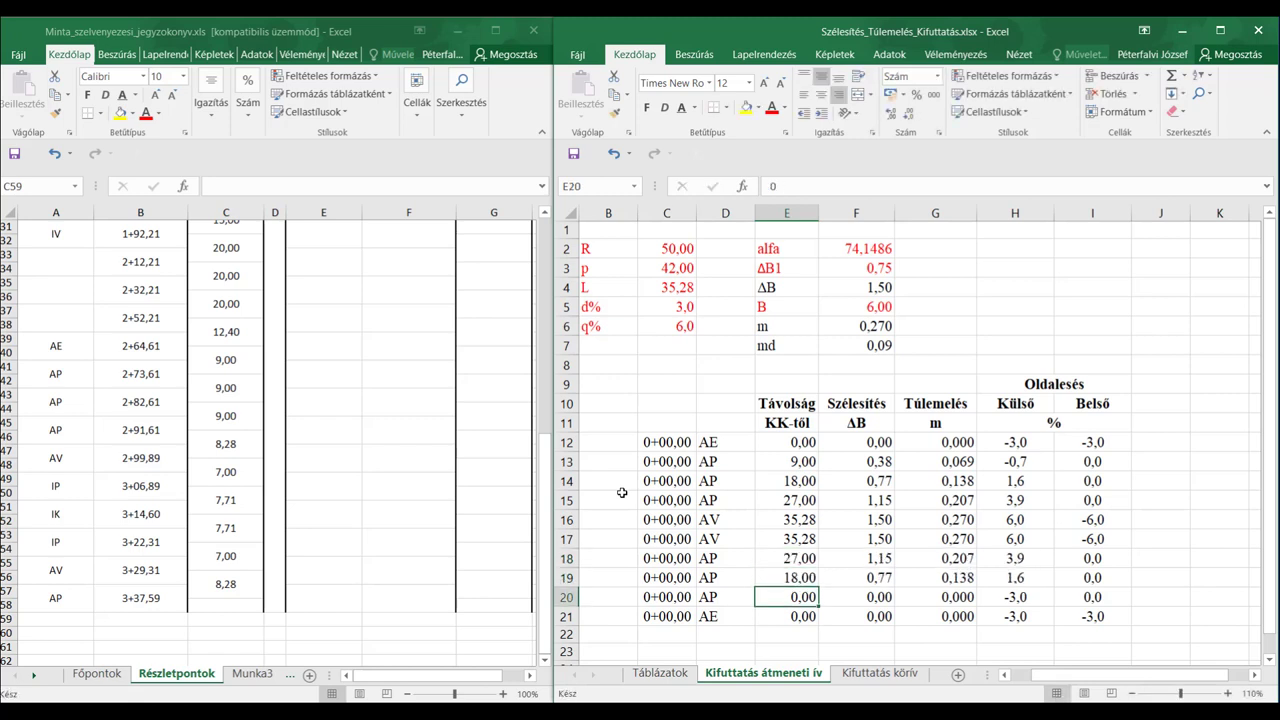
pyautogui.write('9')
pyautogui.press('Return')
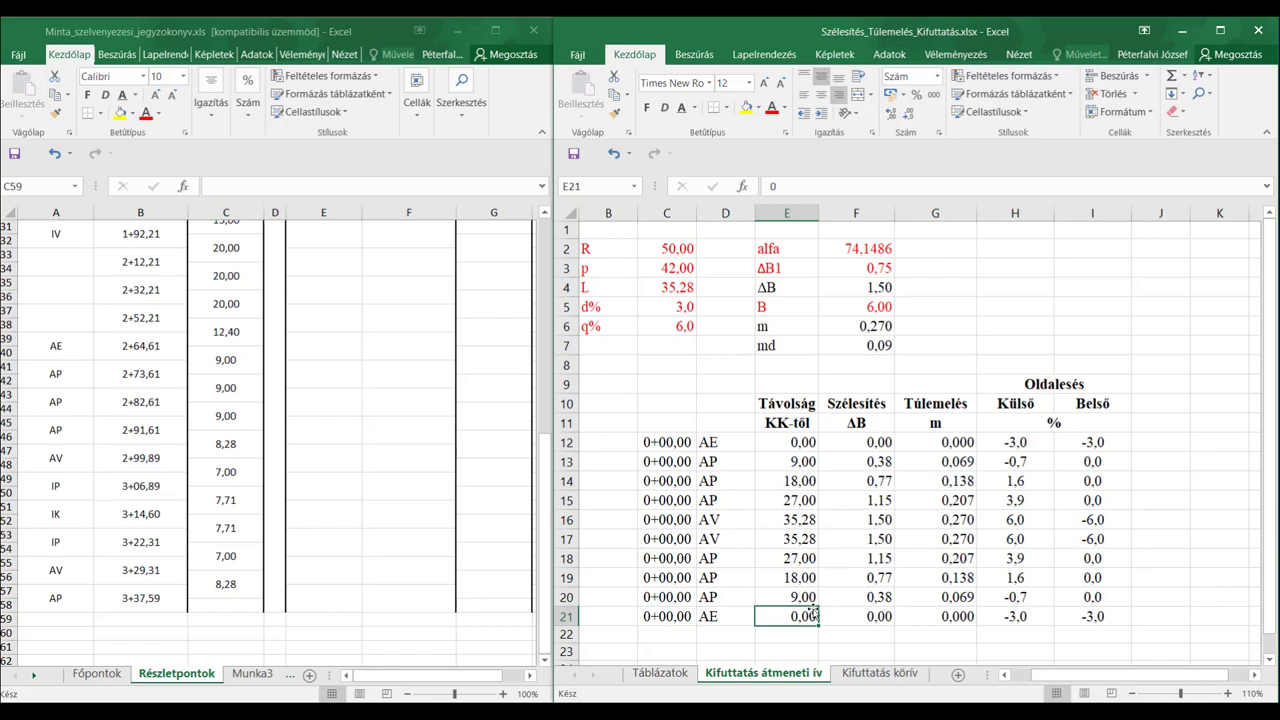
# - Examine the widening, superelevation and outer crossfall formulas of the detail points in columns F, G and H
pyautogui.click(882, 448)
pyautogui.click(882, 465)
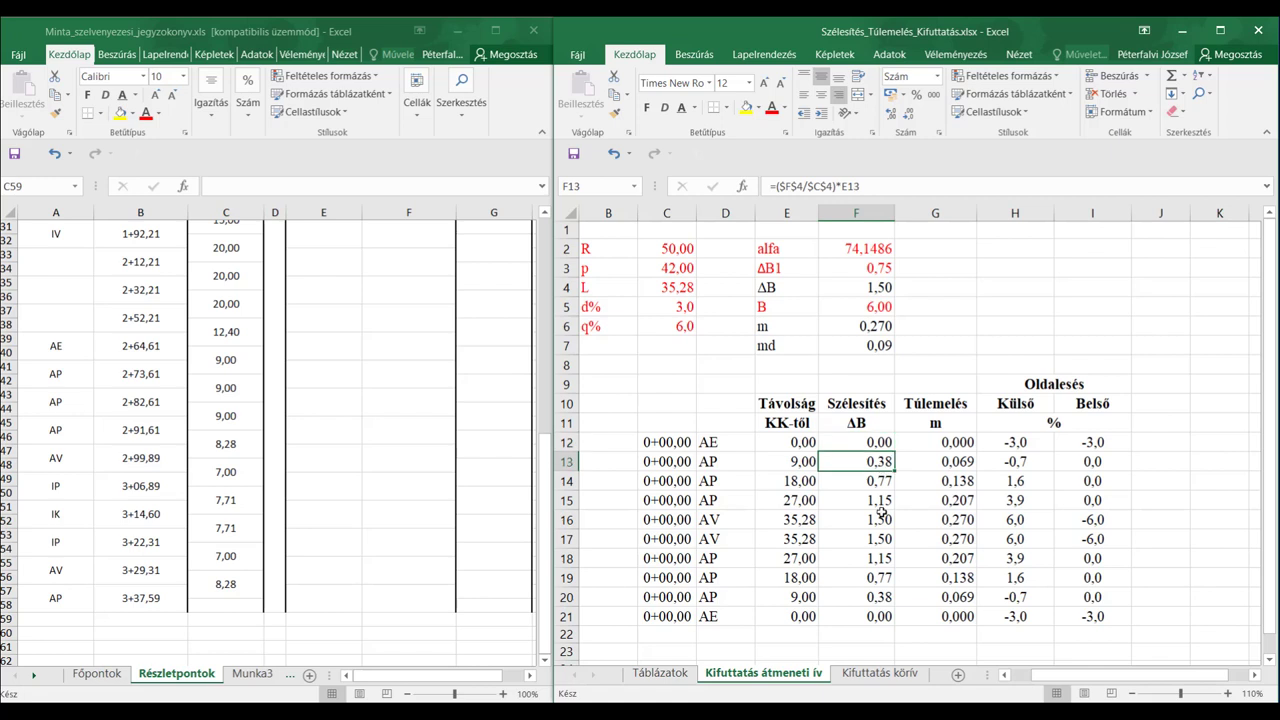
pyautogui.click(881, 500)
pyautogui.click(881, 518)
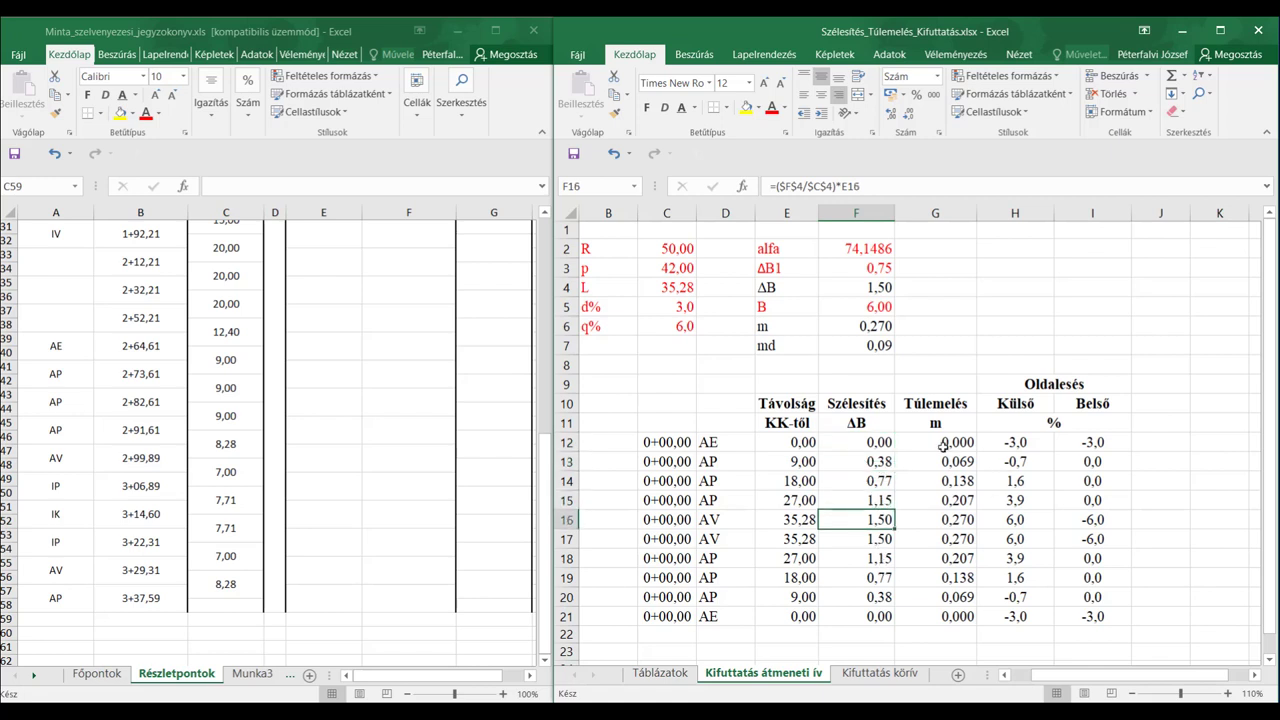
pyautogui.click(949, 476)
pyautogui.click(954, 560)
pyautogui.click(952, 617)
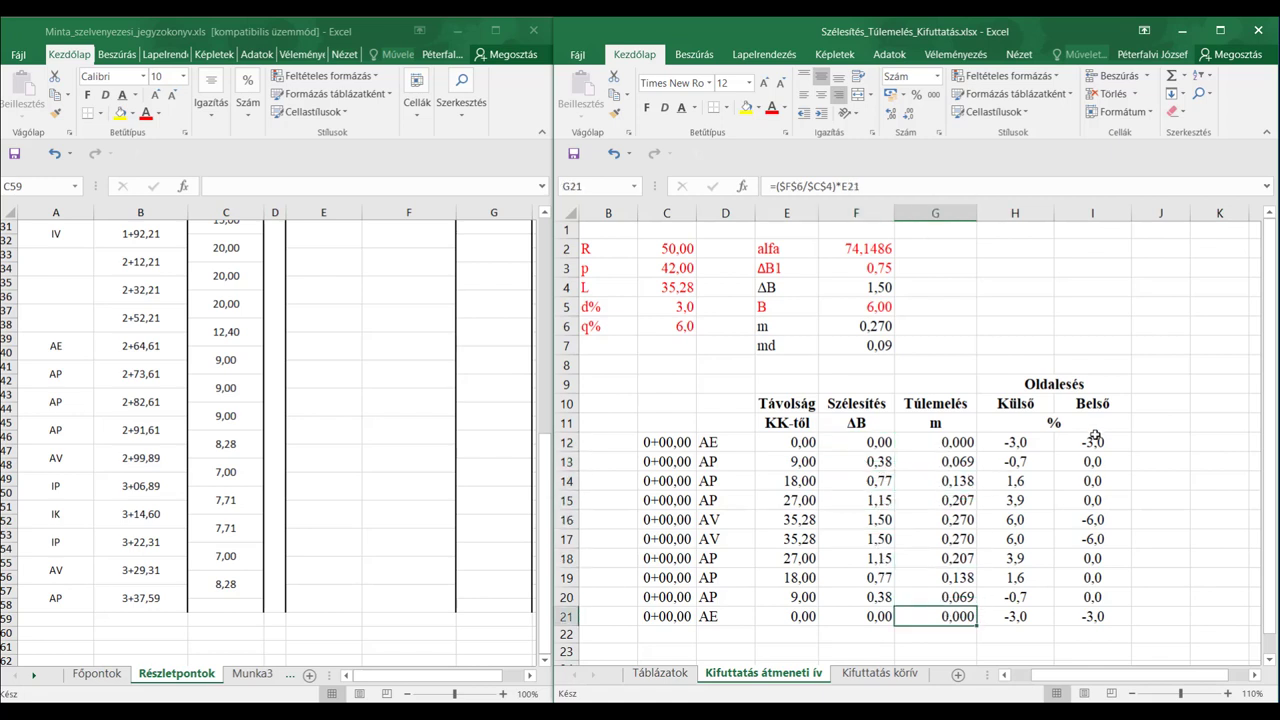
pyautogui.click(1028, 442)
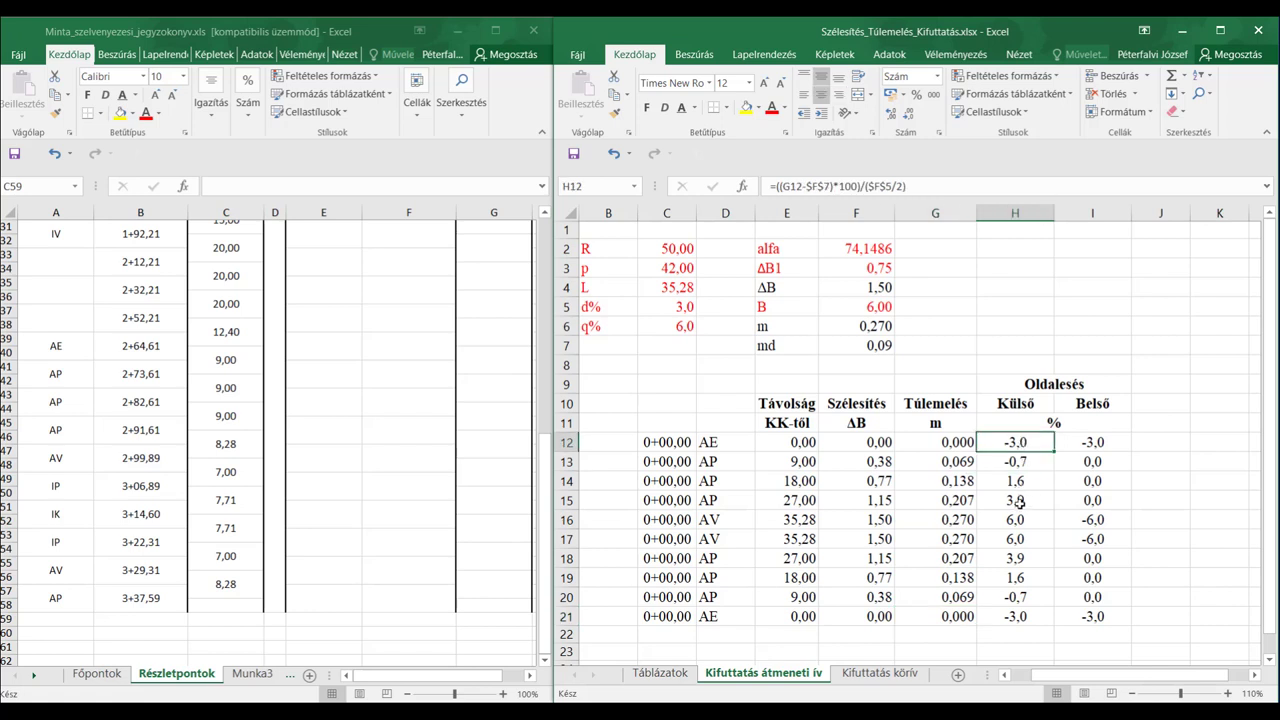
pyautogui.press('Down')
pyautogui.press('Down')
pyautogui.press('Down')
pyautogui.press('Down')
pyautogui.press('Down')
pyautogui.press('Down')
pyautogui.press('Down')
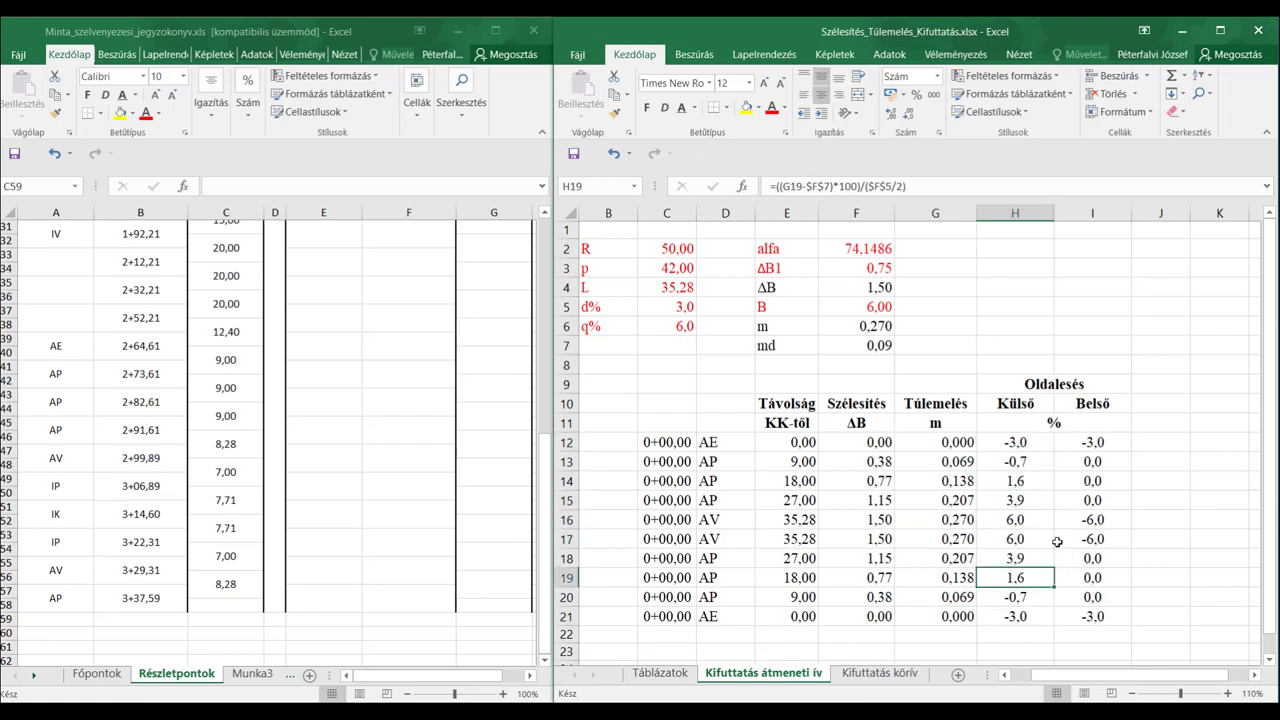
# - Fill the inner crossfall of -3 from I12 down to I14, and set I15 to -3,9
pyautogui.click(1087, 440)
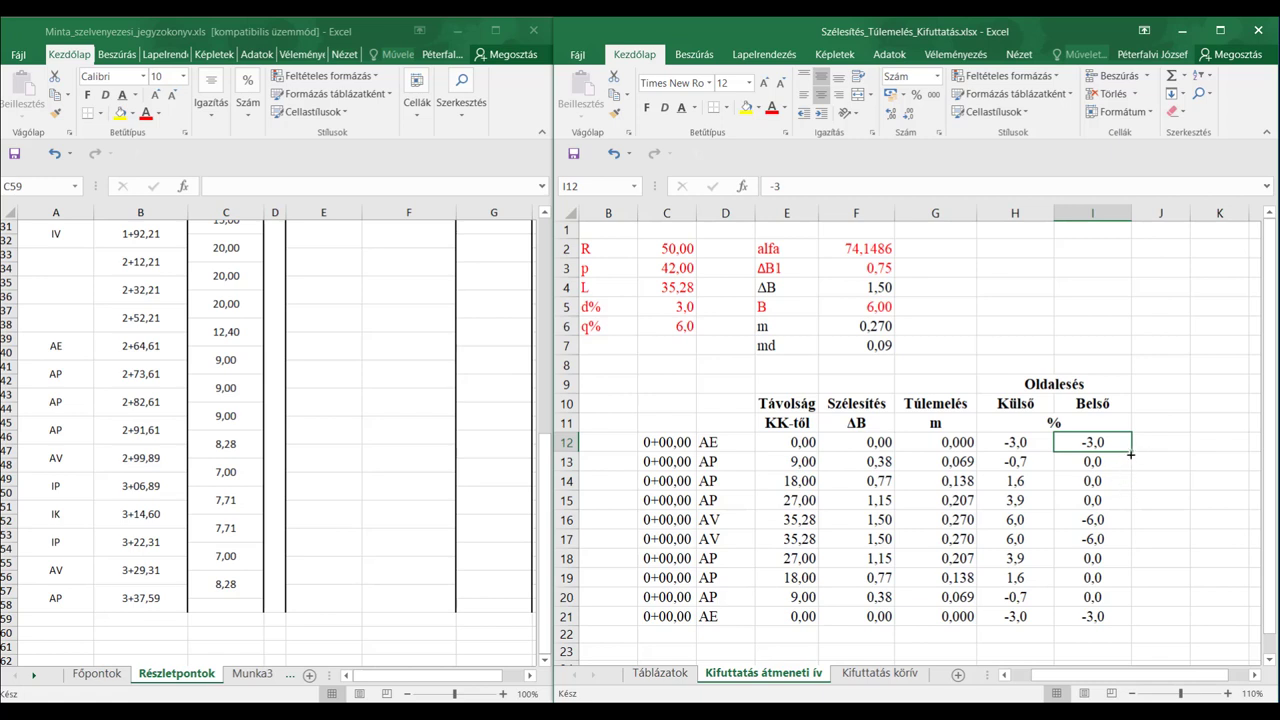
pyautogui.moveTo(1130, 455); pyautogui.dragTo(1135, 492)
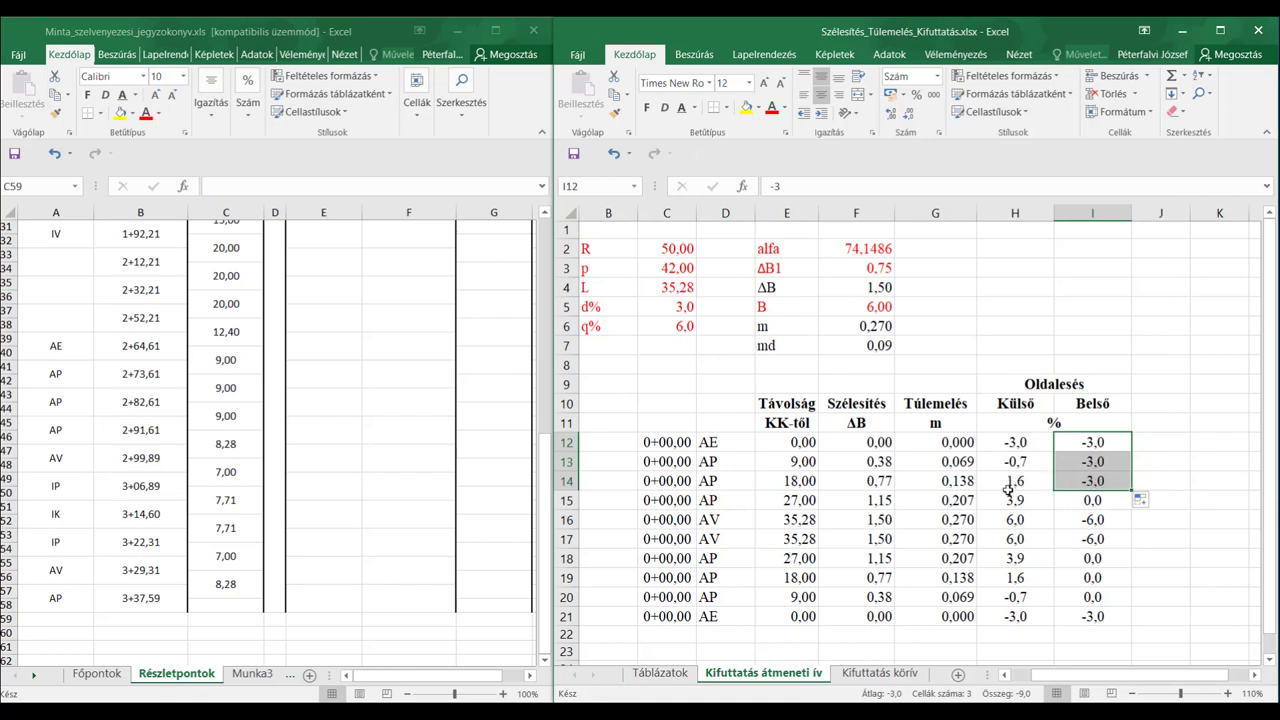
pyautogui.click(1090, 513)
pyautogui.click(1077, 502)
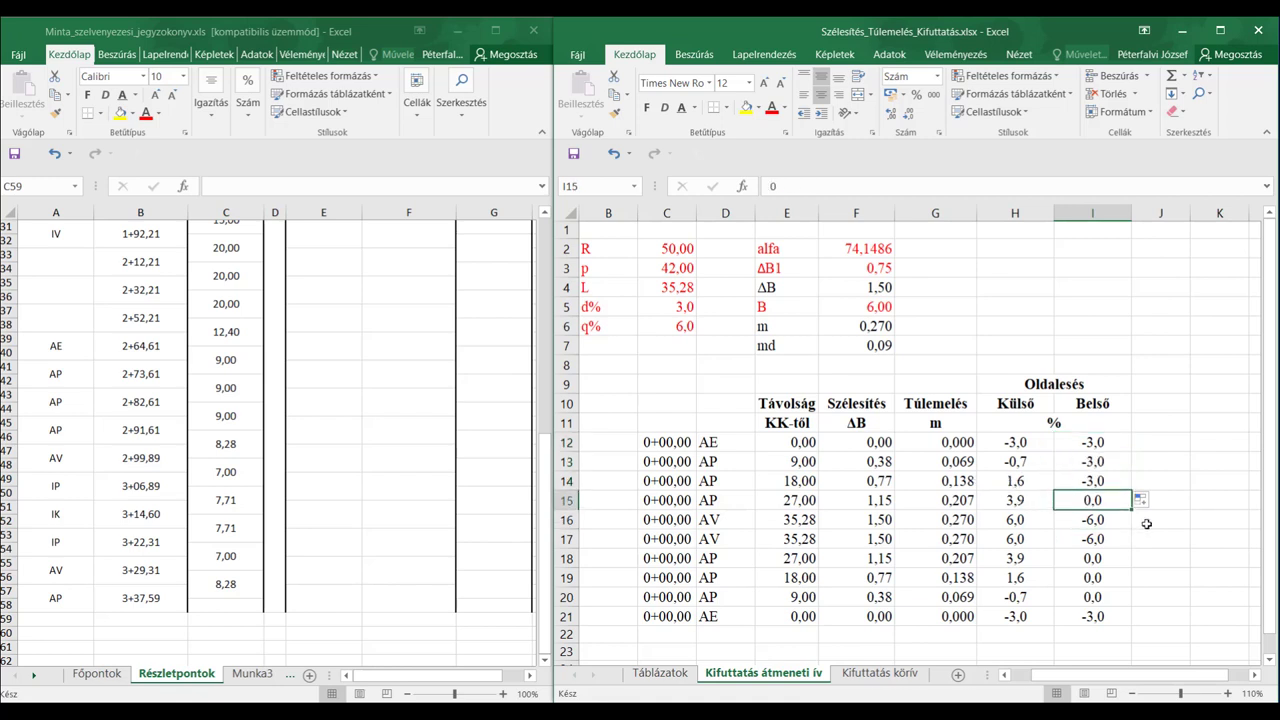
pyautogui.write('-3,9')
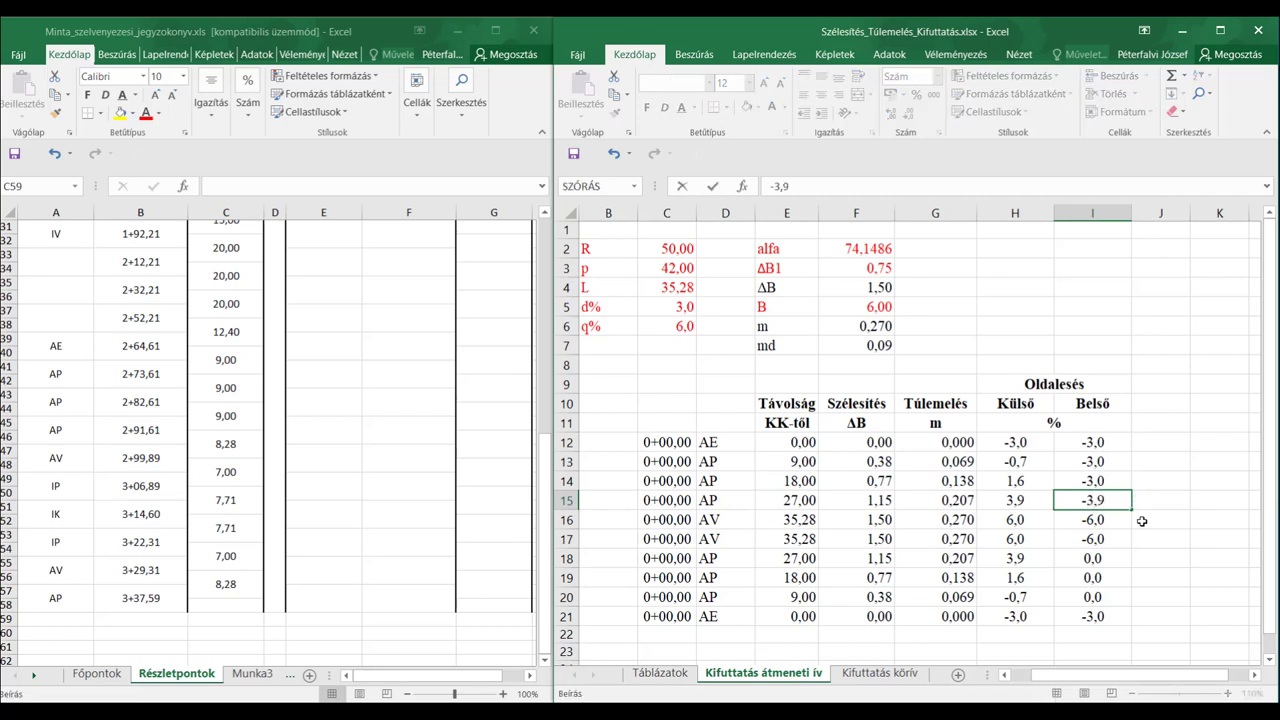
pyautogui.press('Return')
# - Set the inner crossfall in I18 to -3,9, and fill the -3 from I21 up to I19
pyautogui.click(1016, 503)
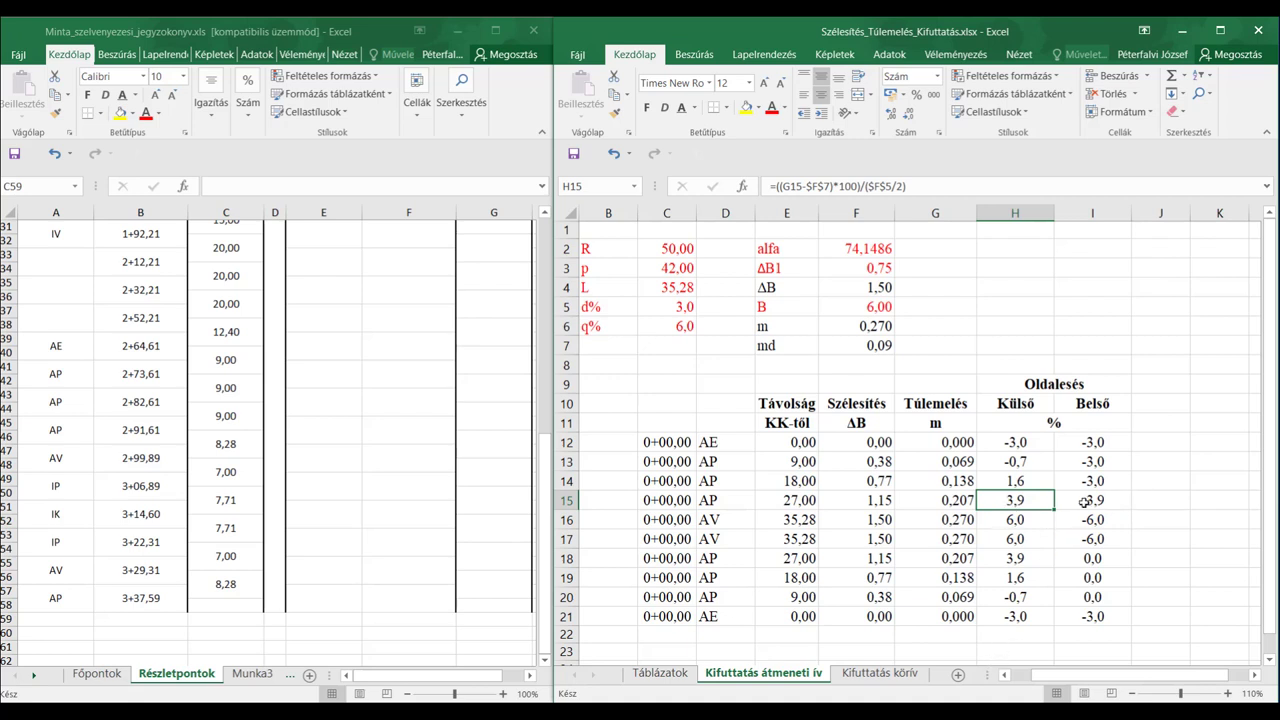
pyautogui.click(1093, 560)
pyautogui.write('-3,9')
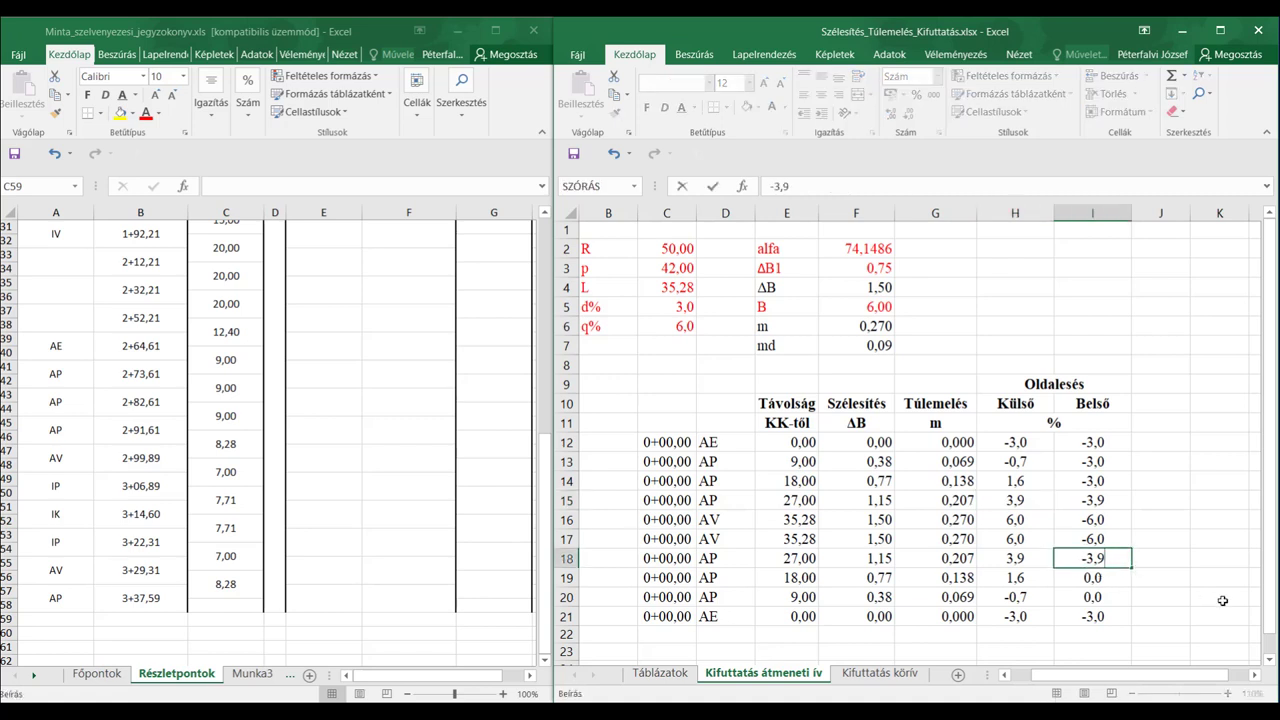
pyautogui.press('Return')
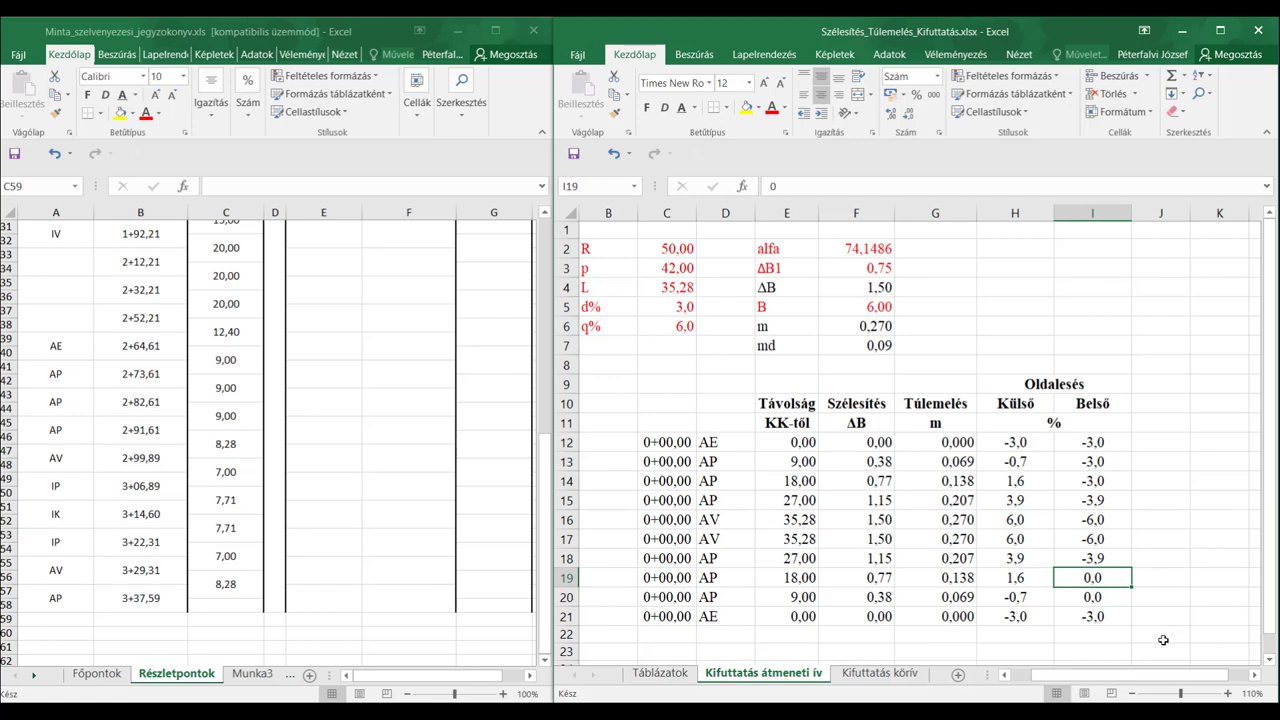
pyautogui.click(1092, 616)
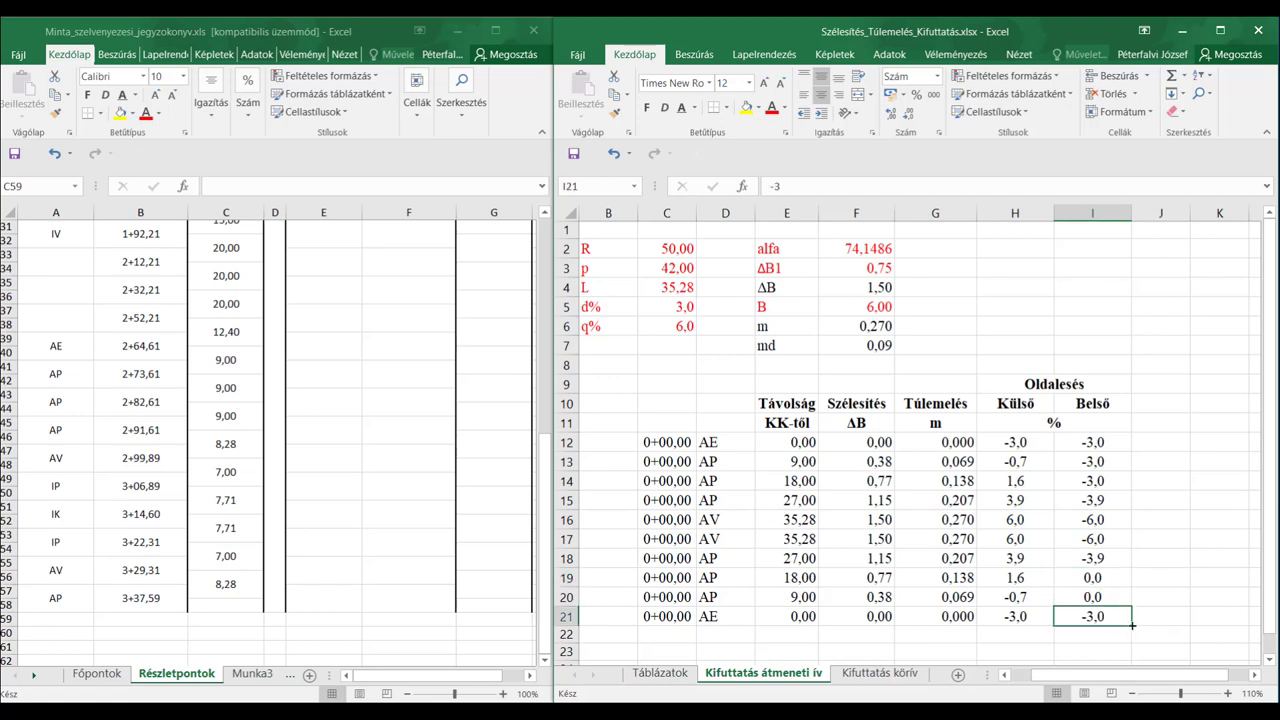
pyautogui.moveTo(1132, 625); pyautogui.dragTo(1123, 571)
pyautogui.click(1165, 537)
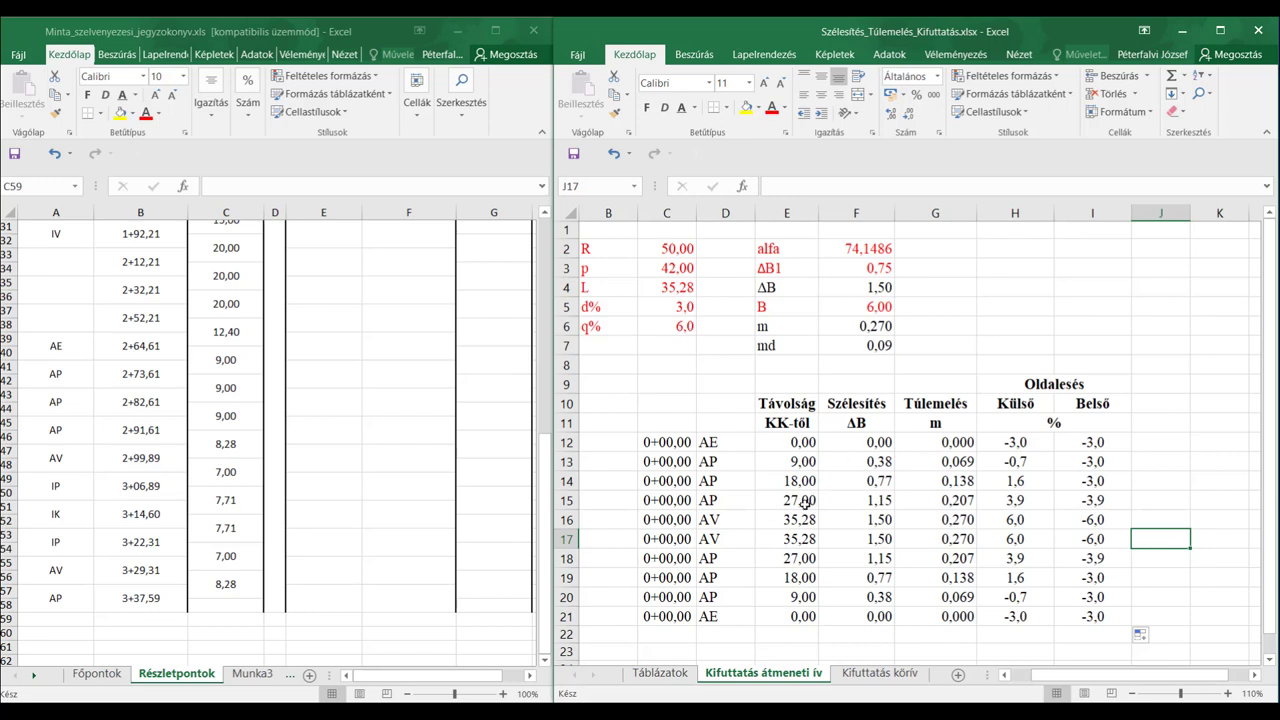
# - Examine the section values of the AE and following AP points on the Részletpontok sheet of the Minta_szelvenyezesi_jegyzokonyv workbook
pyautogui.click(652, 447)
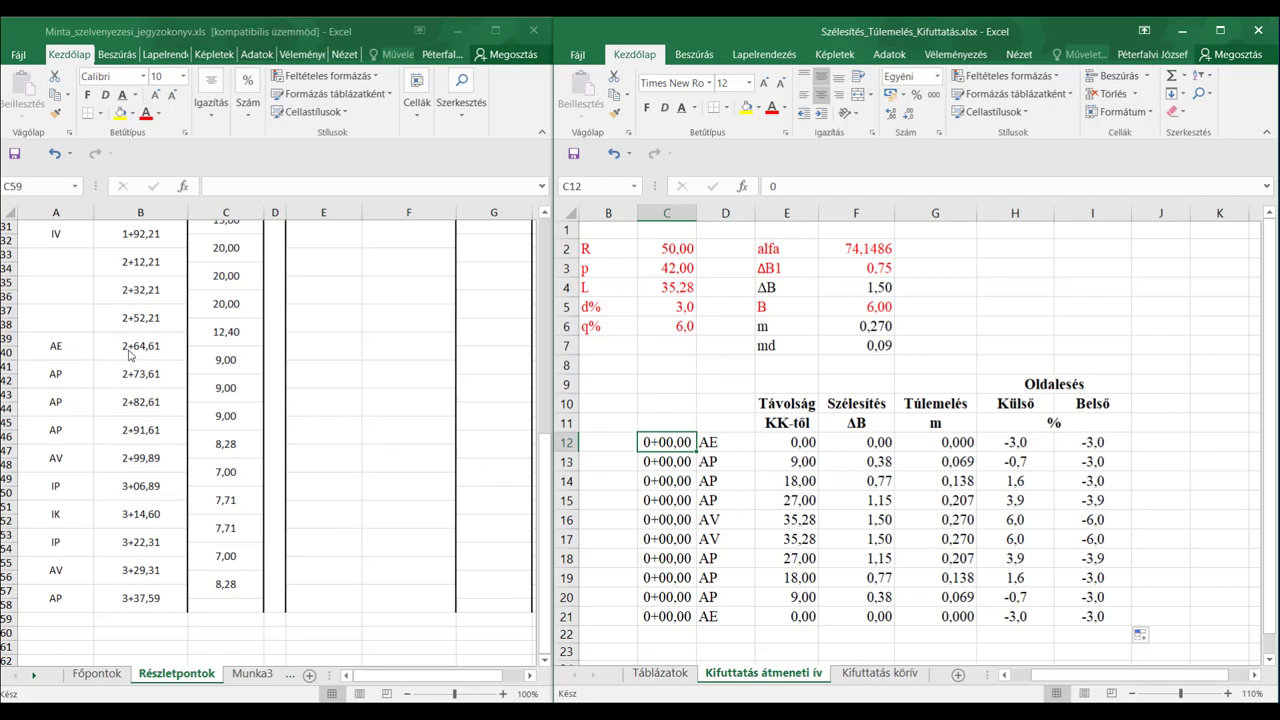
pyautogui.hotkey('alt', 'Tab')
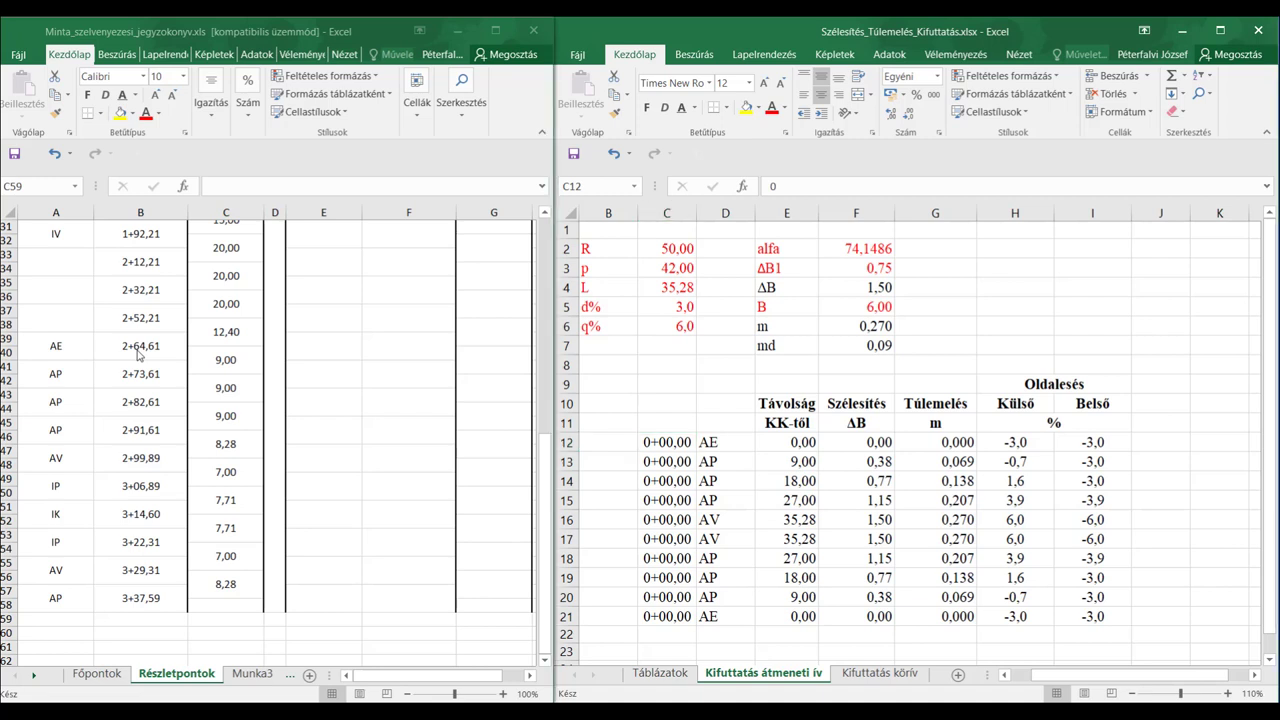
pyautogui.click(132, 350)
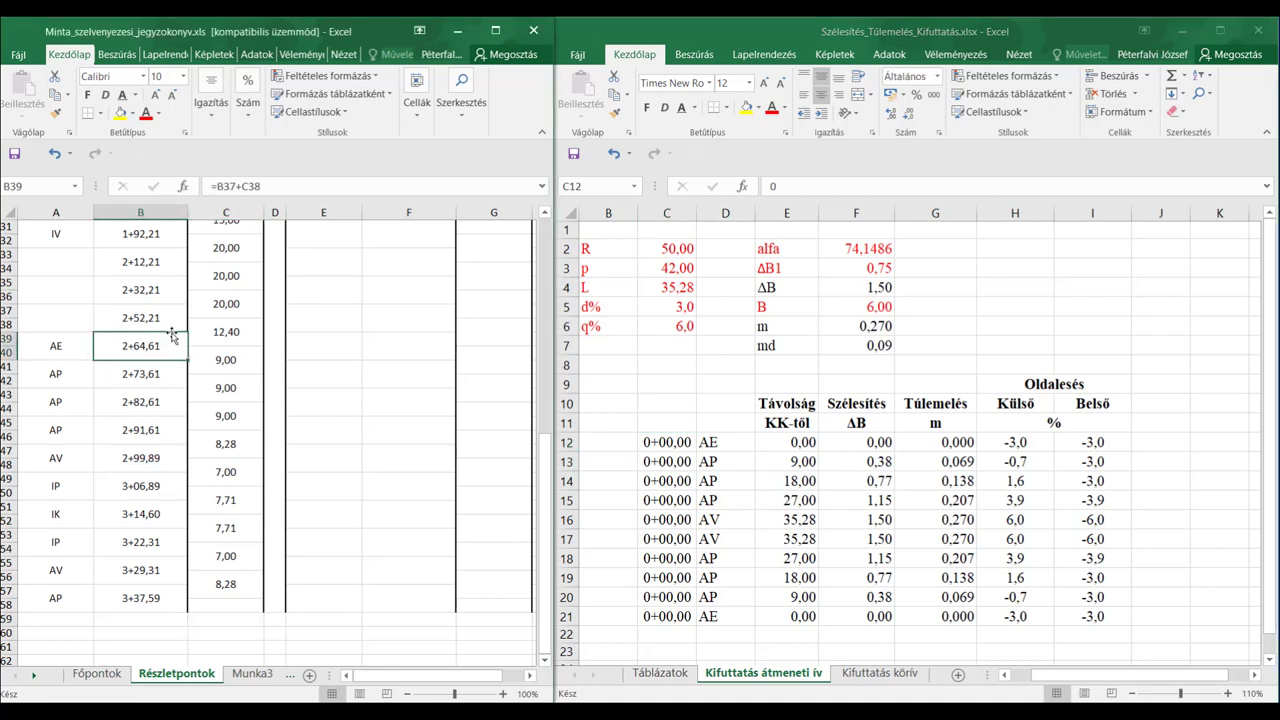
pyautogui.click(138, 382)
pyautogui.press('Down')
pyautogui.press('Down')
pyautogui.press('Down')
pyautogui.press('Down')
pyautogui.press('Down')
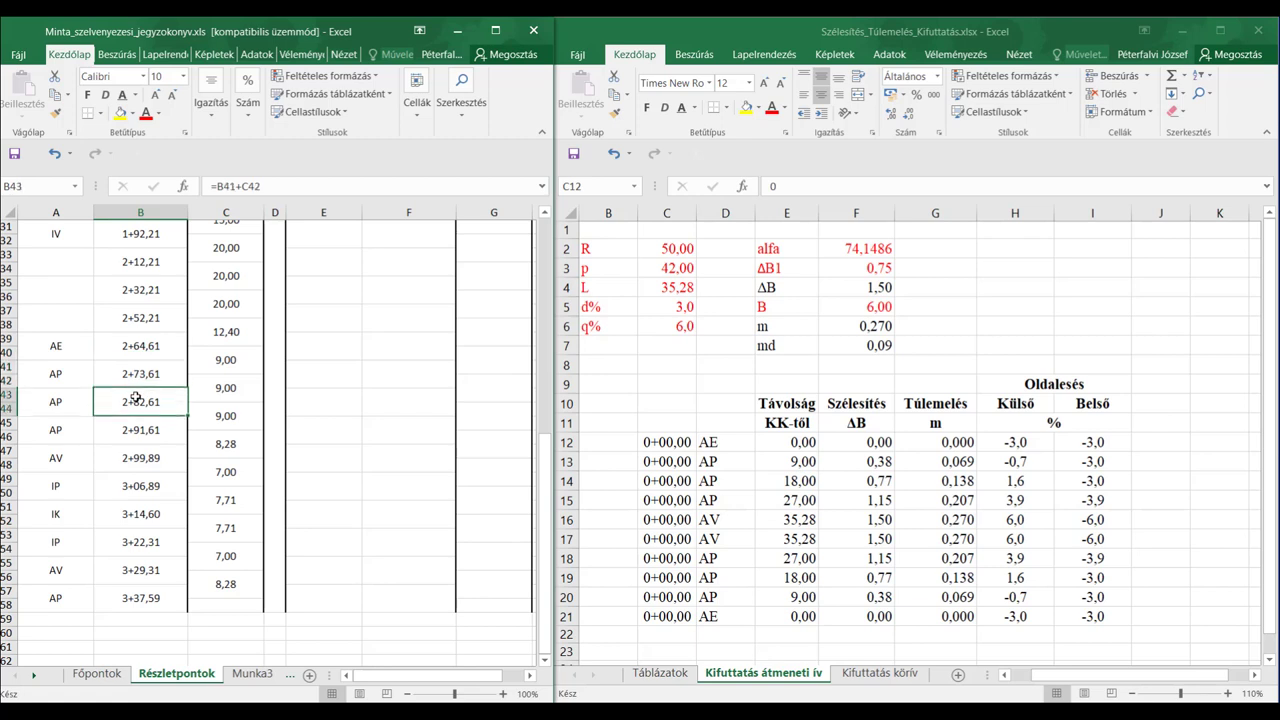
pyautogui.press('Up')
pyautogui.press('Up')
pyautogui.press('Up')
pyautogui.press('Up')
pyautogui.press('Up')
pyautogui.press('Up')
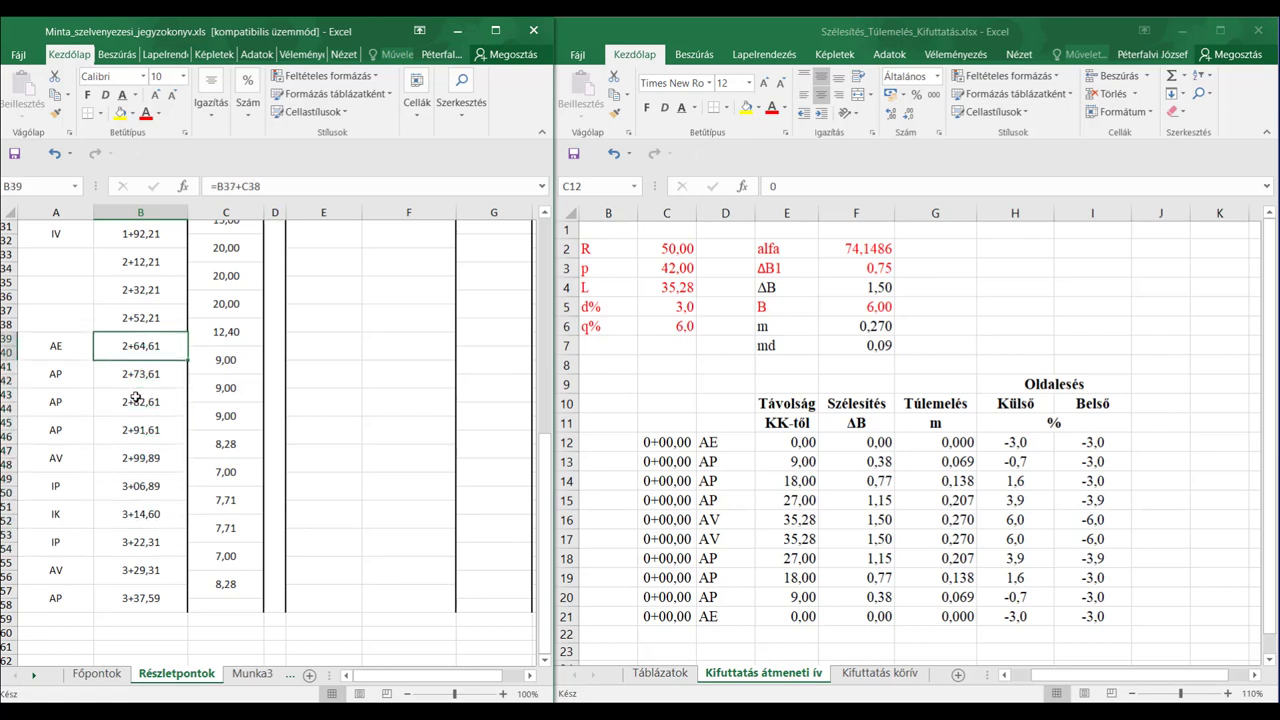
pyautogui.press('Up')
pyautogui.press('Down')
# - Enter the section values 264,61 for AE in C12 and 273,61 for the first AP in C13
pyautogui.click(647, 445)
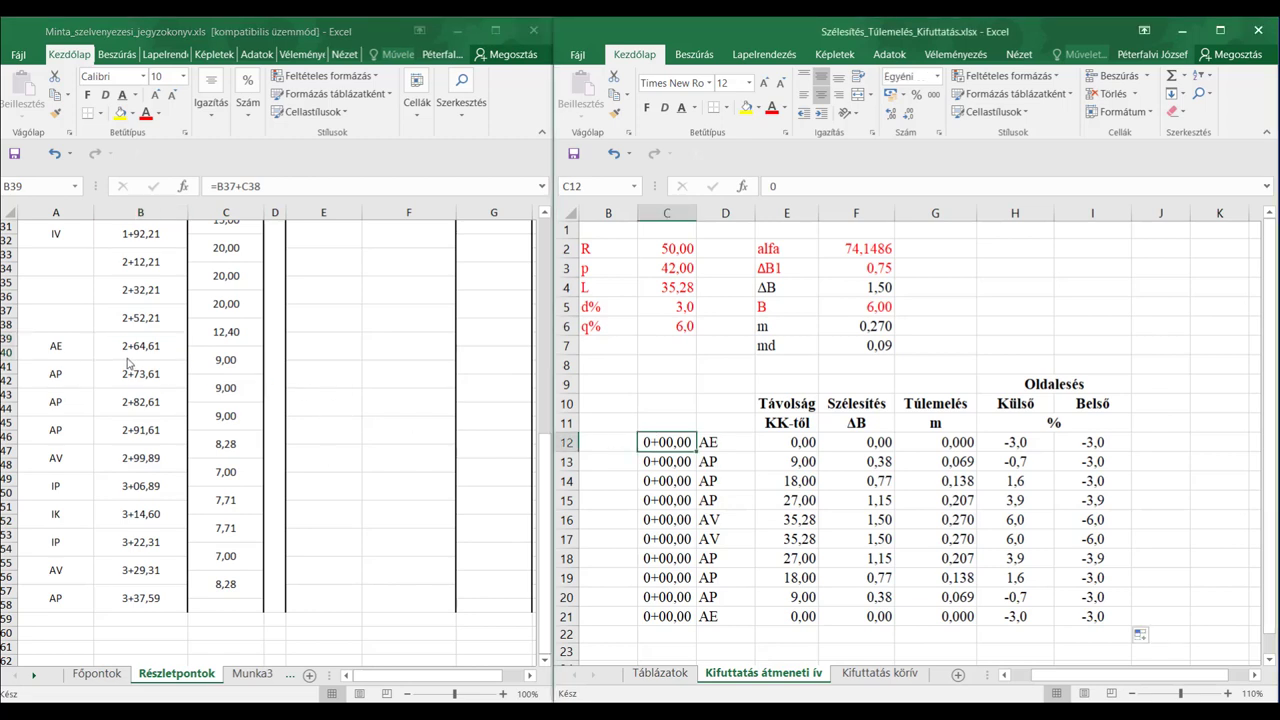
pyautogui.write('264')
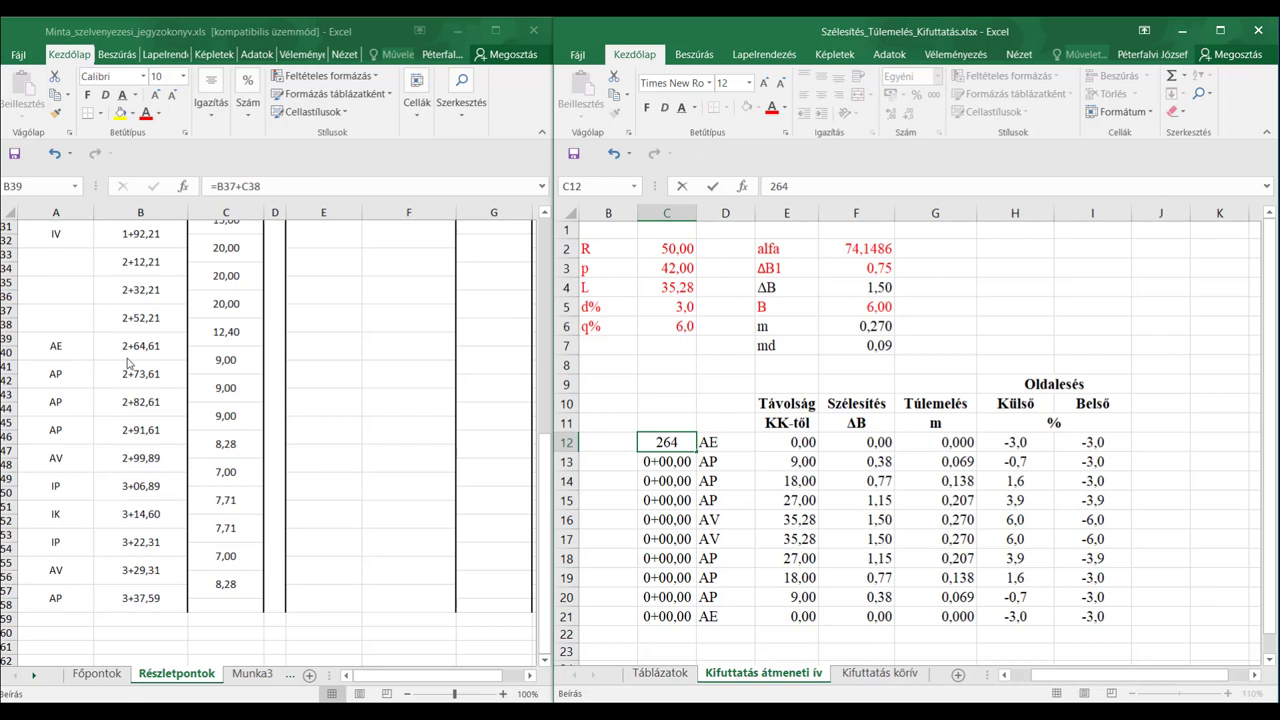
pyautogui.write(',61')
pyautogui.press('Return')
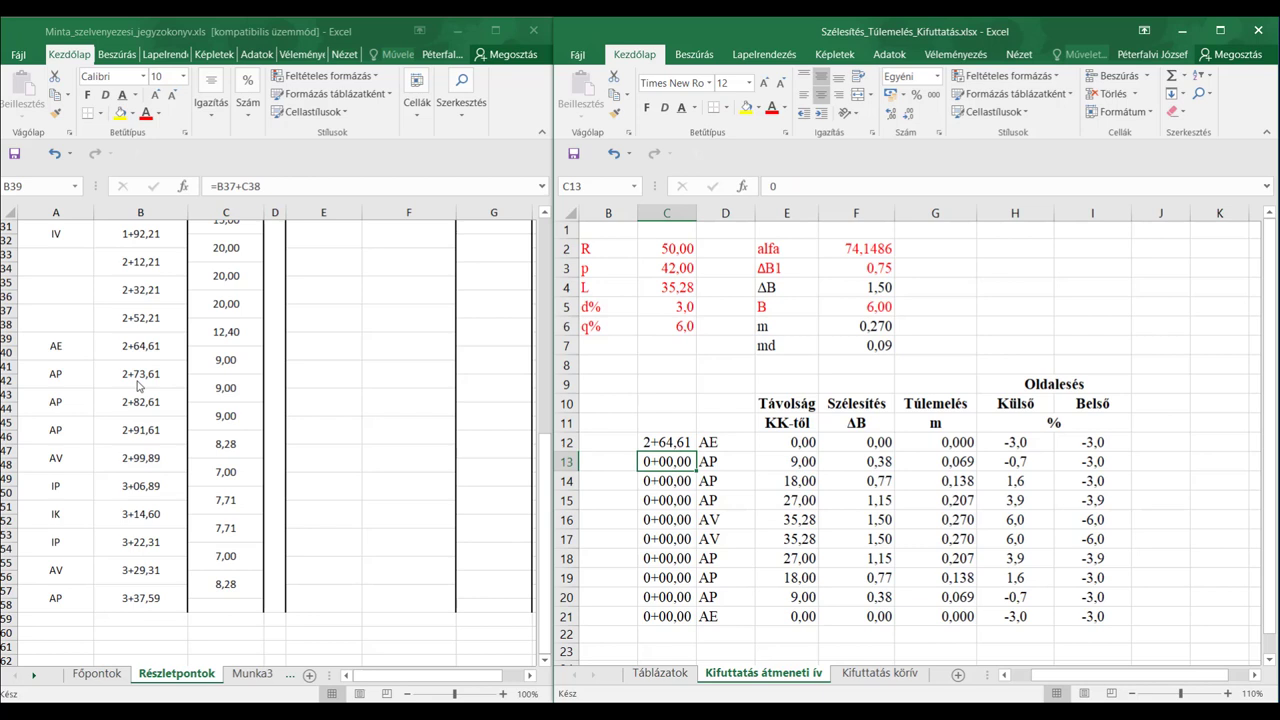
pyautogui.write('273,61')
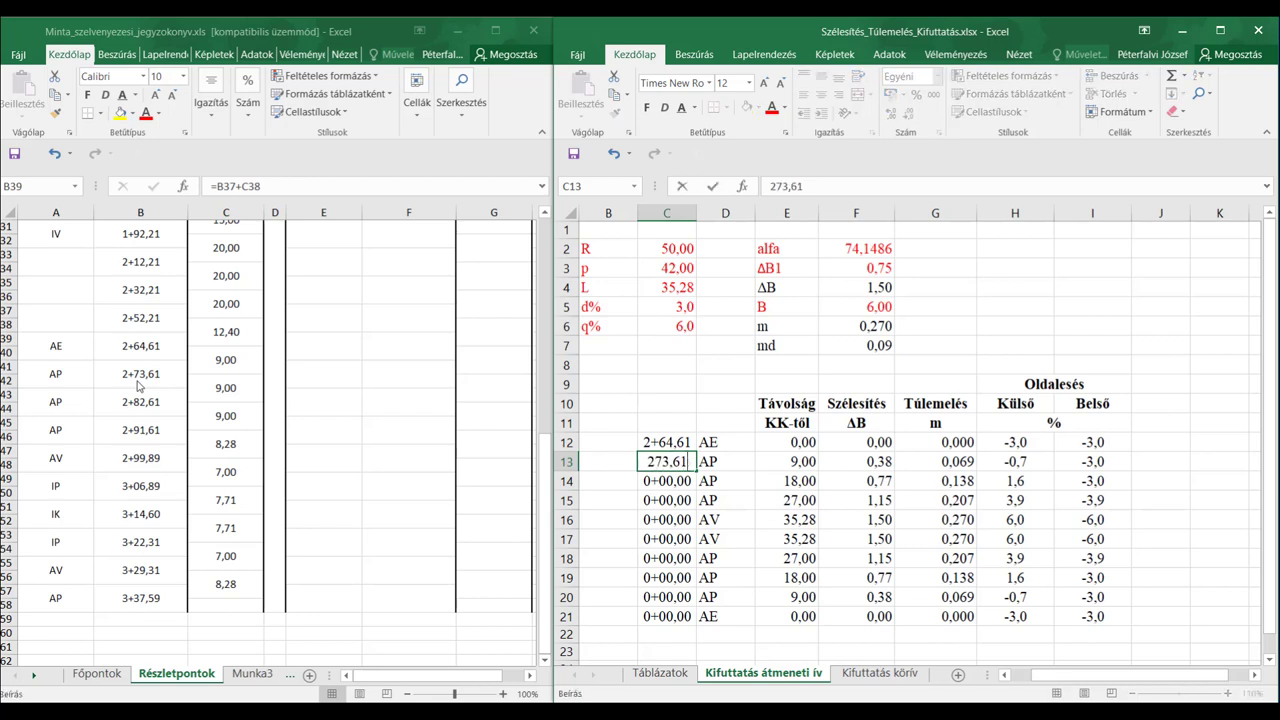
pyautogui.press('Return')
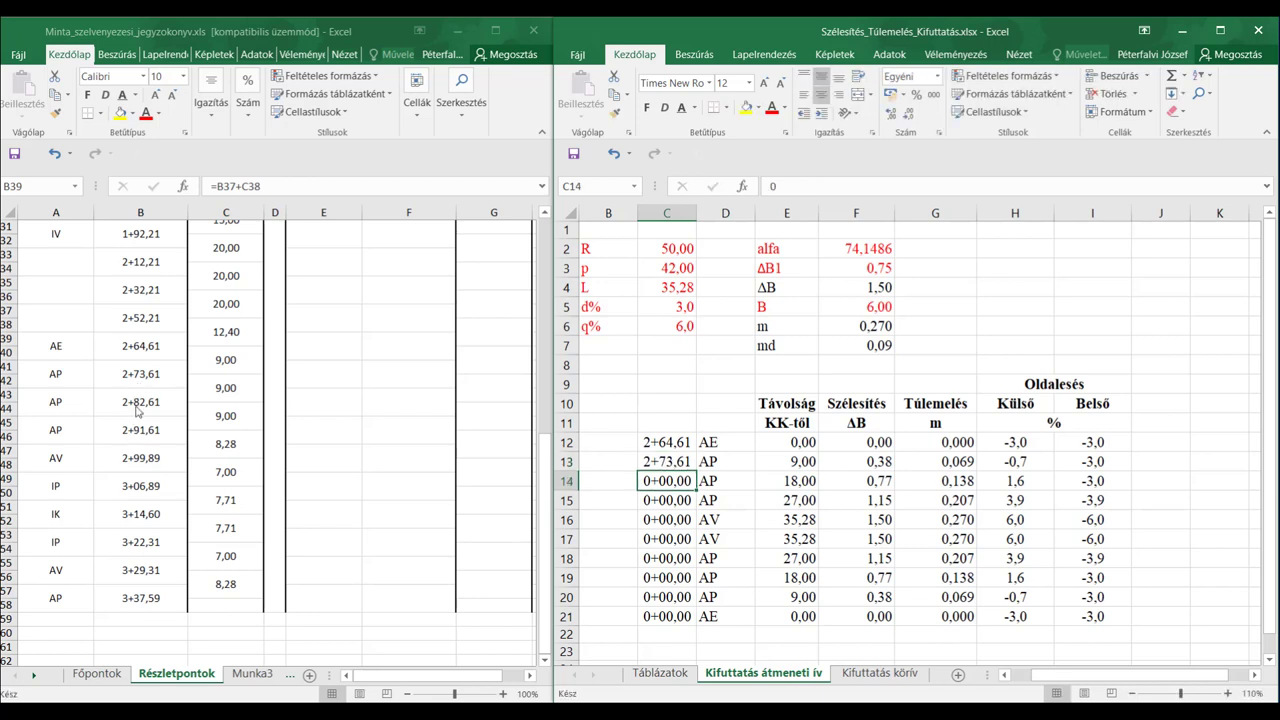
# - Enter the section values 282,61 and 291,61 for the AP points in C14:C15, and 299,89 for AV in C16
pyautogui.write('2')
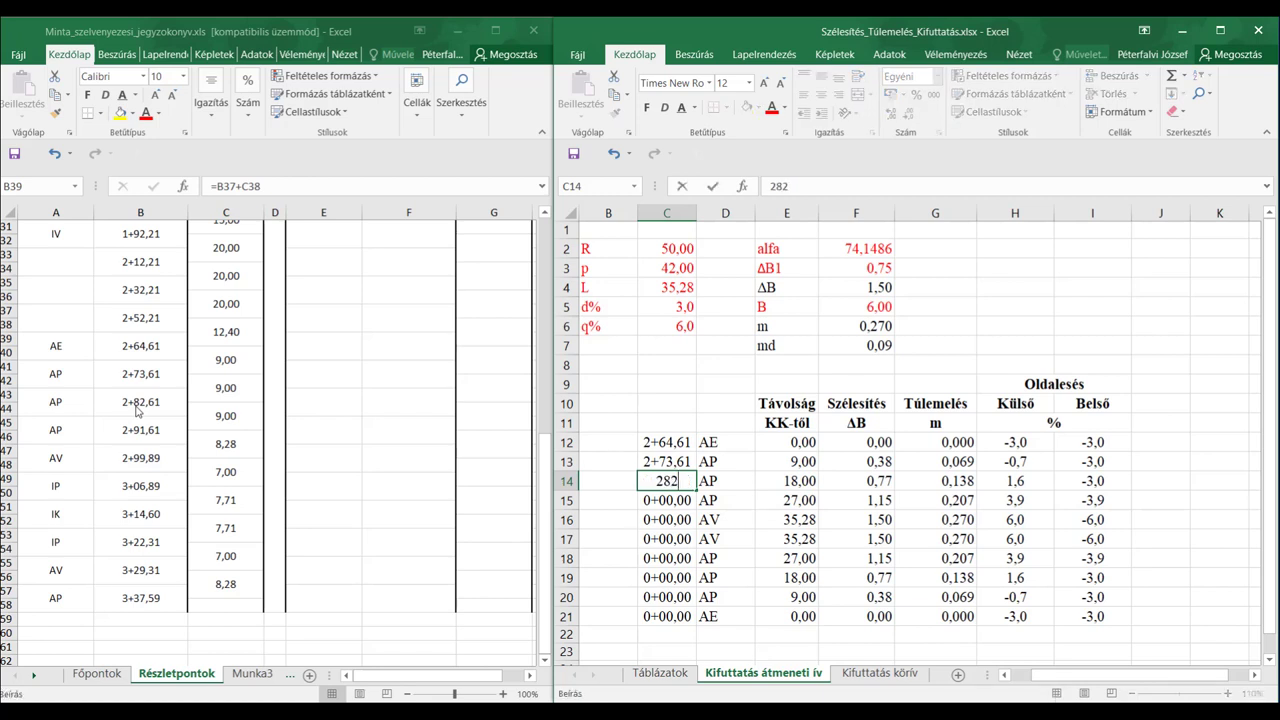
pyautogui.write('+82,61')
pyautogui.press('Return')
pyautogui.write('2+91')
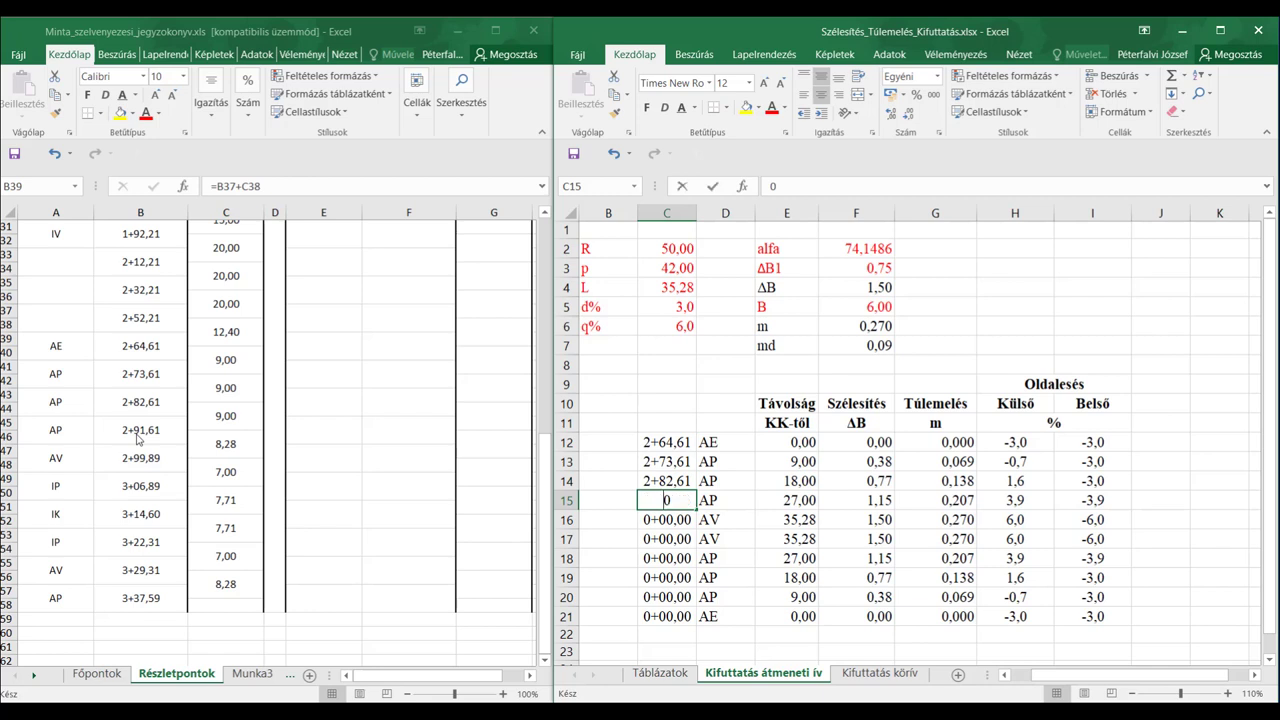
pyautogui.write(',61')
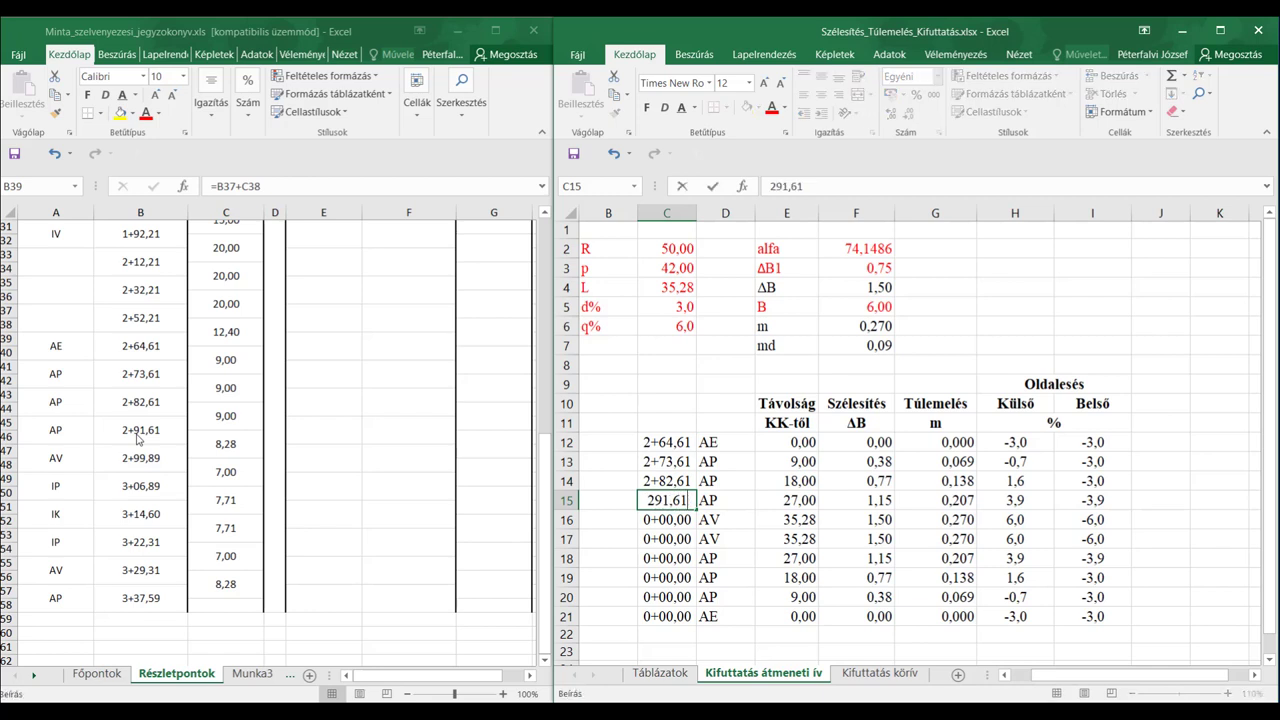
pyautogui.press('Return')
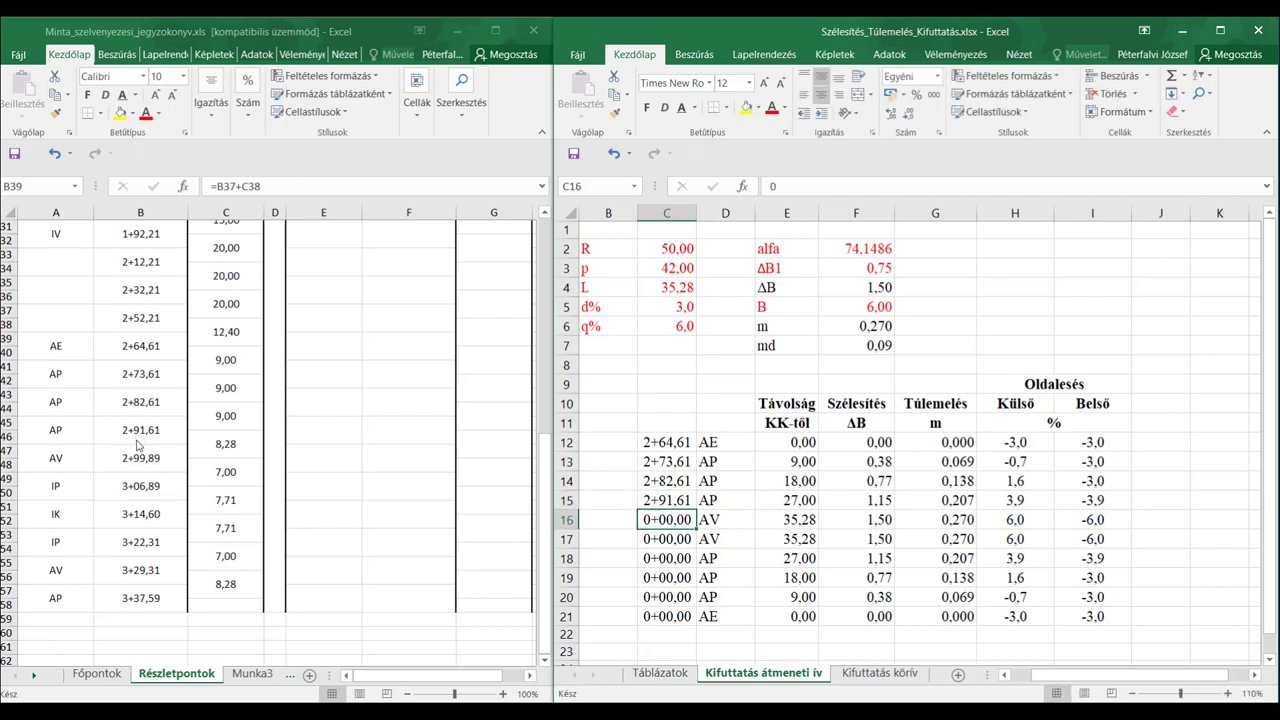
pyautogui.write('29')
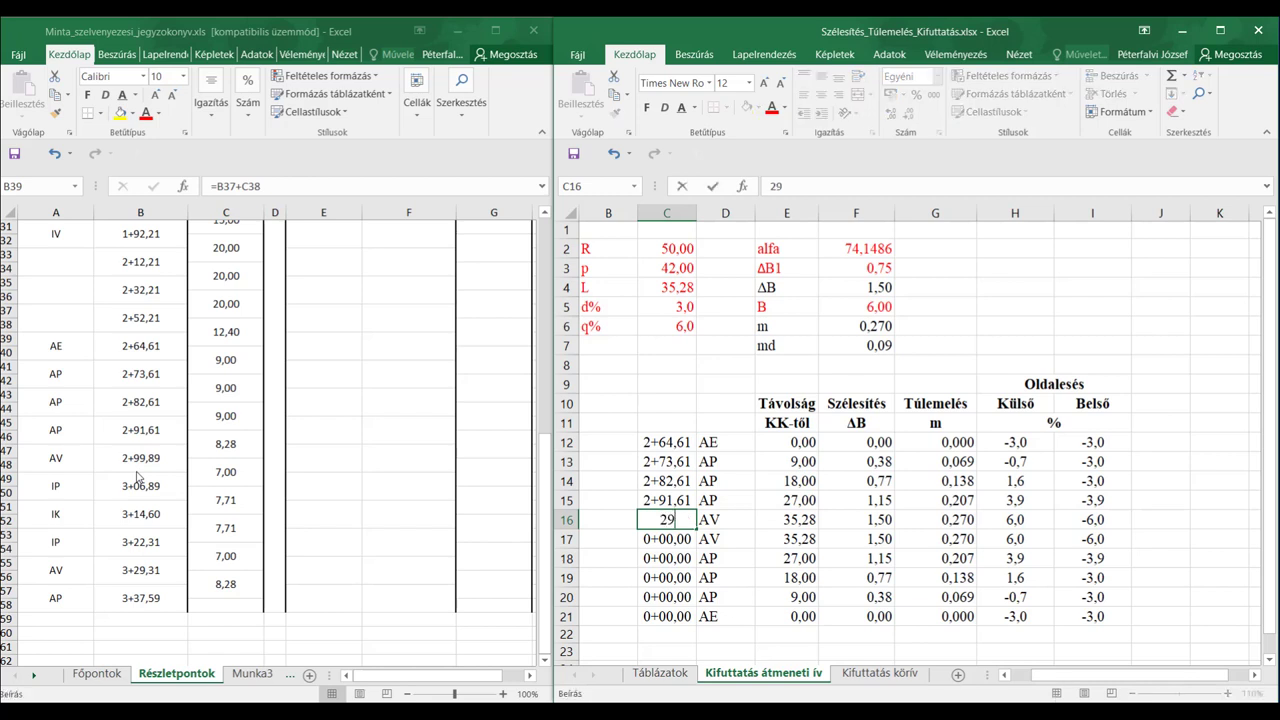
pyautogui.write('9,89')
pyautogui.press('Return')
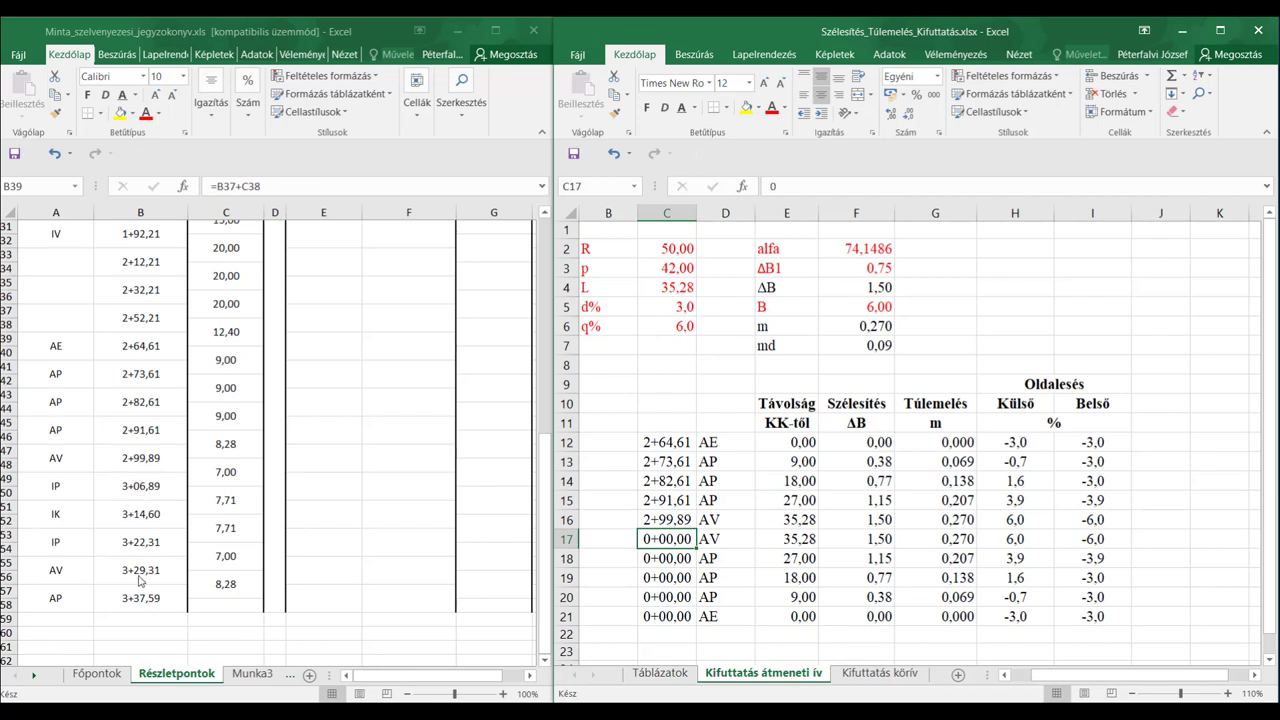
# - Enter the exit curve section values 329,31 for AV in C17 and 337,59 for AP in C18
pyautogui.write('329,31')
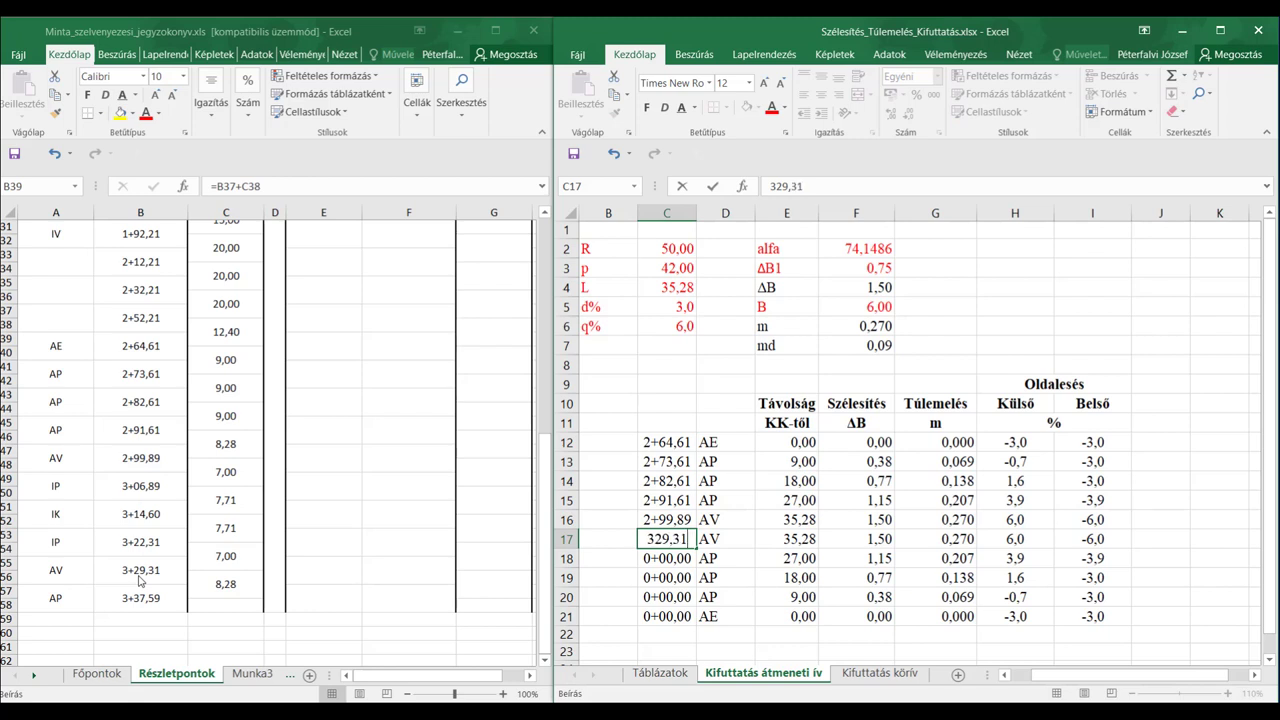
pyautogui.press('Return')
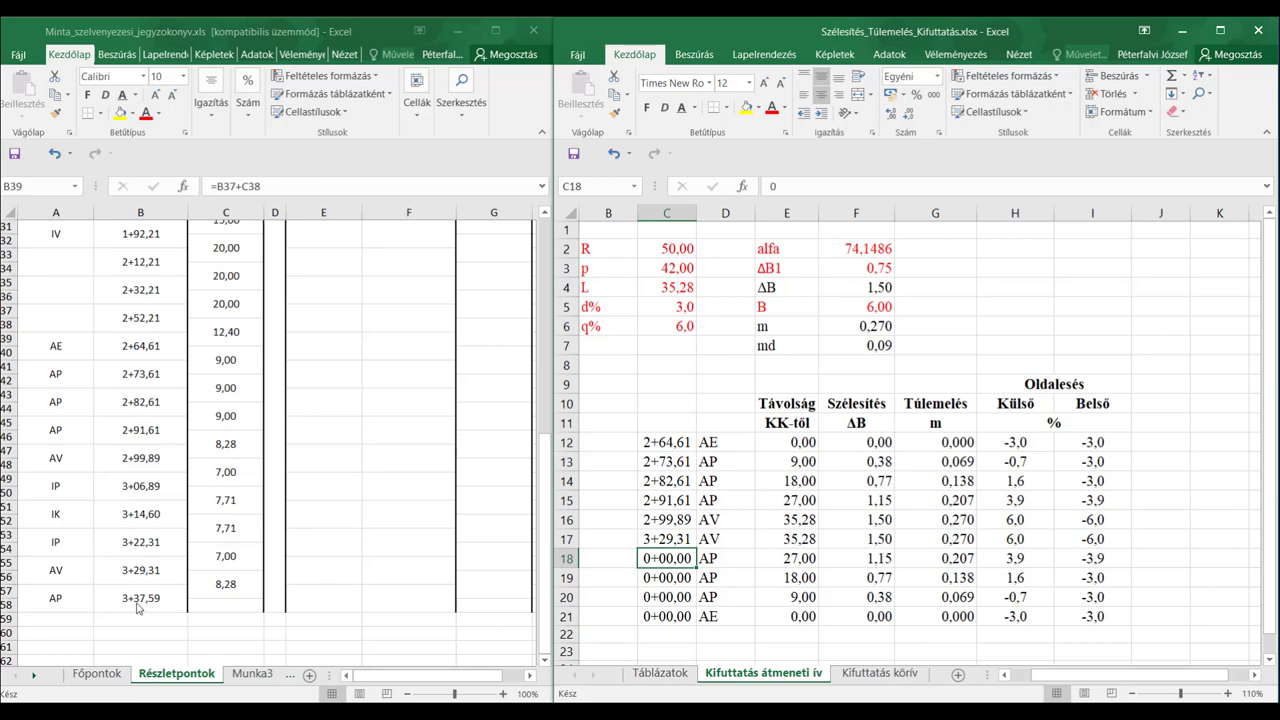
pyautogui.write('337')
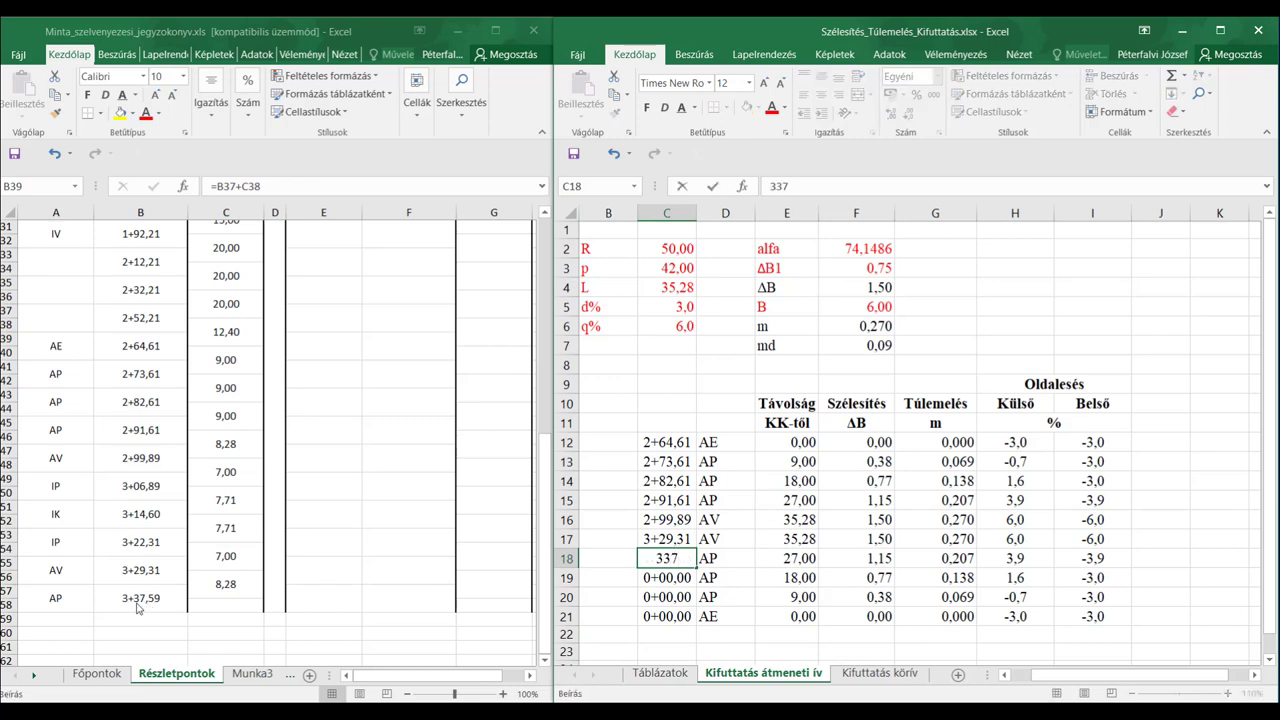
pyautogui.write(',59')
pyautogui.press('Return')
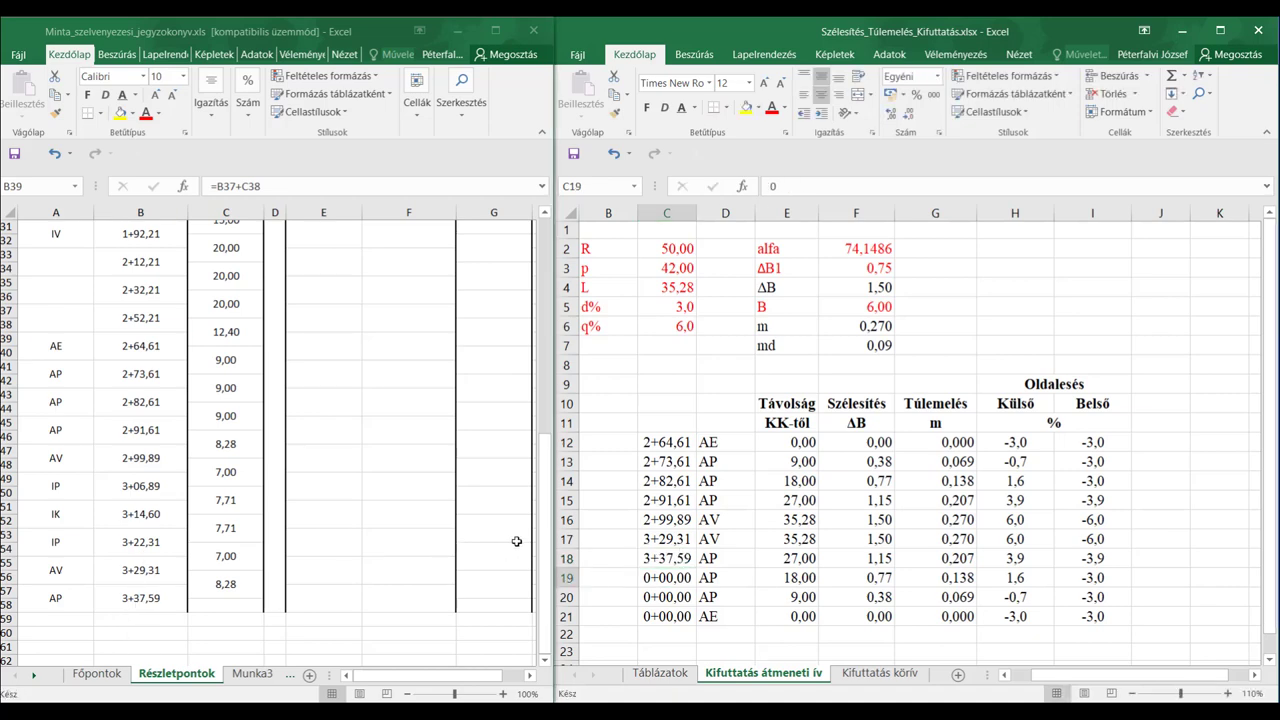
# - Enter the remaining exit curve section values 346,59 and 355,59 for AP in C19:C20 and 364,59 for AE in C21
pyautogui.moveTo(545, 540); pyautogui.dragTo(544, 230)
pyautogui.click(655, 580)
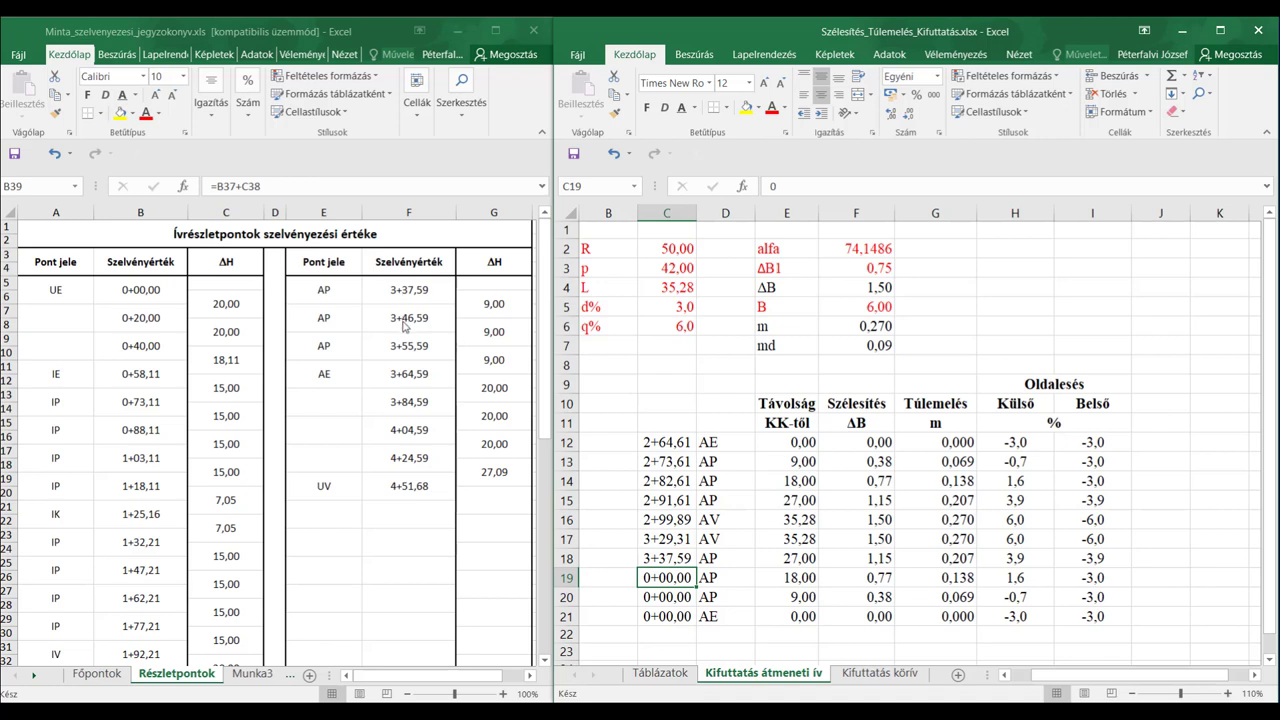
pyautogui.write('3')
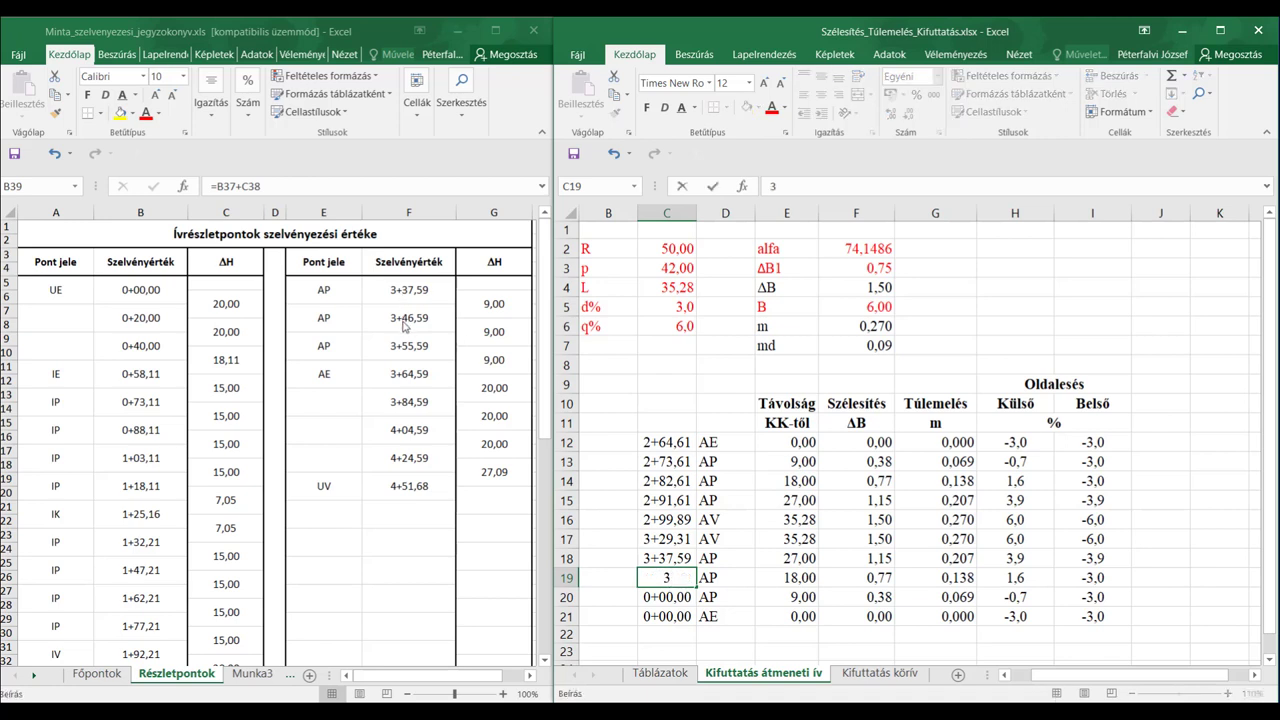
pyautogui.write('+46,59')
pyautogui.press('Return')
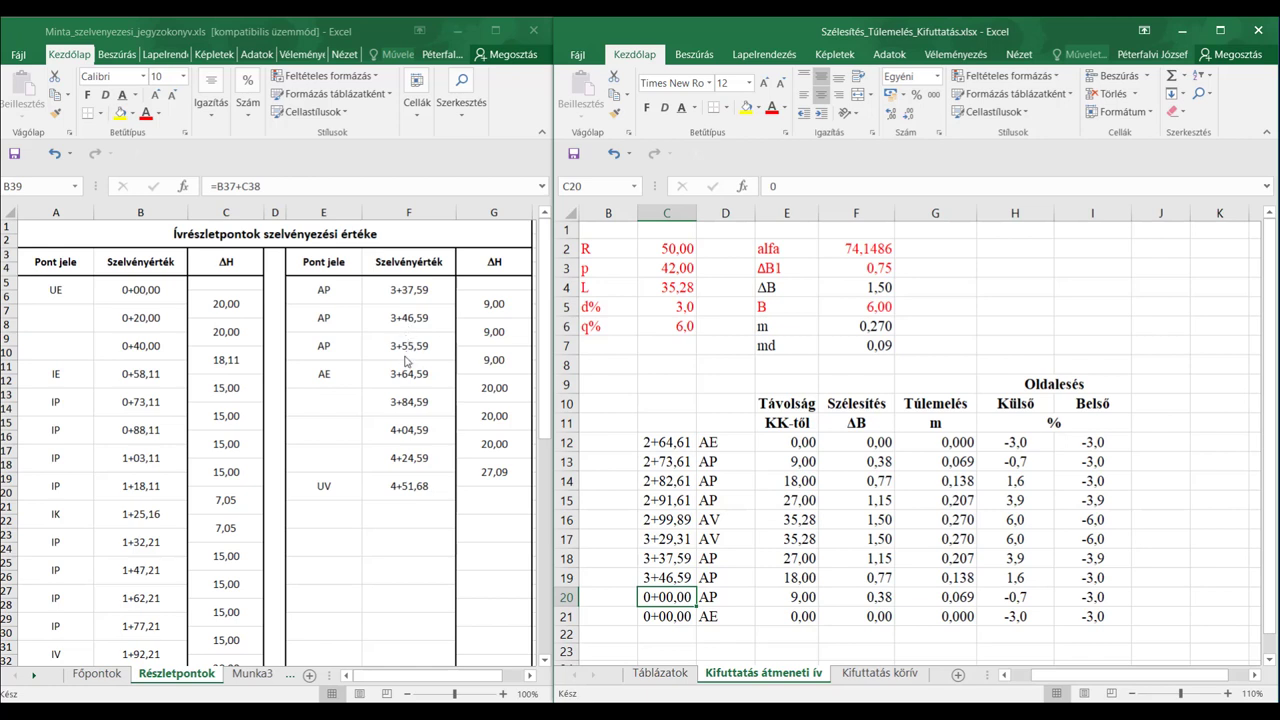
pyautogui.write('3')
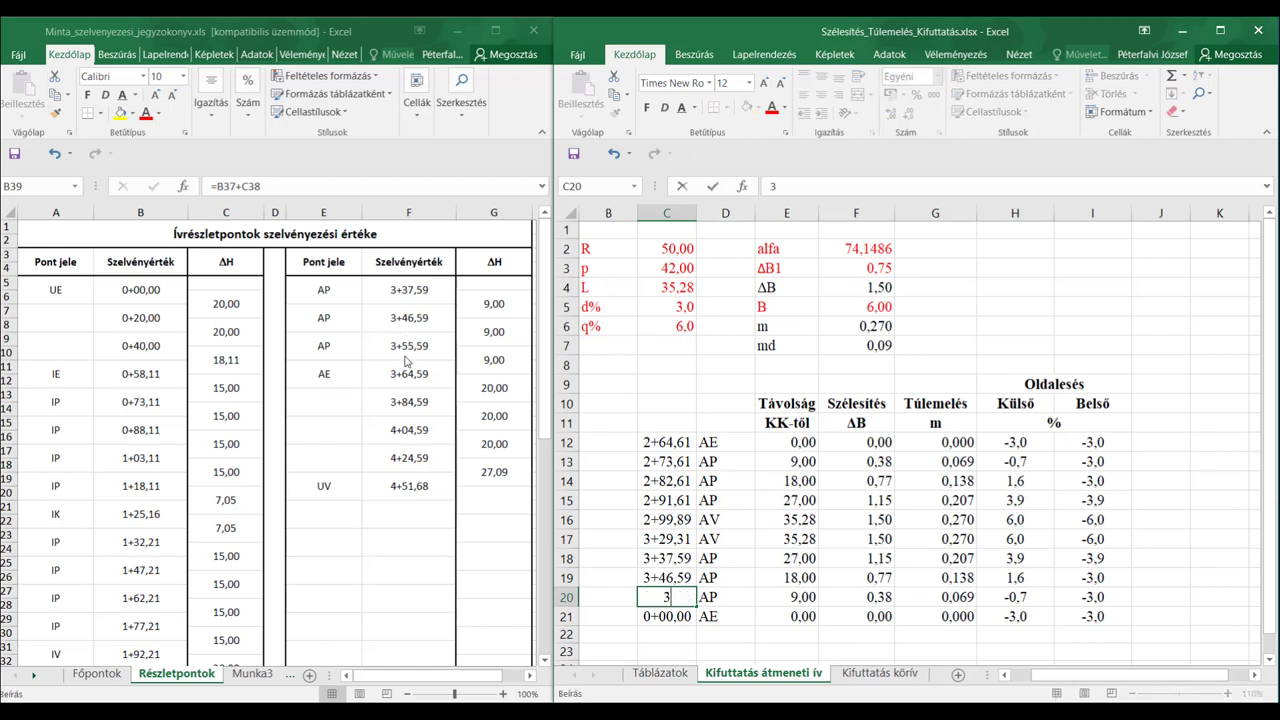
pyautogui.write('55,59')
pyautogui.press('Return')
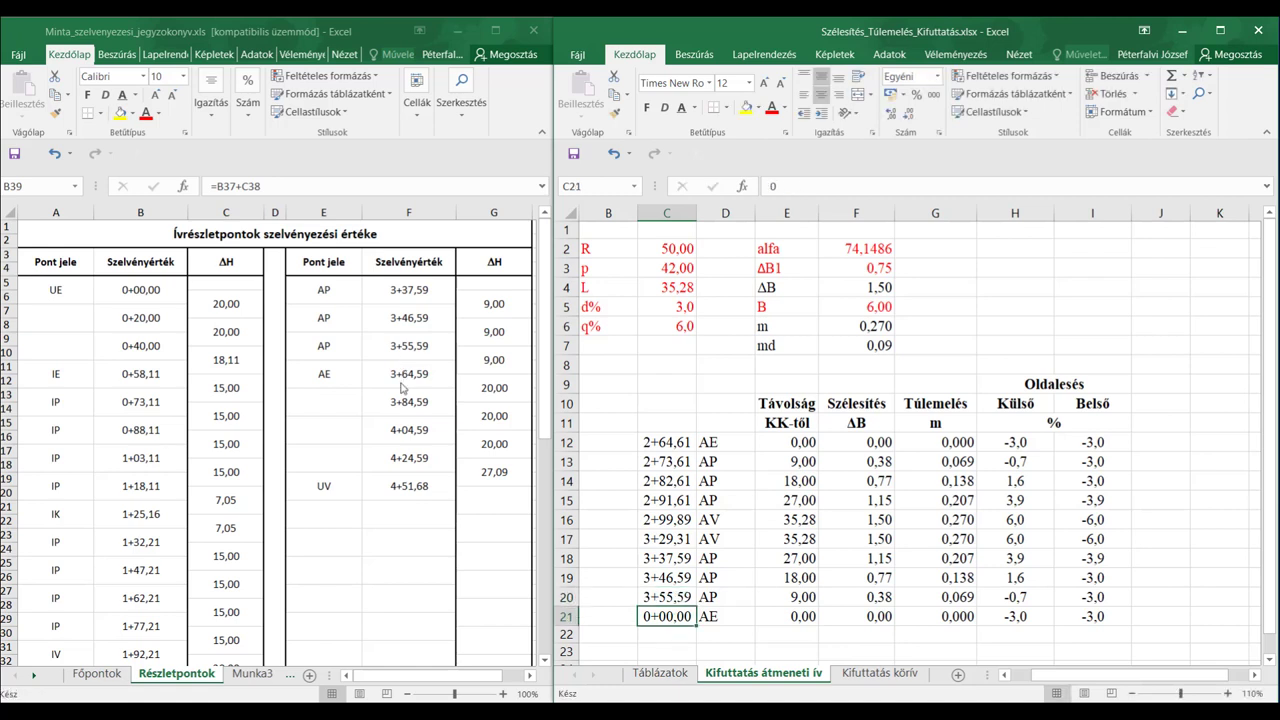
pyautogui.write('3+64')
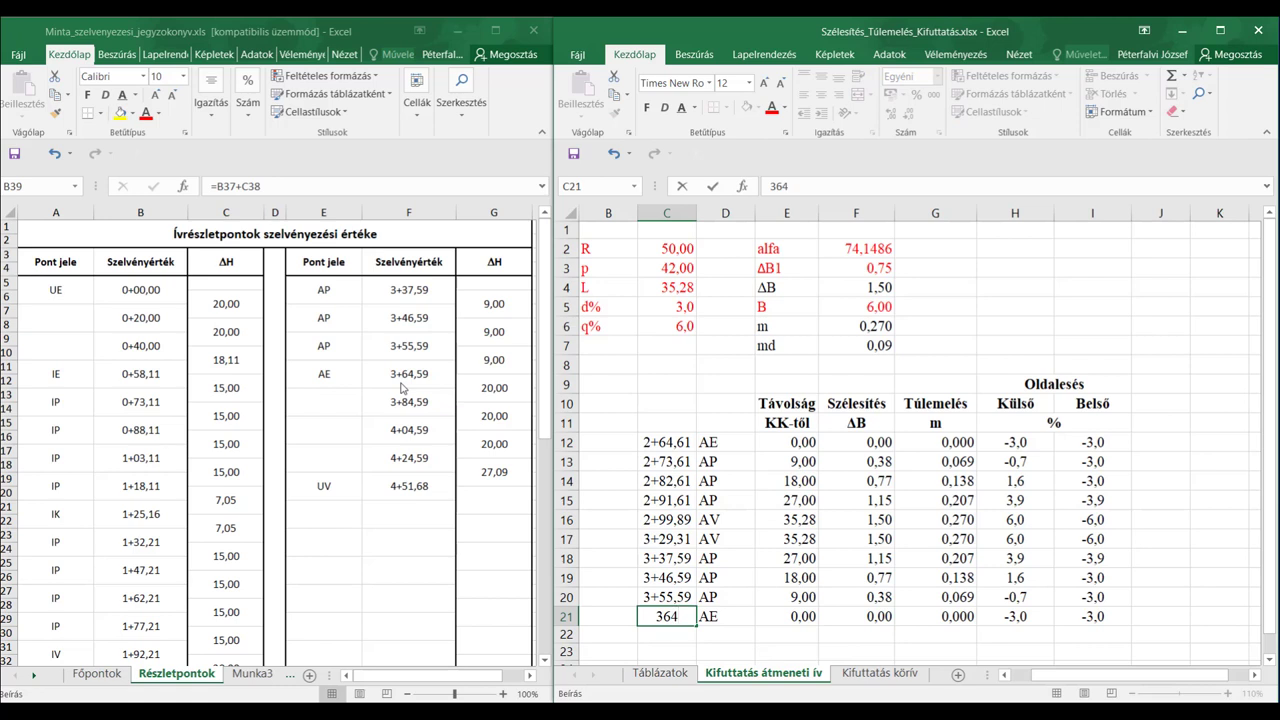
pyautogui.write(',59')
pyautogui.press('Return')
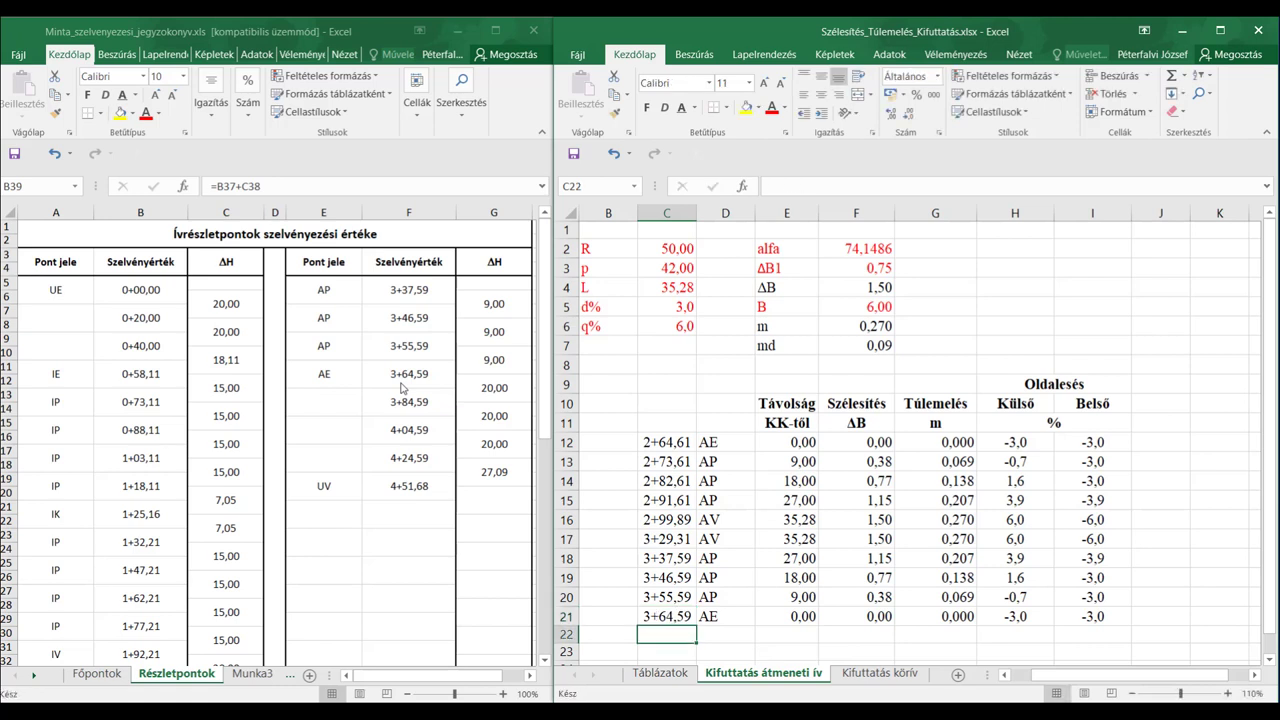
# - Switch to the Kifuttatás táblázat document in Word and clear the R=000,00 m entry from the second curve's header block
pyautogui.click(799, 522)
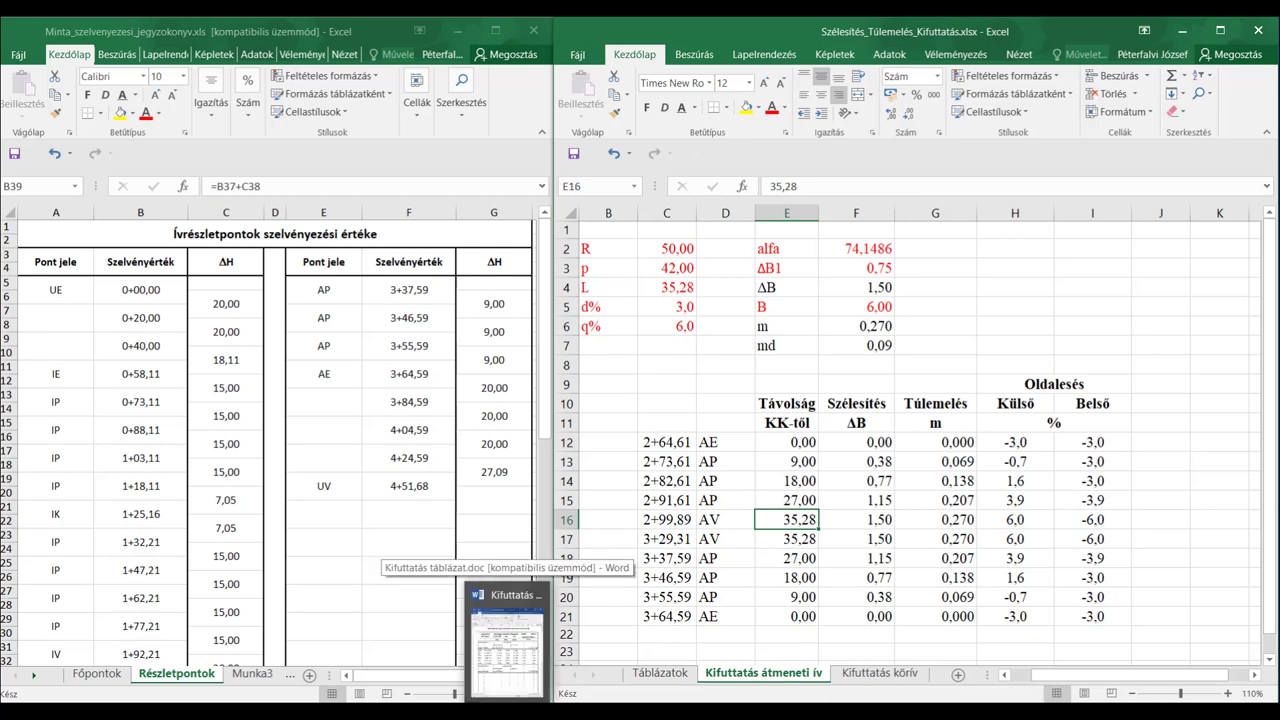
pyautogui.click(507, 712)
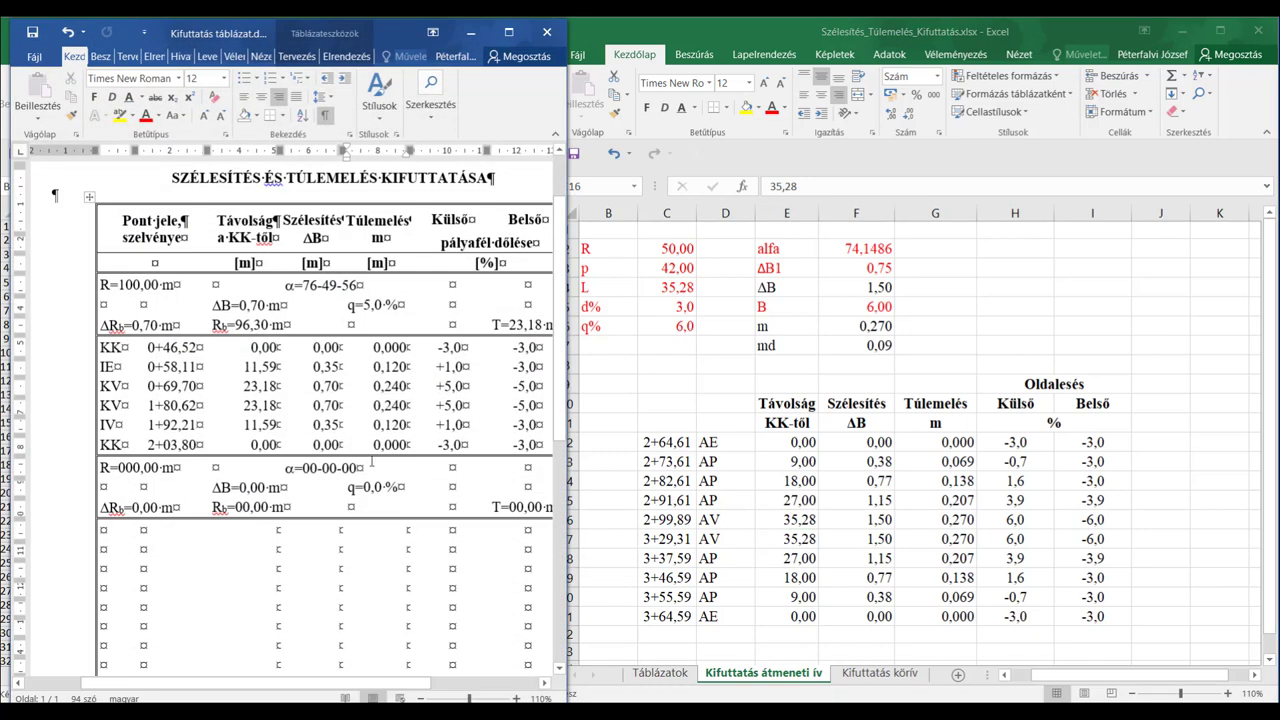
pyautogui.moveTo(421, 686); pyautogui.dragTo(448, 688)
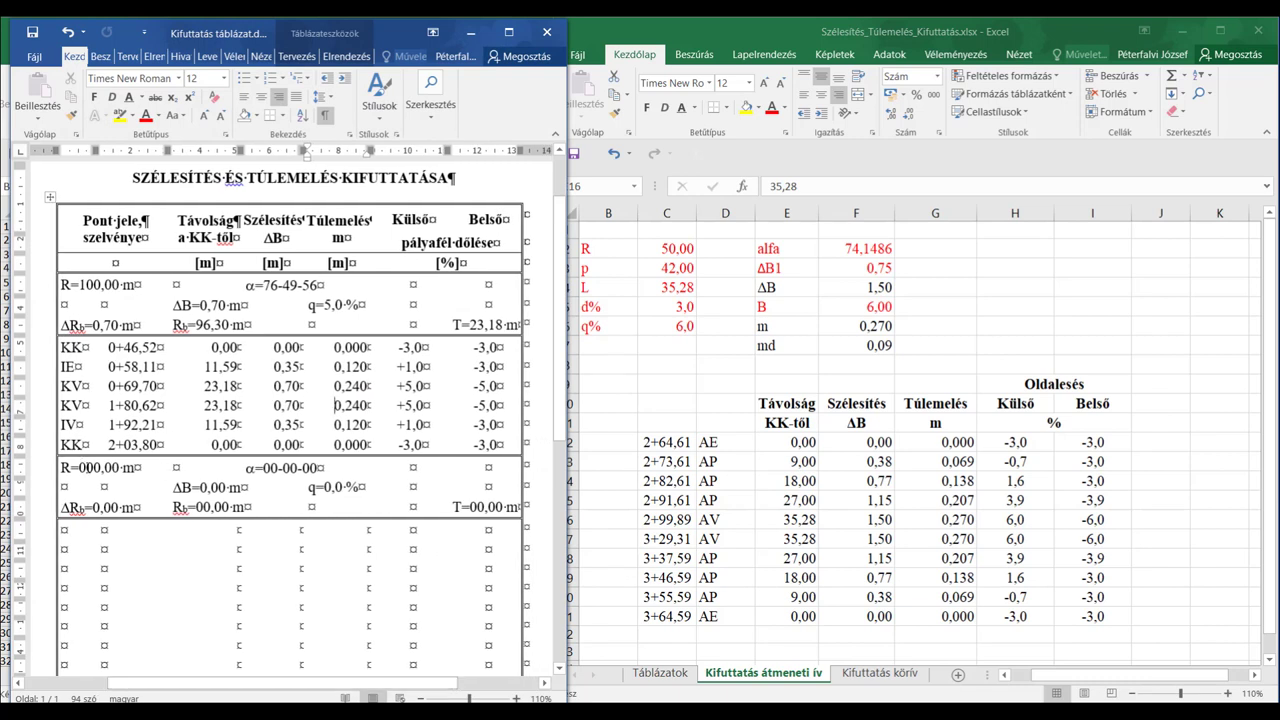
pyautogui.click(80, 468)
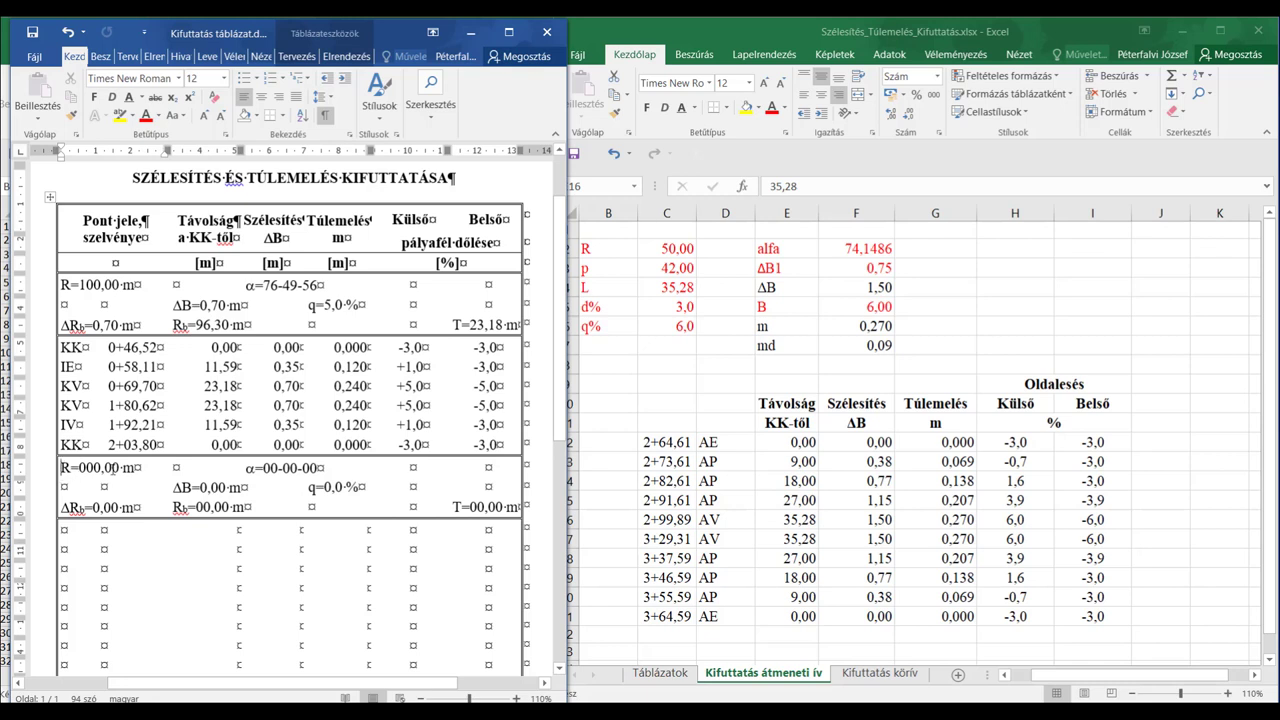
pyautogui.hotkey('shift', 'Right')
pyautogui.hotkey('shift', 'Right')
pyautogui.hotkey('shift', 'Right')
pyautogui.hotkey('shift', 'Right')
pyautogui.hotkey('shift', 'Right')
pyautogui.hotkey('shift', 'Right')
pyautogui.hotkey('shift', 'Right')
pyautogui.hotkey('shift', 'Right')
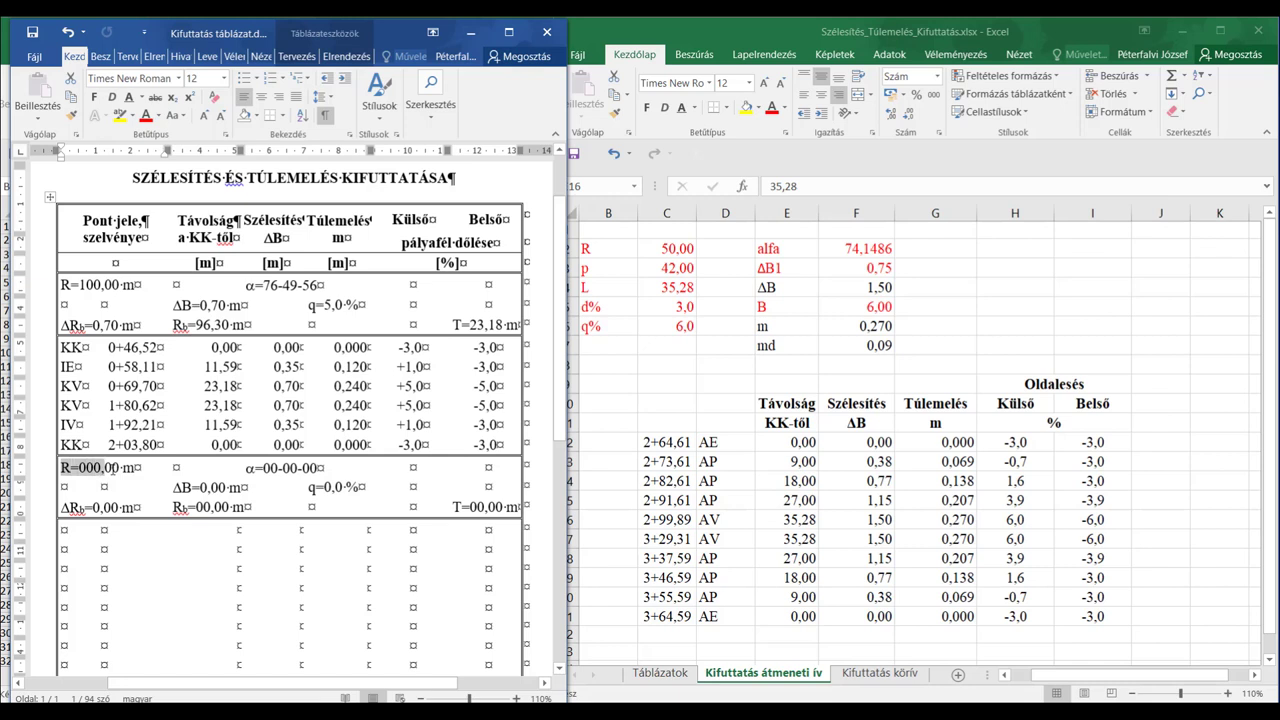
pyautogui.press('Delete')
pyautogui.press('Delete')
pyautogui.press('Delete')
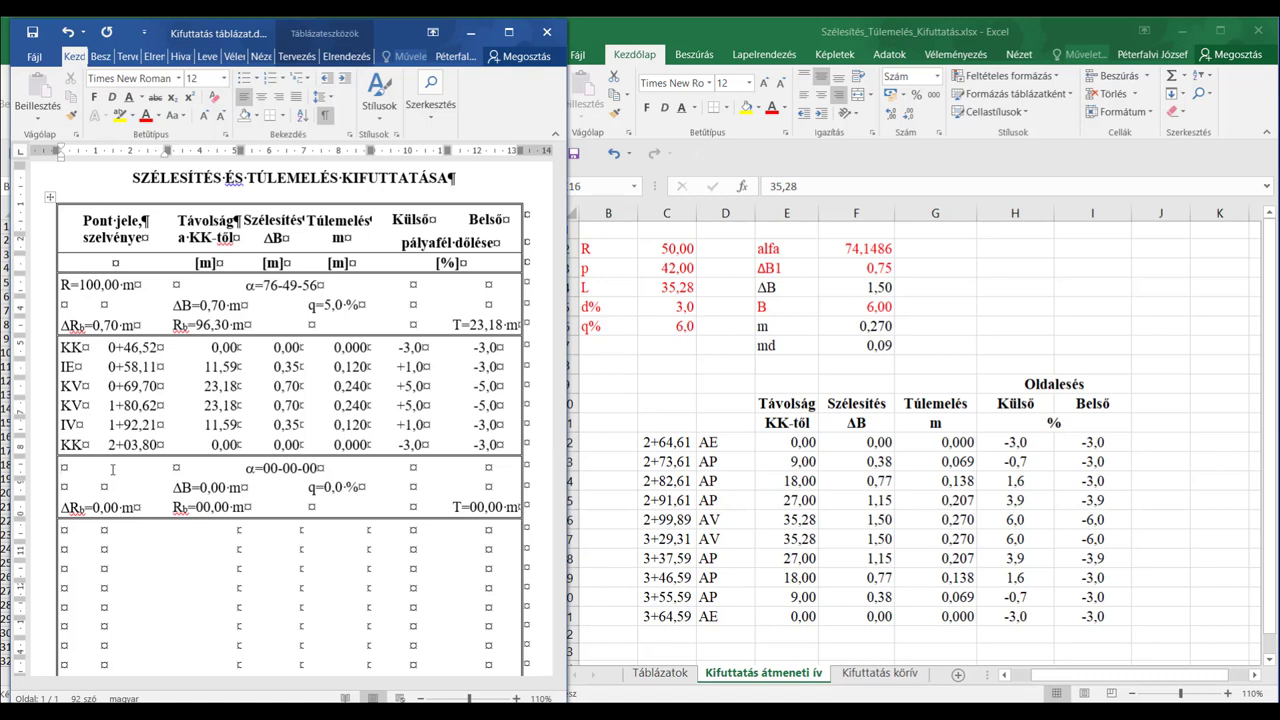
# - Merge the emptied cell with the adjacent blank cell in the first row of the second curve's header block
pyautogui.hotkey('shift', 'Right')
pyautogui.hotkey('shift', 'Right')
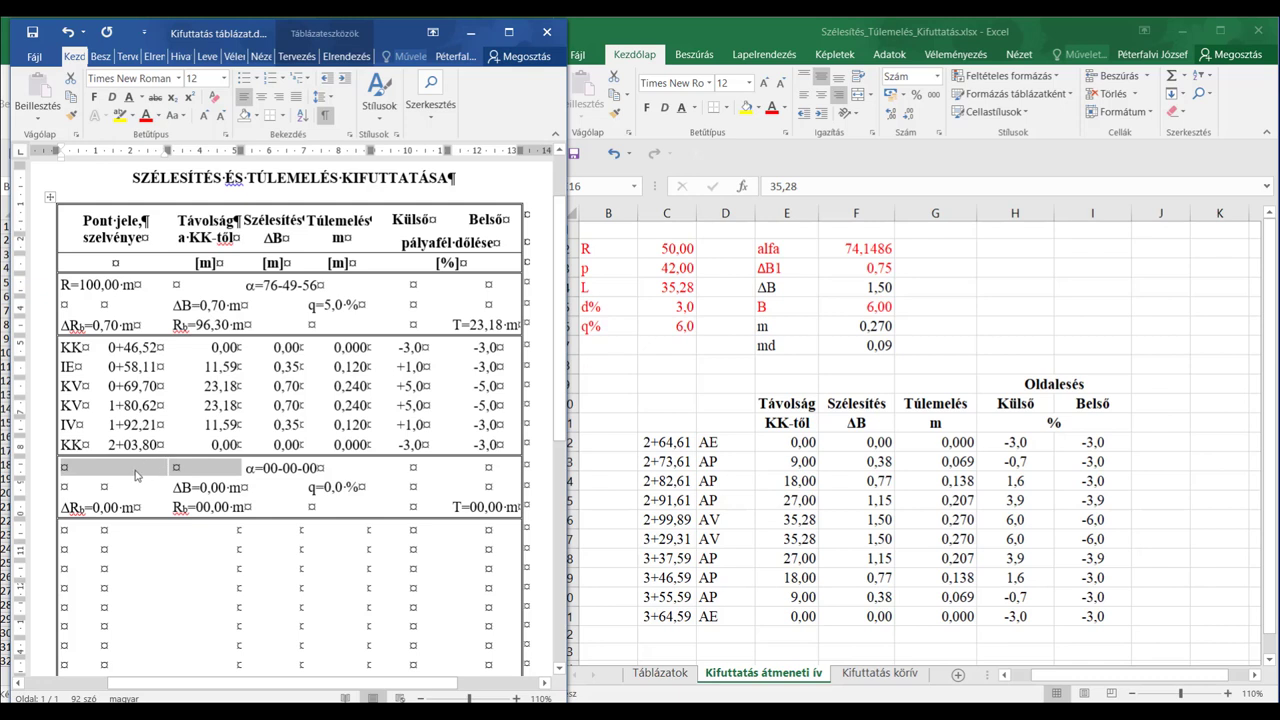
pyautogui.rightClick(137, 475)
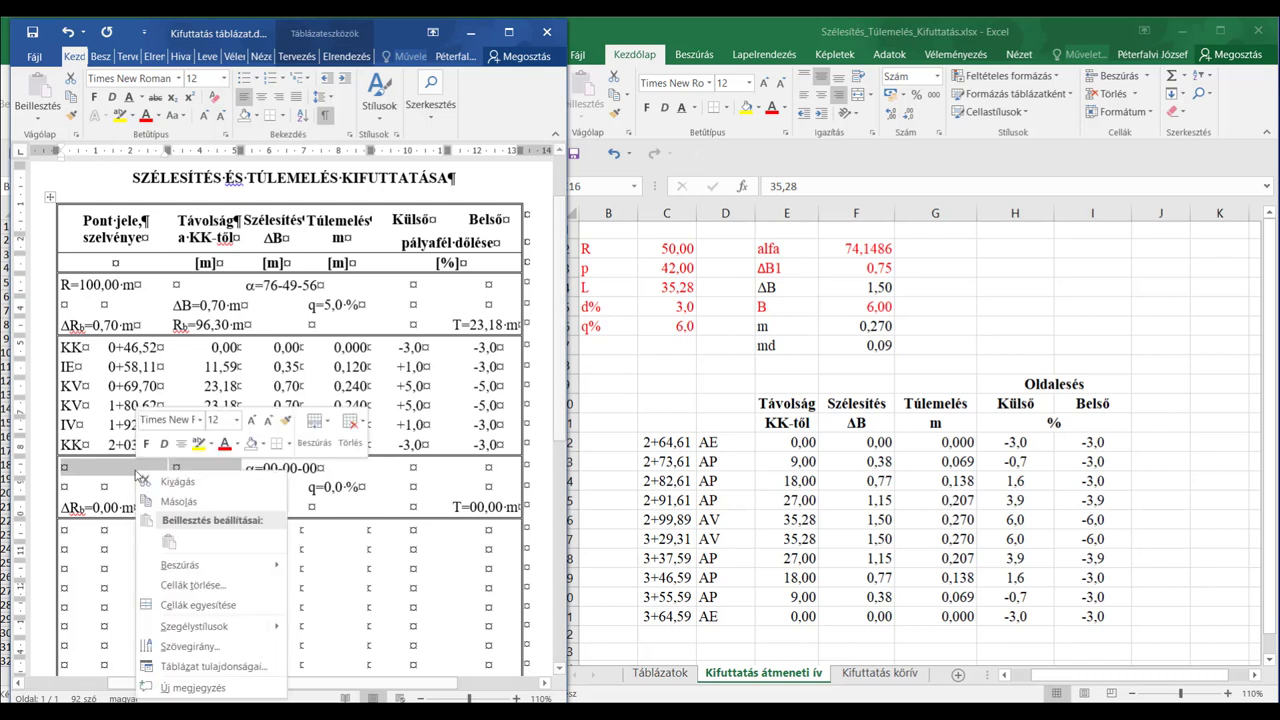
pyautogui.click(204, 603)
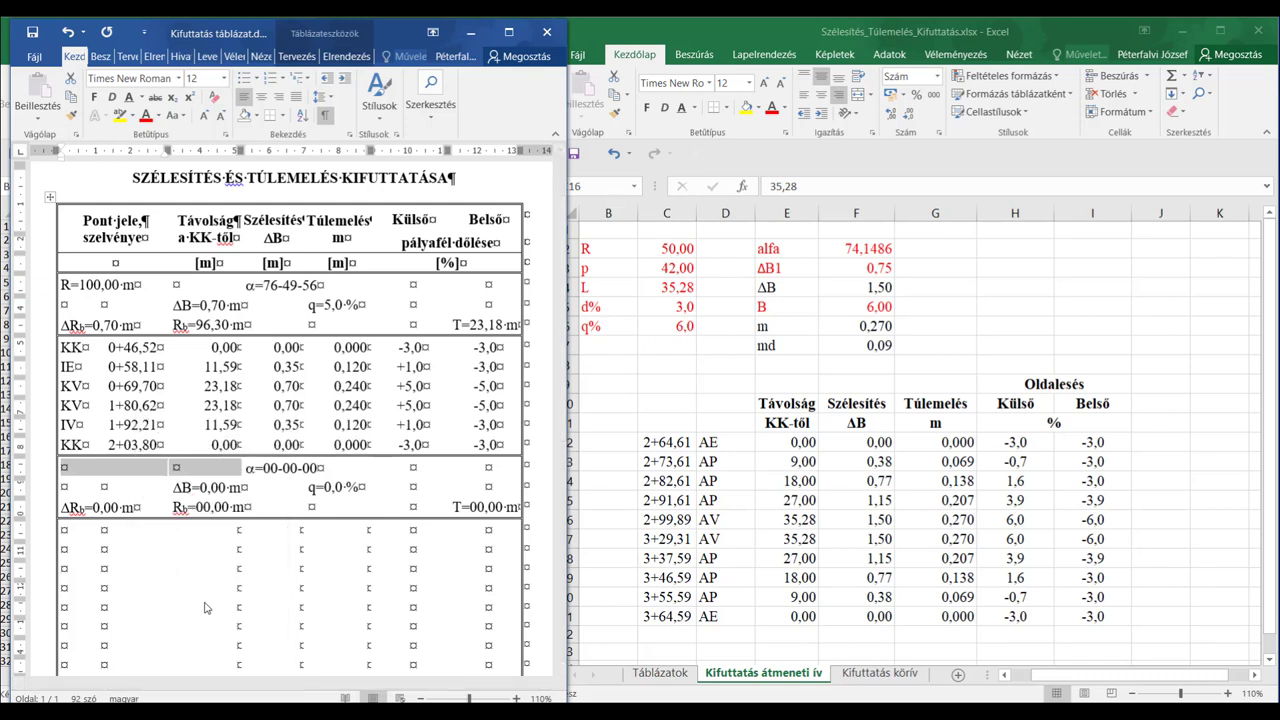
# - Enter p/R/p=42,00/50,00/42,00 m in the merged cell of the second curve's header
pyautogui.click(67, 470)
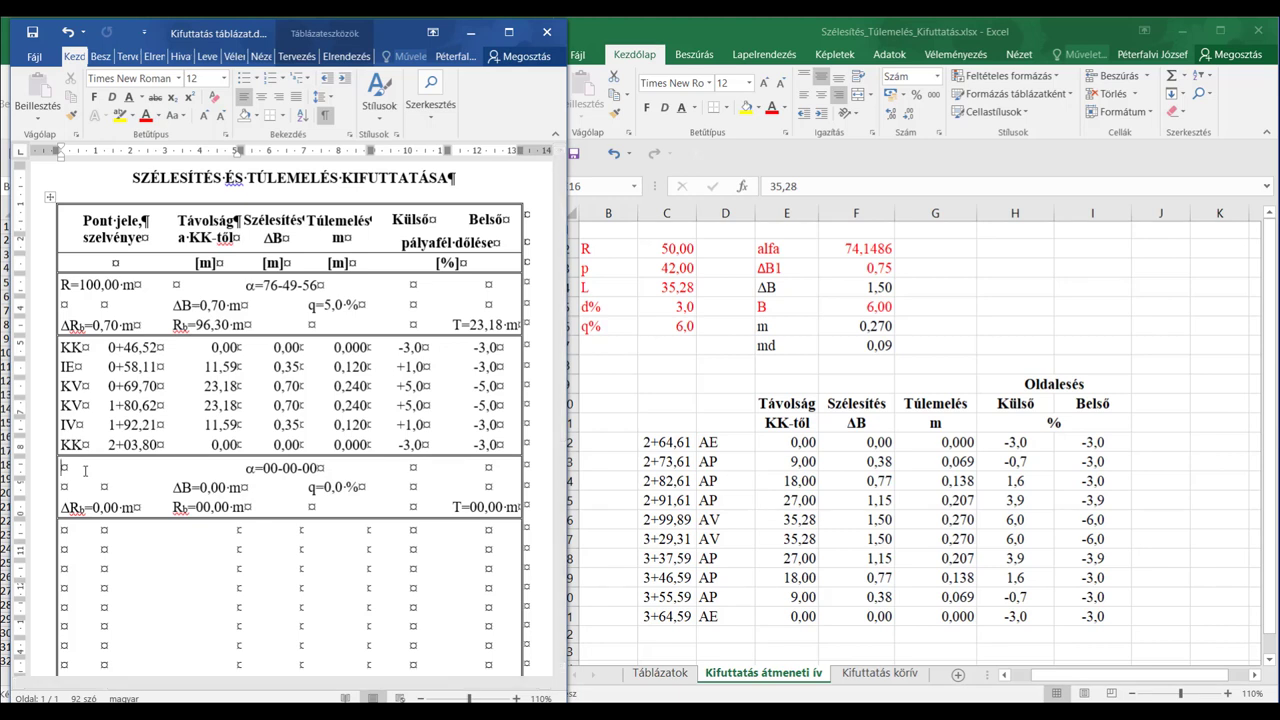
pyautogui.write('p/R/p=')
pyautogui.write('42,00')
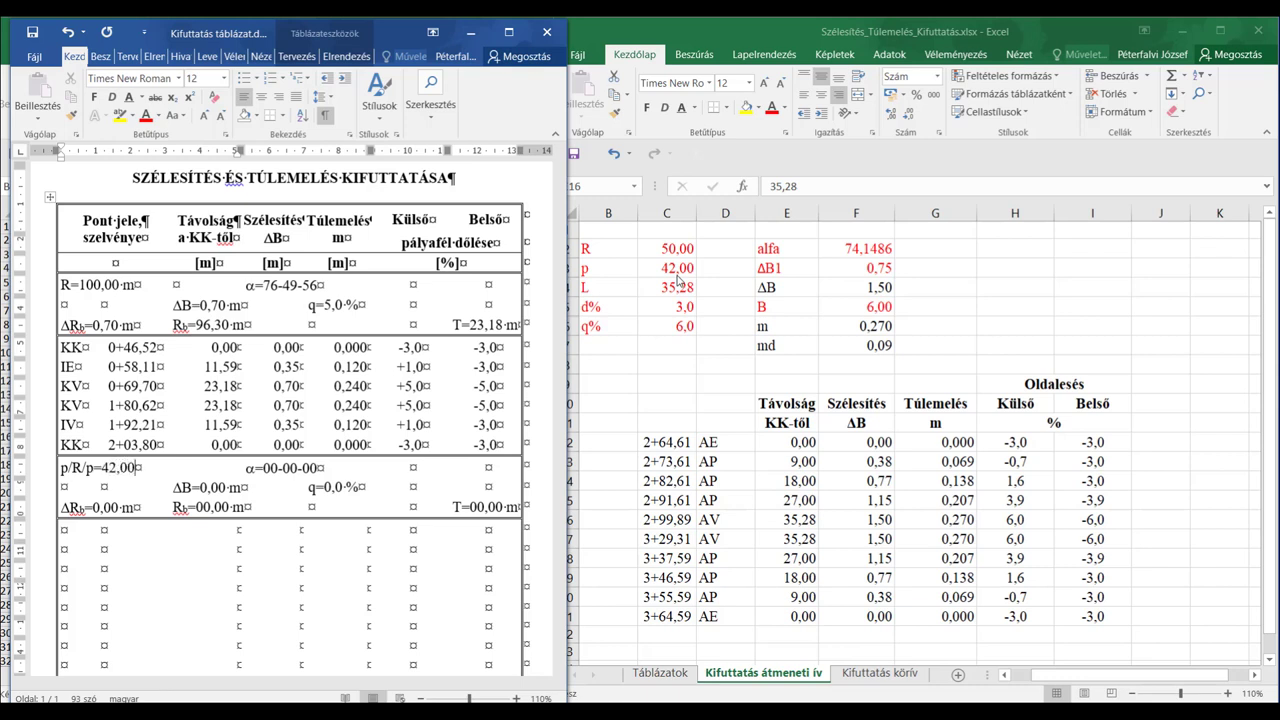
pyautogui.write('/50,00/42,00')
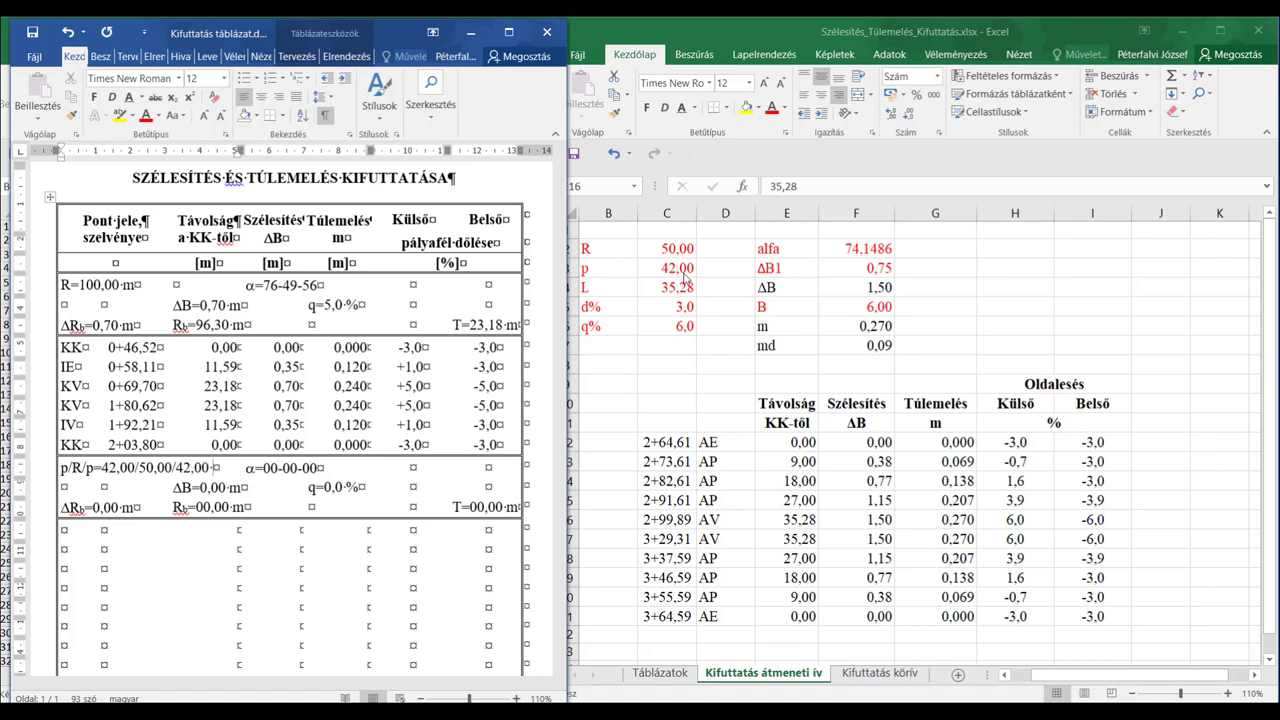
pyautogui.write(' m')
# - Uncover the Minta_szelvenyezesi_jegyzokonyv workbook beside the Word document and show its Főpontok sheet
pyautogui.click(265, 469)
pyautogui.moveTo(201, 26); pyautogui.dragTo(731, 31)
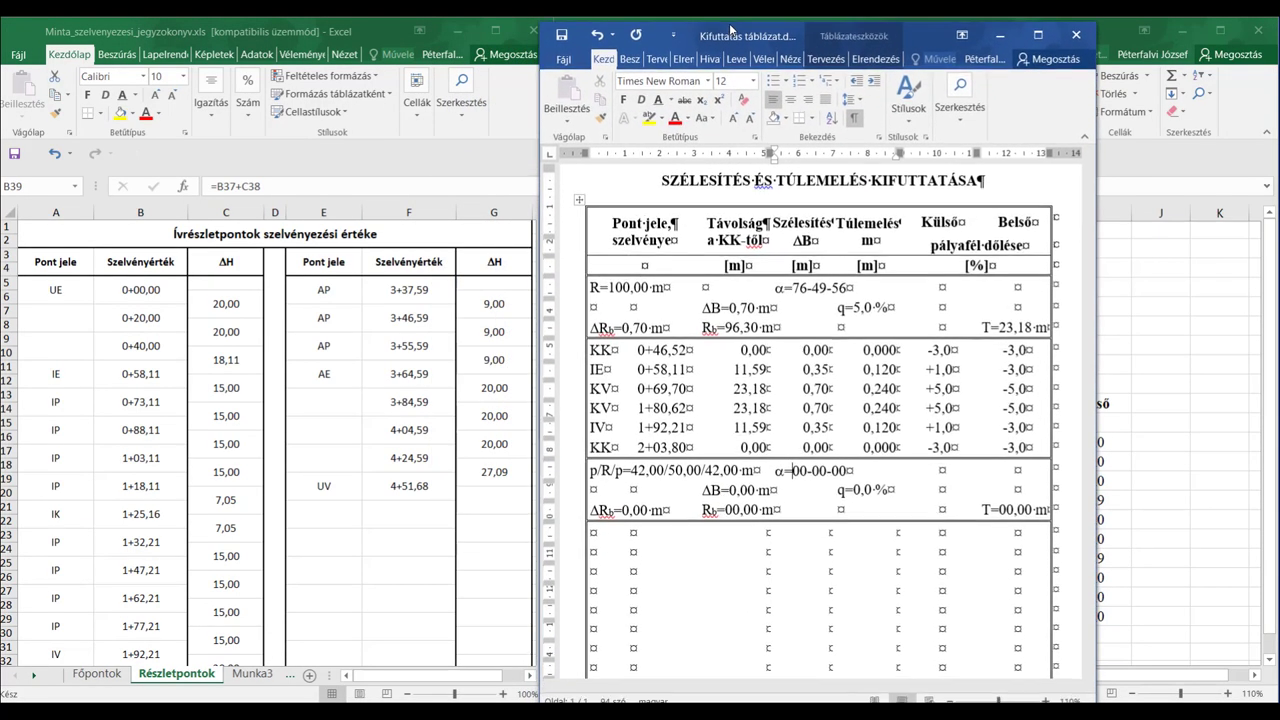
pyautogui.click(97, 676)
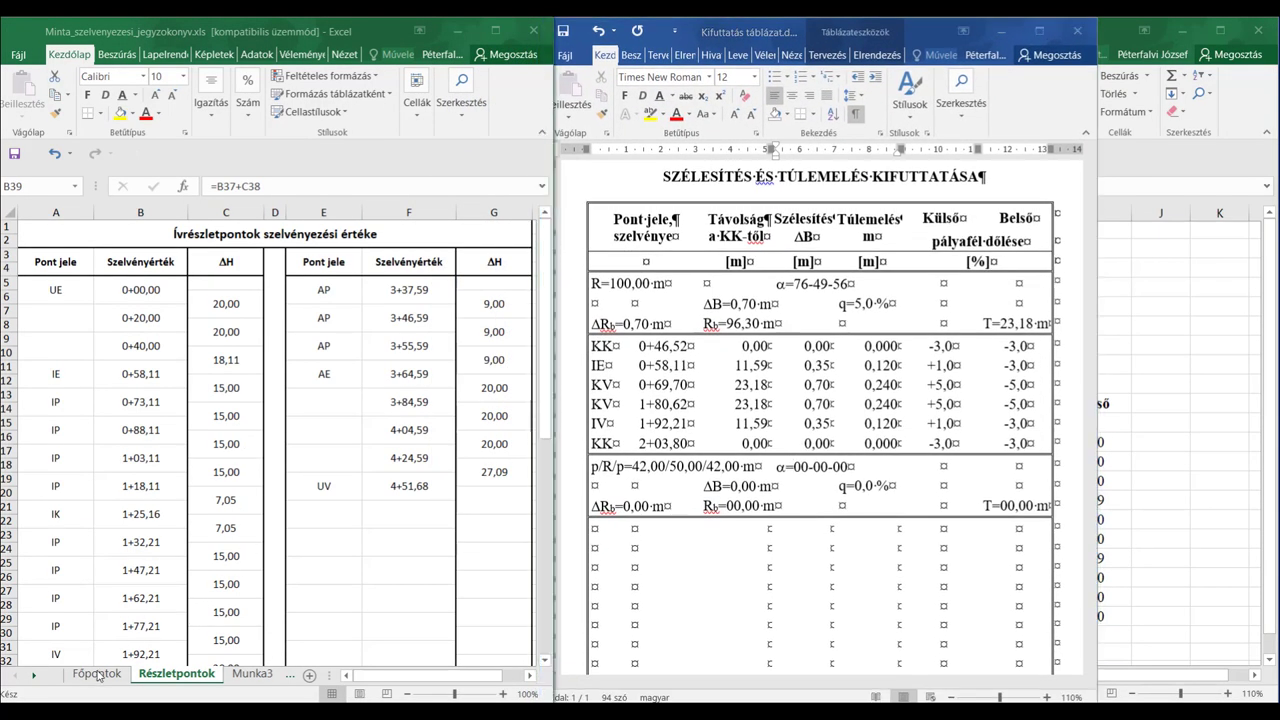
pyautogui.click(99, 677)
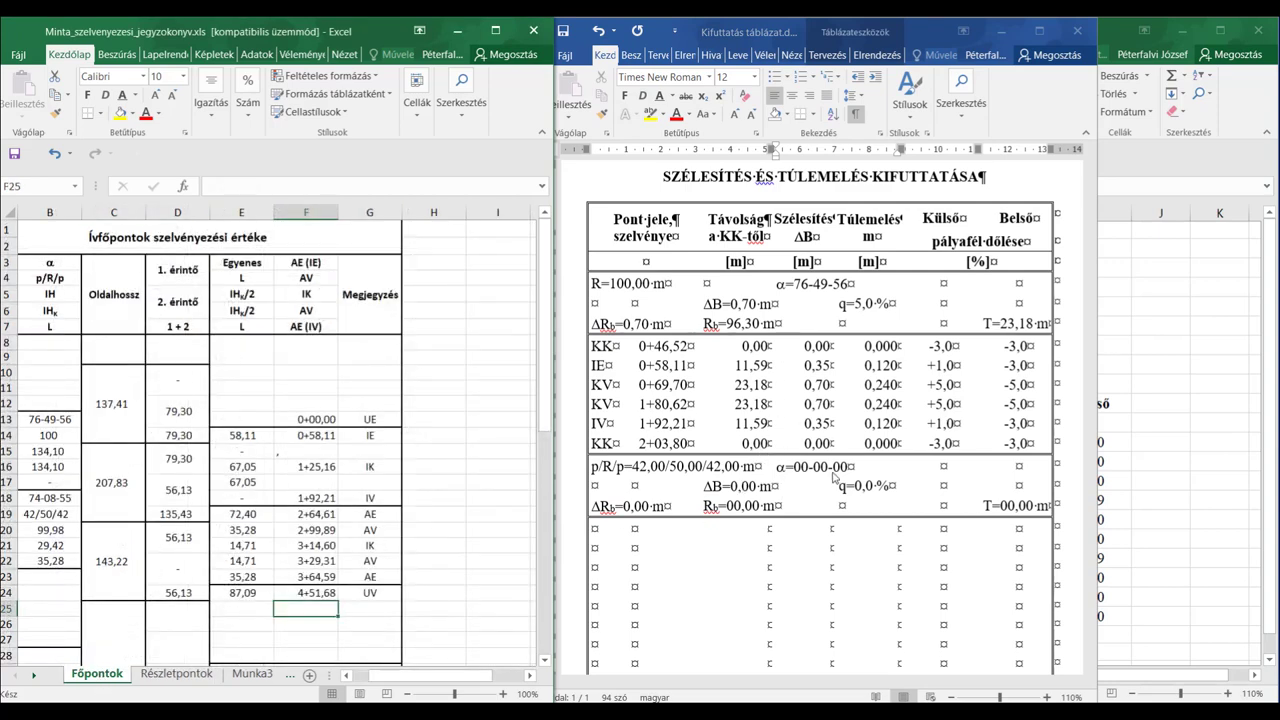
# - Set the second curve's α value to 74-08-55 in the Word table
pyautogui.click(798, 468)
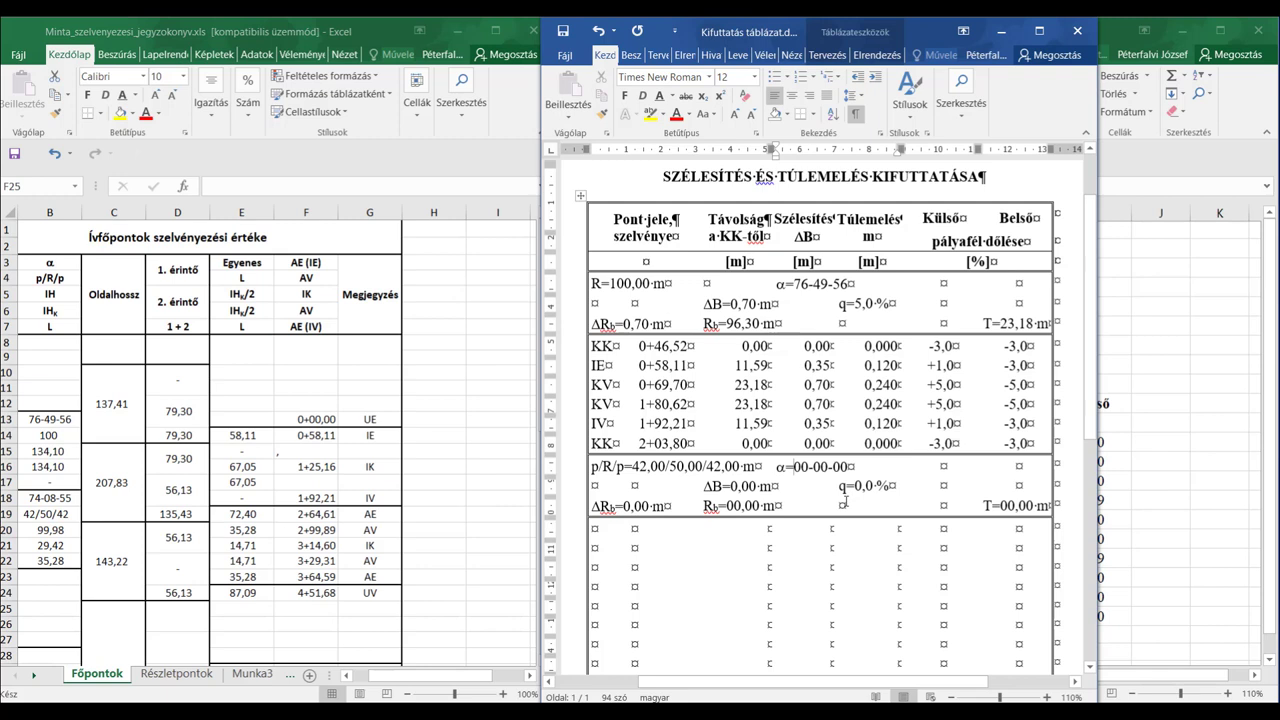
pyautogui.press('Delete')
pyautogui.press('Delete')
pyautogui.write('74')
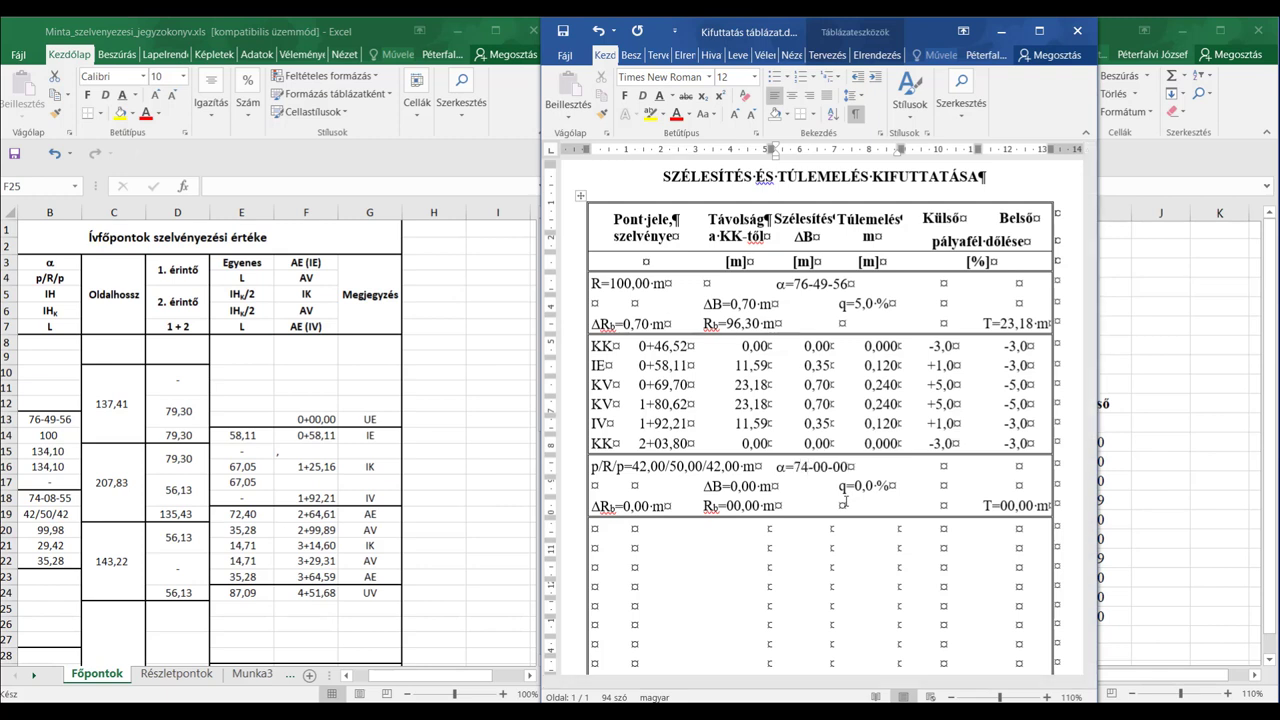
pyautogui.press('Right')
pyautogui.press('Right')
pyautogui.press('Delete')
pyautogui.write('8')
pyautogui.hotkey('shift', 'Right')
pyautogui.hotkey('shift', 'Right')
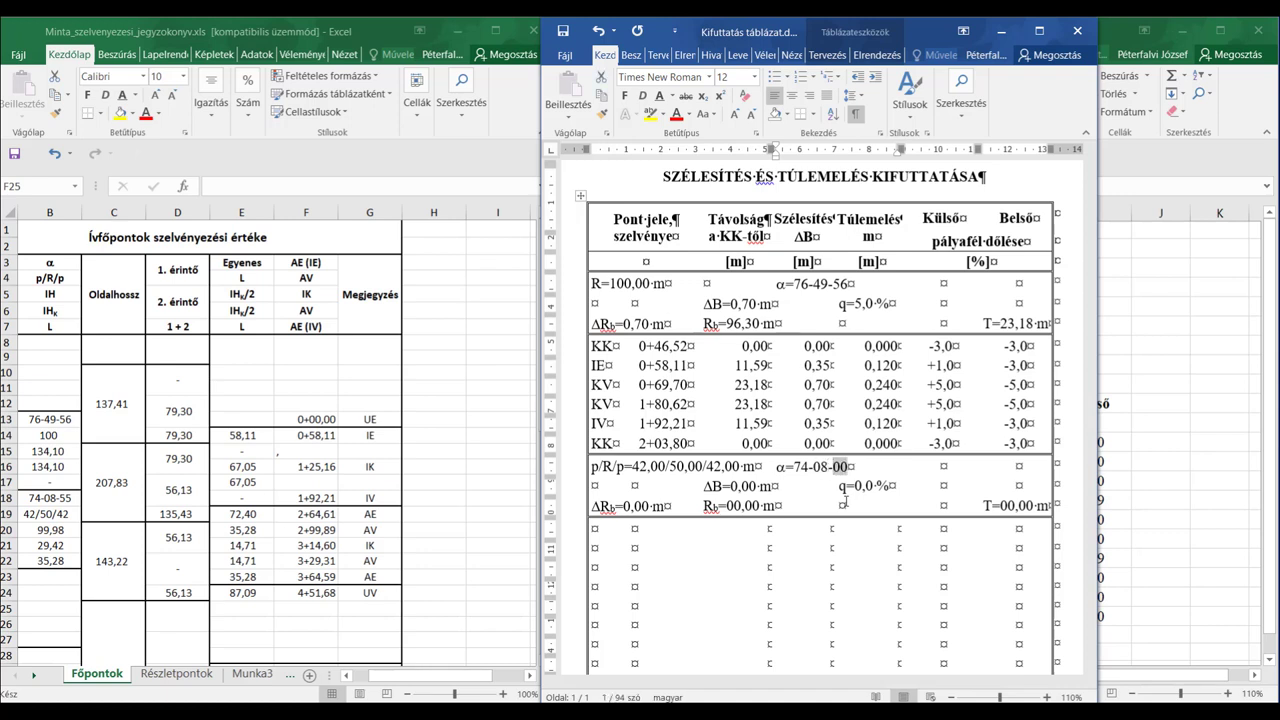
pyautogui.write('55')
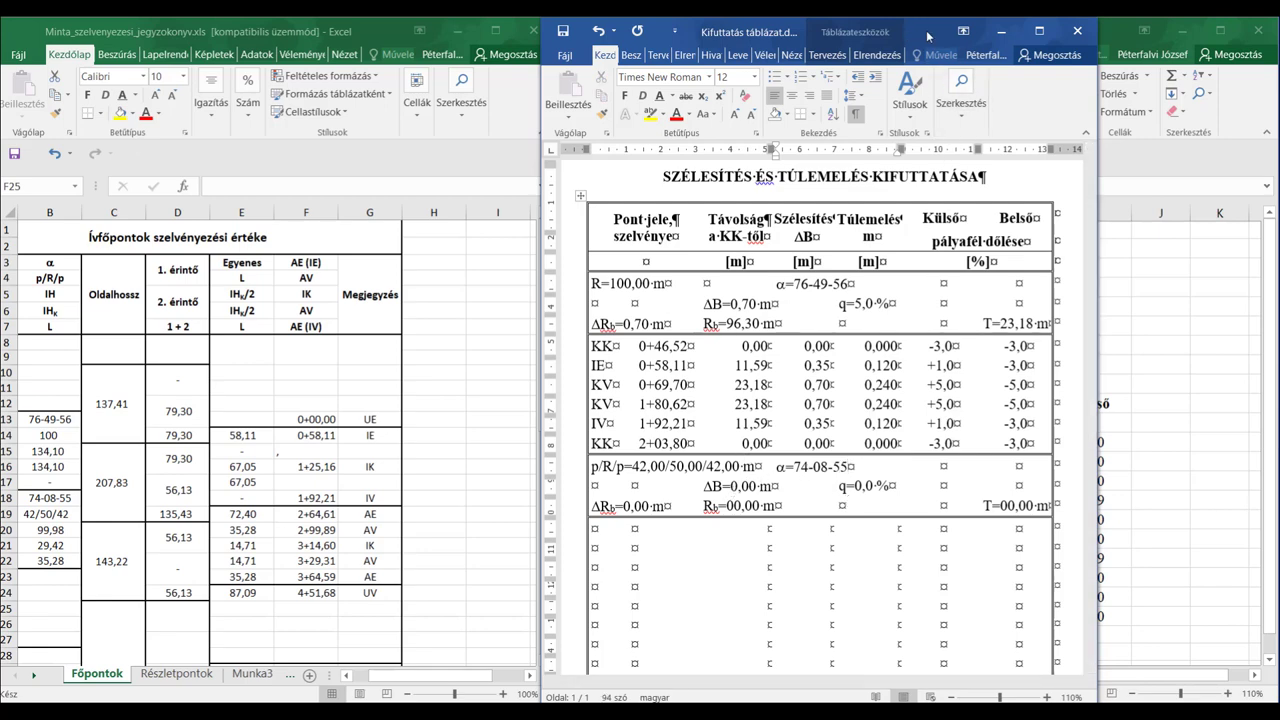
# - Uncover the Kifuttatás átmeneti ív sheet beside the Word table and set the second curve's ΔB to 1,50 m and q to 6,0 %
pyautogui.moveTo(928, 36); pyautogui.dragTo(388, 35)
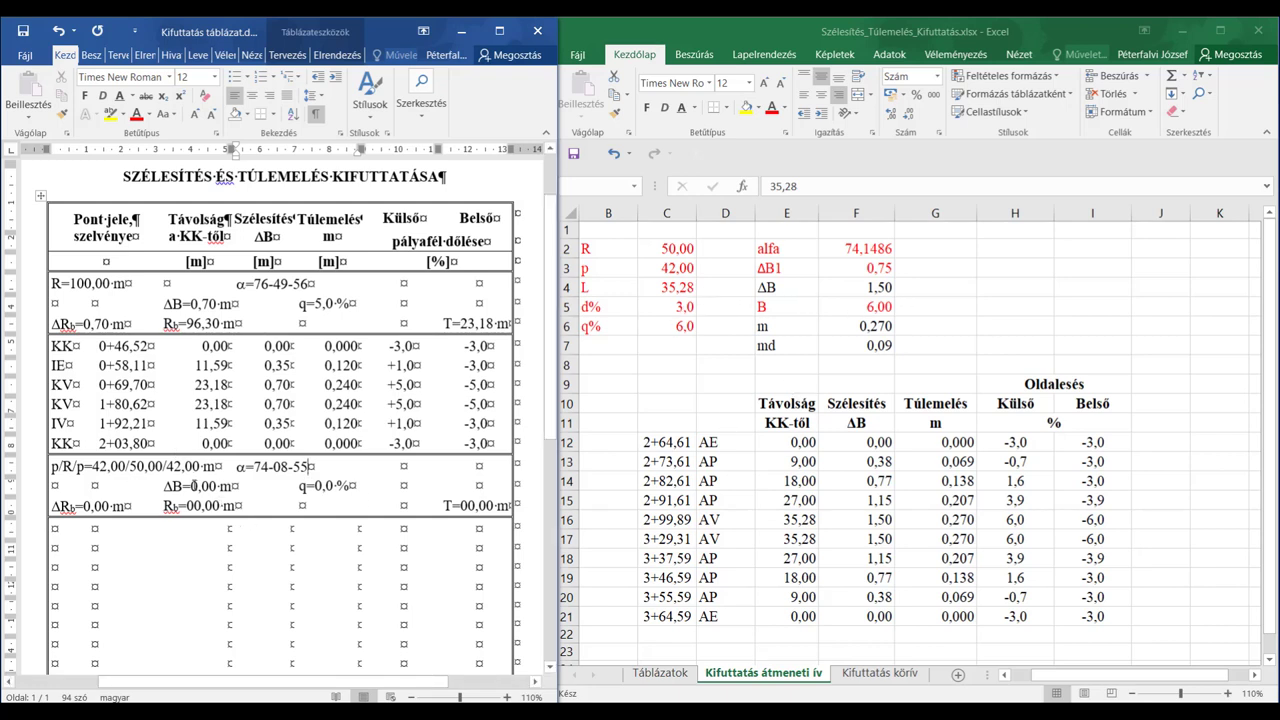
pyautogui.click(198, 488)
pyautogui.press('BackSpace')
pyautogui.write('1')
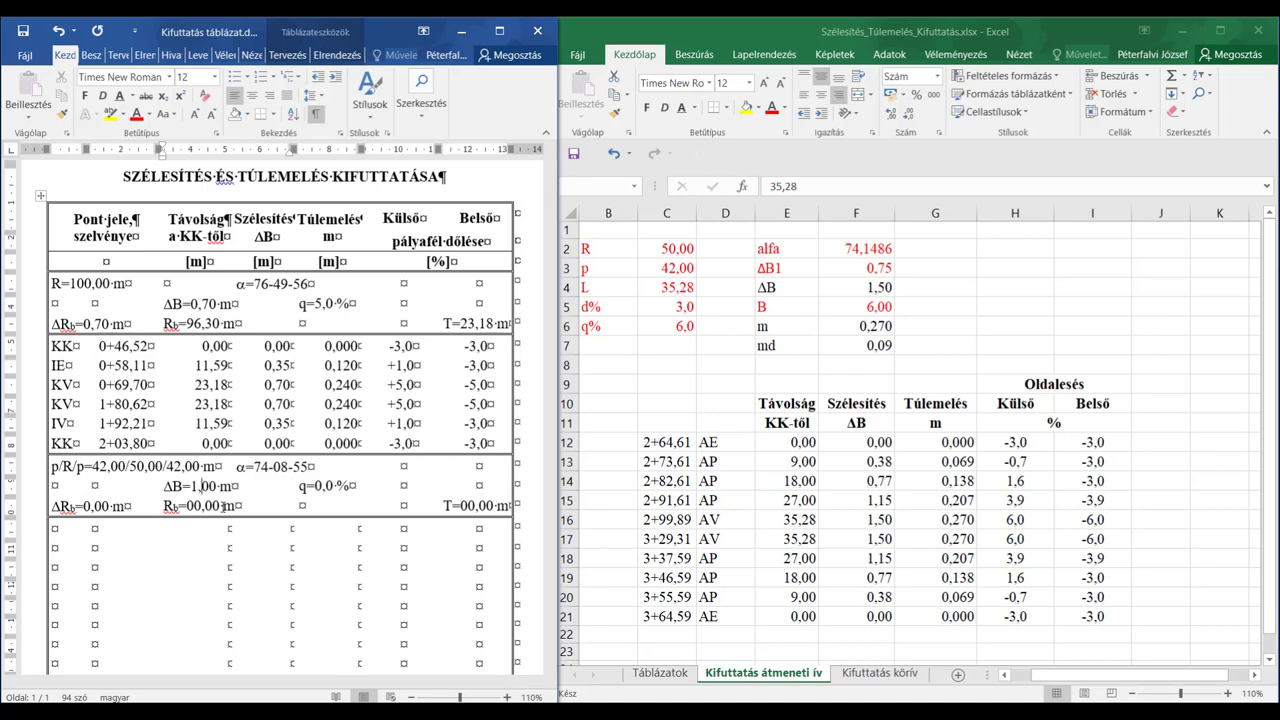
pyautogui.press('Right')
pyautogui.press('Delete')
pyautogui.write('5')
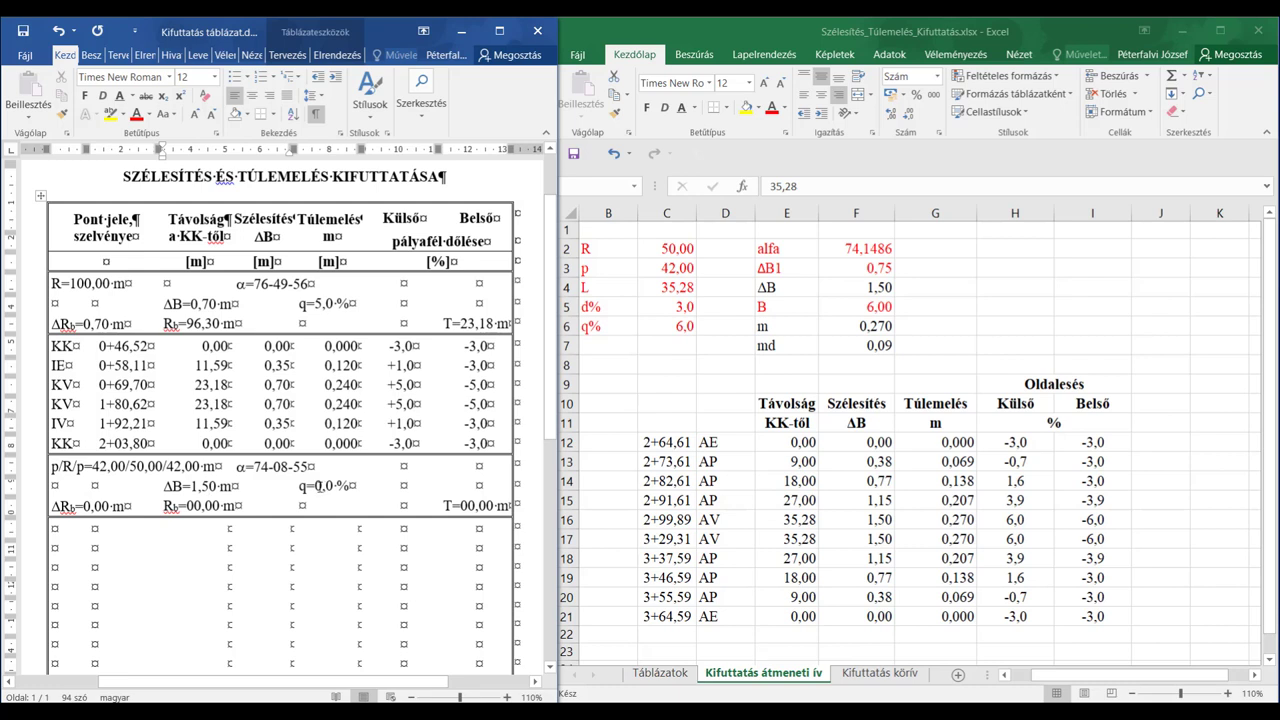
pyautogui.click(320, 485)
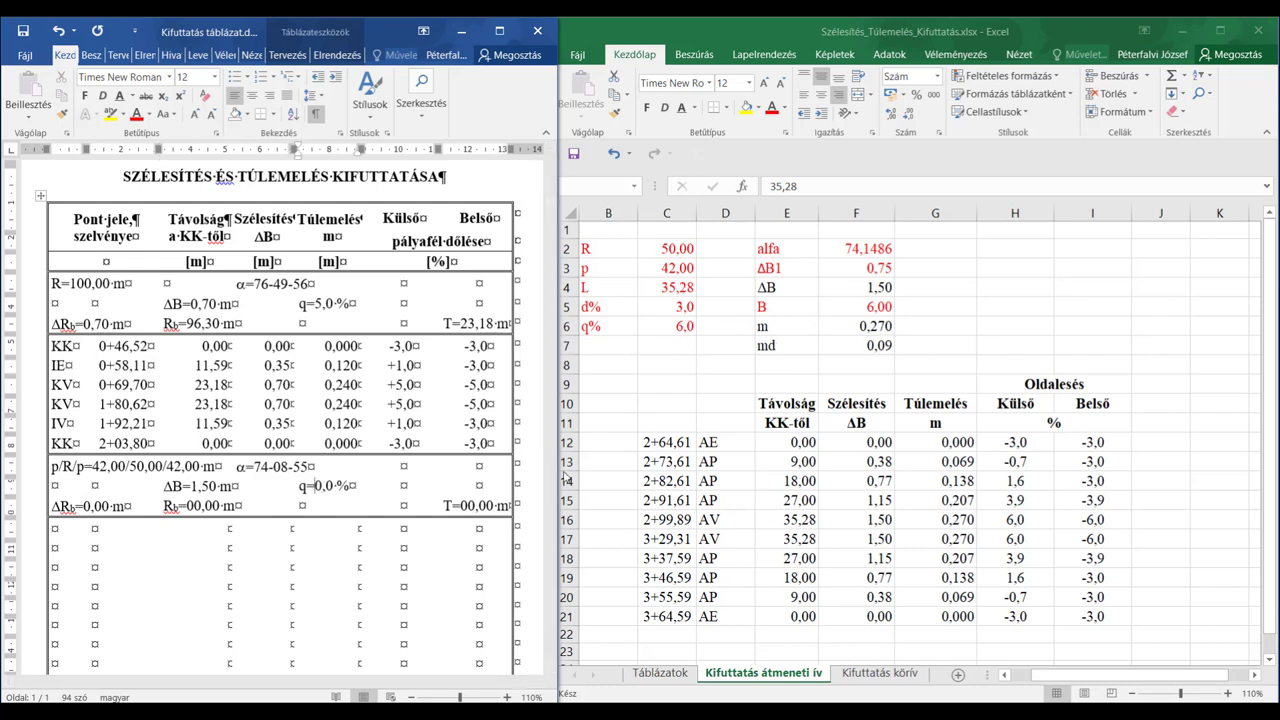
pyautogui.press('BackSpace')
pyautogui.write('6')
# - Clear the whole ΔRb=0,00 m entry from the last row of the second curve's header
pyautogui.click(52, 507)
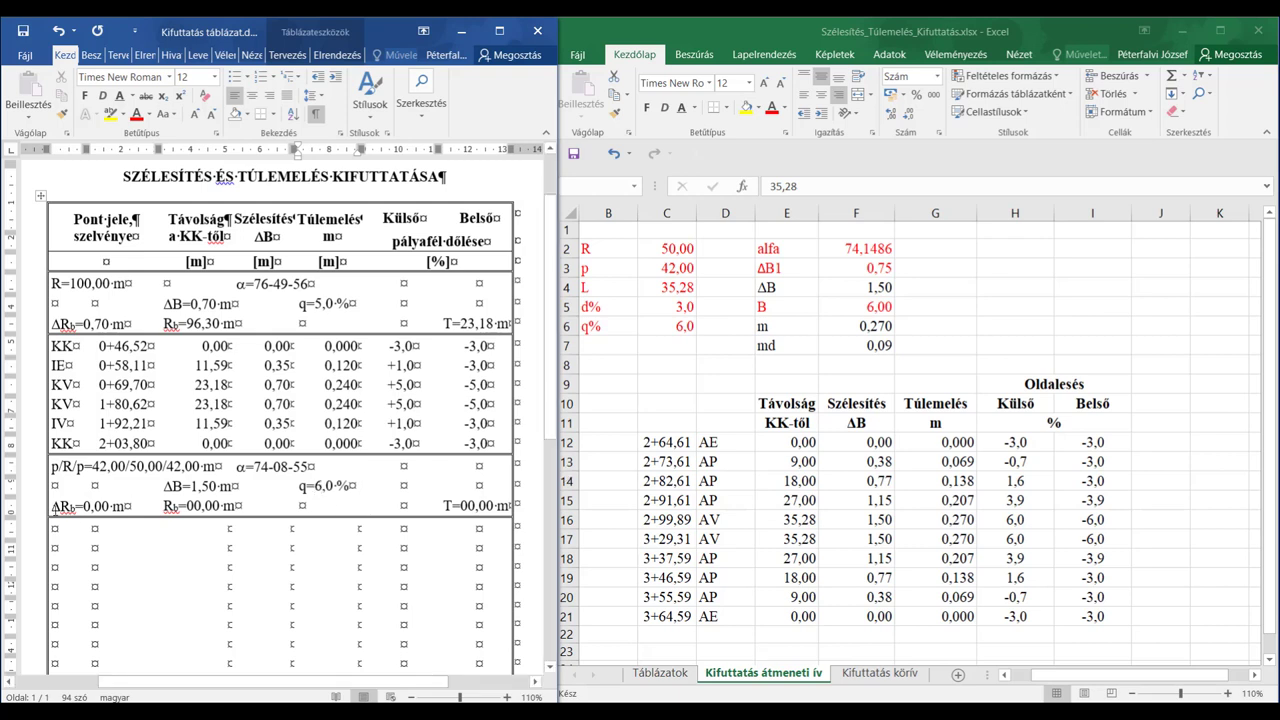
pyautogui.moveTo(52, 507); pyautogui.dragTo(112, 507)
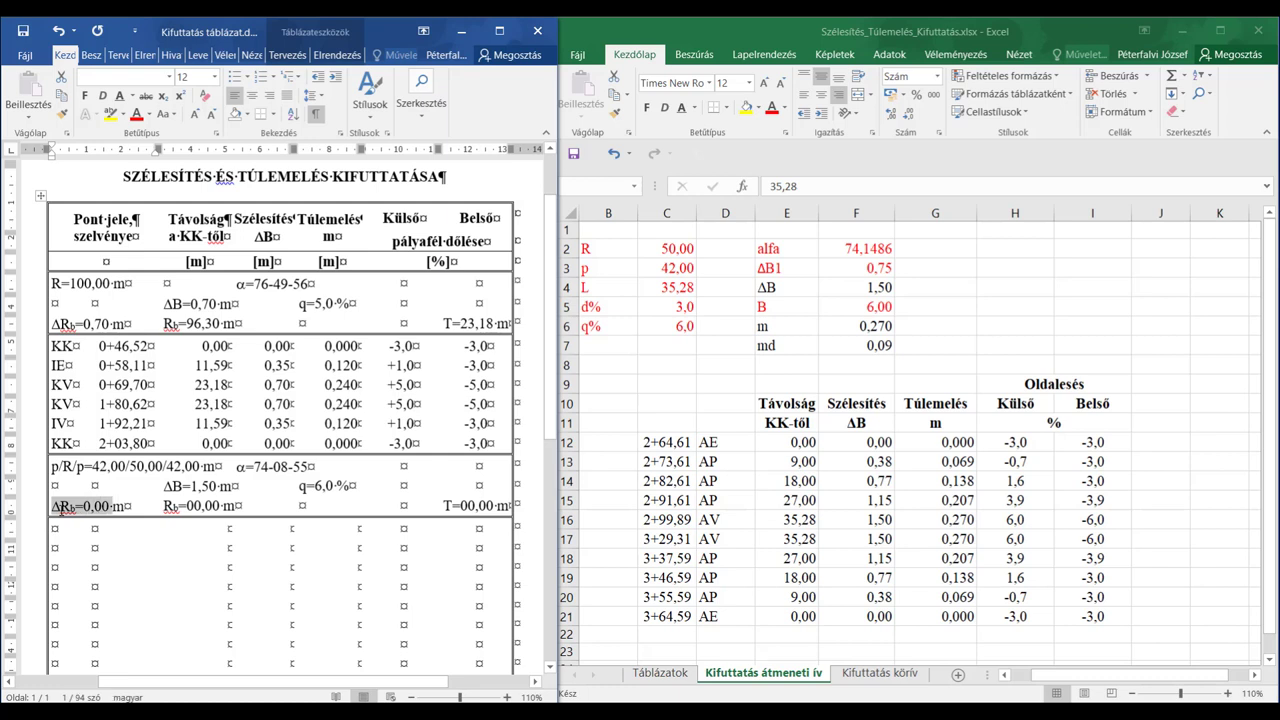
pyautogui.press('Delete')
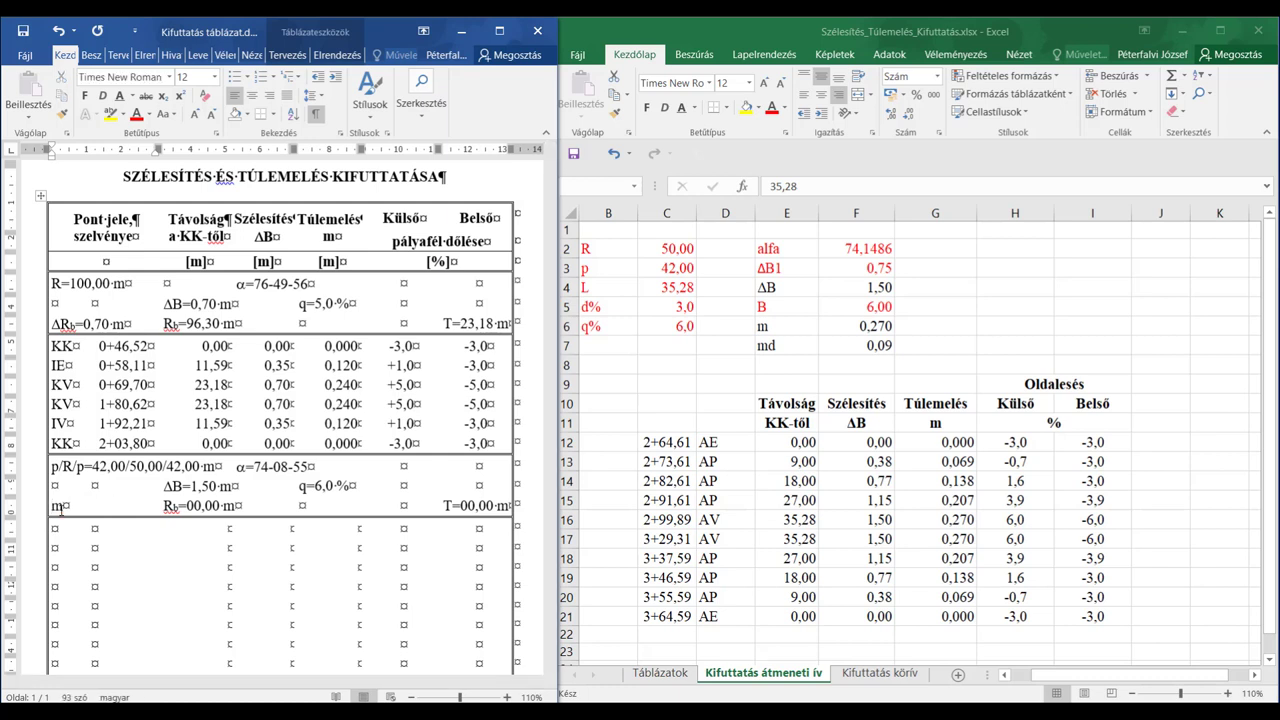
pyautogui.press('Delete')
# - Replace the Rb=00,00 m entry in the second curve's header with L1=35,28 m
pyautogui.press('Right')
pyautogui.press('Right')
pyautogui.hotkey('shift', 'Right')
pyautogui.hotkey('shift', 'Right')
pyautogui.hotkey('shift', 'Right')
pyautogui.hotkey('shift', 'Right')
pyautogui.hotkey('shift', 'Right')
pyautogui.hotkey('shift', 'Right')
pyautogui.hotkey('shift', 'Right')
pyautogui.hotkey('shift', 'Right')
pyautogui.hotkey('shift', 'Right')
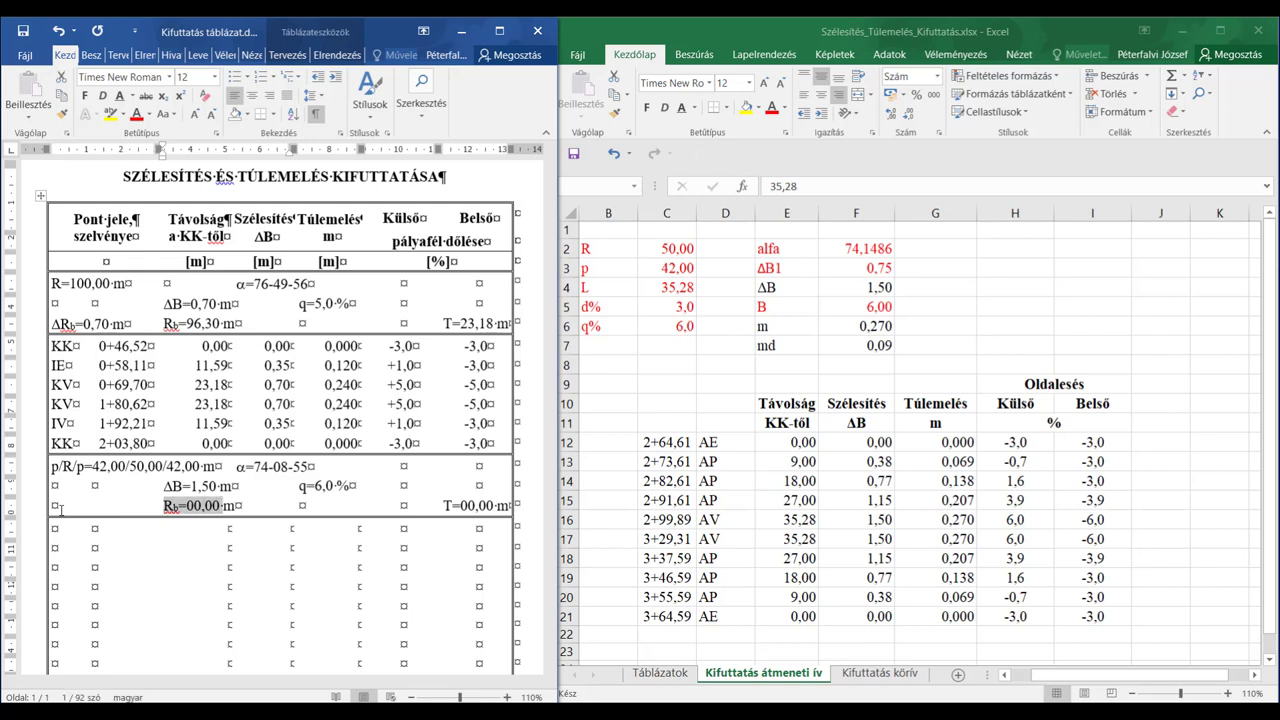
pyautogui.press('Delete')
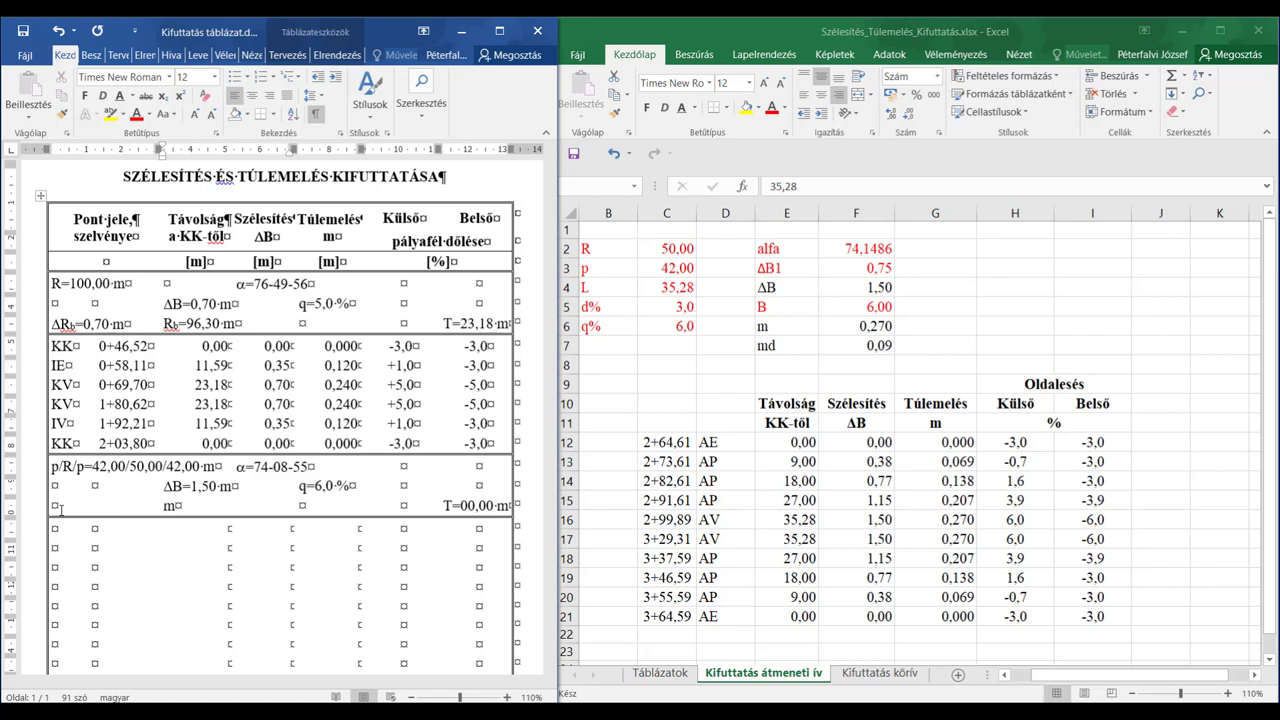
pyautogui.write('L1')
pyautogui.press('Delete')
pyautogui.write('=35,28 m')
pyautogui.press('Tab')
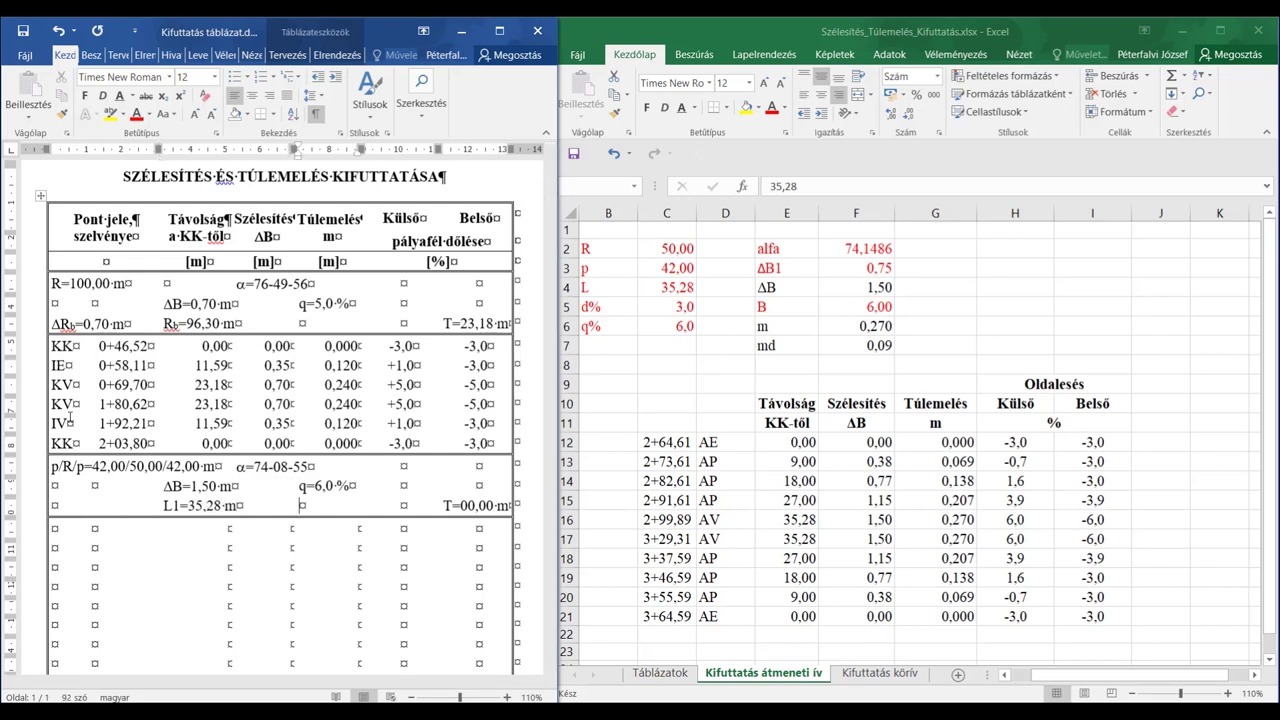
# - Enter L2=35,28 m in the cell after L1 and widen that cell so the entry fits on one line
pyautogui.write('L2=35,28 m')
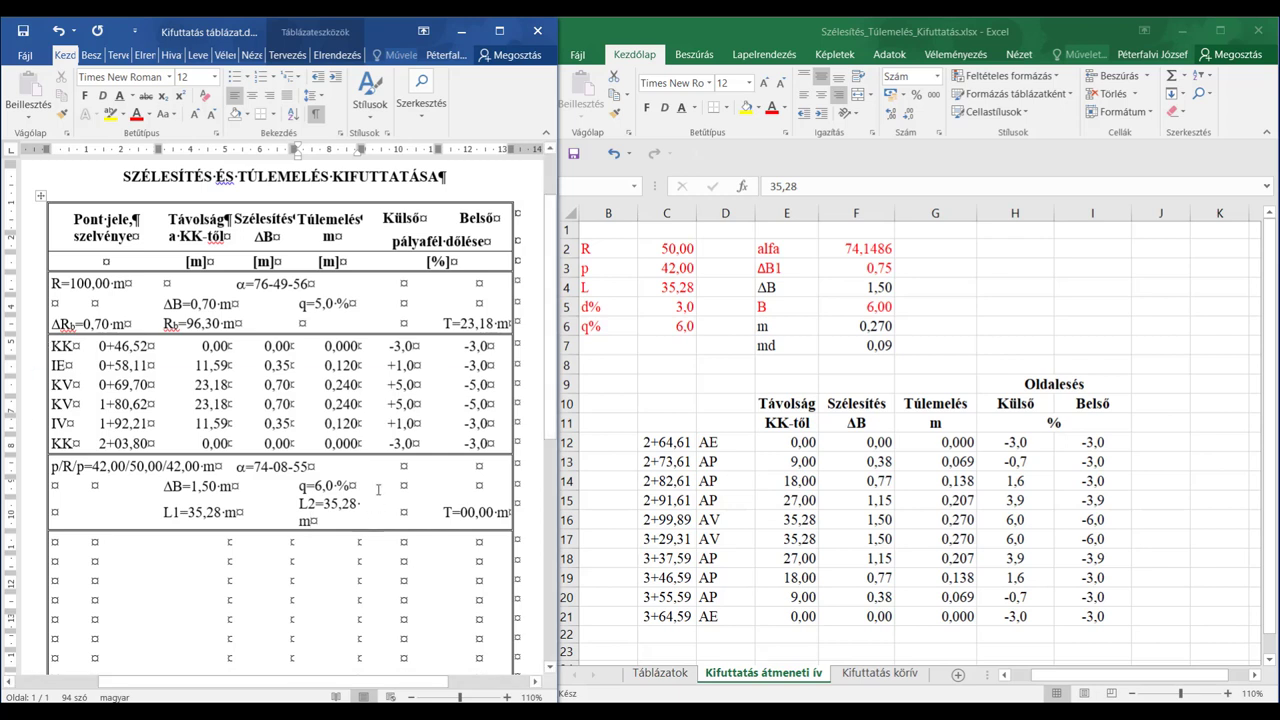
pyautogui.moveTo(296, 508); pyautogui.dragTo(361, 518)
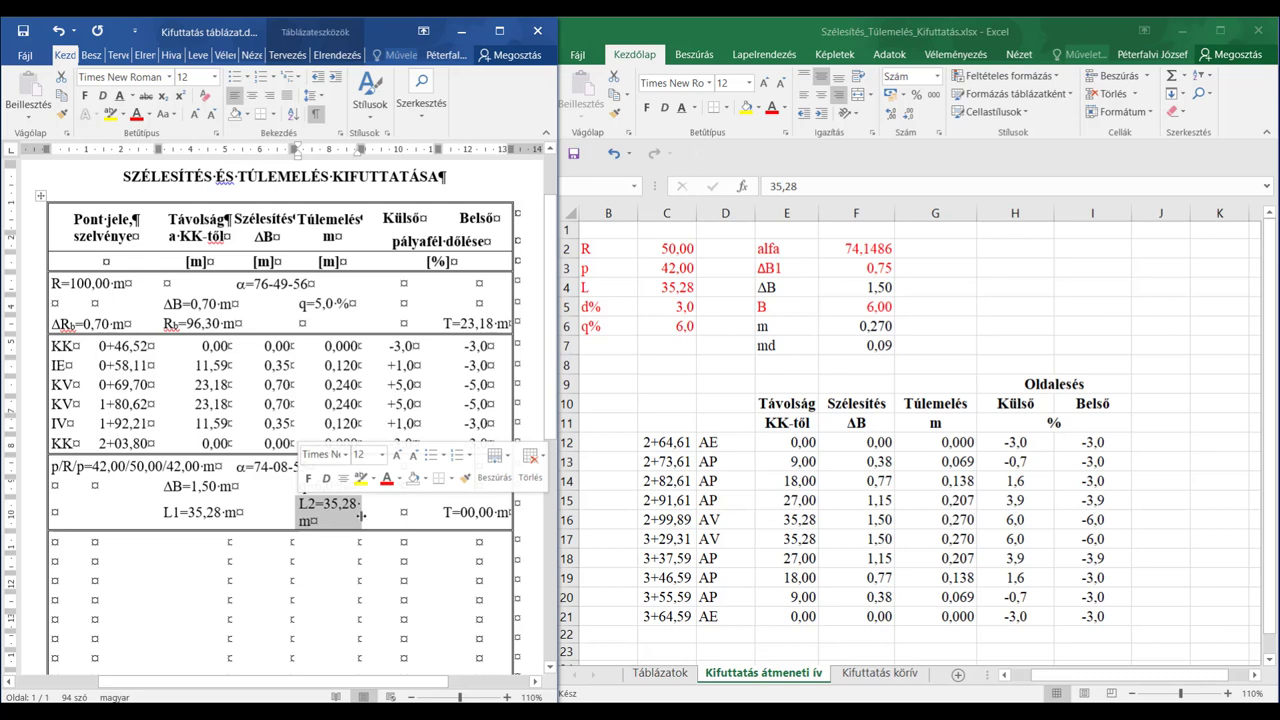
pyautogui.moveTo(366, 515); pyautogui.dragTo(380, 515)
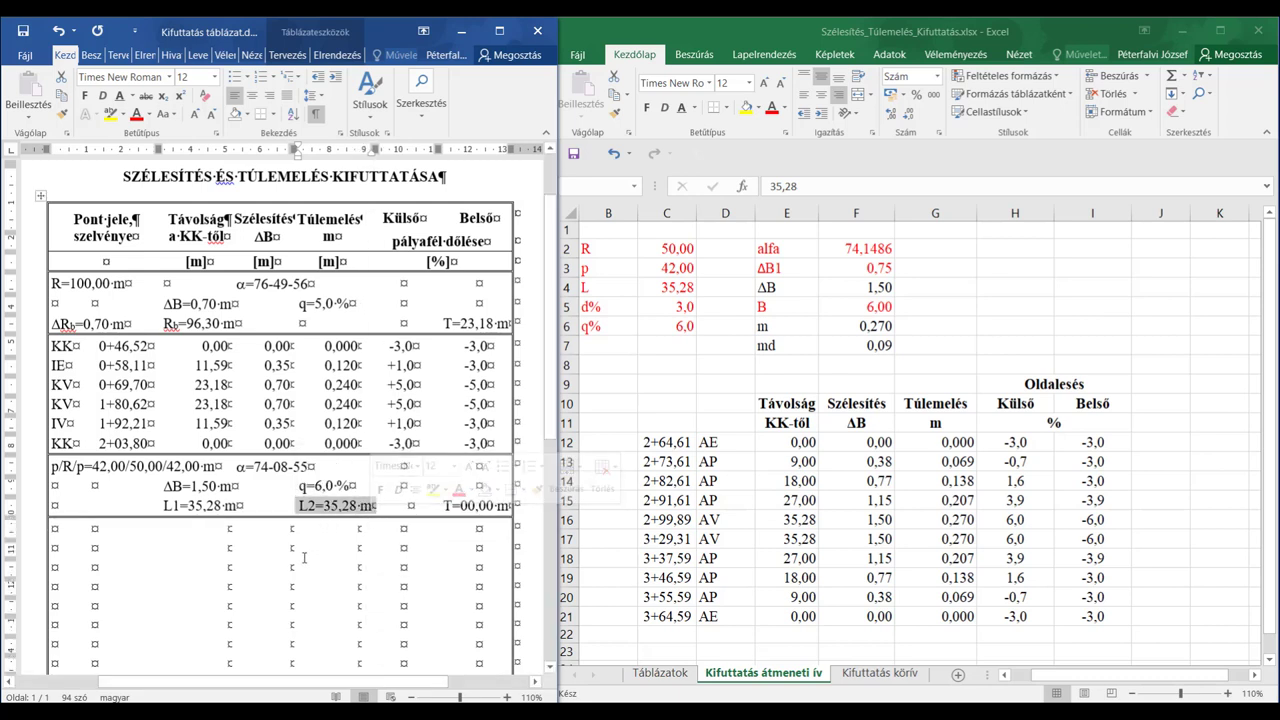
pyautogui.click(359, 547)
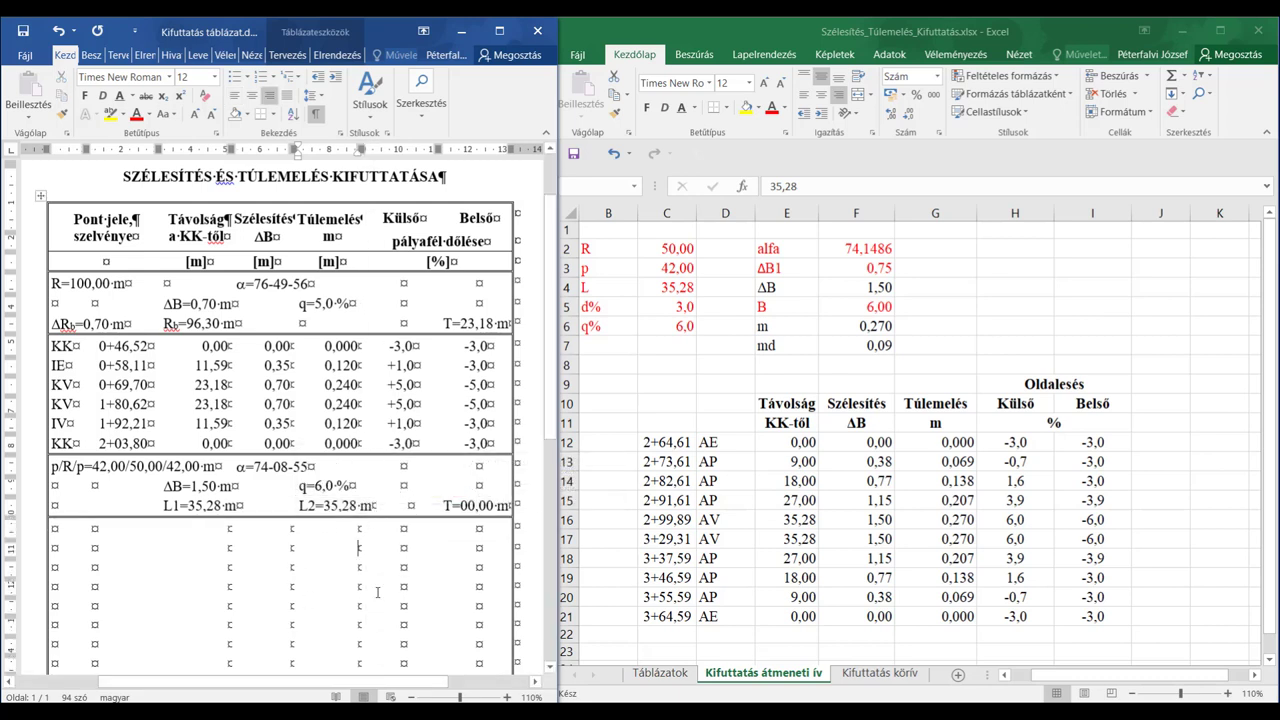
# - Format the 1 in L1 and the 2 in L2 as subscripts in the second curve's header
pyautogui.click(172, 505)
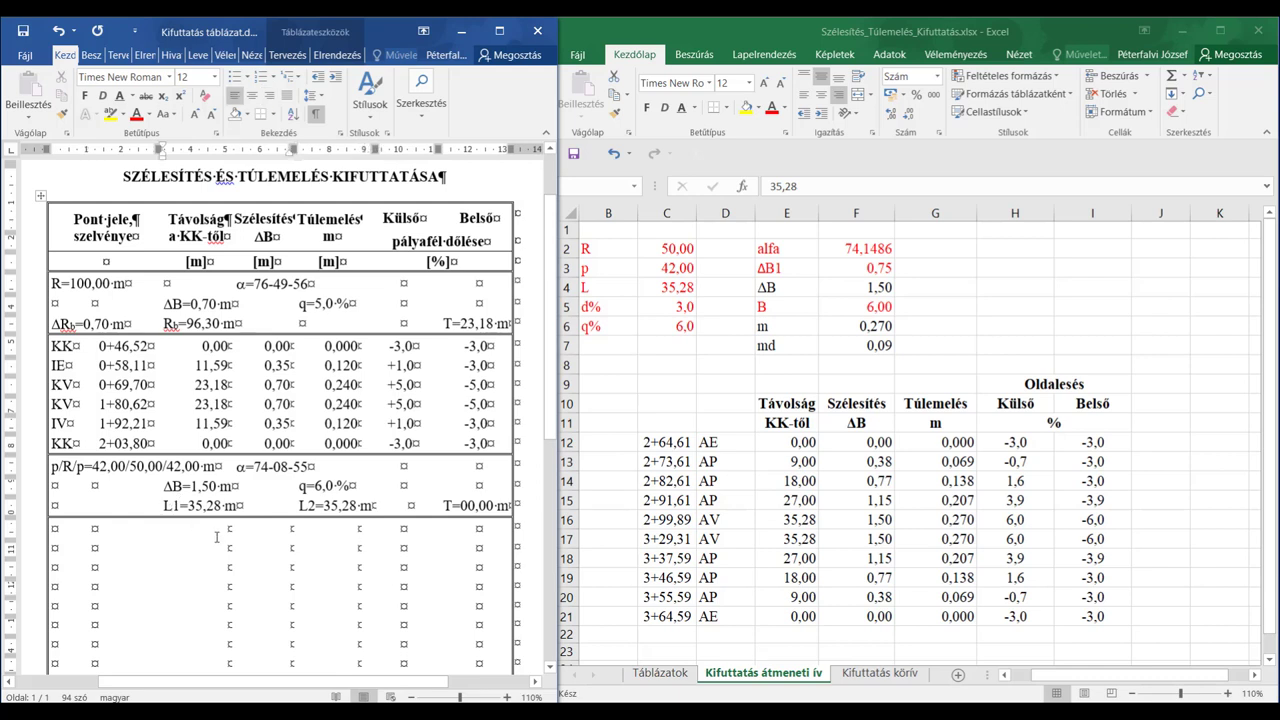
pyautogui.hotkey('shift', 'Right')
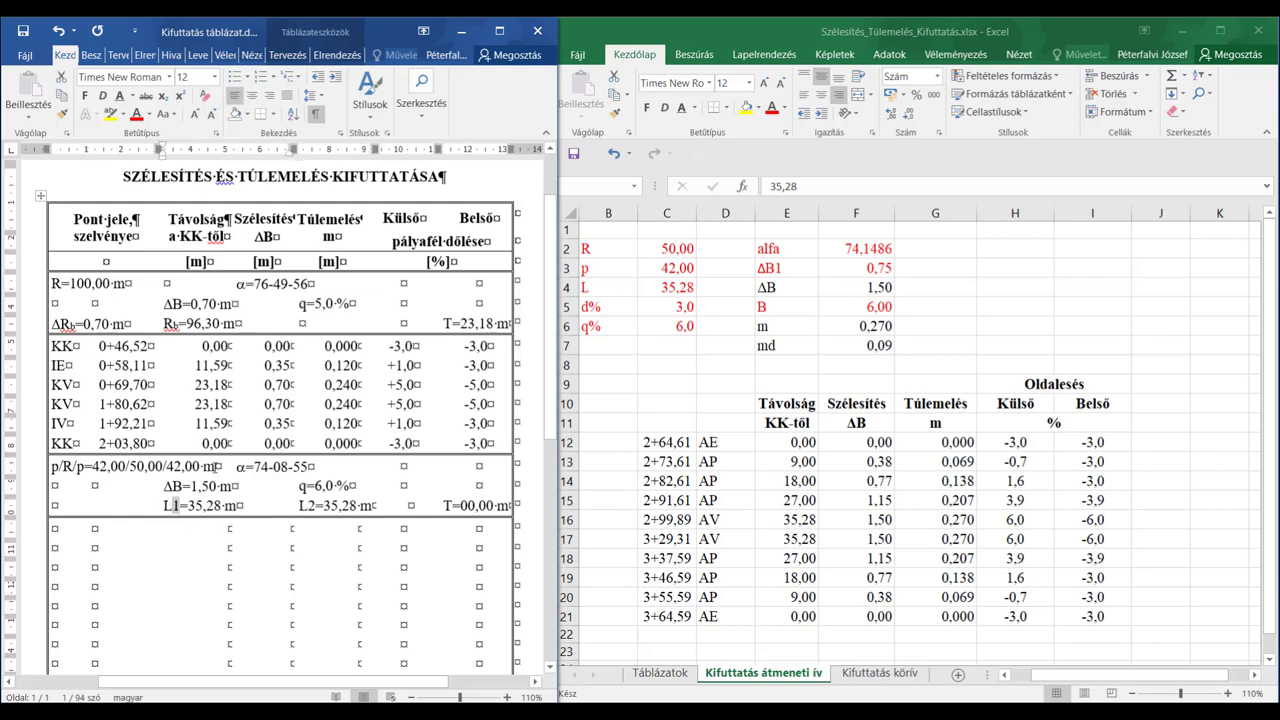
pyautogui.click(163, 95)
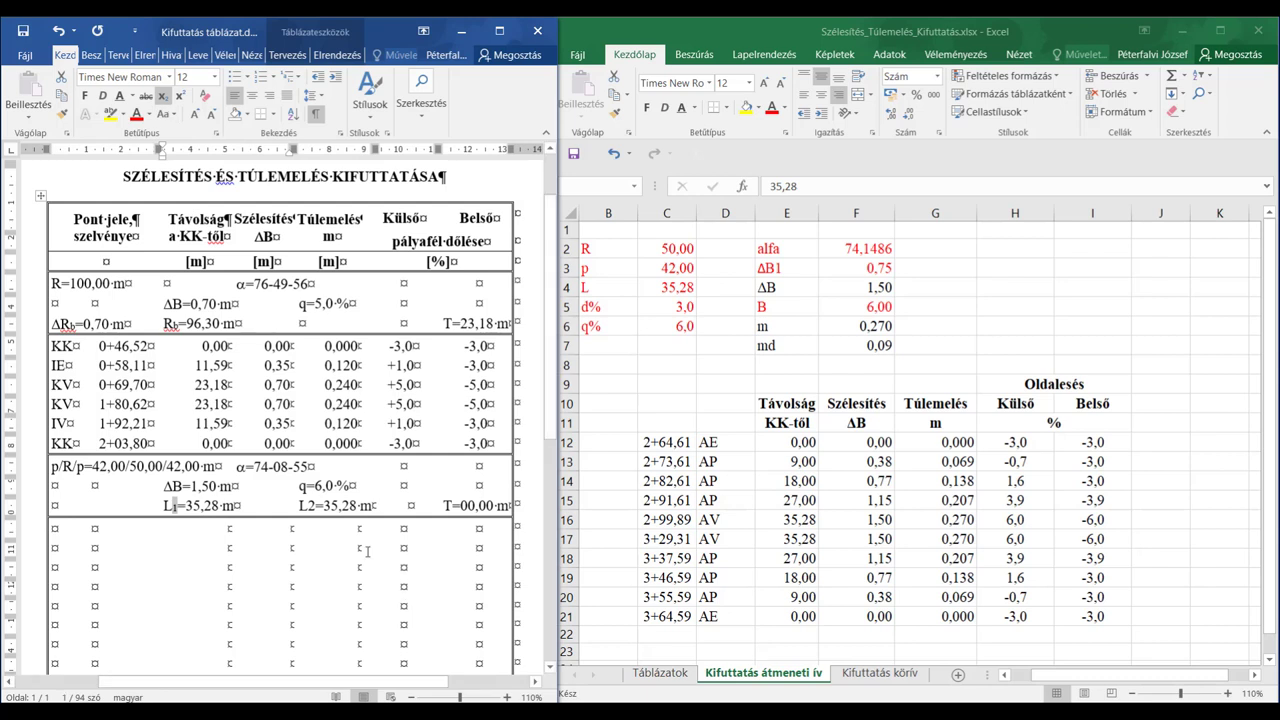
pyautogui.click(310, 506)
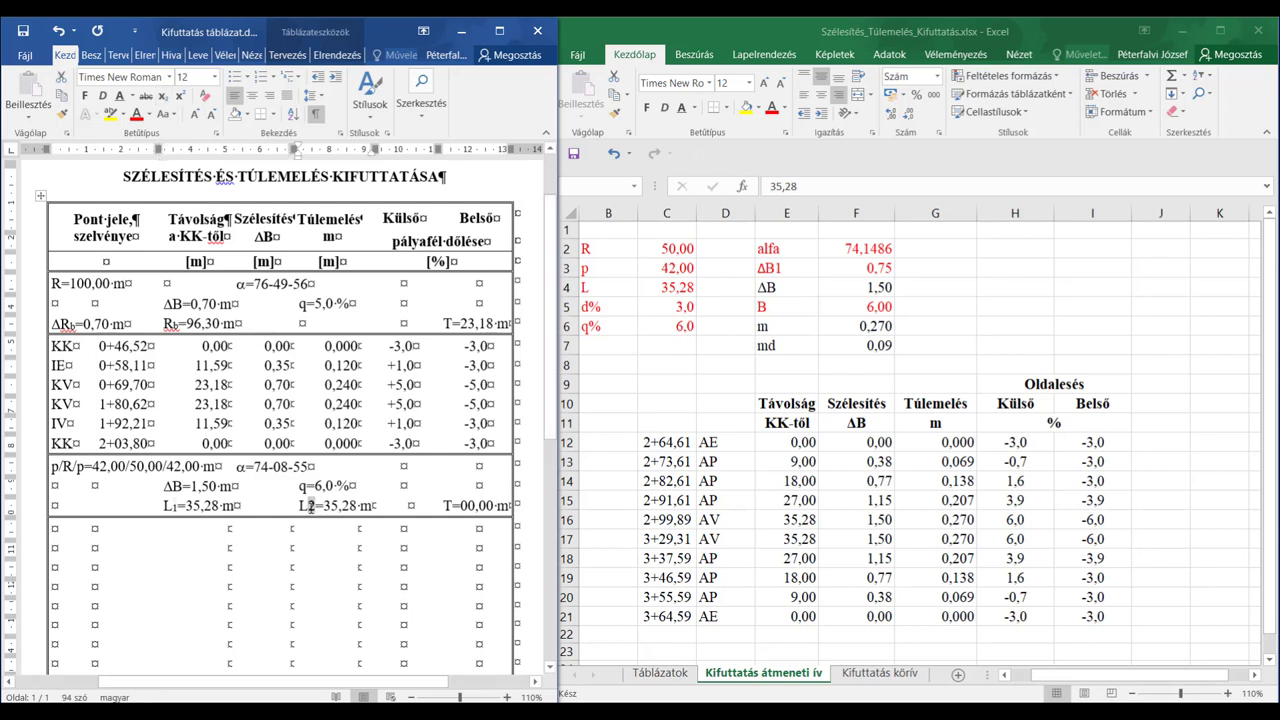
pyautogui.hotkey('shift', 'Right')
pyautogui.click(163, 95)
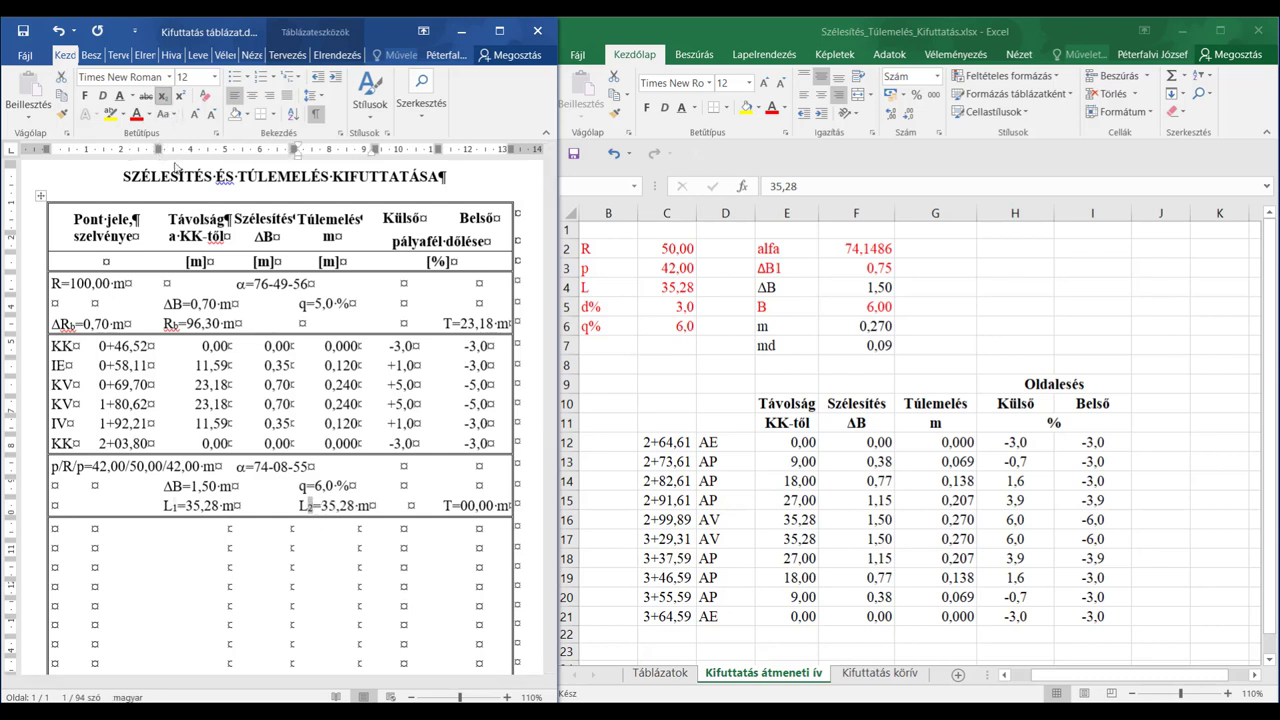
pyautogui.click(358, 567)
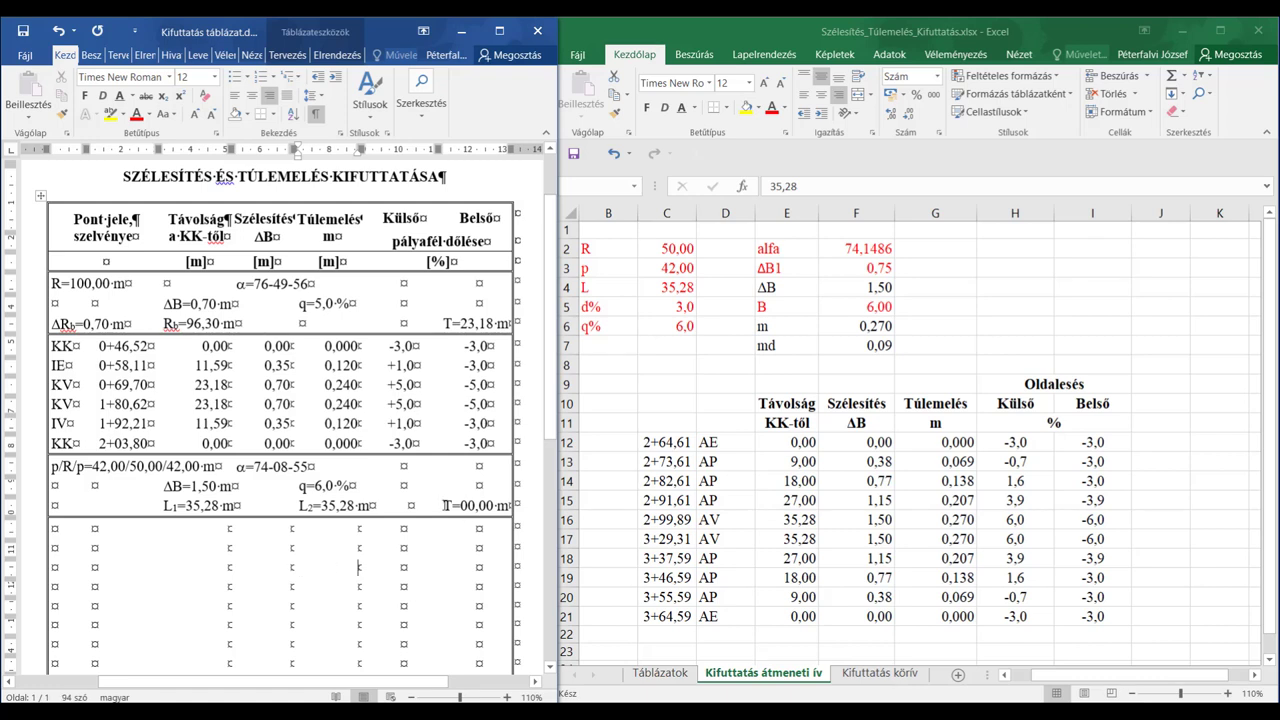
# - Clear the T=00,00 m entry from the last row of the second curve's header
pyautogui.click(446, 505)
pyautogui.hotkey('shift', 'Right')
pyautogui.hotkey('shift', 'Right')
pyautogui.hotkey('shift', 'Right')
pyautogui.hotkey('shift', 'Right')
pyautogui.hotkey('shift', 'Right')
pyautogui.hotkey('shift', 'Right')
pyautogui.hotkey('shift', 'Right')
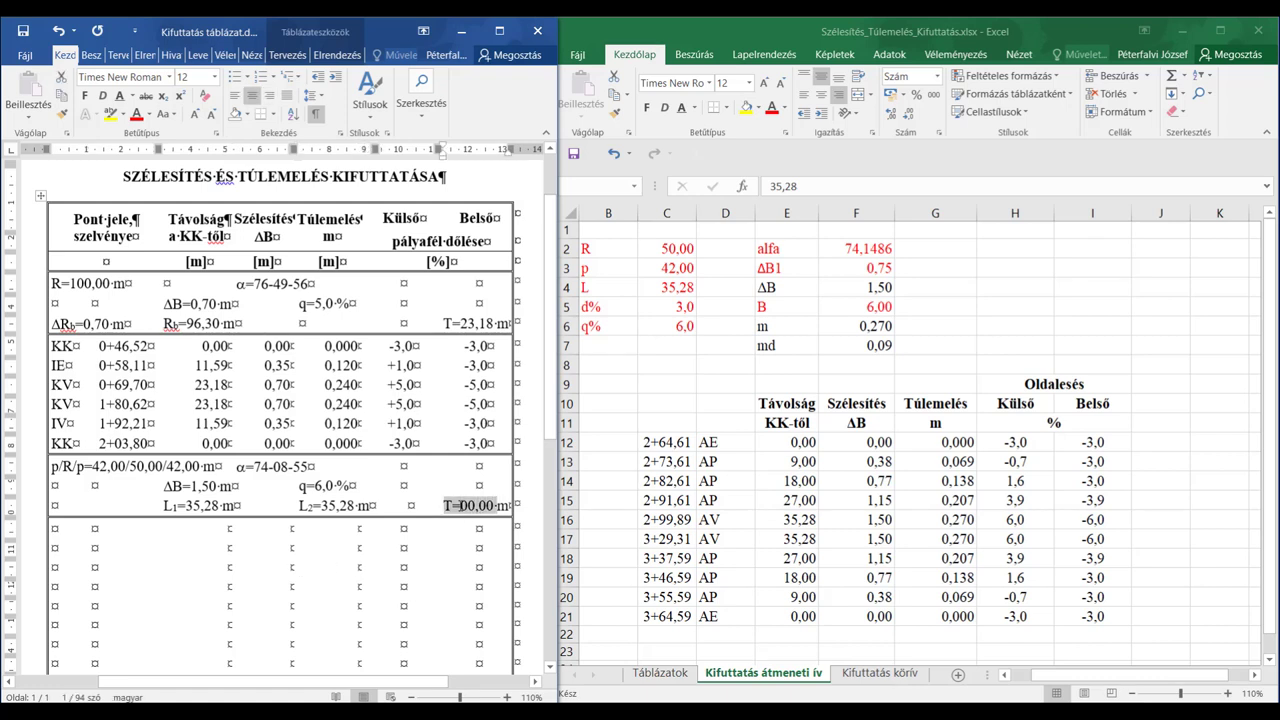
pyautogui.press('Delete')
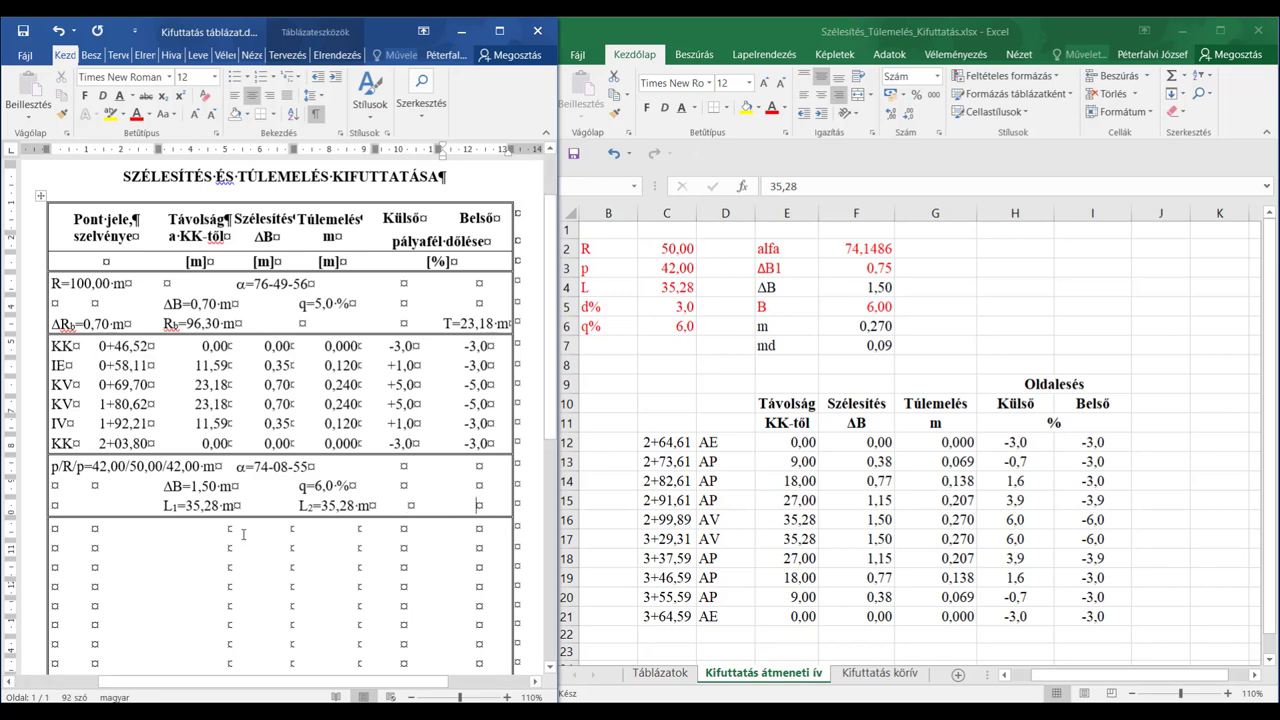
# - Switch to the Excel workbook and copy the point codes in D12:D21 of the Kifuttatás átmeneti ív sheet
pyautogui.click(243, 534)
pyautogui.scroll(-1, 229, 362)
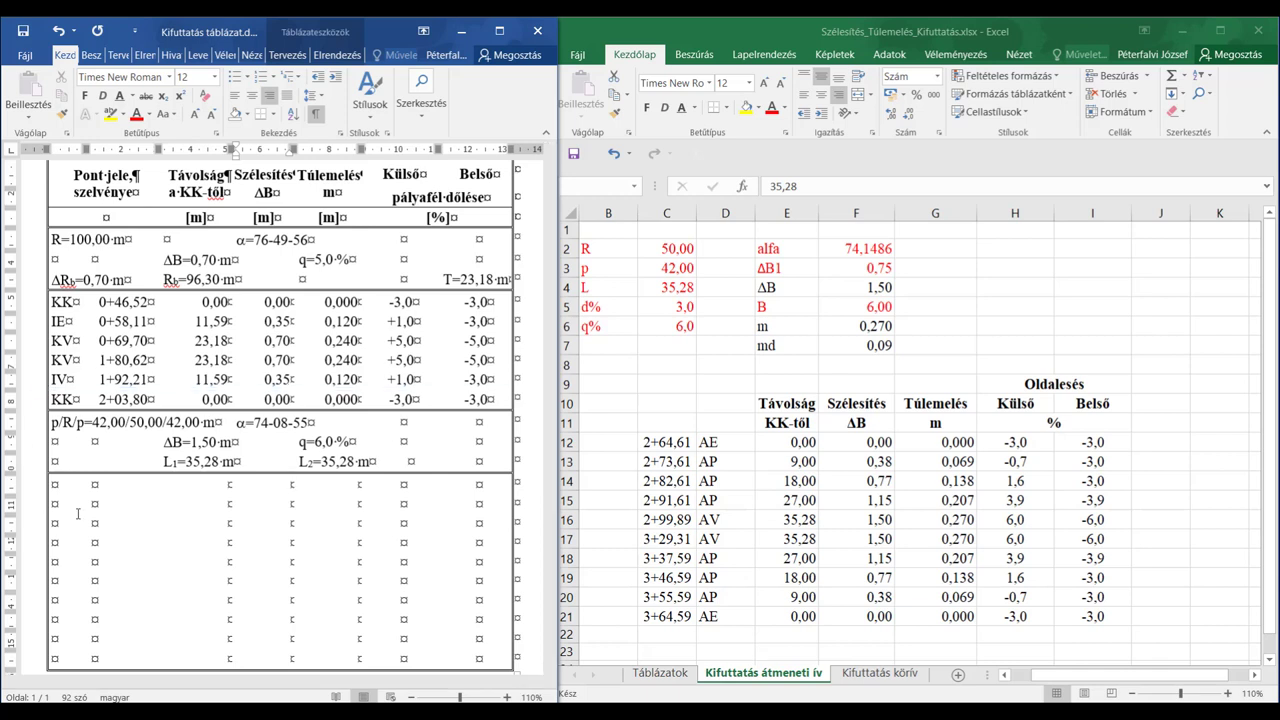
pyautogui.scroll(-1, 261, 528)
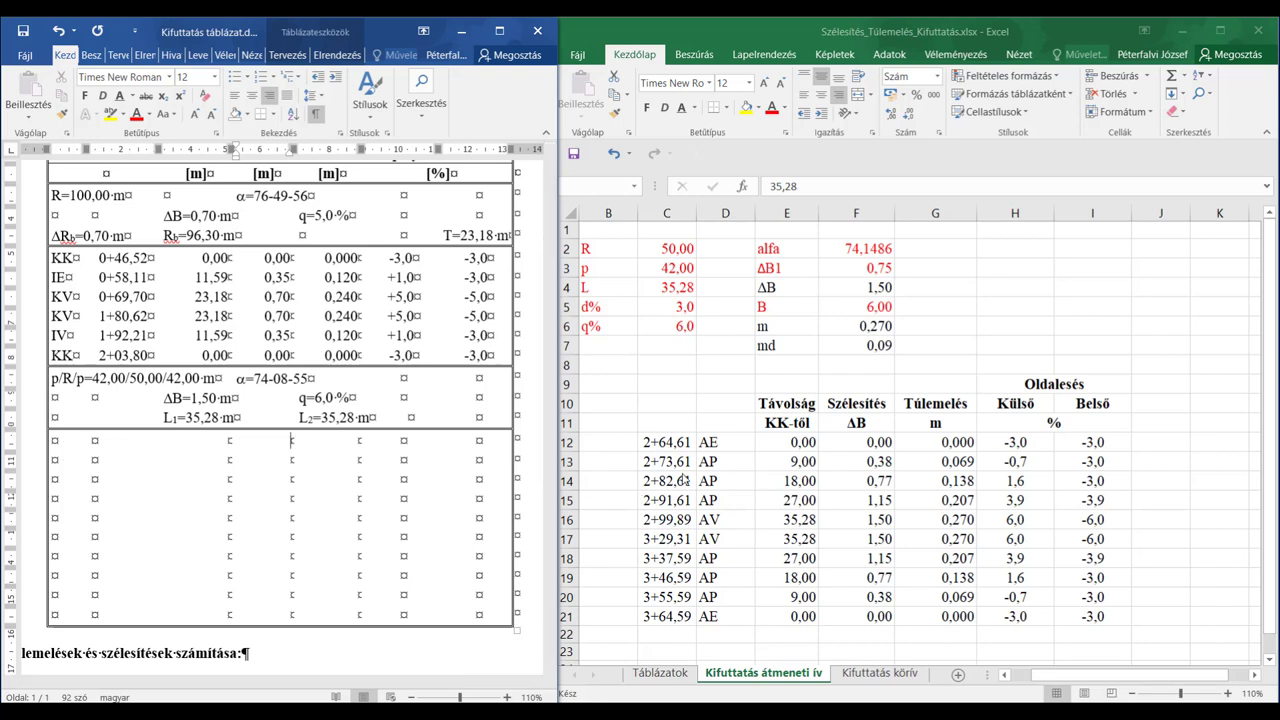
pyautogui.hotkey('alt', 'Tab')
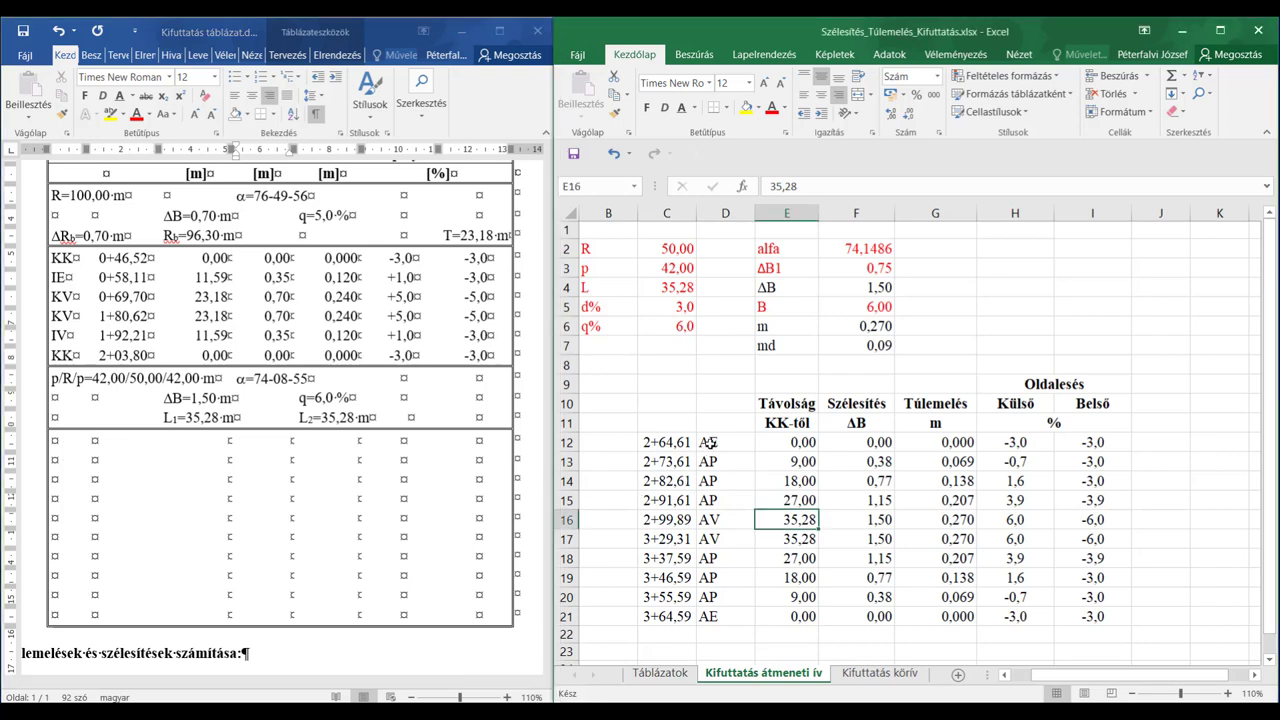
pyautogui.click(707, 442)
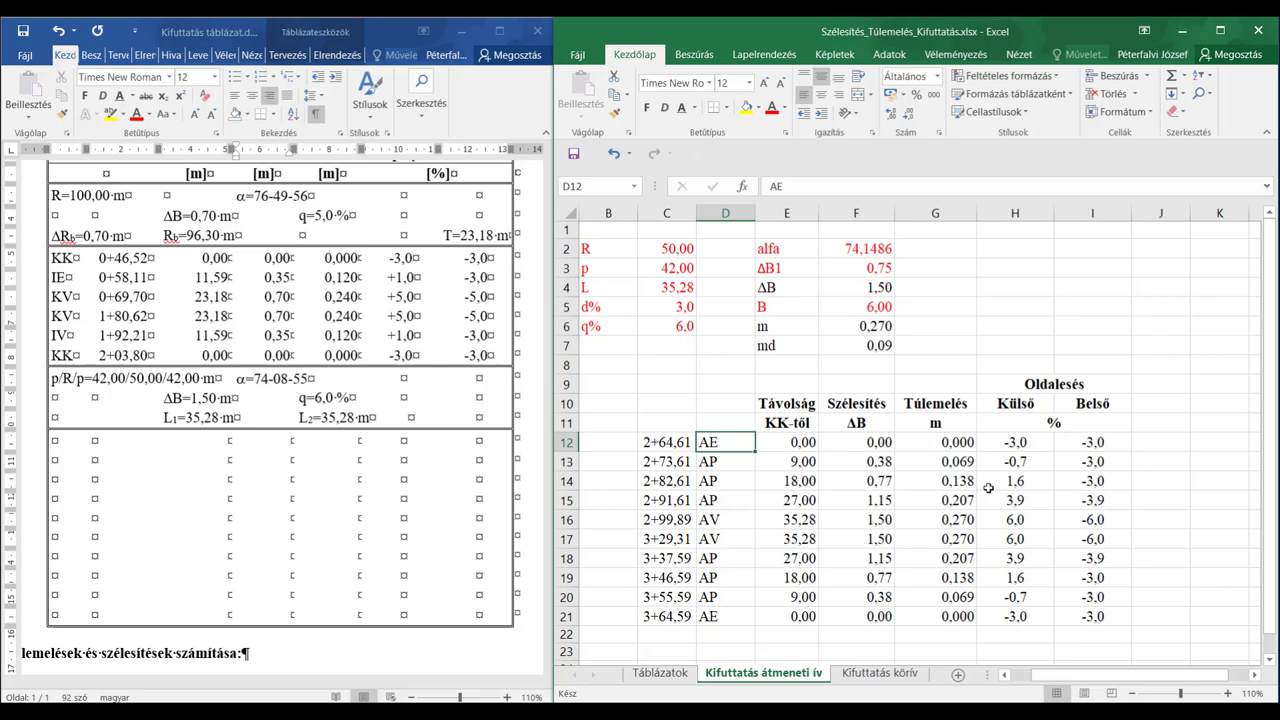
pyautogui.write('AE AP')
pyautogui.hotkey('shift', 'Down')
pyautogui.hotkey('shift', 'Down')
pyautogui.hotkey('shift', 'Down')
pyautogui.hotkey('shift', 'Down')
pyautogui.hotkey('shift', 'Down')
pyautogui.hotkey('shift', 'Down')
pyautogui.hotkey('shift', 'Down')
pyautogui.hotkey('shift', 'Down')
pyautogui.hotkey('shift', 'Down')
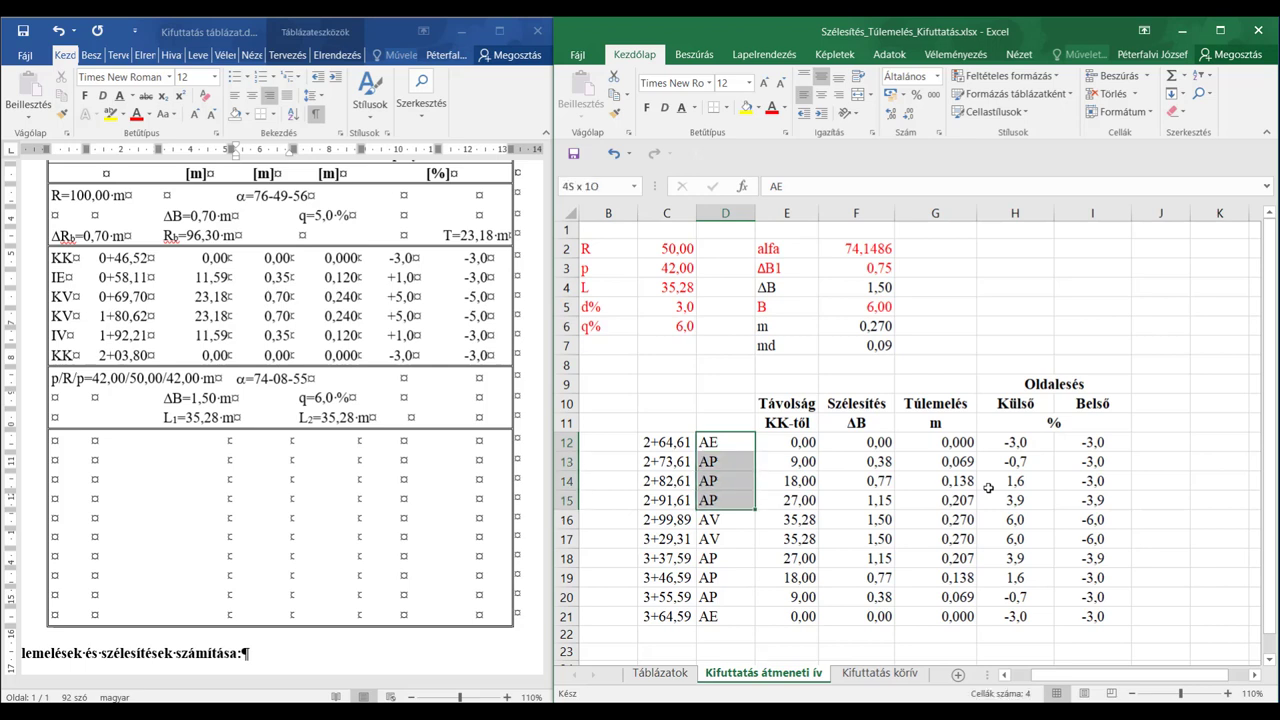
pyautogui.hotkey('shift', 'Up')
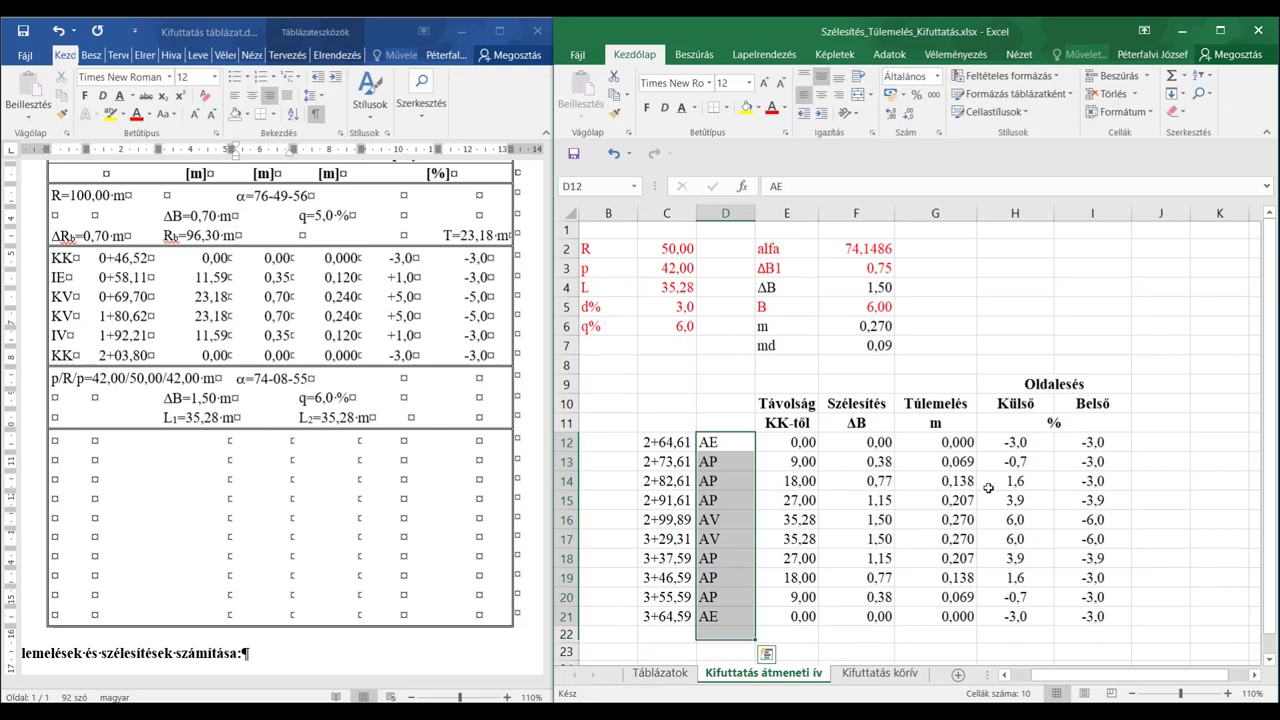
pyautogui.hotkey('ctrl', 'c')
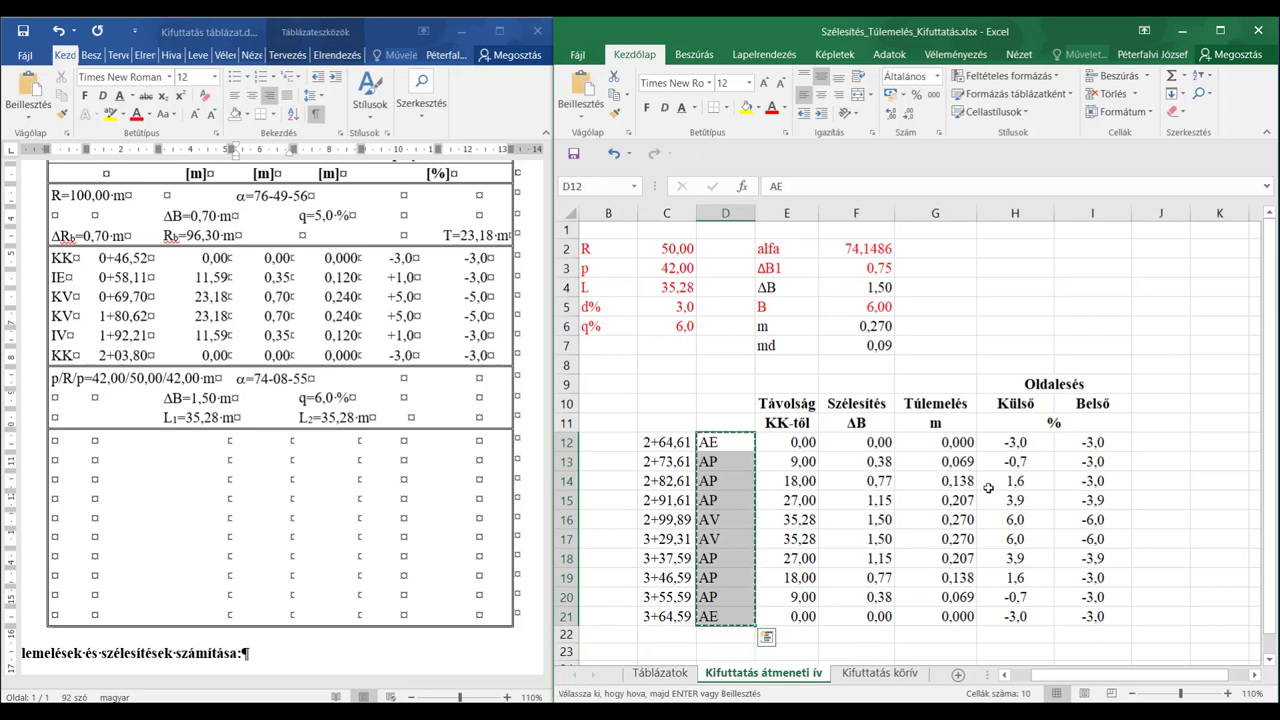
# - Paste the copied point codes into the ten empty first-column cells below the second curve's header in the Word table
pyautogui.click(58, 444)
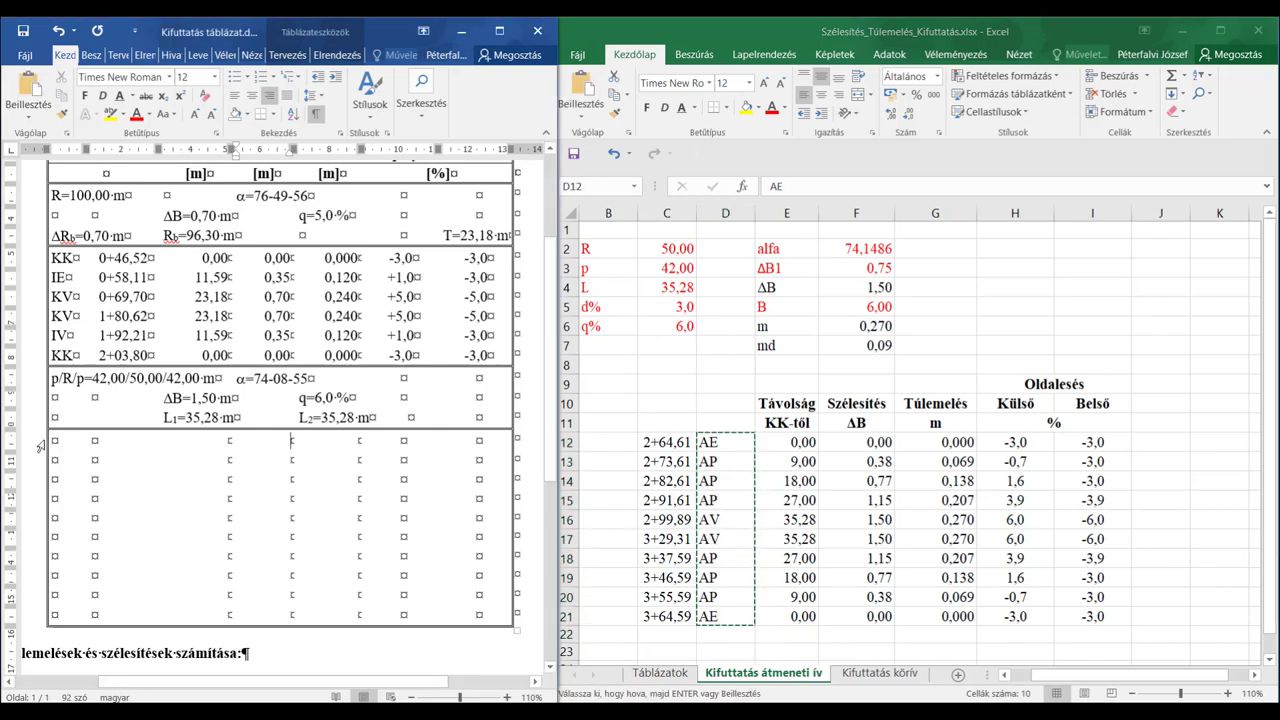
pyautogui.click(114, 496)
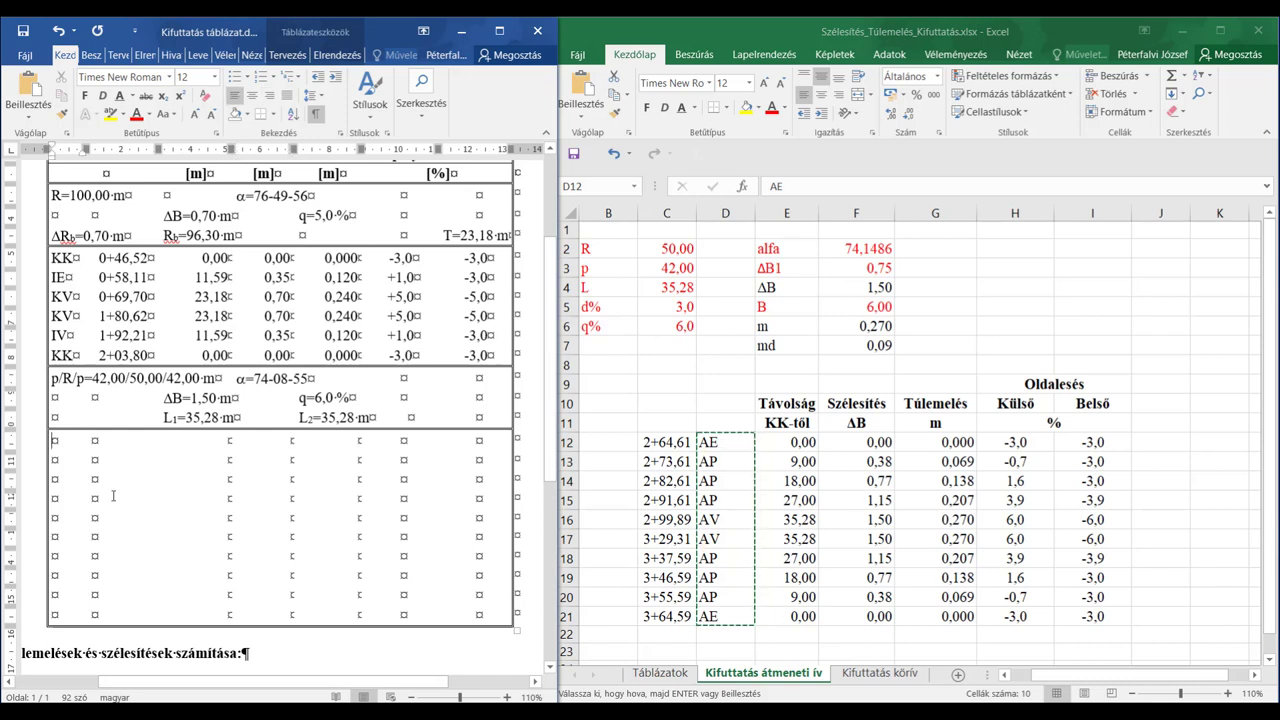
pyautogui.hotkey('shift', 'Down')
pyautogui.hotkey('shift', 'Down')
pyautogui.hotkey('shift', 'Down')
pyautogui.hotkey('shift', 'Down')
pyautogui.hotkey('shift', 'Down')
pyautogui.hotkey('shift', 'Down')
pyautogui.hotkey('shift', 'Down')
pyautogui.hotkey('shift', 'Down')
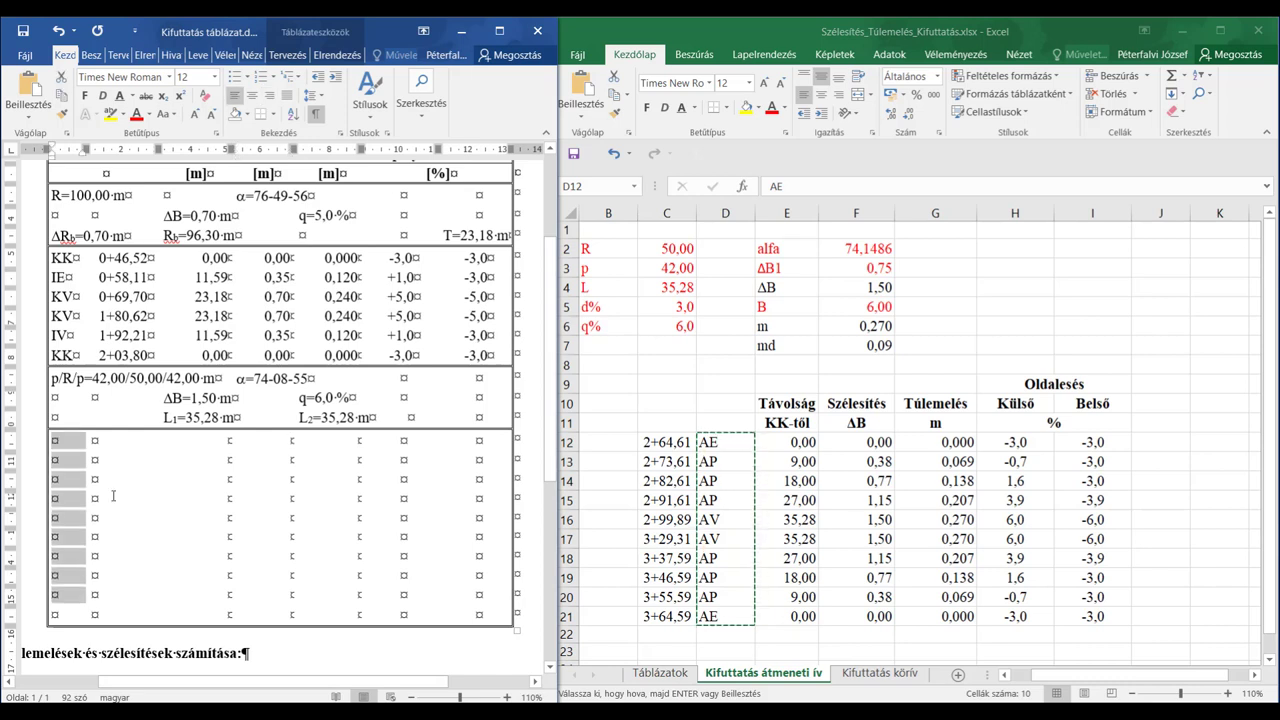
pyautogui.hotkey('shift', 'Down')
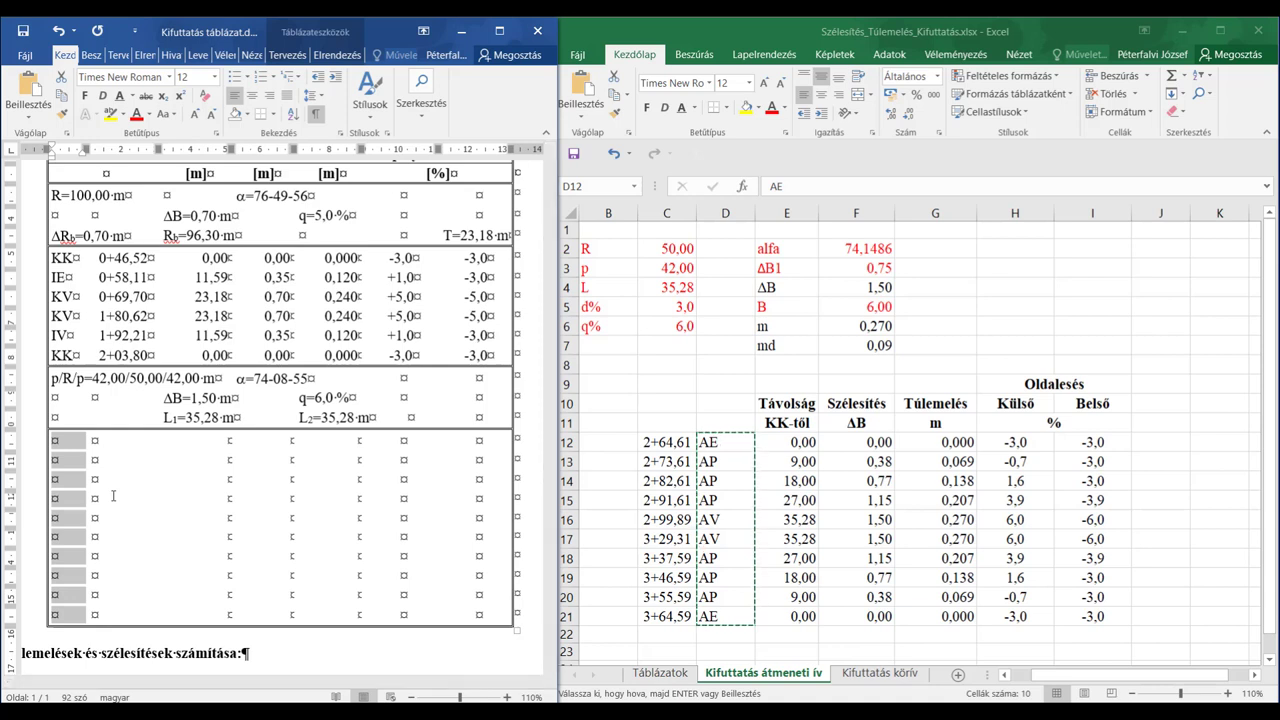
pyautogui.hotkey('ctrl', 'v')
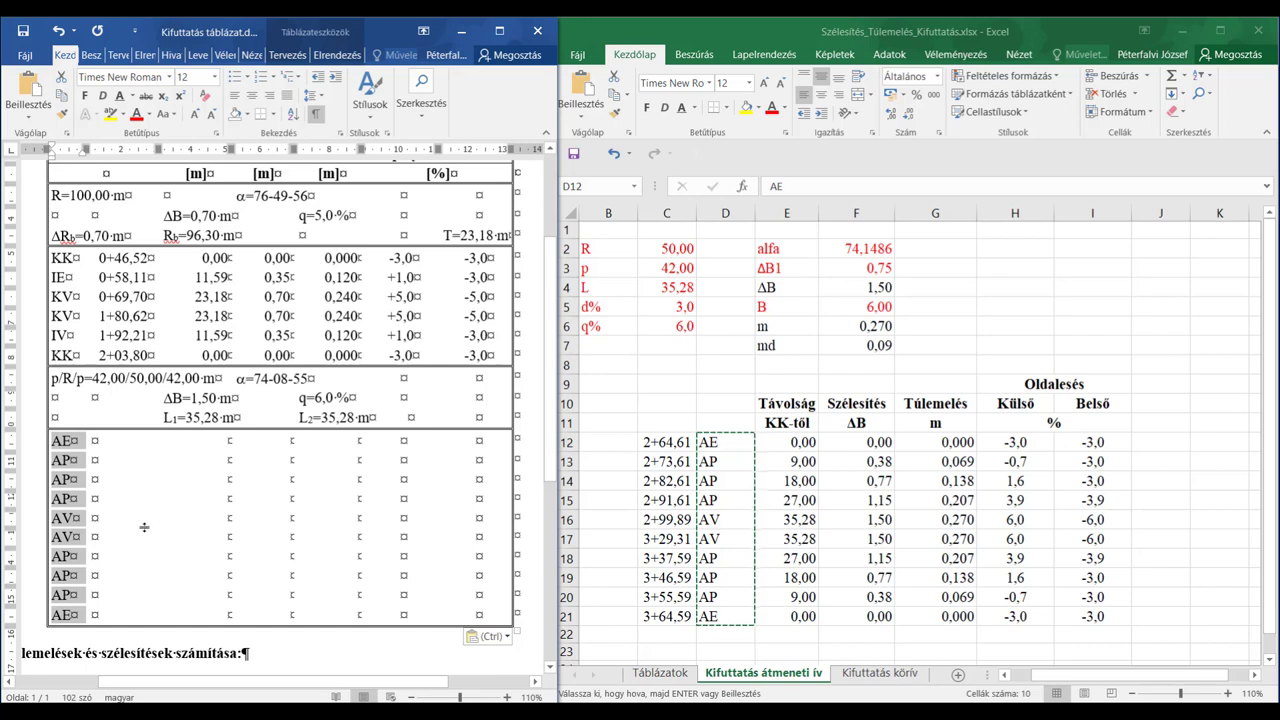
# - Copy the station values in C12:C21 of the Kifuttatás átmeneti ív sheet
pyautogui.click(95, 440)
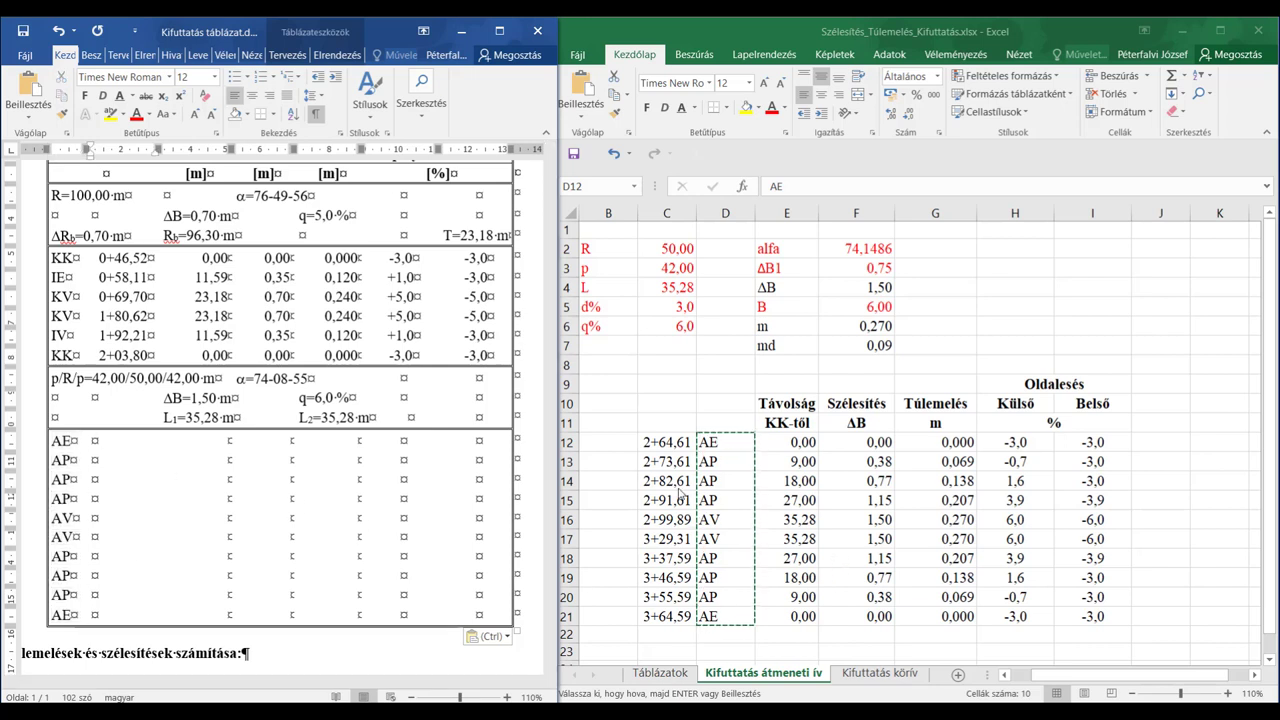
pyautogui.click(655, 442)
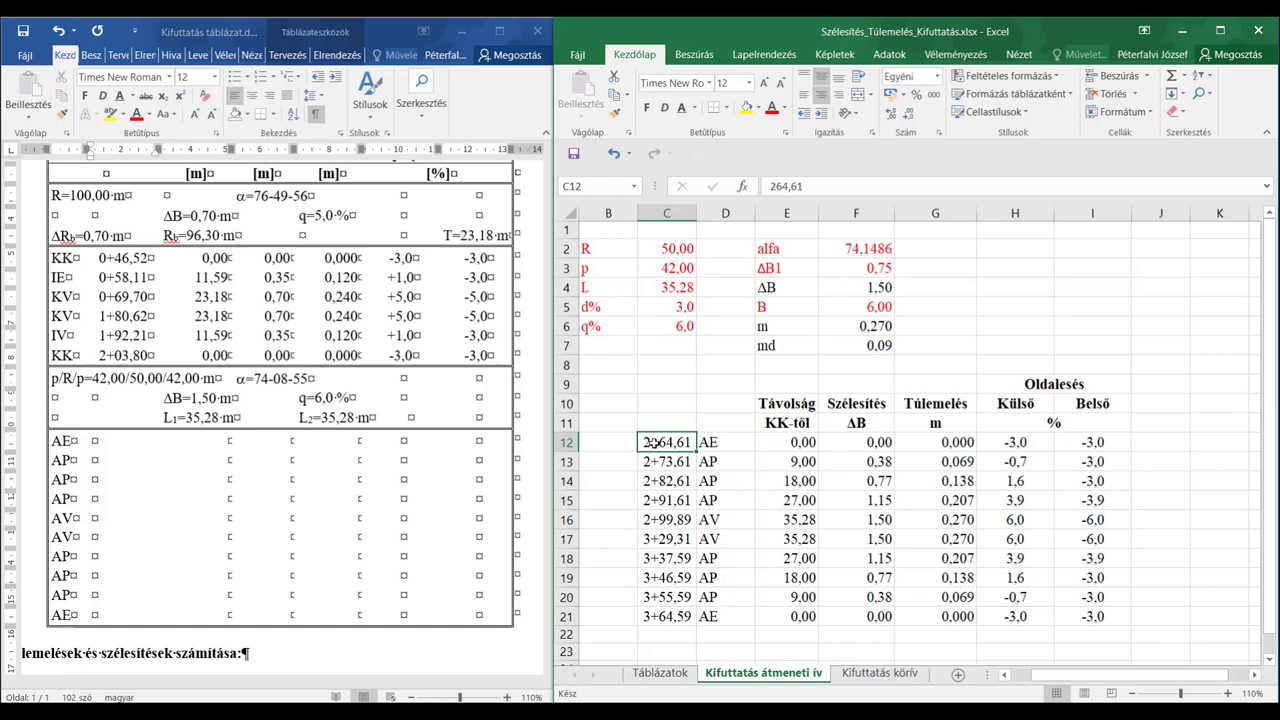
pyautogui.hotkey('shift', 'Down')
pyautogui.hotkey('shift', 'Down')
pyautogui.hotkey('shift', 'Down')
pyautogui.hotkey('shift', 'Down')
pyautogui.hotkey('shift', 'Down')
pyautogui.hotkey('shift', 'Down')
pyautogui.hotkey('shift', 'Down')
pyautogui.hotkey('shift', 'Down')
pyautogui.hotkey('shift', 'Down')
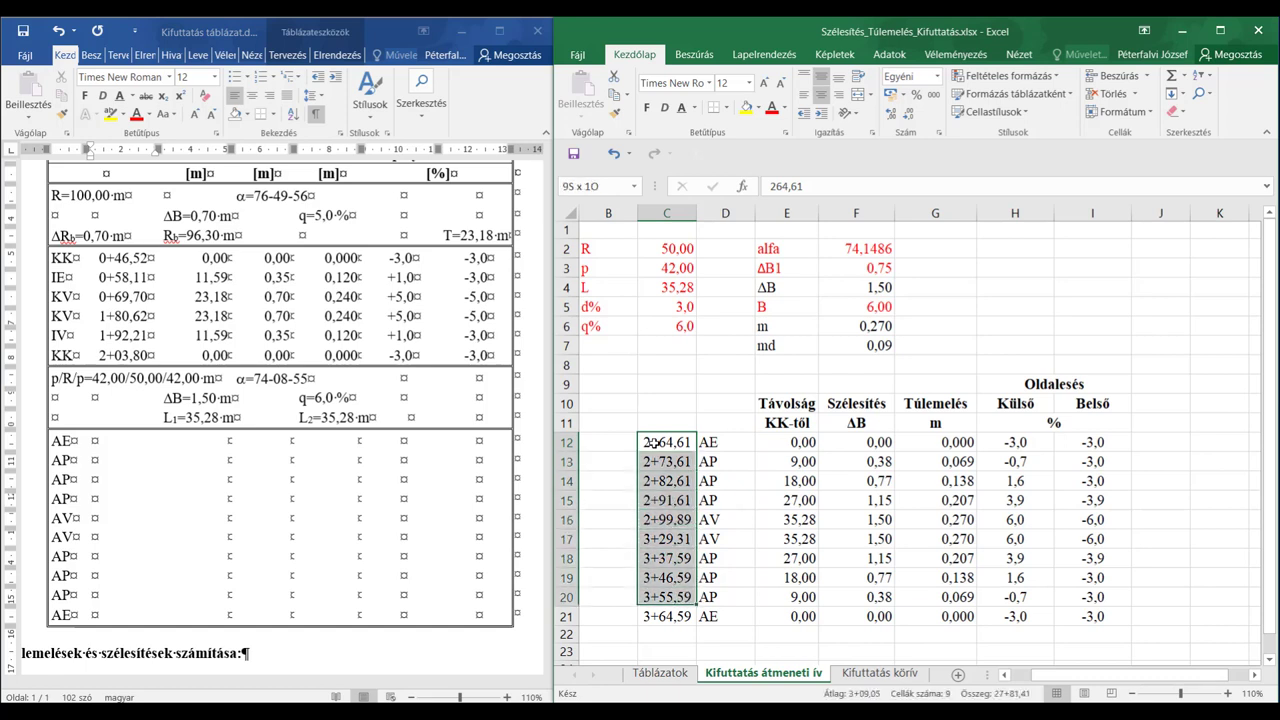
pyautogui.hotkey('ctrl', 'c')
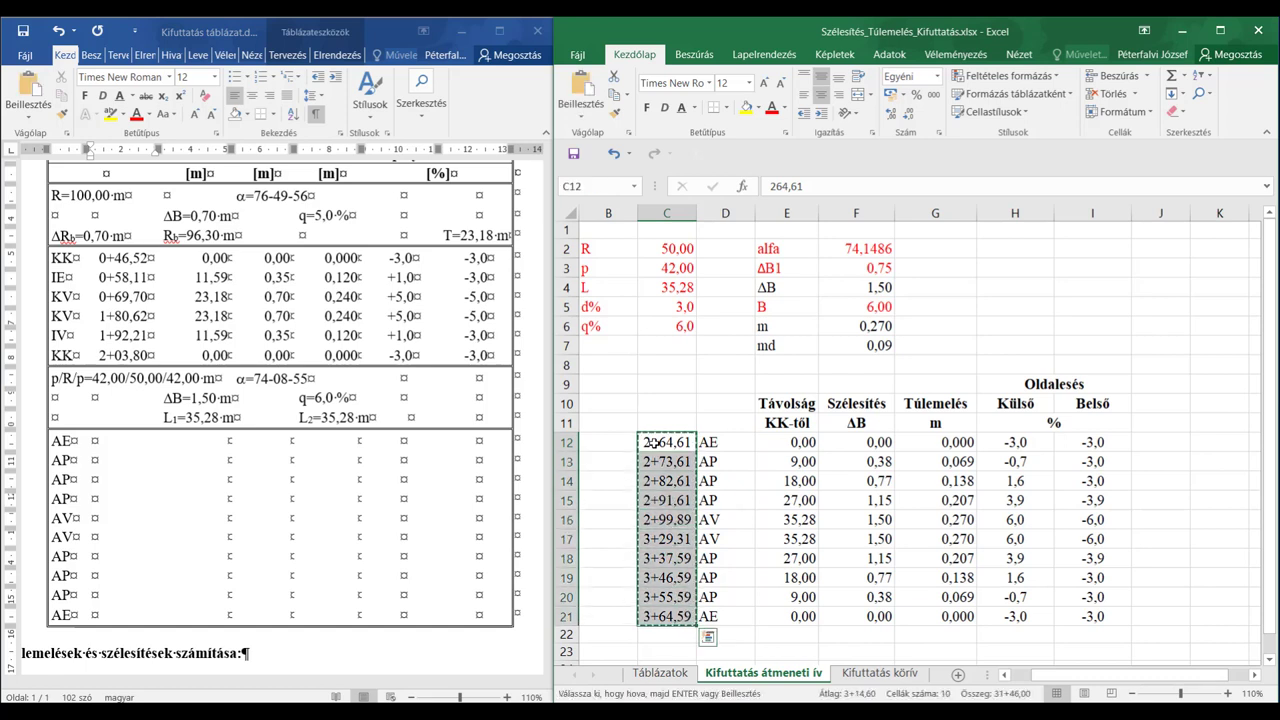
# - Paste the copied stations into the ten cells beside the second curve's point codes in Word, and return to the Excel workbook
pyautogui.click(95, 441)
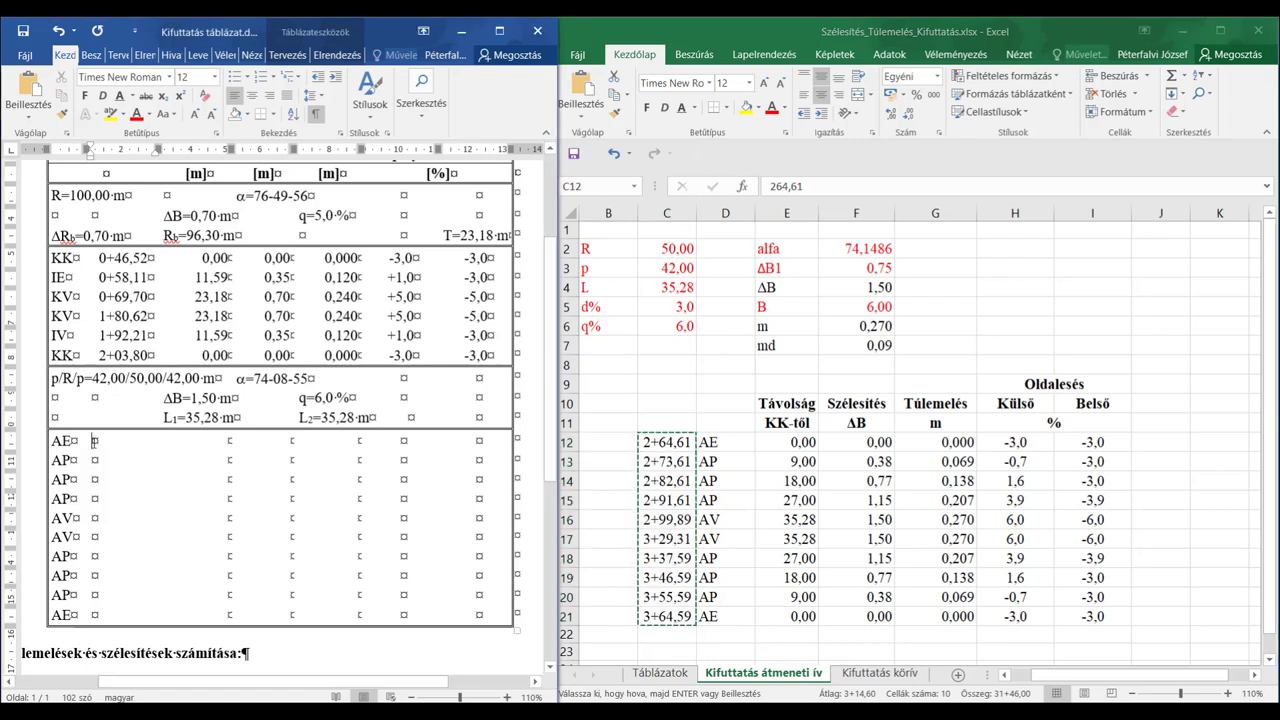
pyautogui.hotkey('shift', 'Down')
pyautogui.hotkey('shift', 'Down')
pyautogui.hotkey('shift', 'Down')
pyautogui.hotkey('shift', 'Down')
pyautogui.hotkey('shift', 'Down')
pyautogui.hotkey('shift', 'Down')
pyautogui.hotkey('shift', 'Down')
pyautogui.hotkey('shift', 'Down')
pyautogui.hotkey('shift', 'Down')
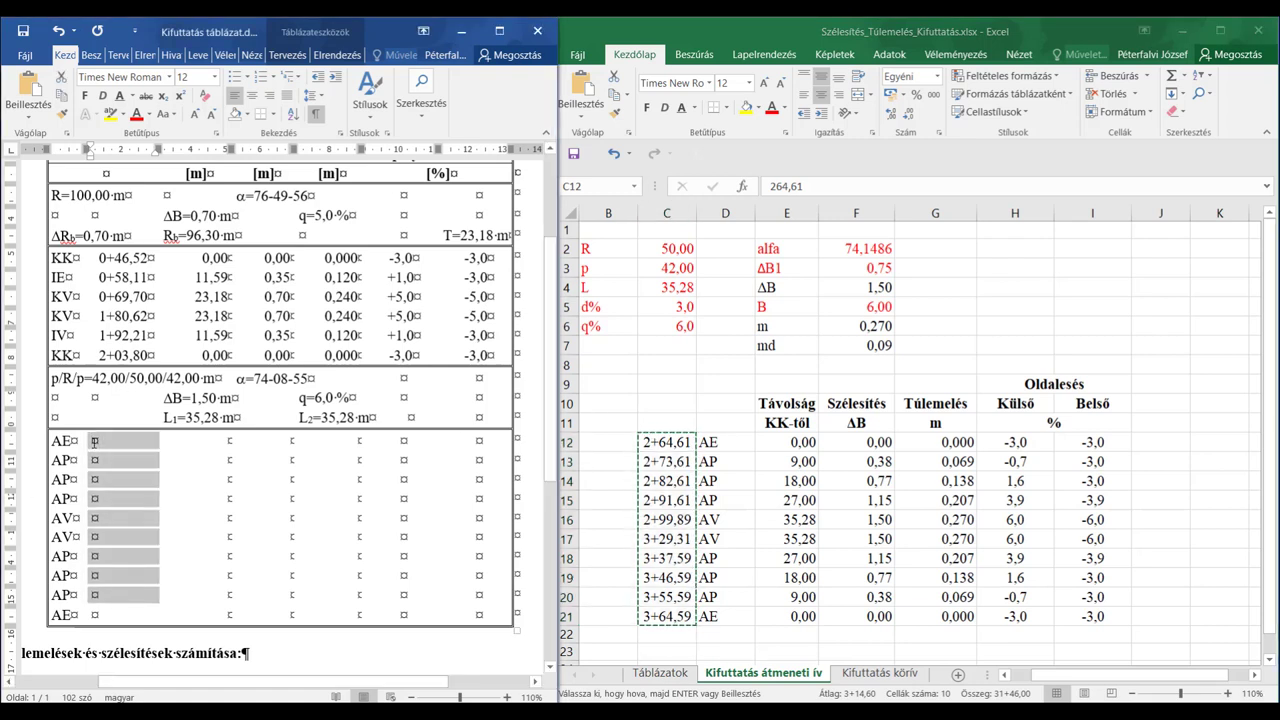
pyautogui.hotkey('ctrl', 'v')
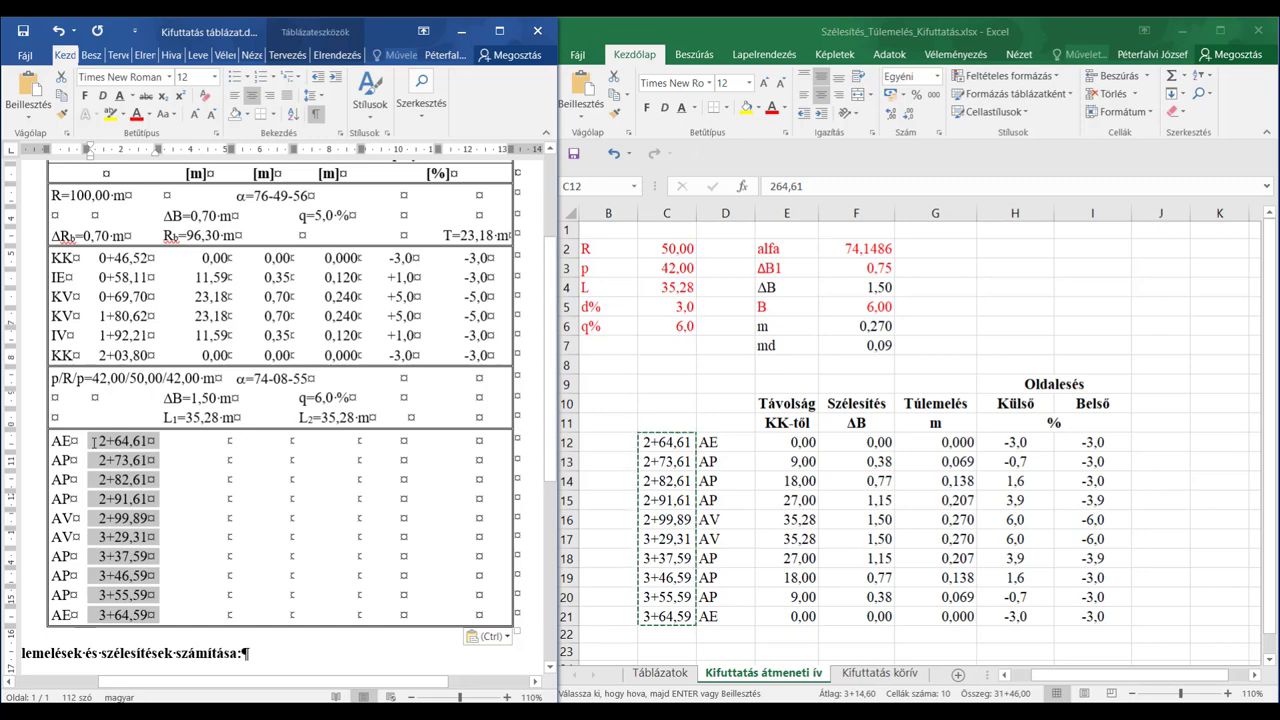
pyautogui.hotkey('alt', 'Tab')
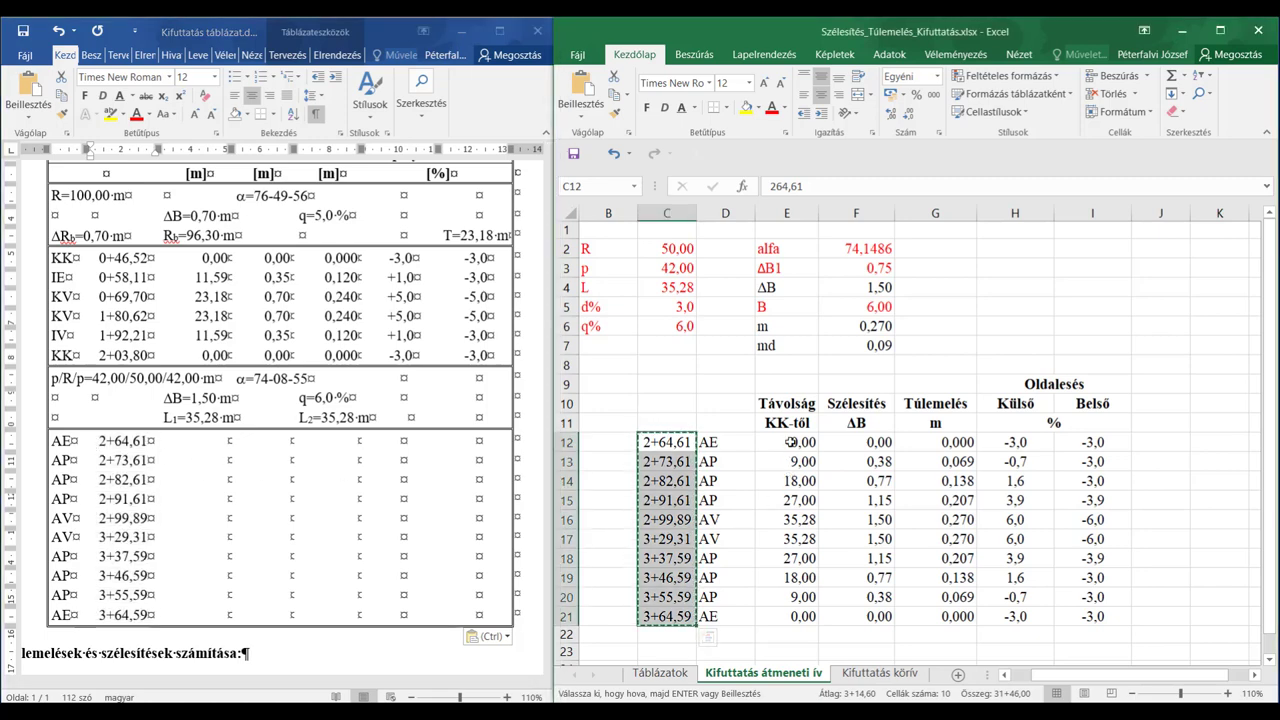
# - Copy the Távolság KK-tól distances in E12:E21 of the Kifuttatás átmeneti ív sheet
pyautogui.click(789, 443)
pyautogui.press('Escape')
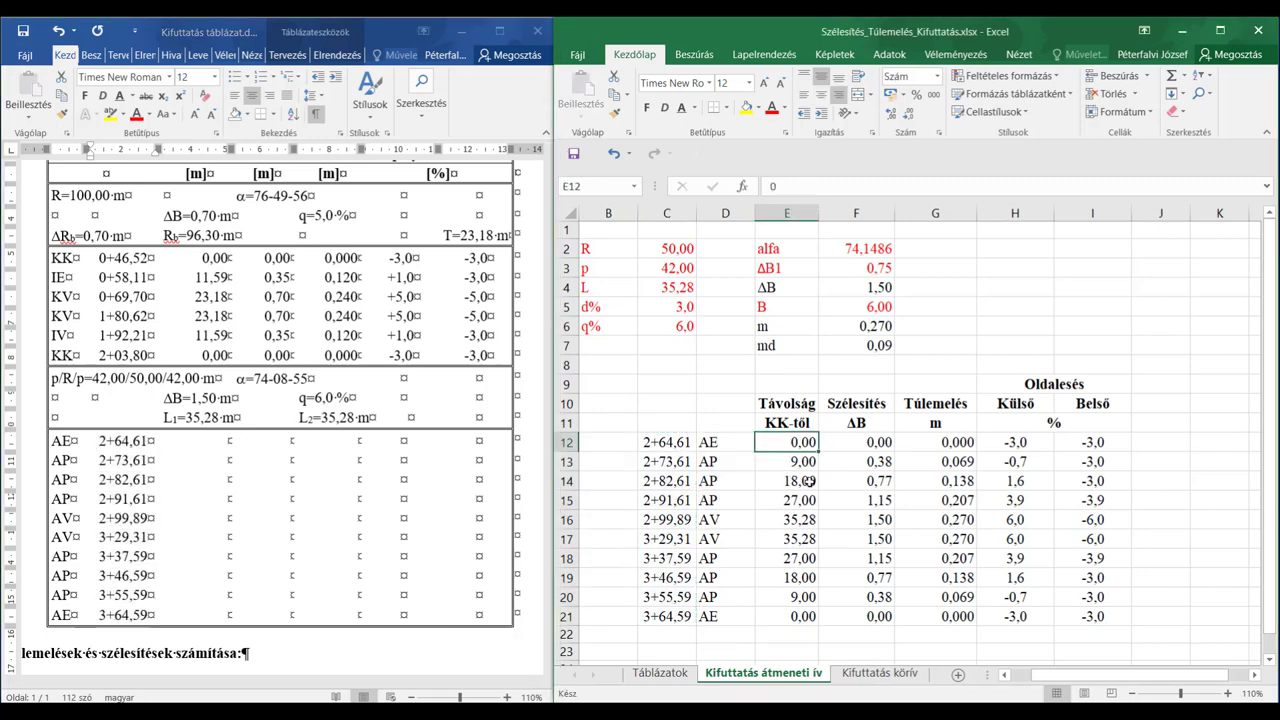
pyautogui.hotkey('shift', 'Down')
pyautogui.hotkey('shift', 'Down')
pyautogui.hotkey('shift', 'Down')
pyautogui.hotkey('shift', 'Down')
pyautogui.hotkey('shift', 'Down')
pyautogui.hotkey('shift', 'Down')
pyautogui.hotkey('shift', 'Down')
pyautogui.hotkey('shift', 'Down')
pyautogui.hotkey('shift', 'Down')
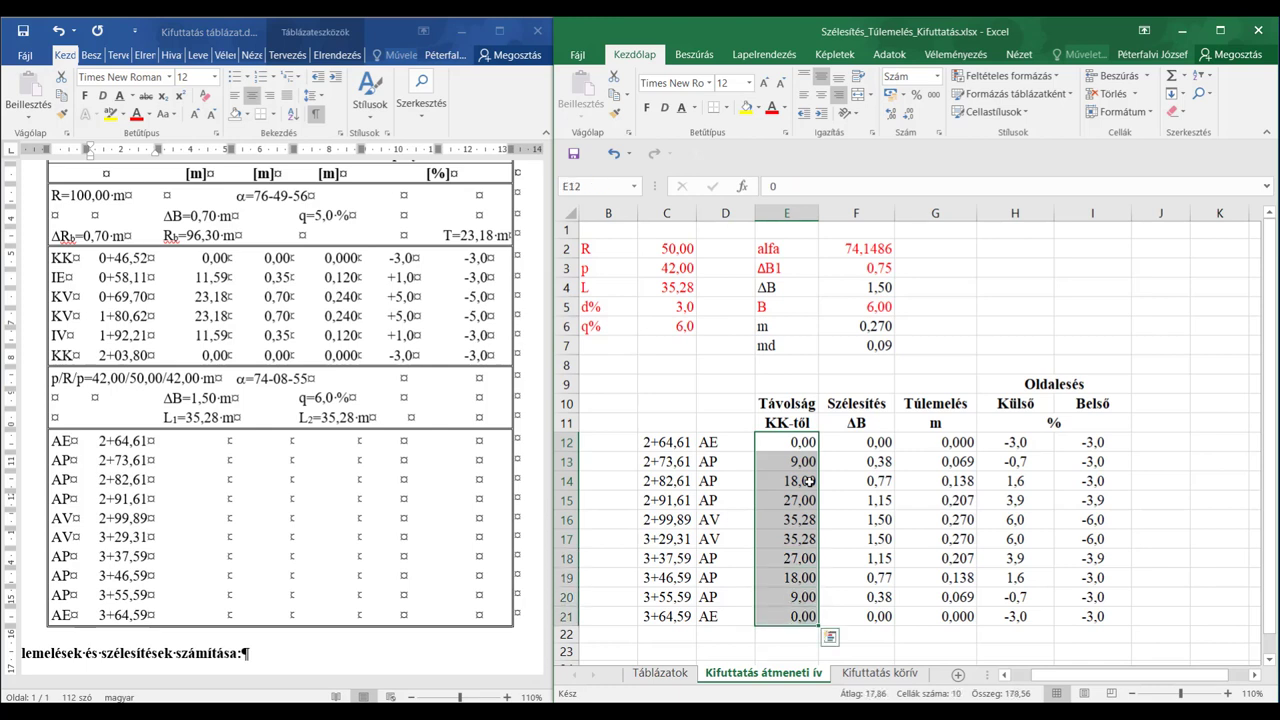
pyautogui.hotkey('ctrl', 'c')
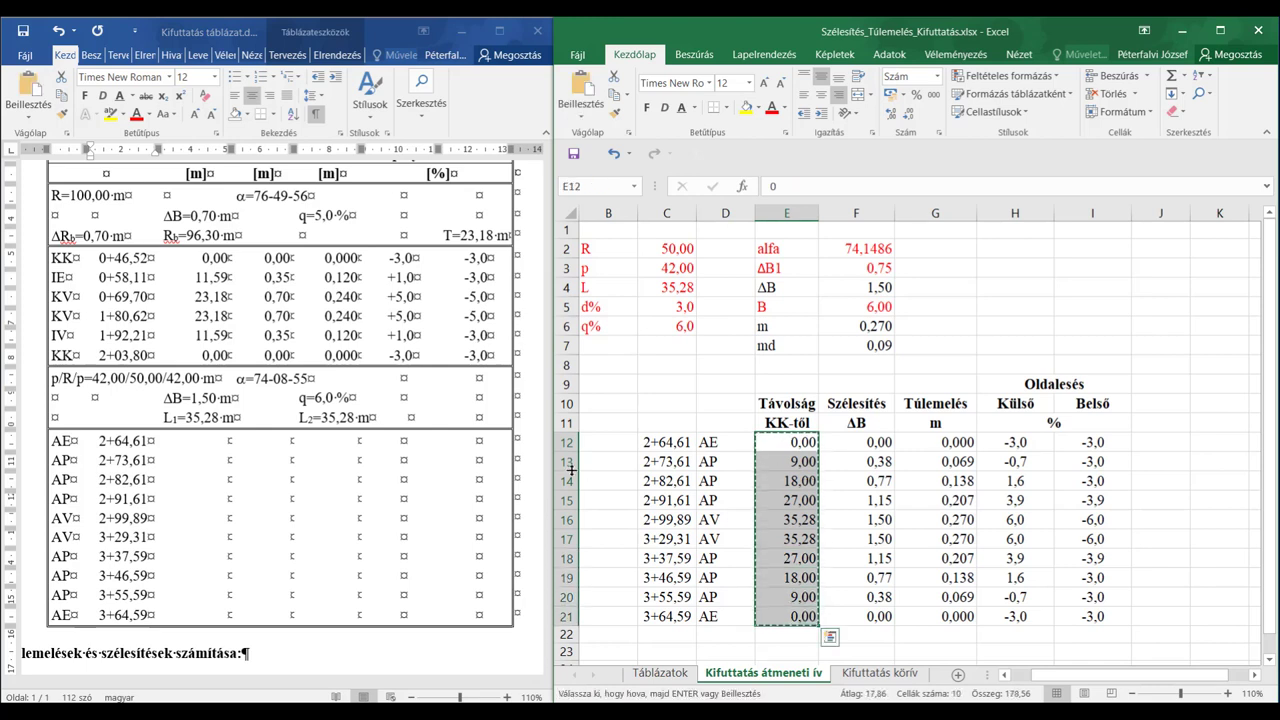
# - Paste the copied distances into the second curve's ten empty distance cells beside the stations in the Word table
pyautogui.click(228, 441)
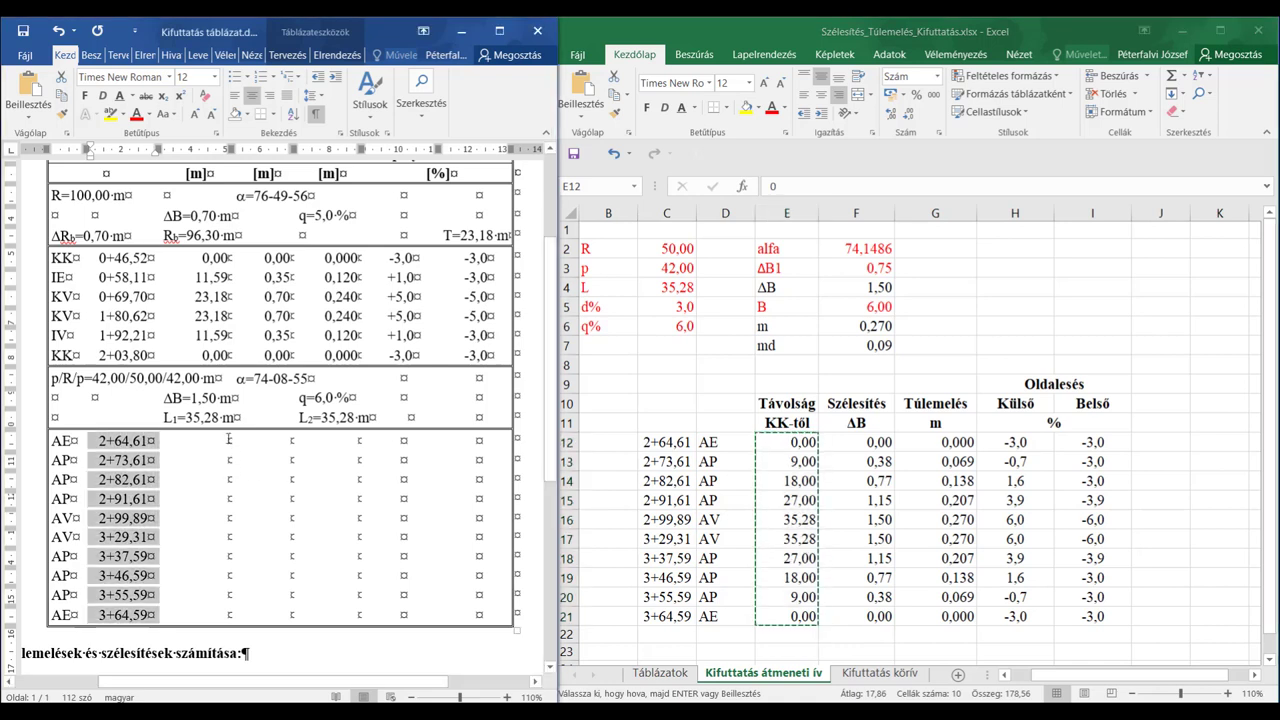
pyautogui.hotkey('shift', 'Down')
pyautogui.hotkey('shift', 'Down')
pyautogui.hotkey('shift', 'Down')
pyautogui.hotkey('shift', 'Down')
pyautogui.hotkey('shift', 'Down')
pyautogui.hotkey('shift', 'Down')
pyautogui.hotkey('shift', 'Down')
pyautogui.hotkey('shift', 'Down')
pyautogui.hotkey('shift', 'Down')
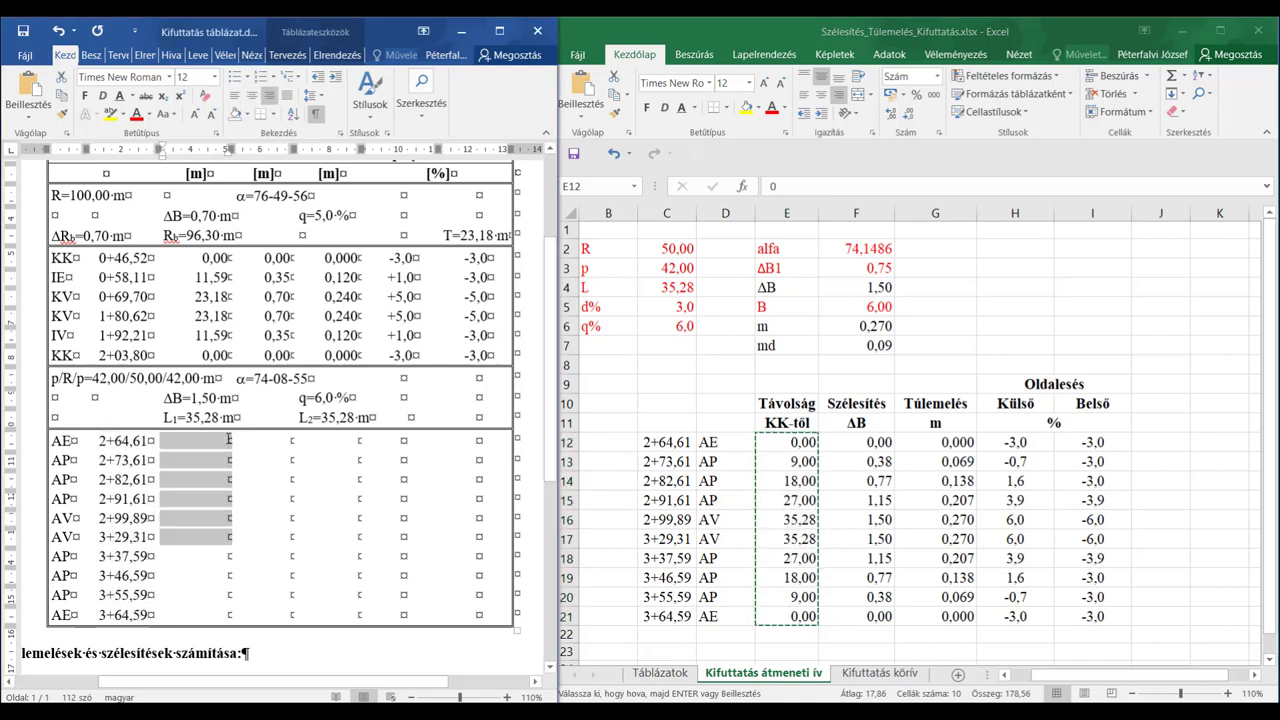
pyautogui.hotkey('ctrl', 'v')
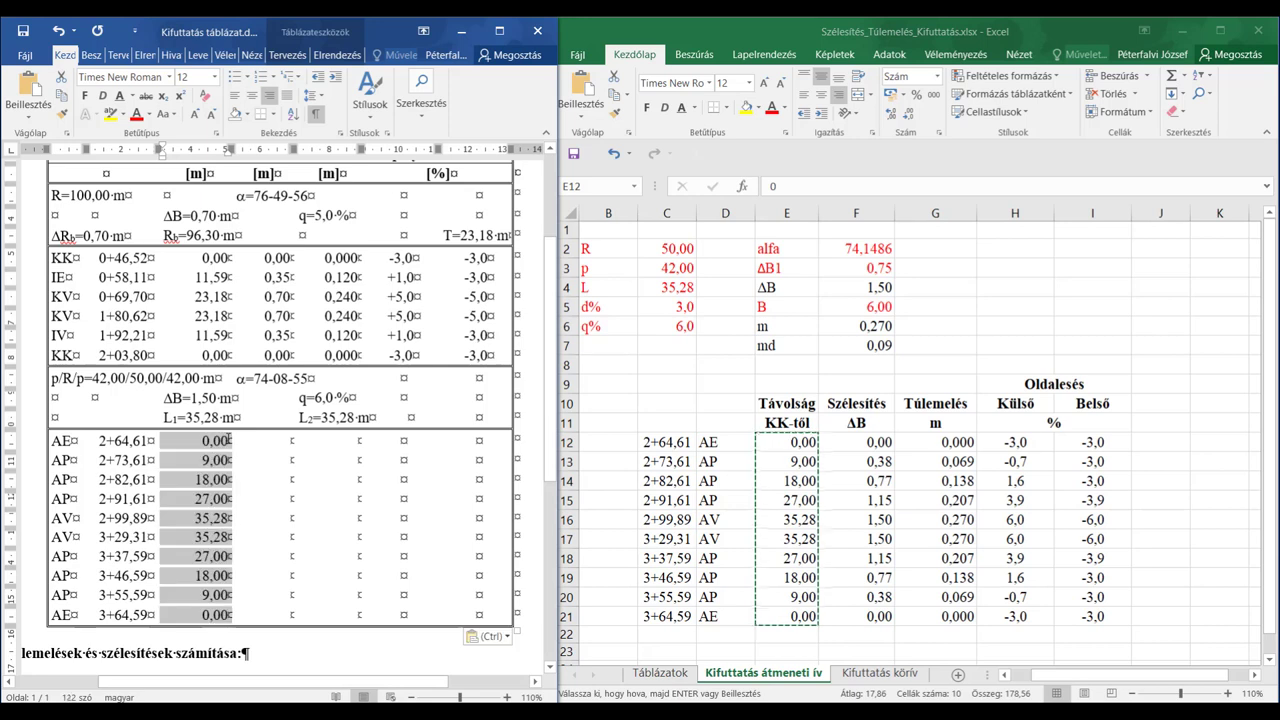
# - Return to the Excel workbook and copy the Szélesítés ΔB values in F12:F21
pyautogui.click(875, 450)
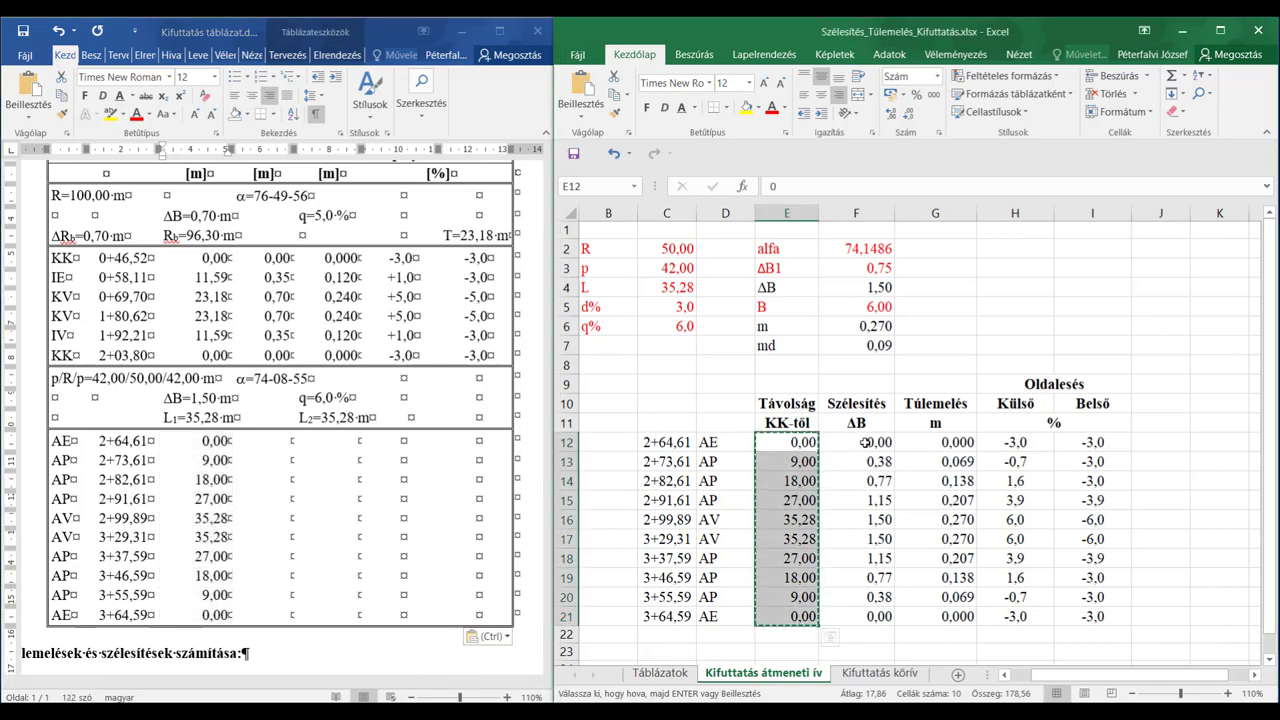
pyautogui.press('Escape')
pyautogui.hotkey('shift', 'Down')
pyautogui.hotkey('shift', 'Down')
pyautogui.hotkey('shift', 'Down')
pyautogui.hotkey('shift', 'Down')
pyautogui.hotkey('shift', 'Down')
pyautogui.hotkey('shift', 'Down')
pyautogui.hotkey('shift', 'Down')
pyautogui.hotkey('shift', 'Down')
pyautogui.hotkey('shift', 'Down')
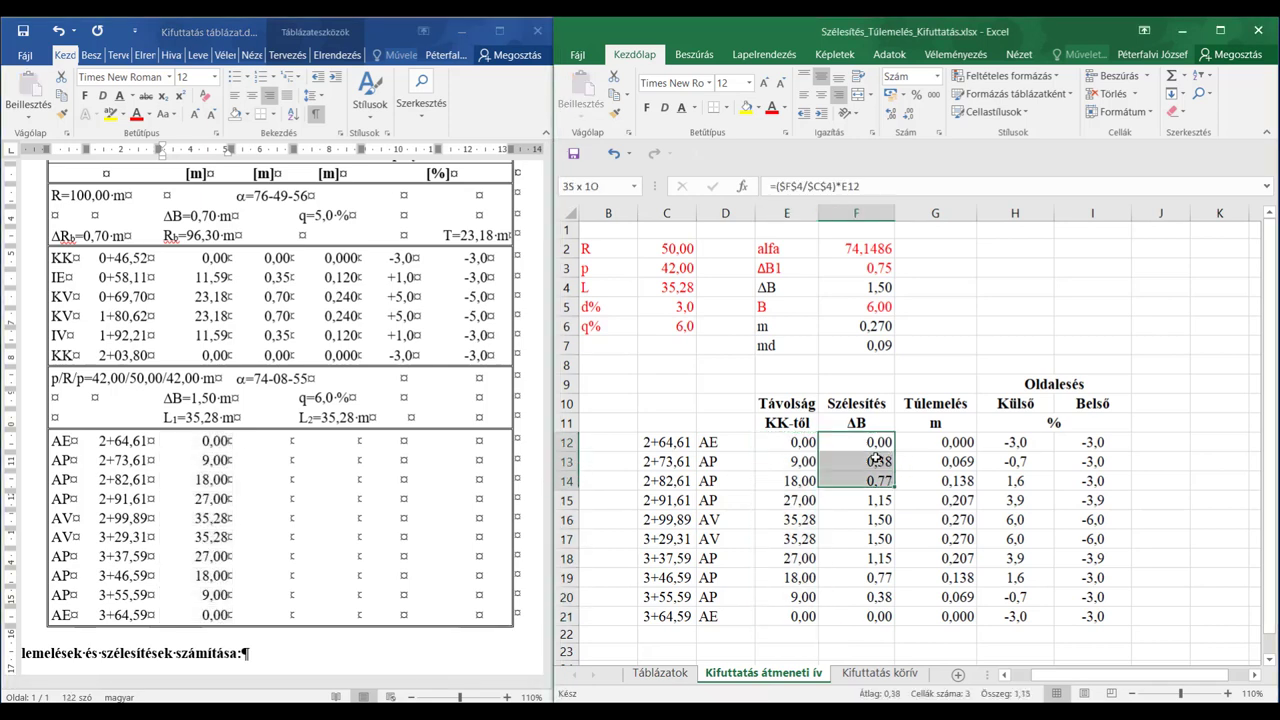
pyautogui.hotkey('ctrl', 'c')
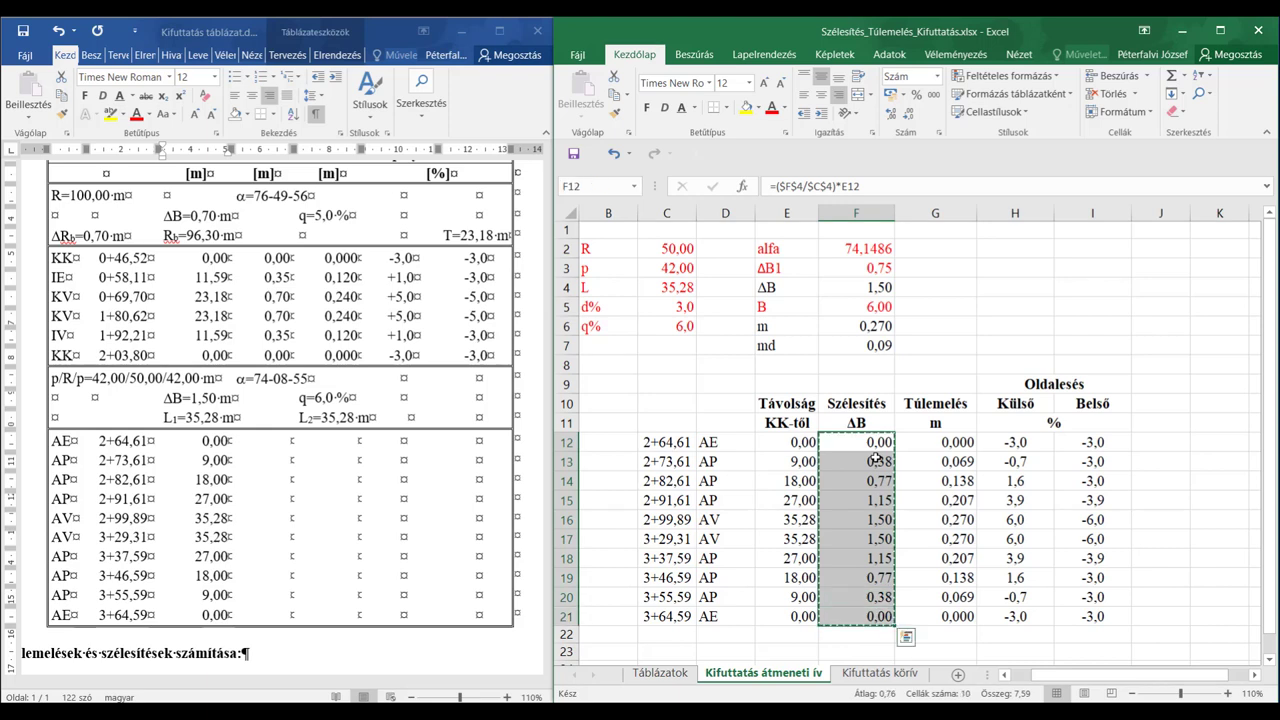
# - Paste the copied widening values into the second curve's ten empty Szélesítés ΔB cells in the Word table
pyautogui.click(291, 440)
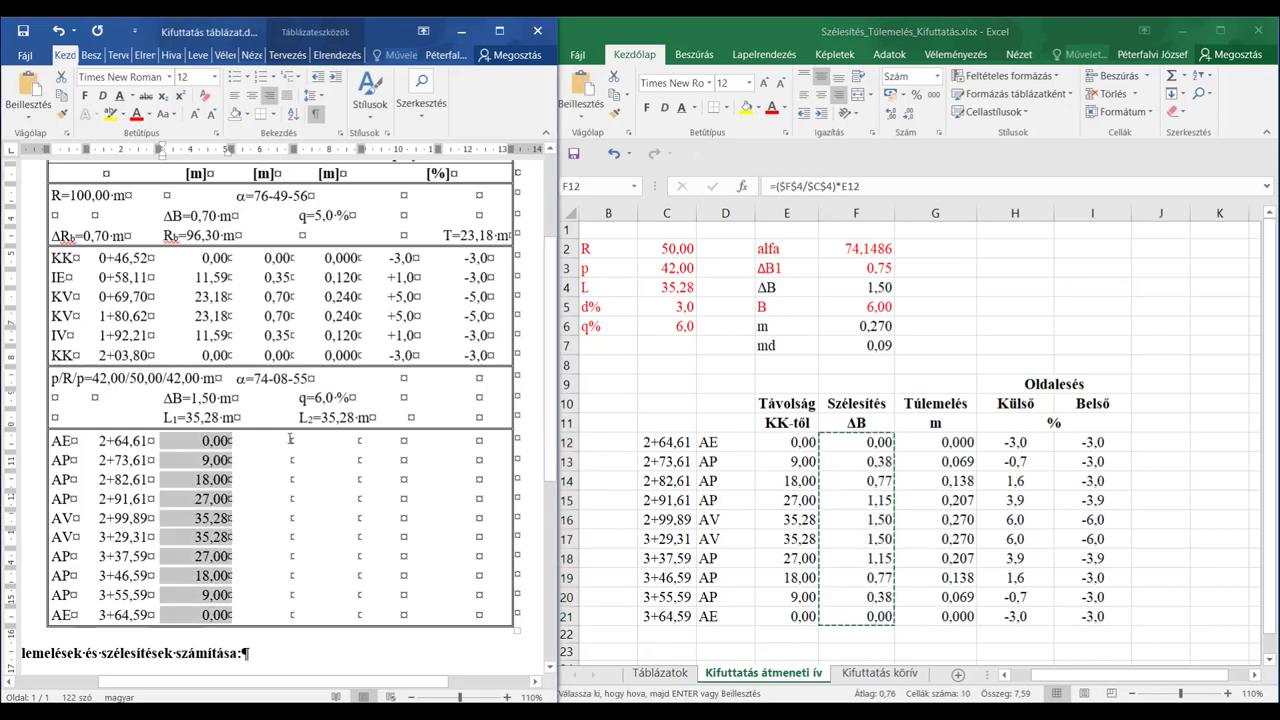
pyautogui.hotkey('shift', 'Down')
pyautogui.hotkey('shift', 'Down')
pyautogui.hotkey('shift', 'Down')
pyautogui.hotkey('shift', 'Down')
pyautogui.hotkey('shift', 'Down')
pyautogui.hotkey('shift', 'Down')
pyautogui.hotkey('shift', 'Down')
pyautogui.hotkey('shift', 'Down')
pyautogui.hotkey('shift', 'Down')
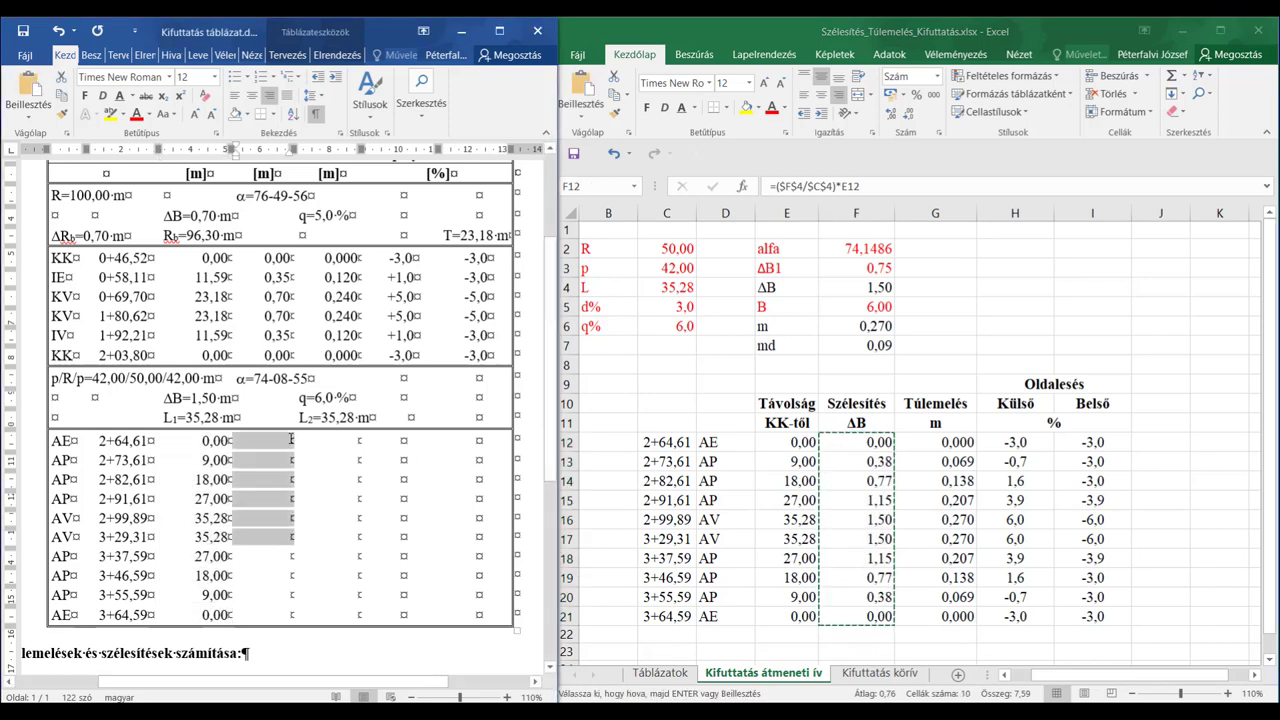
pyautogui.hotkey('ctrl', 'v')
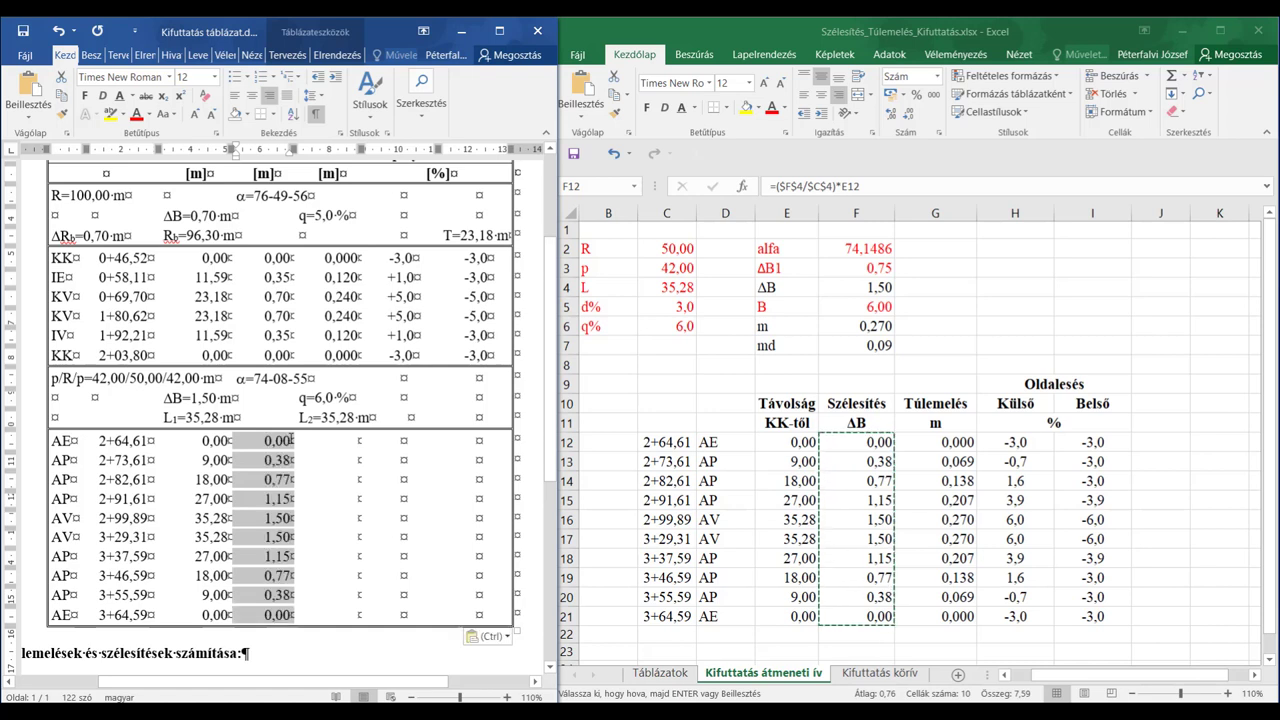
# - Switch back to Excel and copy the Túlemelés m values in G12:G21
pyautogui.click(933, 442)
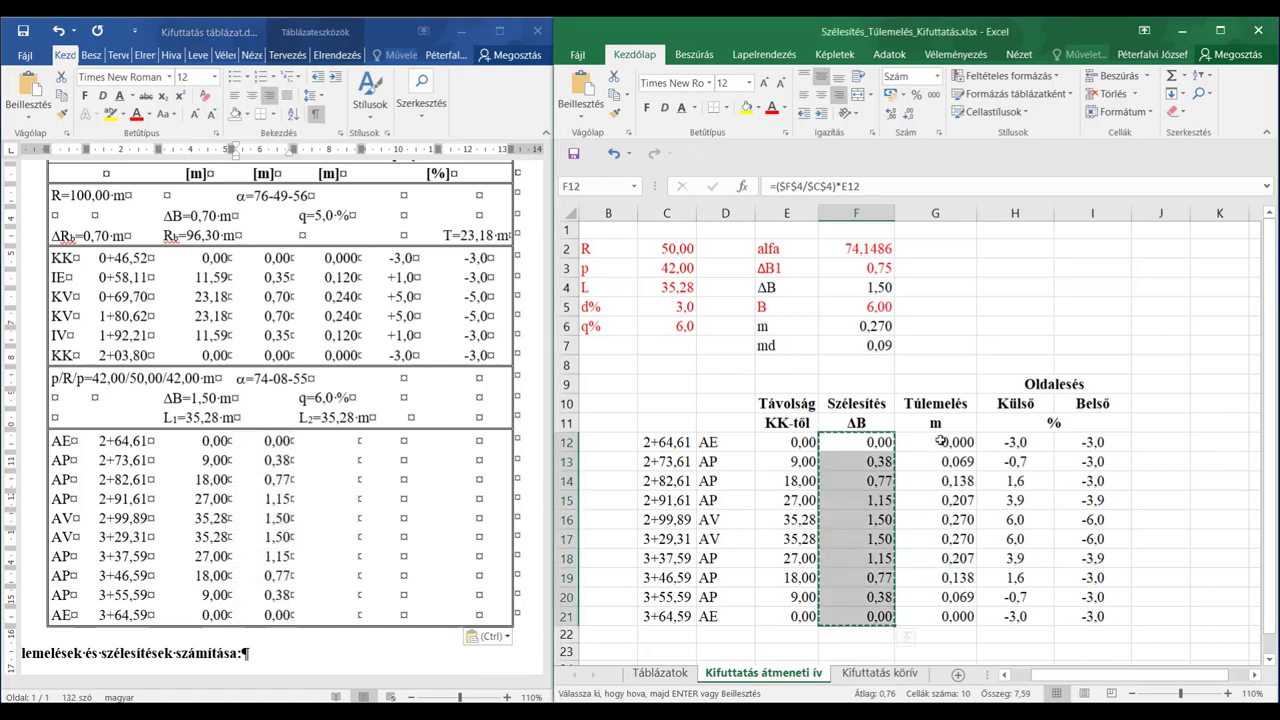
pyautogui.hotkey('shift', 'Down')
pyautogui.hotkey('shift', 'Down')
pyautogui.hotkey('shift', 'Down')
pyautogui.hotkey('shift', 'Down')
pyautogui.hotkey('shift', 'Down')
pyautogui.hotkey('shift', 'Down')
pyautogui.hotkey('shift', 'Down')
pyautogui.hotkey('shift', 'Down')
pyautogui.hotkey('shift', 'Down')
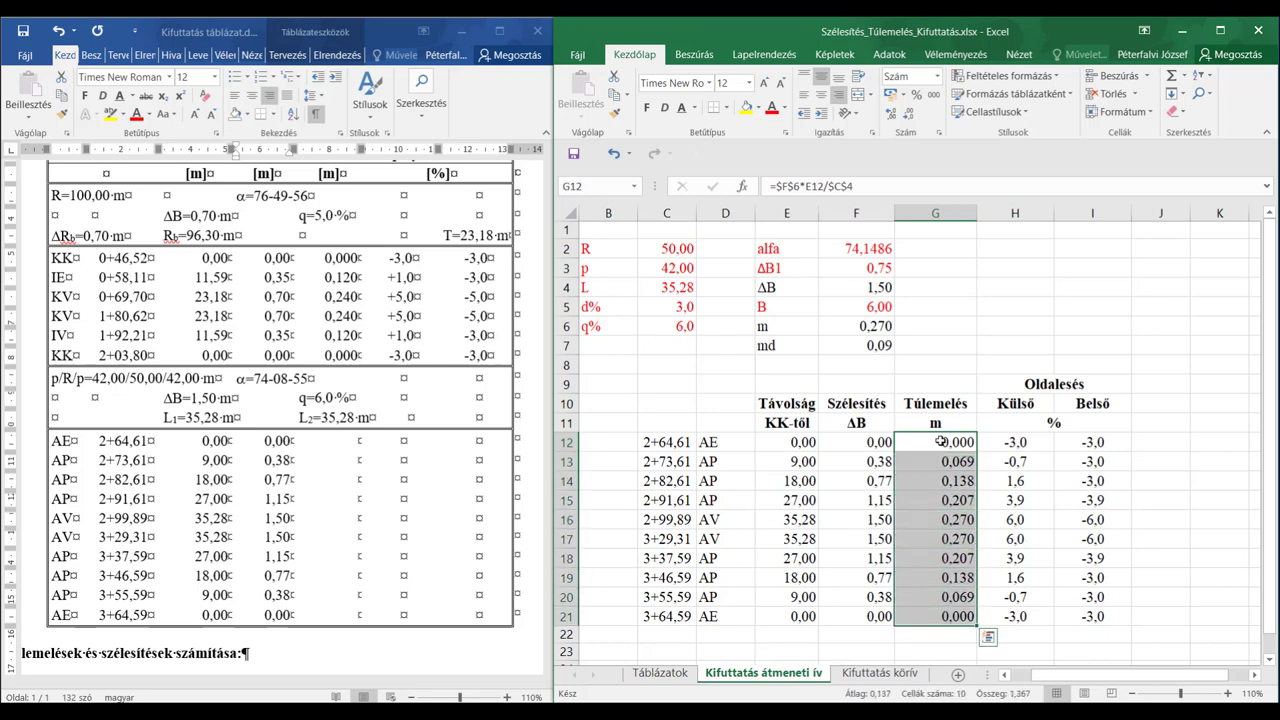
pyautogui.hotkey('ctrl', 'c')
# - Paste the copied superelevation values into the second curve's ten empty Túlemelés m cells in the Word table
pyautogui.click(353, 447)
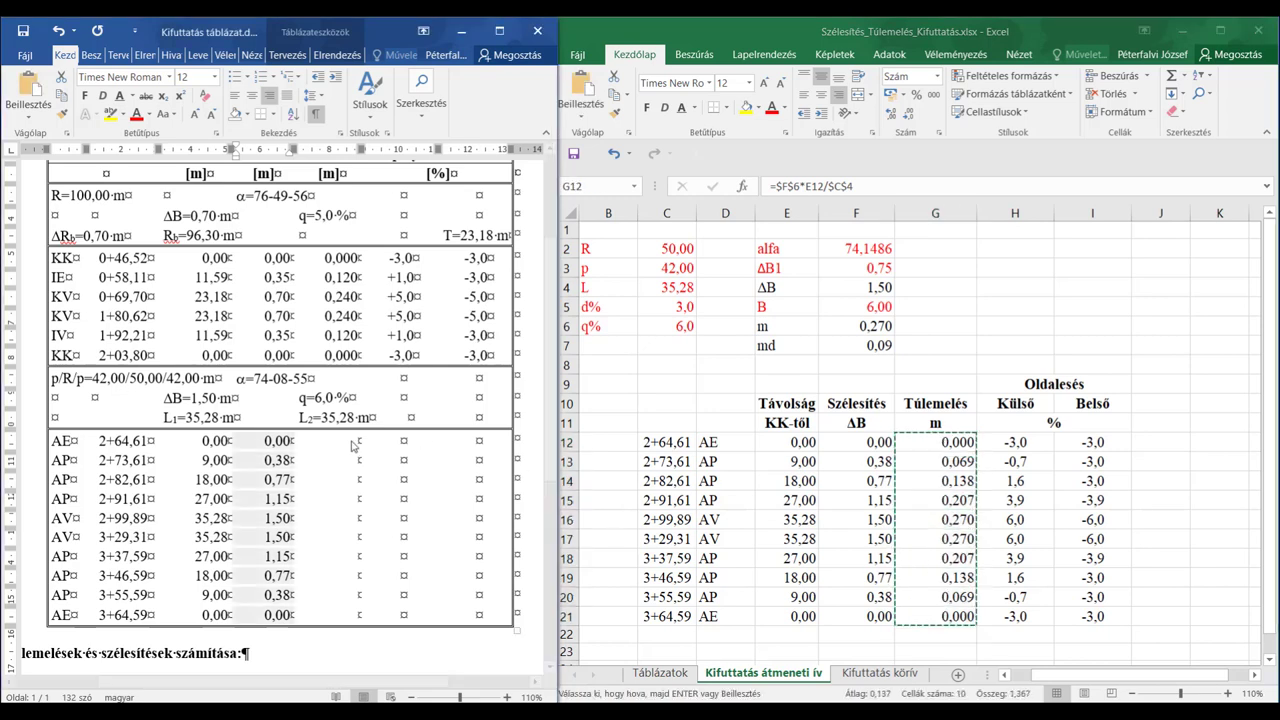
pyautogui.click(356, 440)
pyautogui.hotkey('shift', 'Down')
pyautogui.hotkey('shift', 'Down')
pyautogui.hotkey('shift', 'Down')
pyautogui.hotkey('shift', 'Down')
pyautogui.hotkey('shift', 'Down')
pyautogui.hotkey('shift', 'Down')
pyautogui.hotkey('shift', 'Down')
pyautogui.hotkey('shift', 'Down')
pyautogui.hotkey('shift', 'Down')
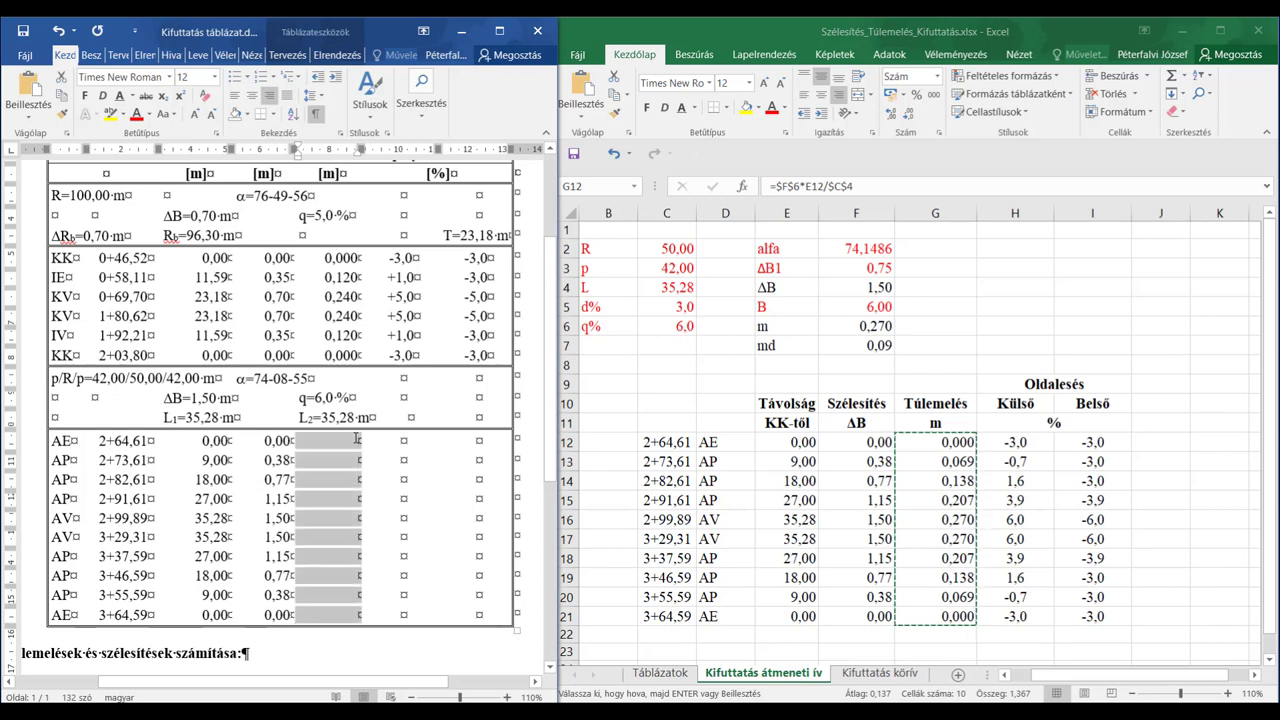
pyautogui.hotkey('ctrl', 'v')
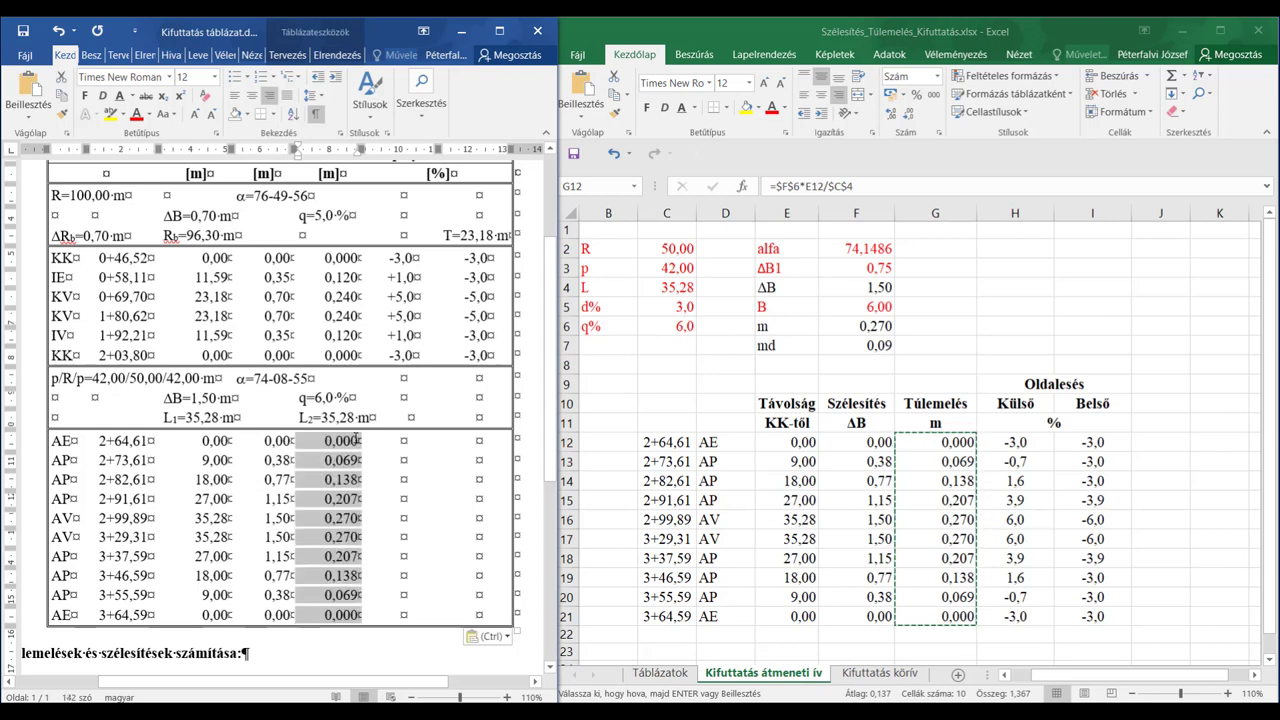
# - Go back to the Excel sheet and copy the Külső Oldalesés percentages in H12:H21
pyautogui.click(1015, 443)
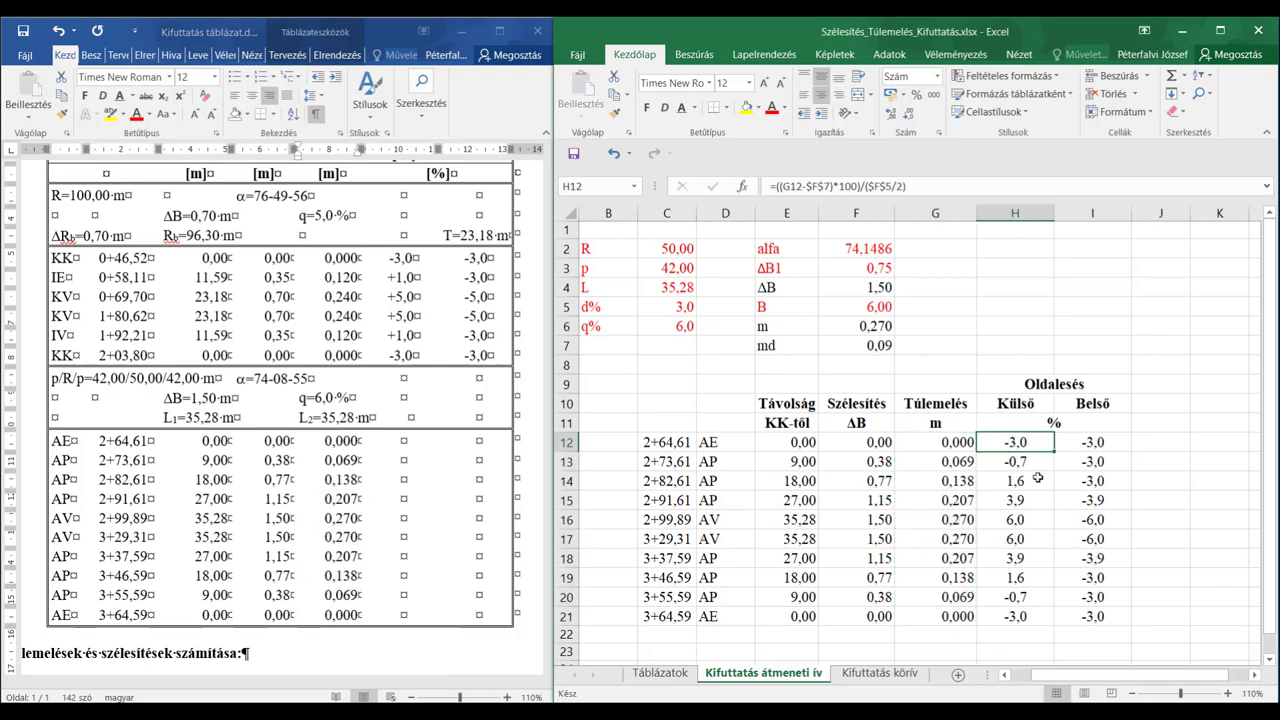
pyautogui.hotkey('shift', 'Down')
pyautogui.hotkey('shift', 'Down')
pyautogui.hotkey('shift', 'Down')
pyautogui.hotkey('shift', 'Down')
pyautogui.hotkey('shift', 'Down')
pyautogui.hotkey('shift', 'Down')
pyautogui.hotkey('shift', 'Down')
pyautogui.hotkey('shift', 'Down')
pyautogui.hotkey('shift', 'Down')
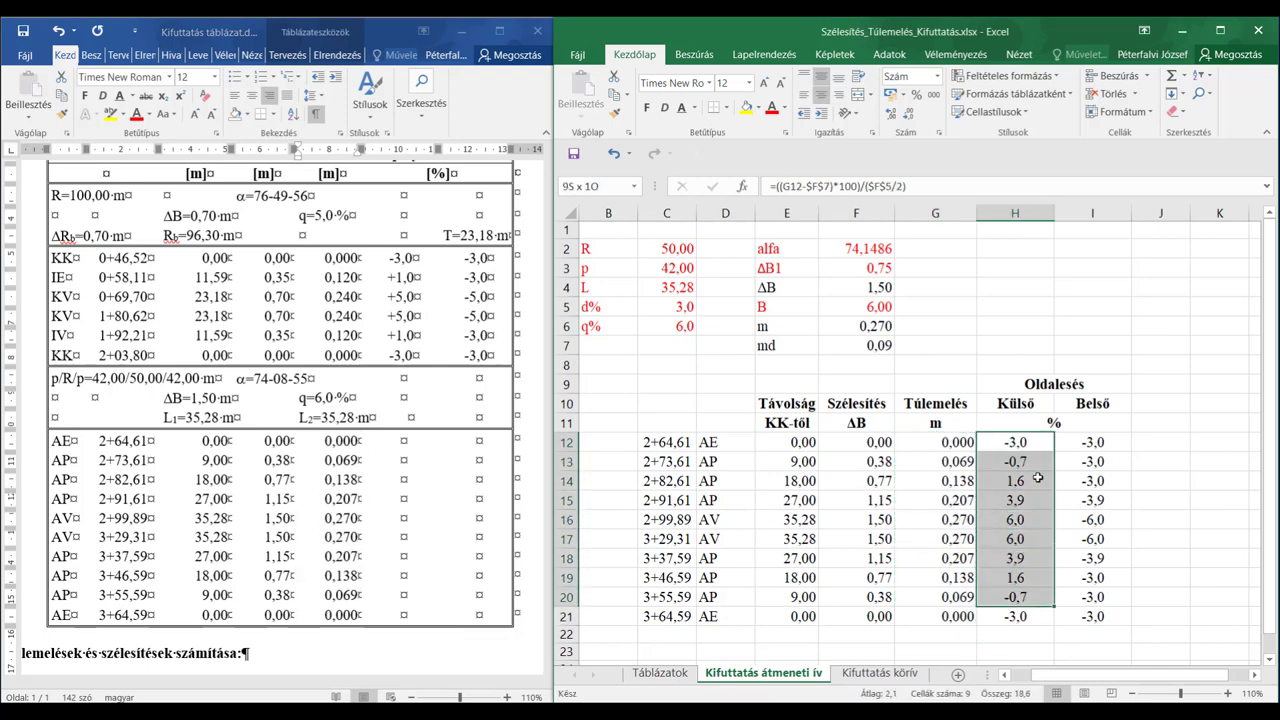
pyautogui.hotkey('ctrl', 'c')
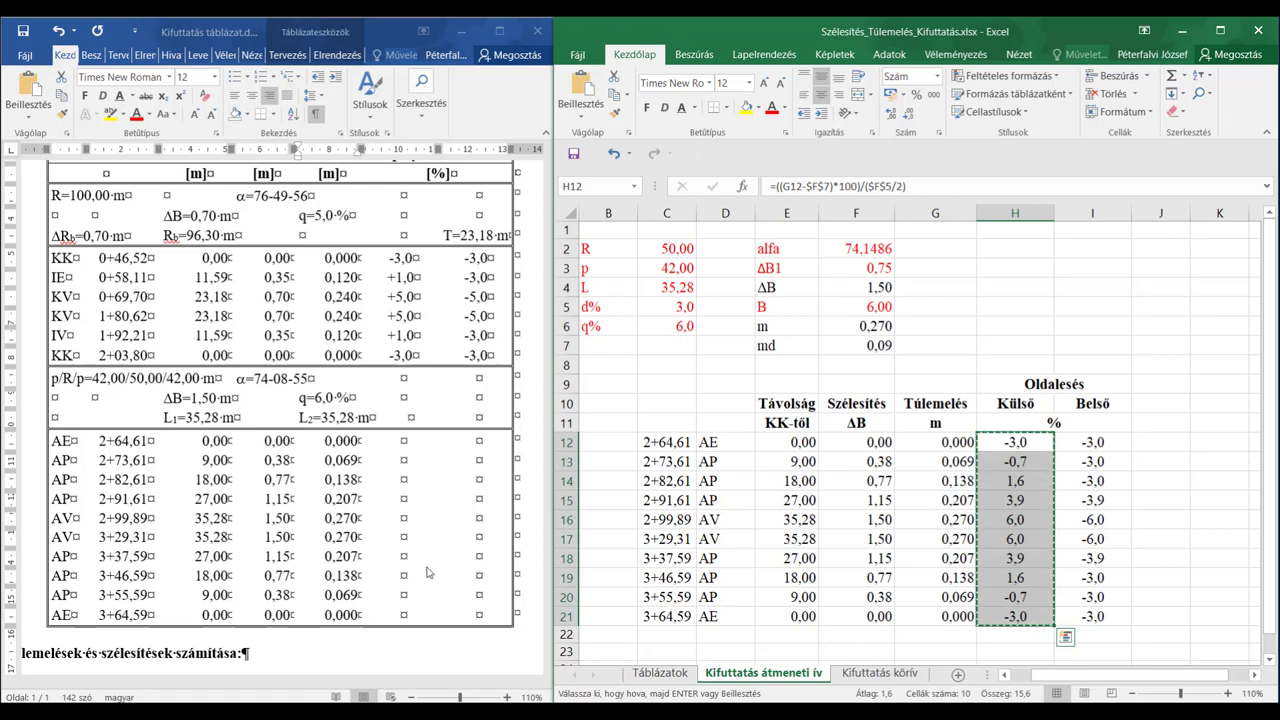
# - Paste the copied outer slope percentages into the second curve's ten empty Külső cells in the Word table
pyautogui.hotkey('alt', 'Tab')
pyautogui.click(403, 441)
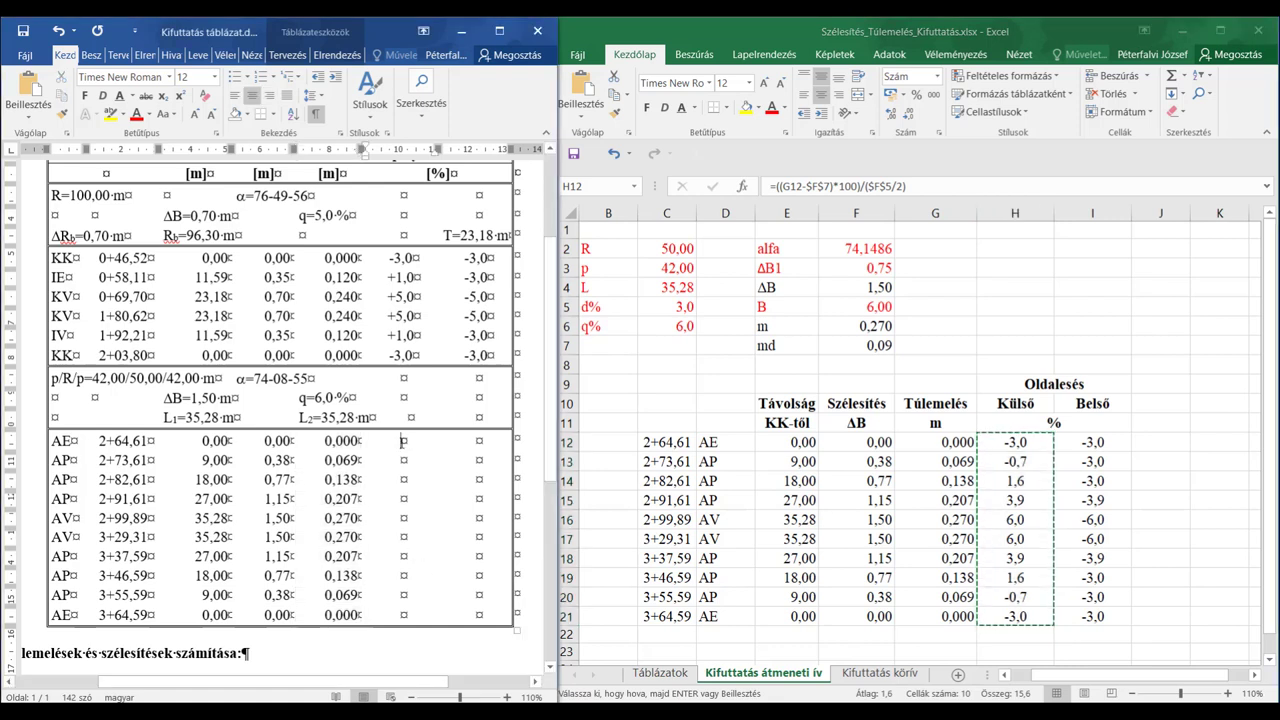
pyautogui.hotkey('shift', 'Down')
pyautogui.hotkey('shift', 'Down')
pyautogui.hotkey('shift', 'Down')
pyautogui.hotkey('shift', 'Down')
pyautogui.hotkey('shift', 'Down')
pyautogui.hotkey('shift', 'Down')
pyautogui.hotkey('shift', 'Down')
pyautogui.hotkey('shift', 'Down')
pyautogui.hotkey('shift', 'Down')
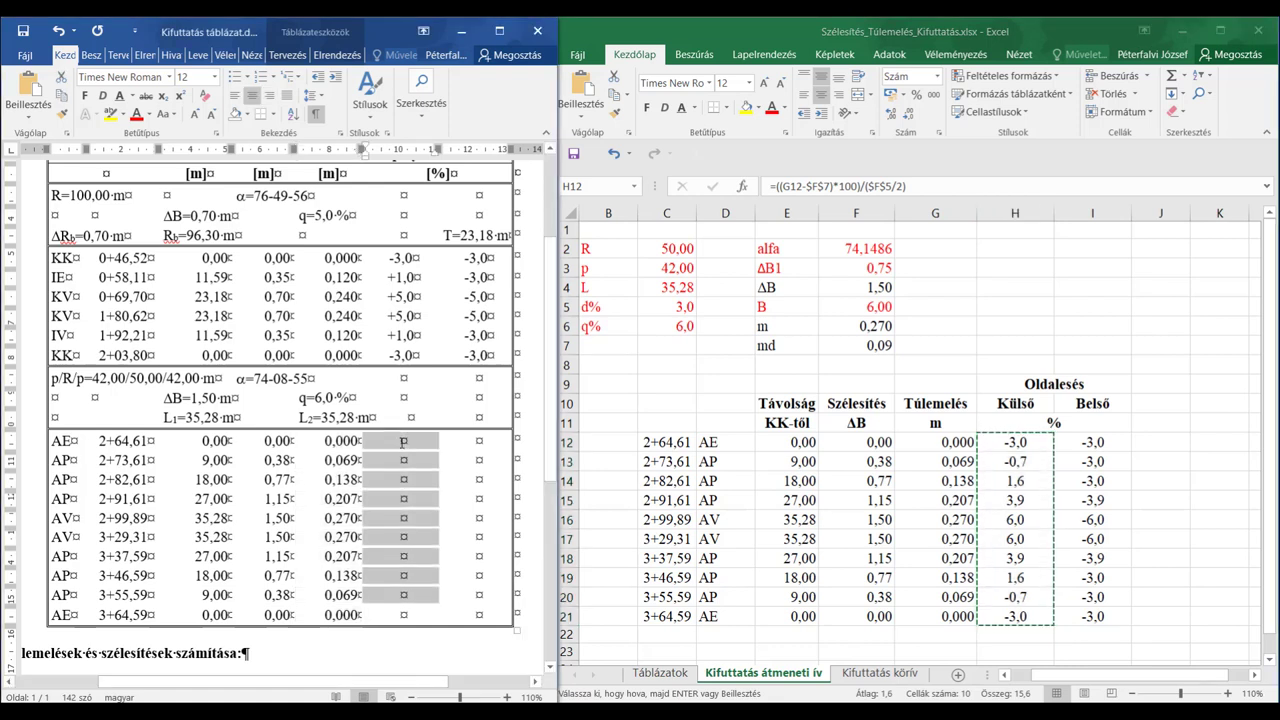
pyautogui.hotkey('ctrl', 'v')
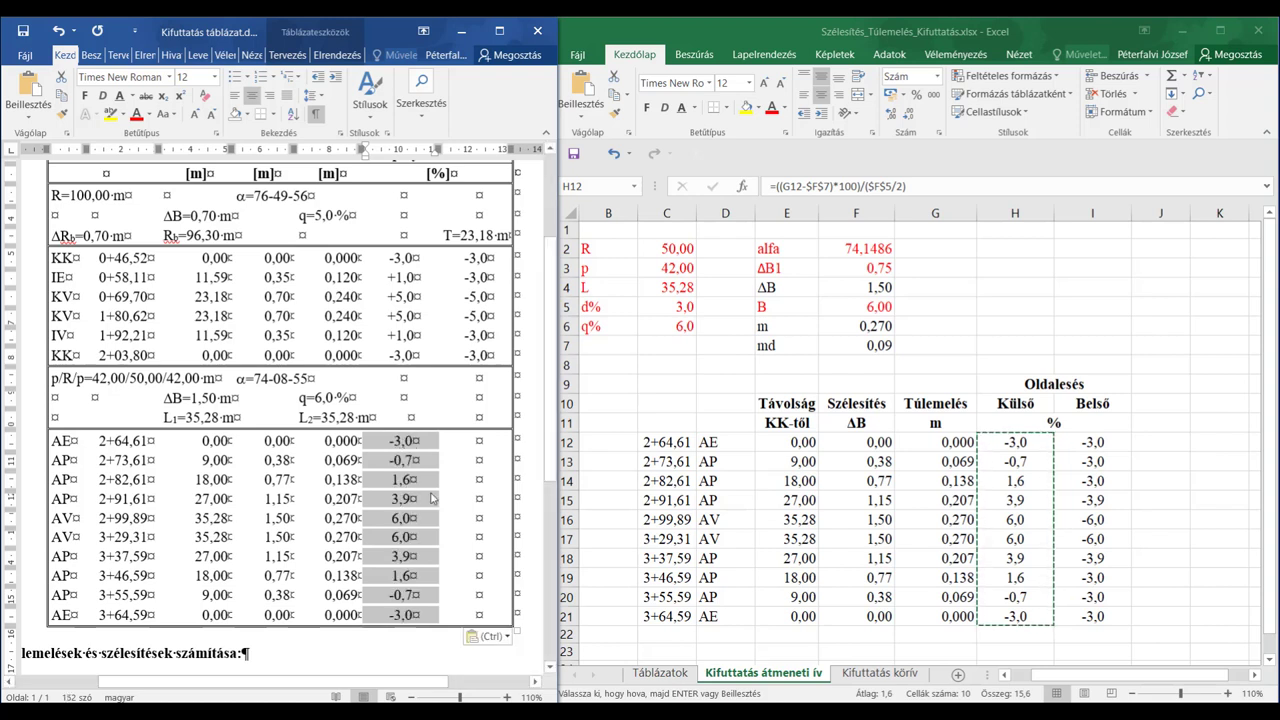
# - In the Excel sheet, copy the Belső Oldalesés percentages in I12:I21
pyautogui.click(471, 442)
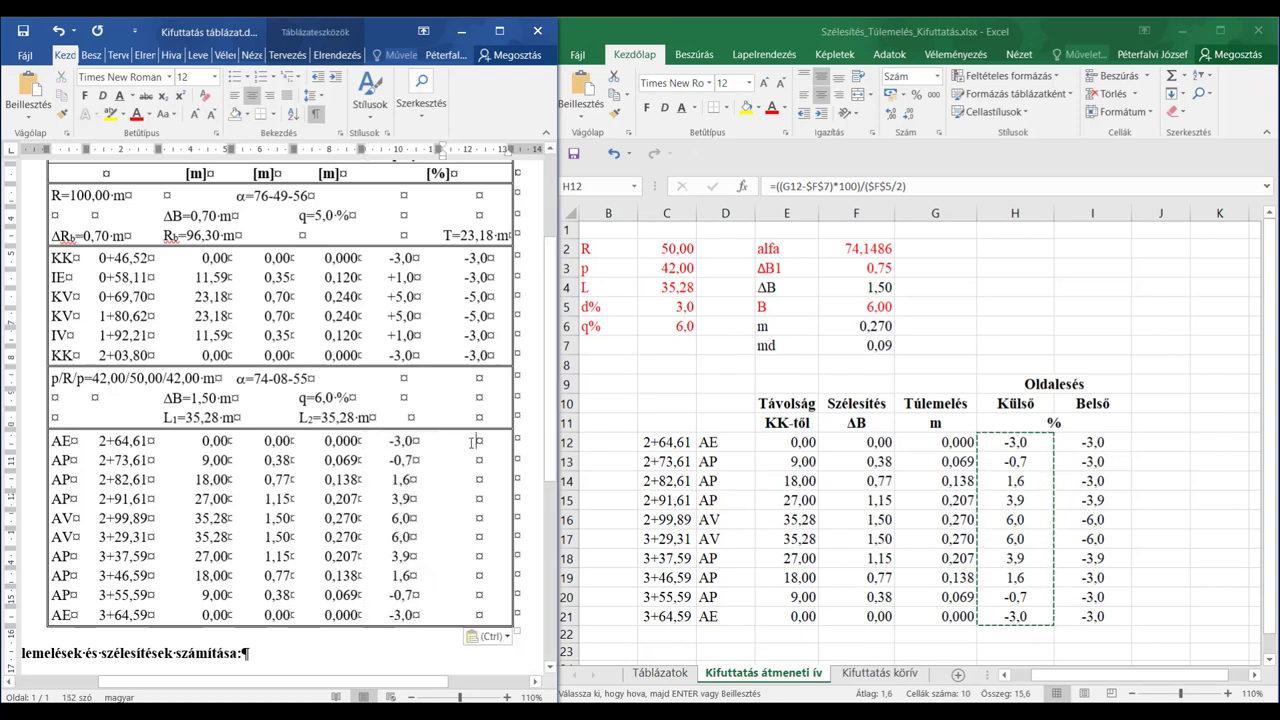
pyautogui.click(1090, 441)
pyautogui.click(1090, 441)
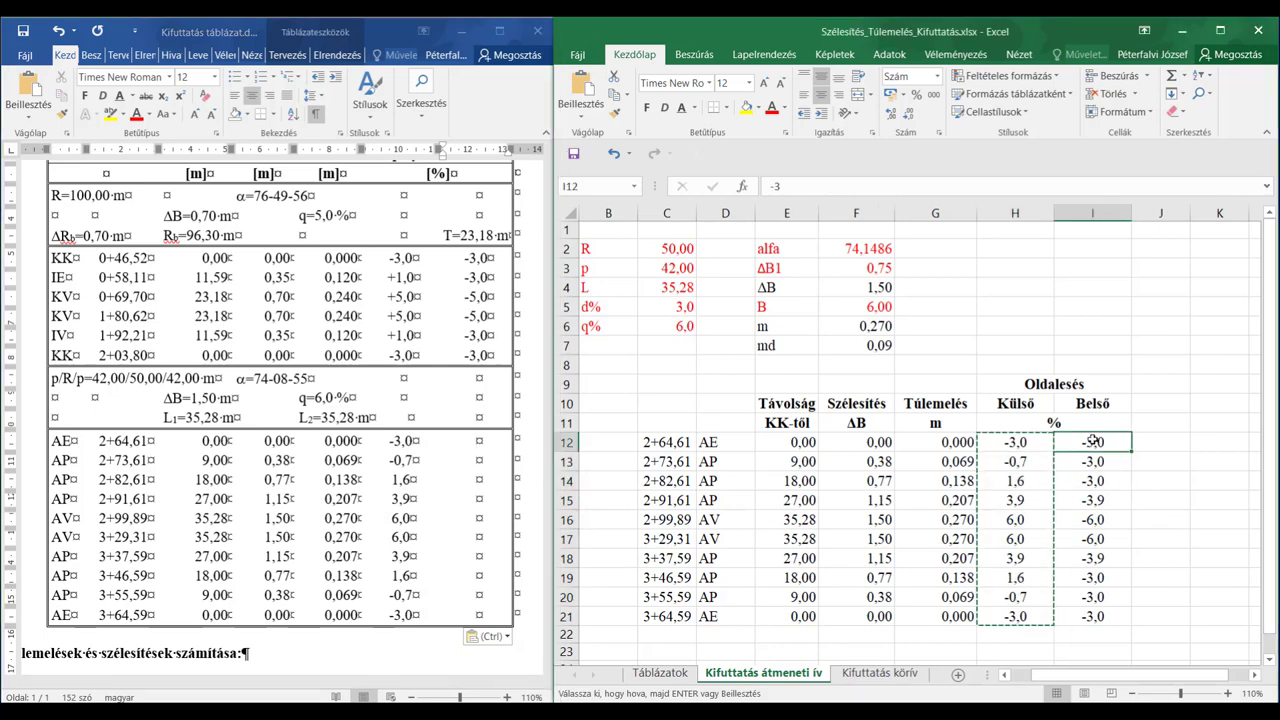
pyautogui.press('Escape')
pyautogui.hotkey('shift', 'Down')
pyautogui.hotkey('shift', 'Down')
pyautogui.hotkey('shift', 'Down')
pyautogui.hotkey('shift', 'Down')
pyautogui.hotkey('shift', 'Down')
pyautogui.hotkey('shift', 'Down')
pyautogui.hotkey('shift', 'Down')
pyautogui.hotkey('shift', 'Down')
pyautogui.hotkey('shift', 'Down')
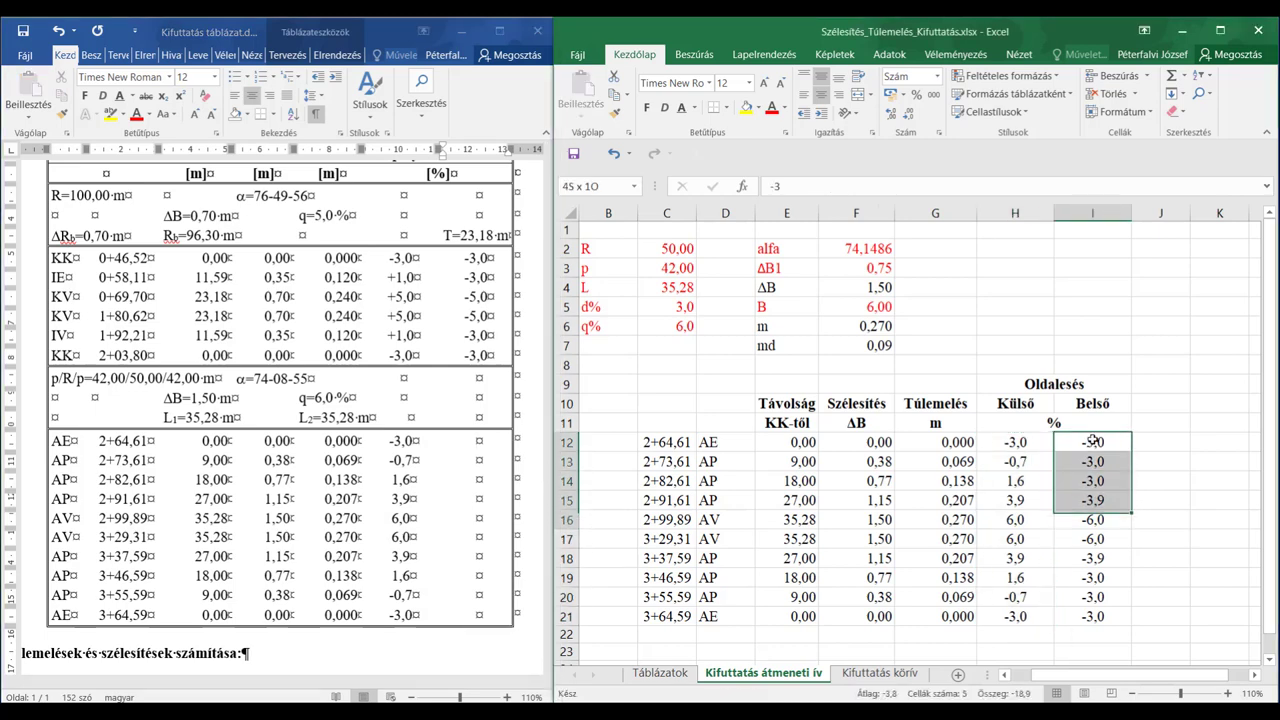
pyautogui.hotkey('ctrl', 'c')
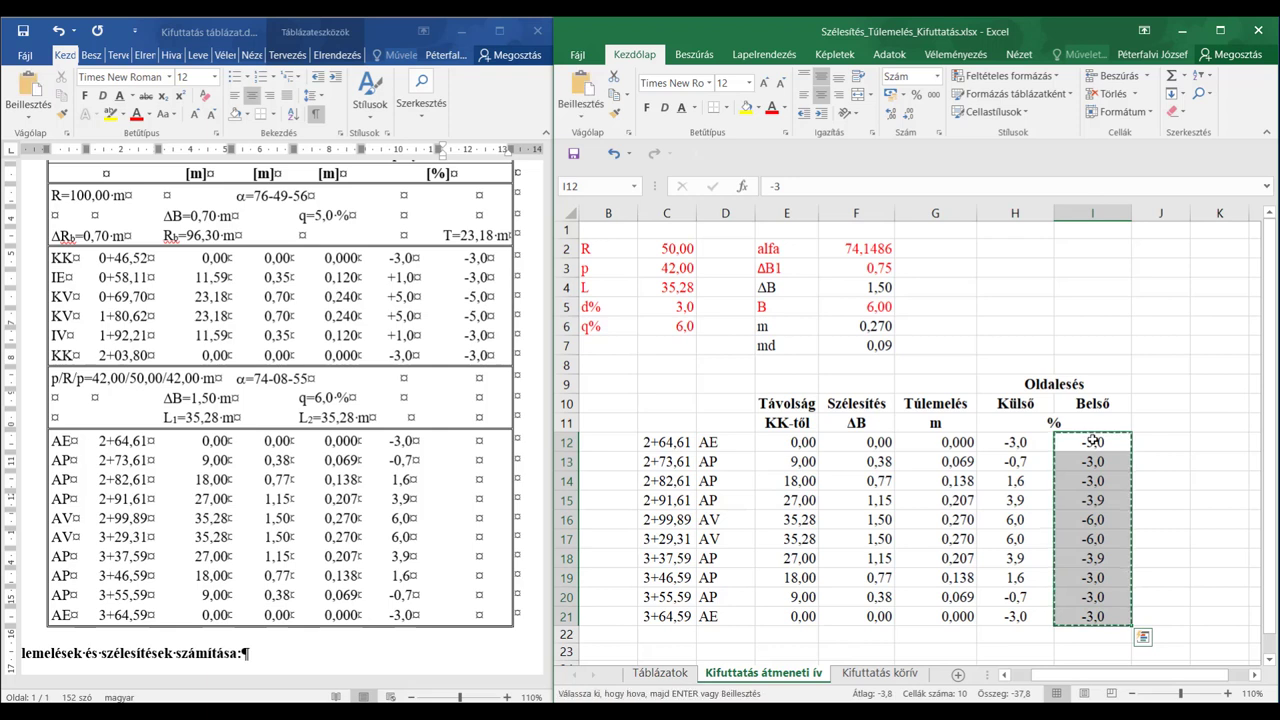
# - Paste the copied inner slope percentages into the second curve's ten empty Belső cells in the Word table
pyautogui.click(476, 442)
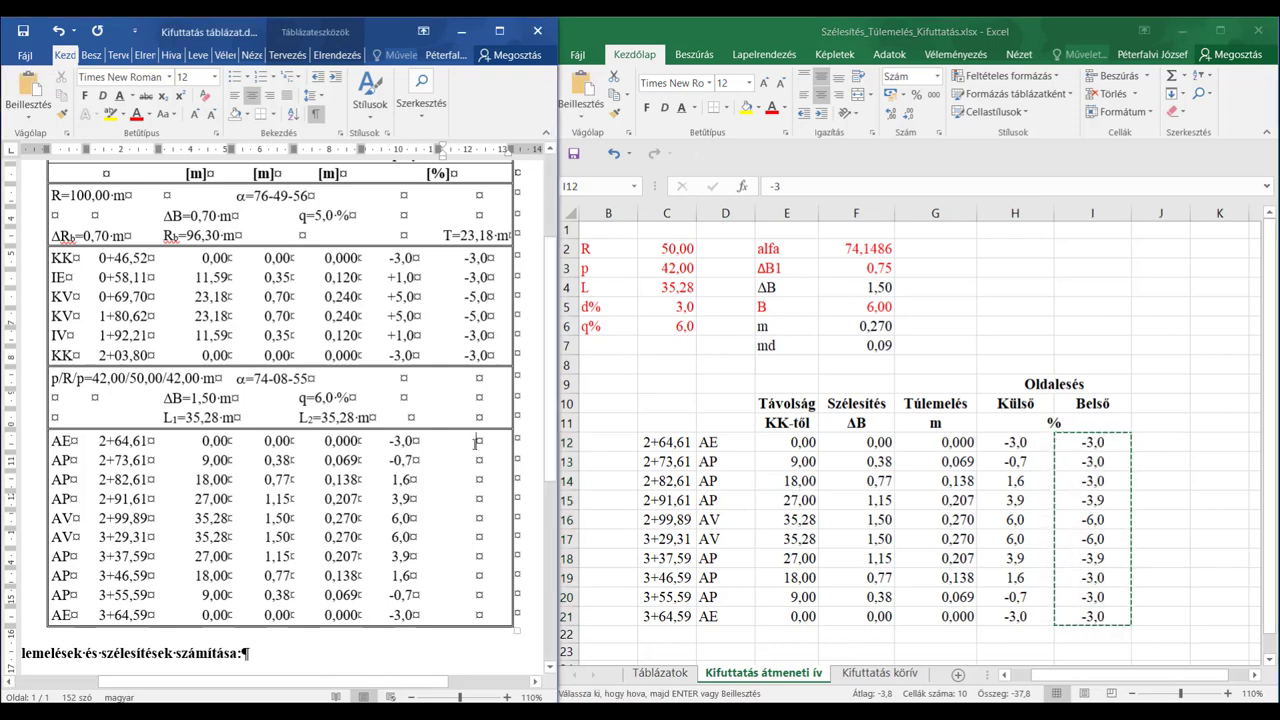
pyautogui.hotkey('shift', 'Down')
pyautogui.hotkey('shift', 'Down')
pyautogui.hotkey('shift', 'Down')
pyautogui.hotkey('shift', 'Down')
pyautogui.hotkey('shift', 'Down')
pyautogui.hotkey('shift', 'Down')
pyautogui.hotkey('shift', 'Down')
pyautogui.hotkey('shift', 'Down')
pyautogui.hotkey('shift', 'Down')
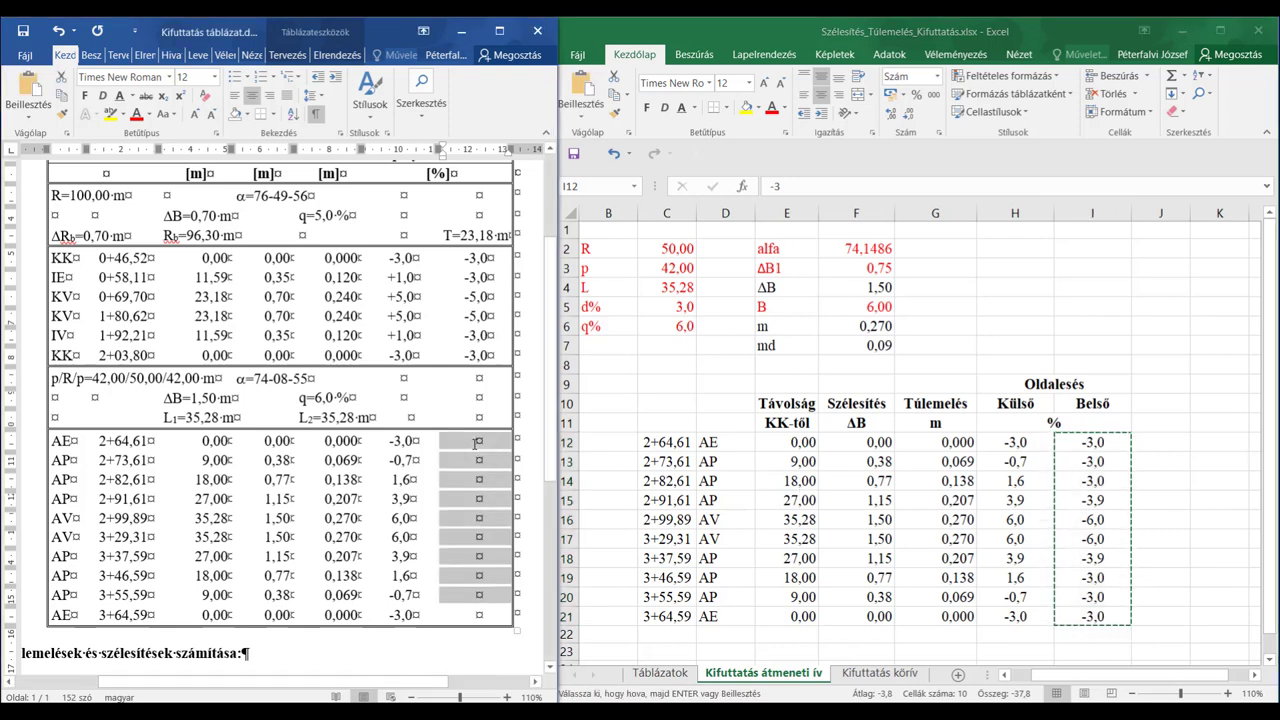
pyautogui.hotkey('ctrl', 'v')
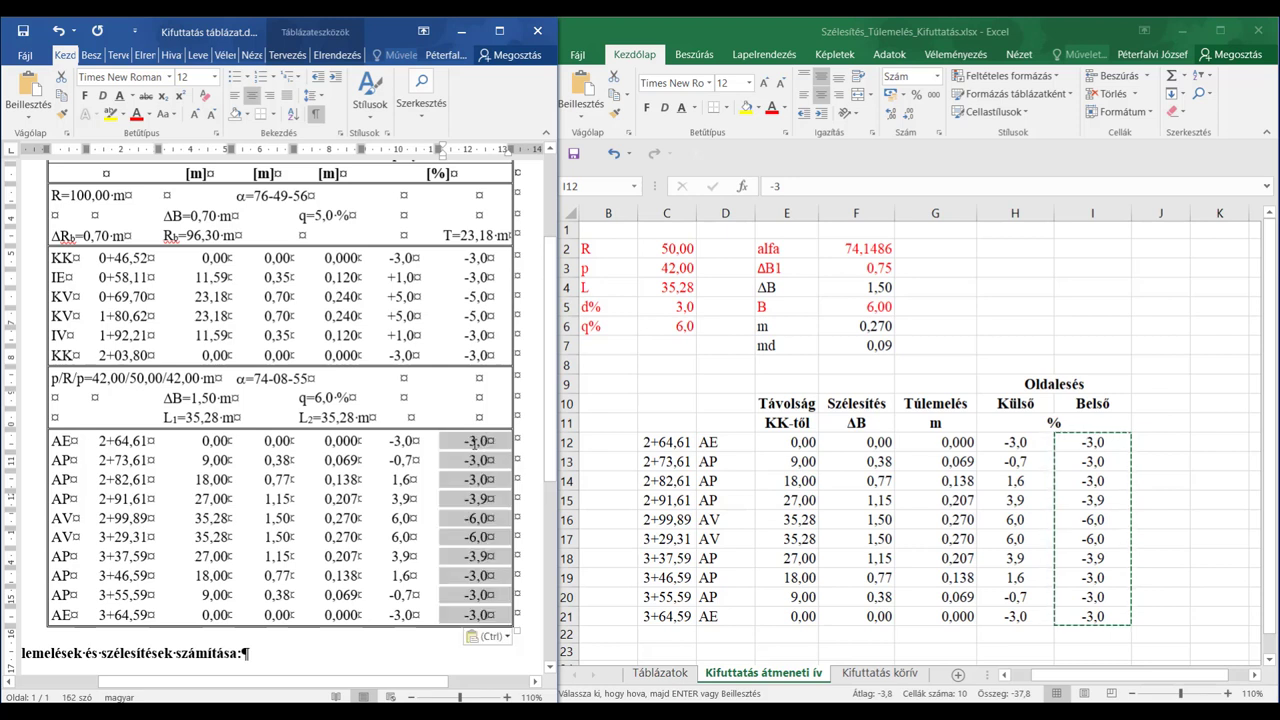
# - Add a plus sign before the second curve's positive Külső values in Word, giving +1,6, +3,9, +6,0, +6,0, +3,9 and +1,6
pyautogui.click(395, 480)
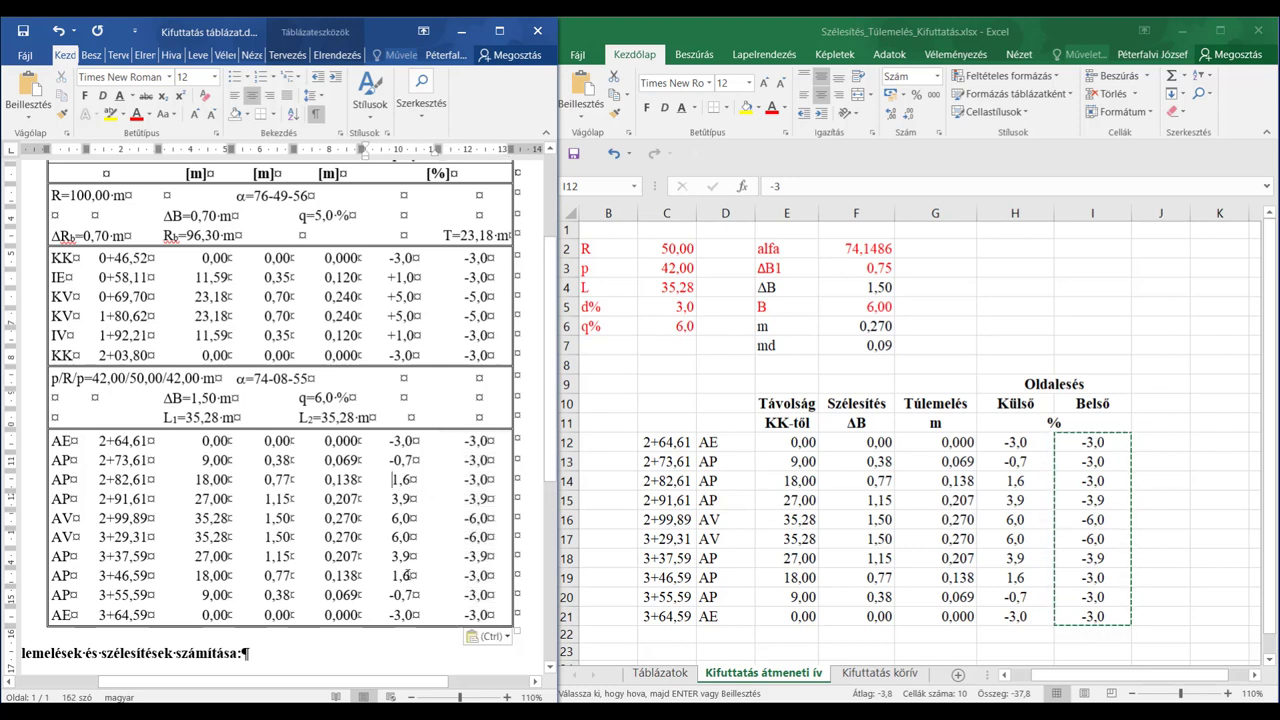
pyautogui.write('+')
pyautogui.click(392, 499)
pyautogui.write('+')
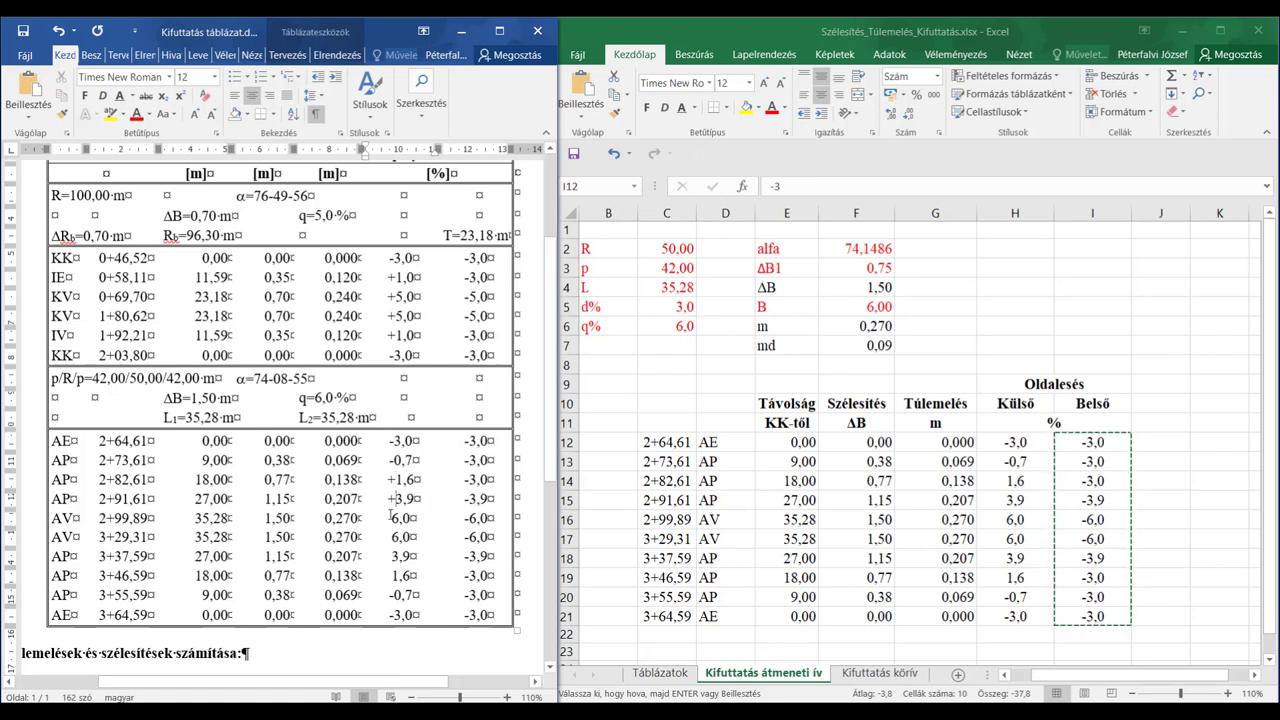
pyautogui.click(393, 518)
pyautogui.write('+')
pyautogui.click(393, 537)
pyautogui.write('+')
pyautogui.click(391, 556)
pyautogui.write('+')
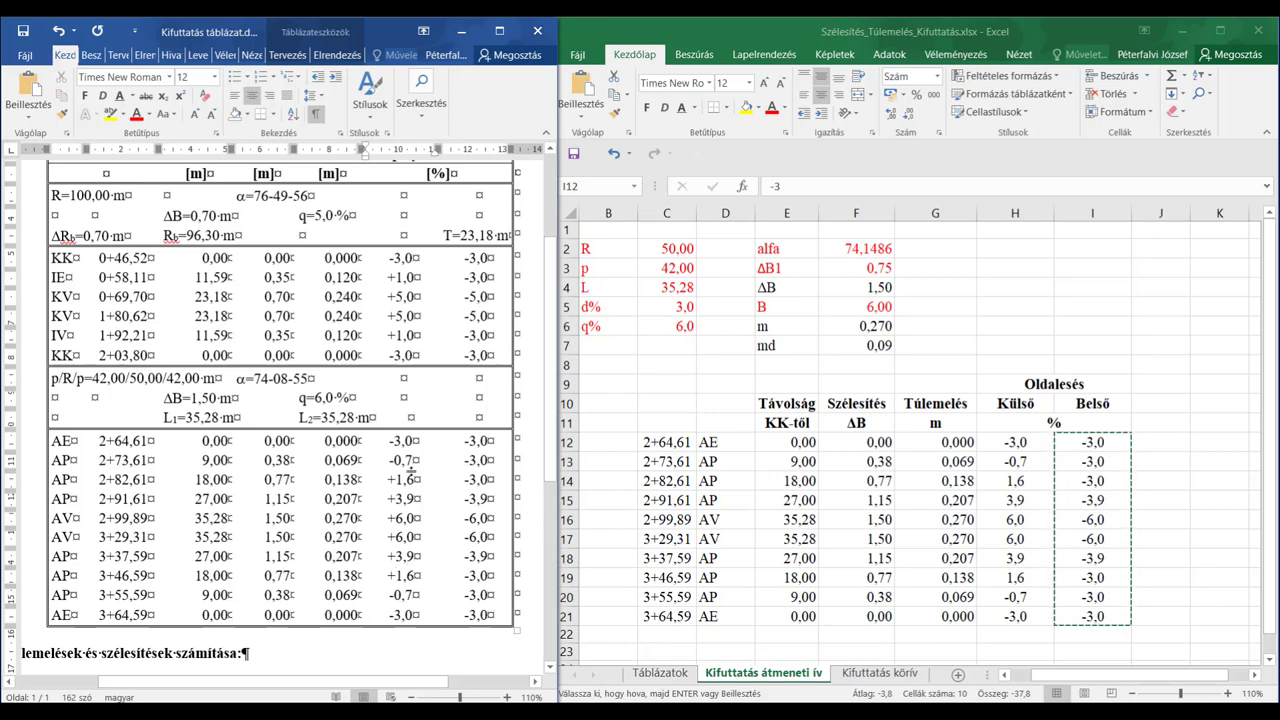
pyautogui.scroll(3, 410, 471)
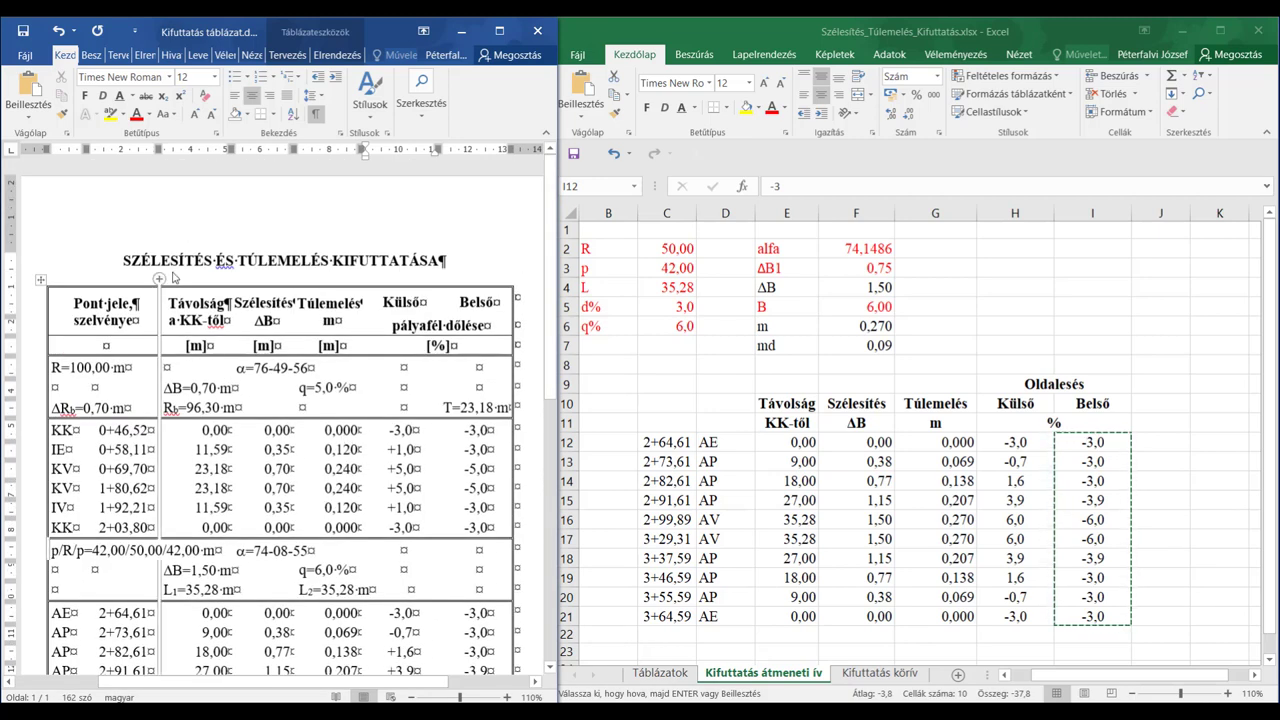
pyautogui.scroll(-2, 400, 364)
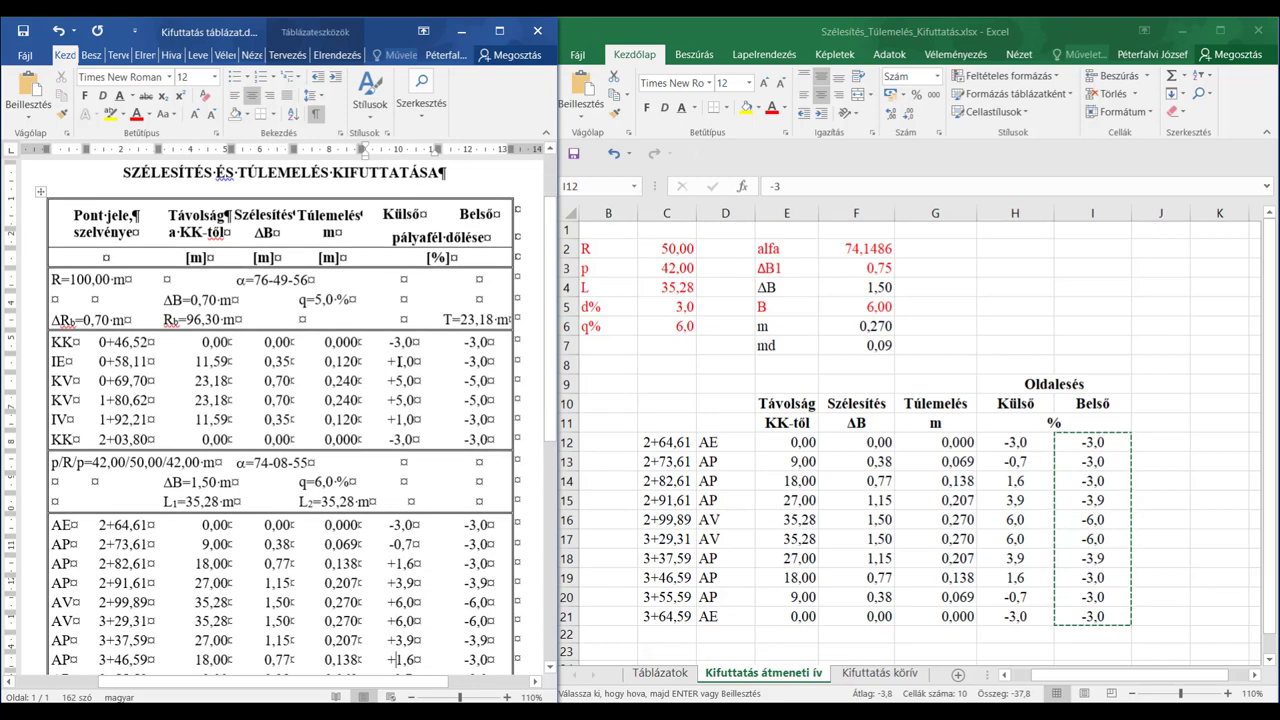
# - Review the completed run-off table in Word, checking the detail point rows of both the R=100 m and R=50 m curves
pyautogui.scroll(-1, 400, 360)
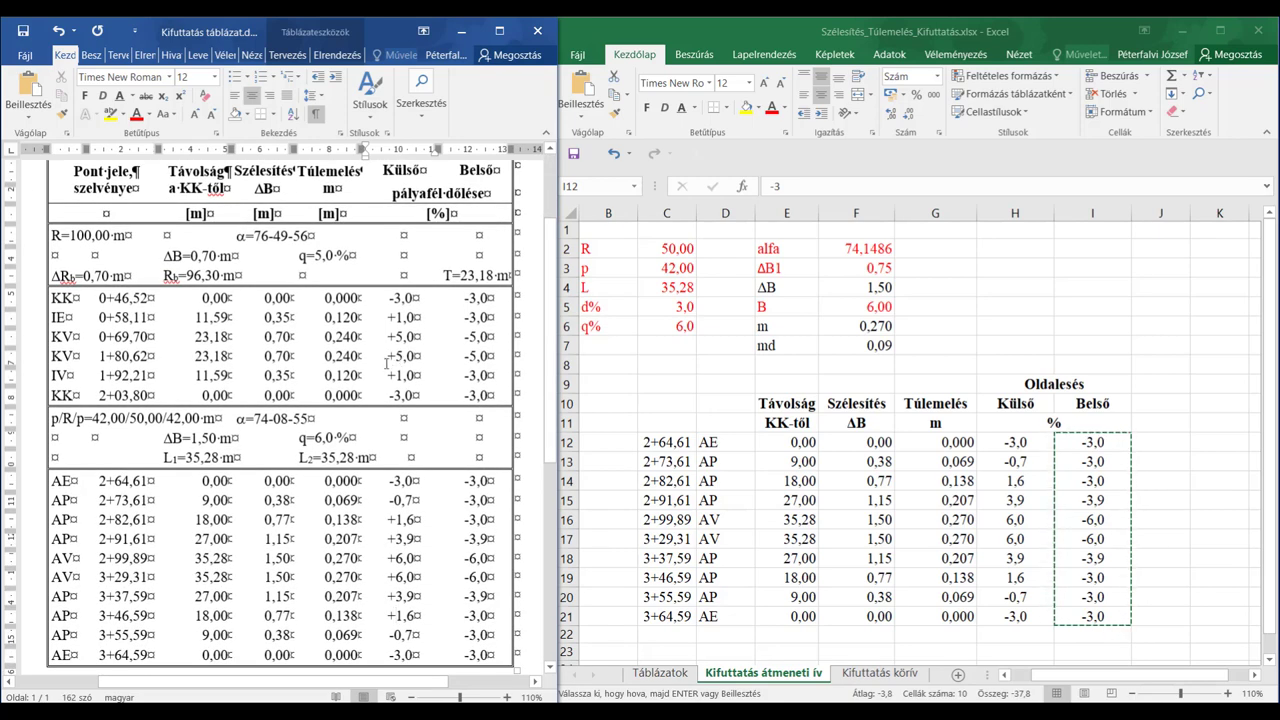
pyautogui.scroll(-1, 409, 412)
pyautogui.scroll(-1, 412, 409)
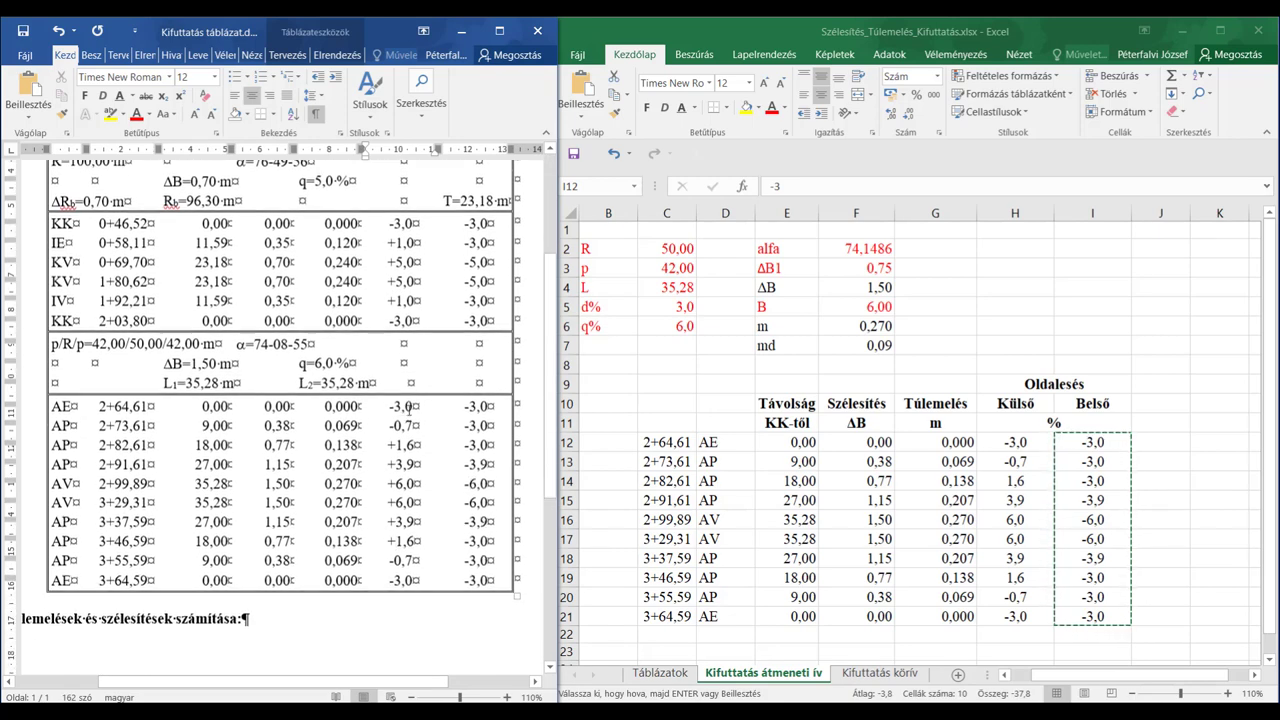
pyautogui.scroll(1, 151, 485)
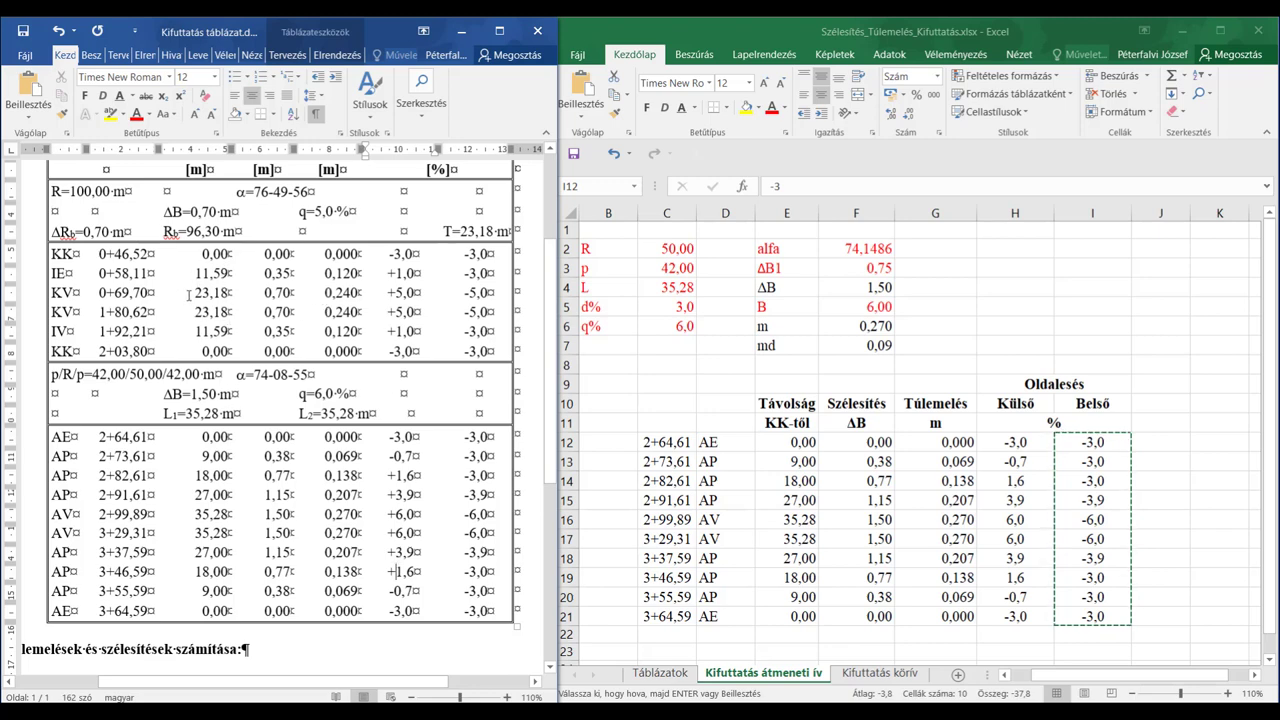
pyautogui.scroll(1, 188, 295)
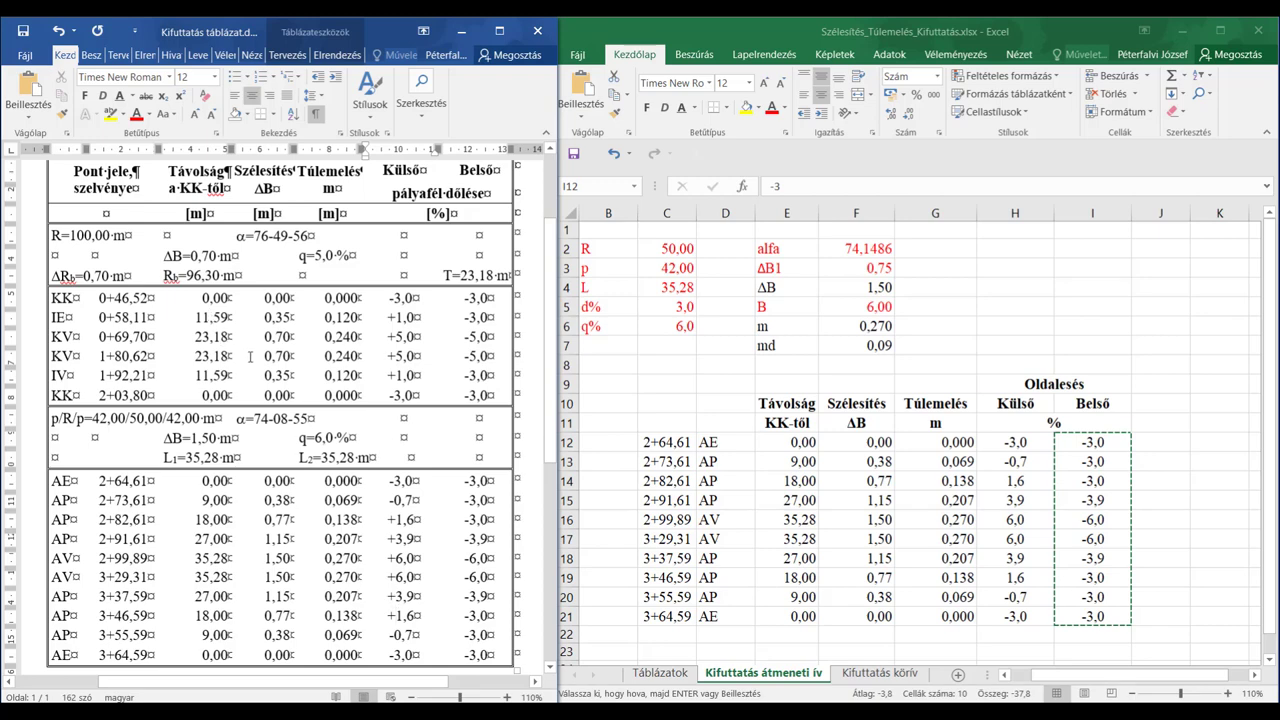
pyautogui.scroll(-1, 220, 559)
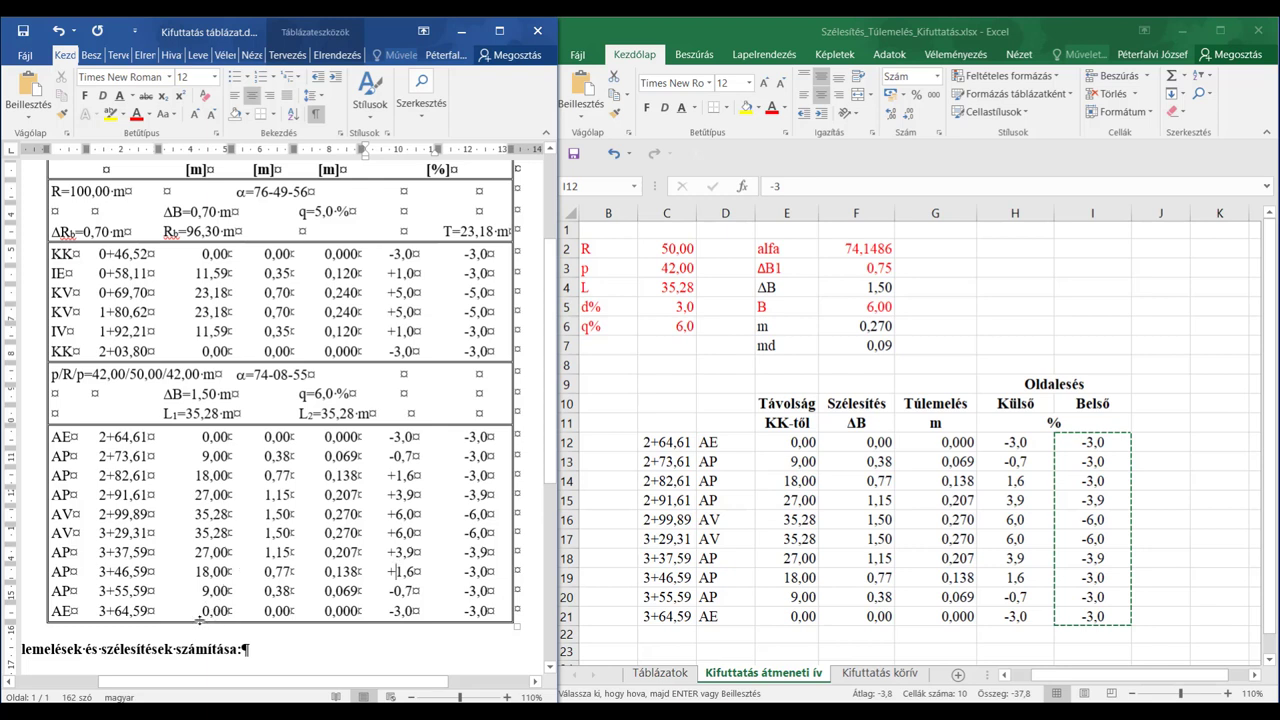
pyautogui.scroll(-1, 200, 619)
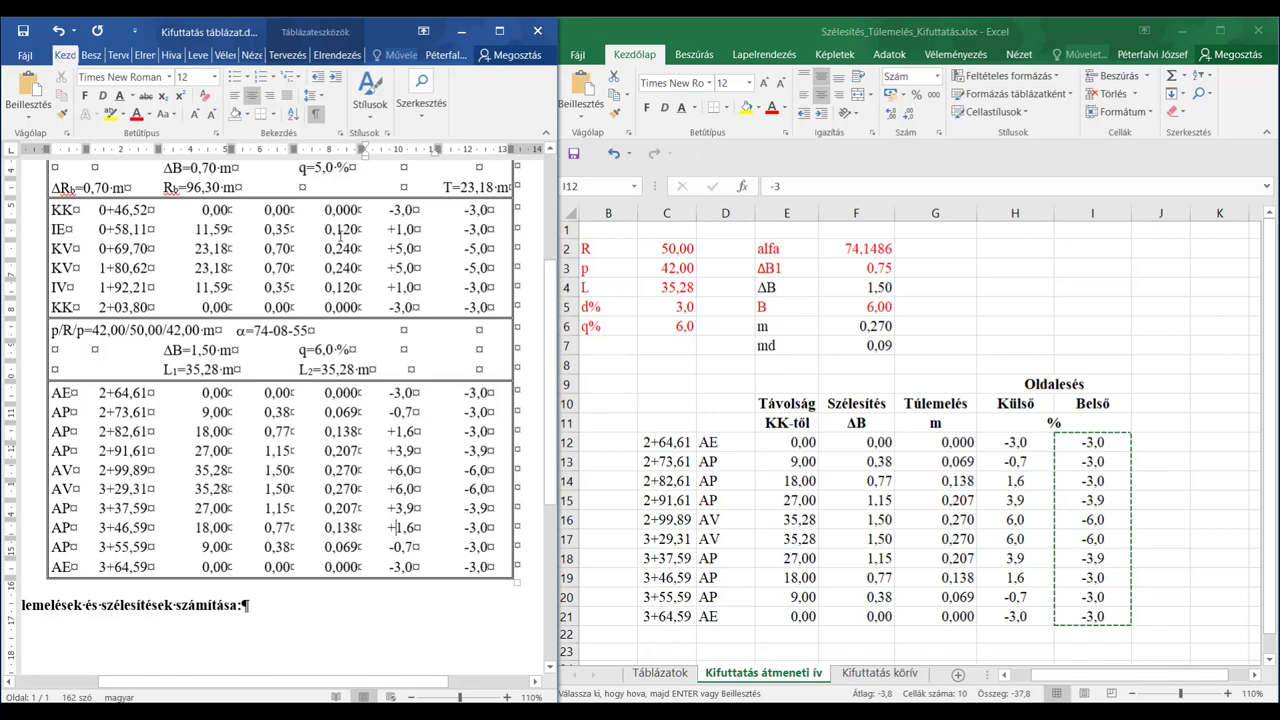
pyautogui.scroll(1, 340, 232)
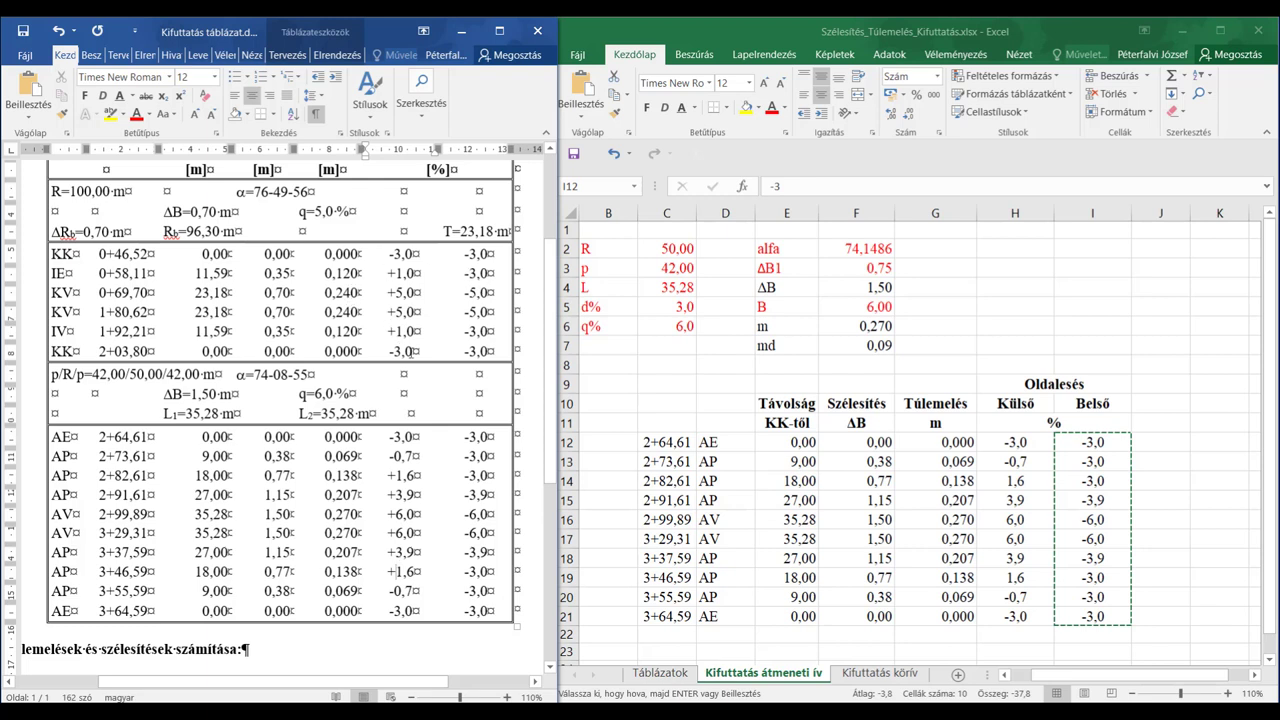
pyautogui.scroll(-1, 180, 498)
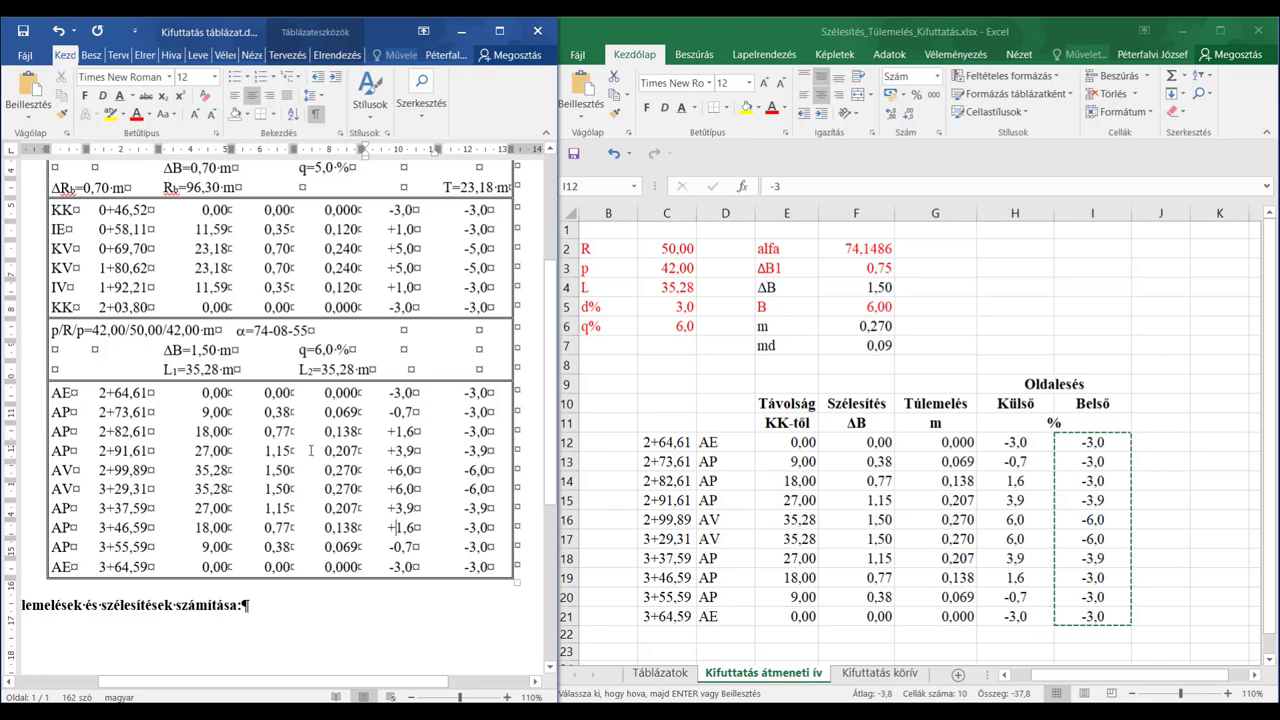
pyautogui.scroll(1, 308, 458)
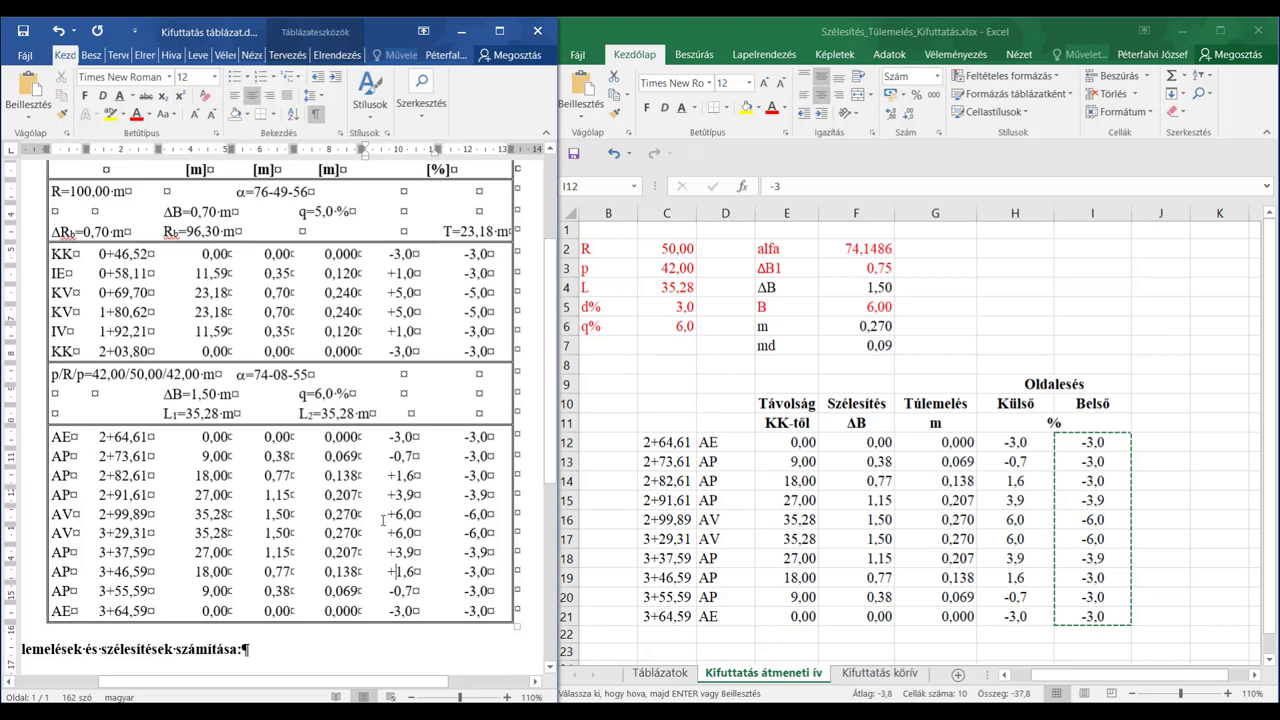
pyautogui.scroll(-1, 383, 520)
pyautogui.scroll(3, 383, 520)
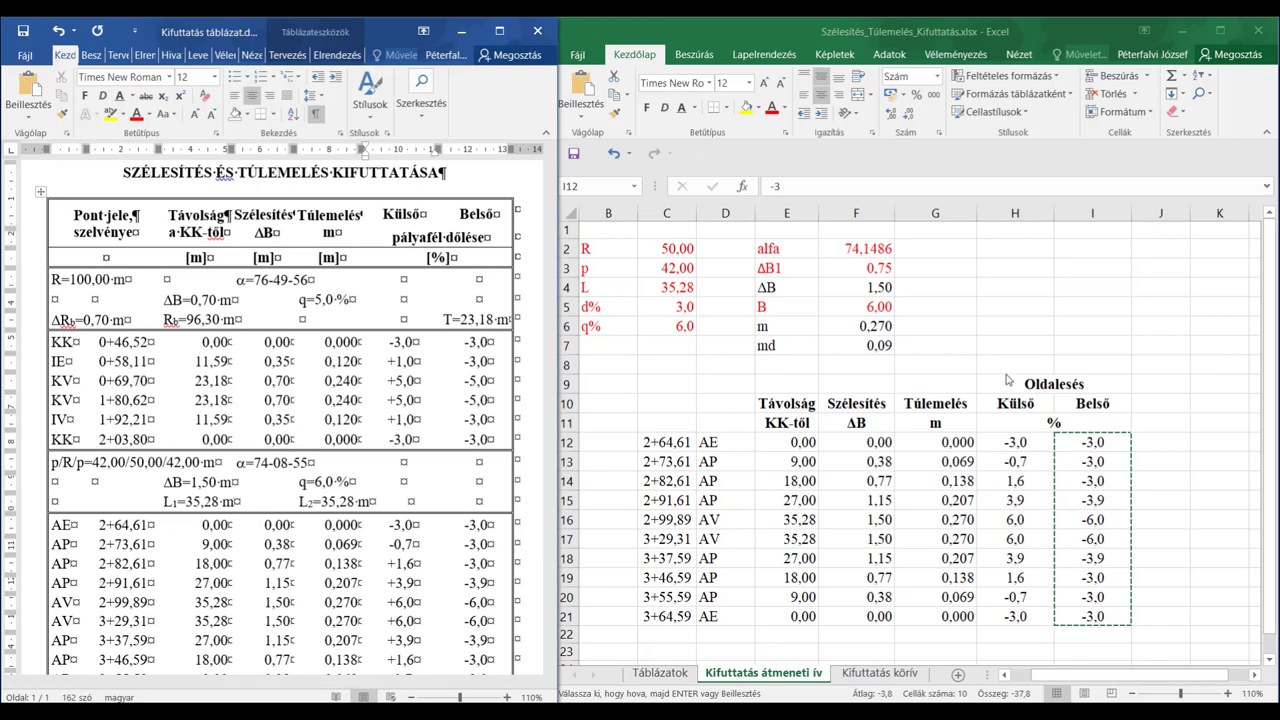
# - Switch to the Excel workbook, clear the pending copy of the Belső column and select cell E13
pyautogui.hotkey('alt', 'Tab')
pyautogui.press('Escape')
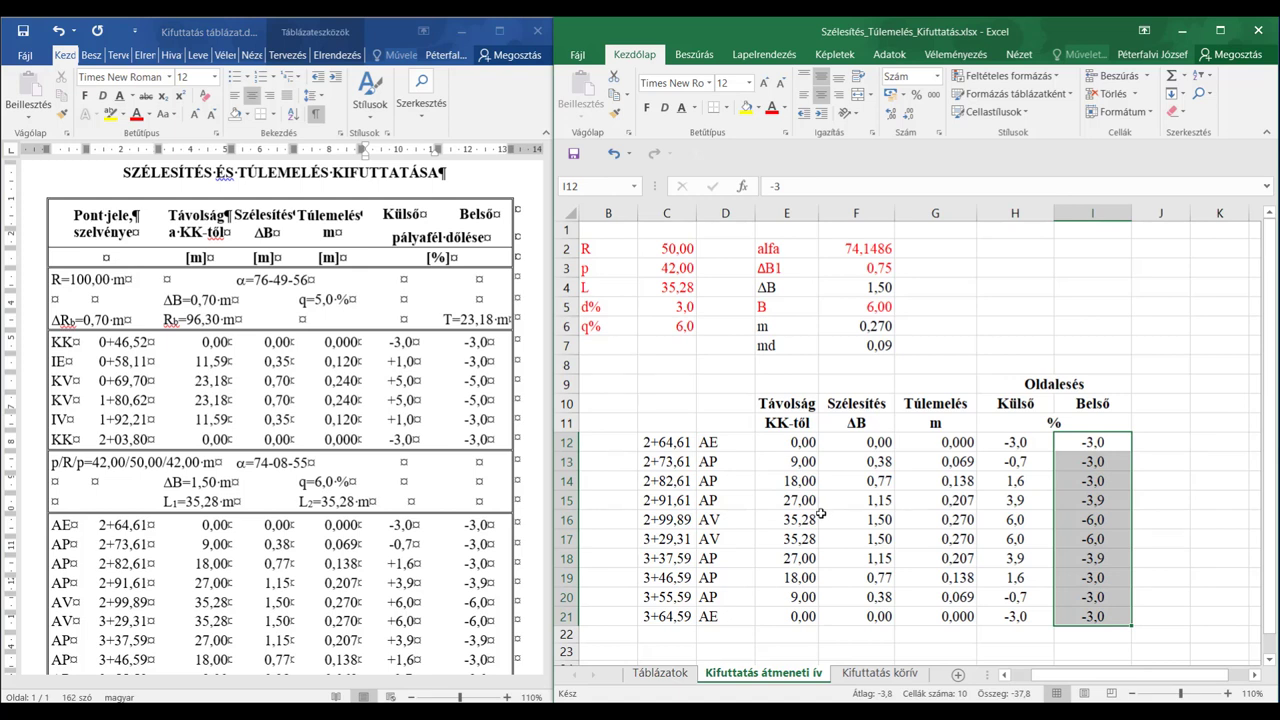
pyautogui.click(792, 457)
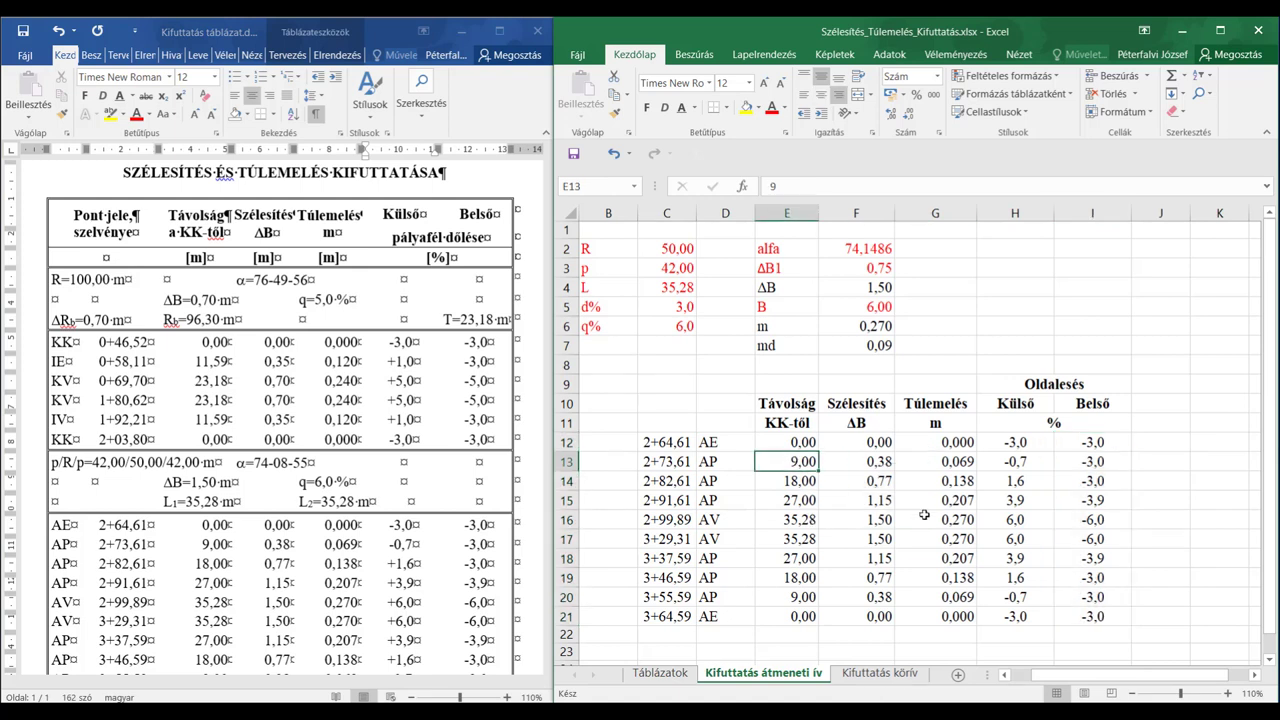